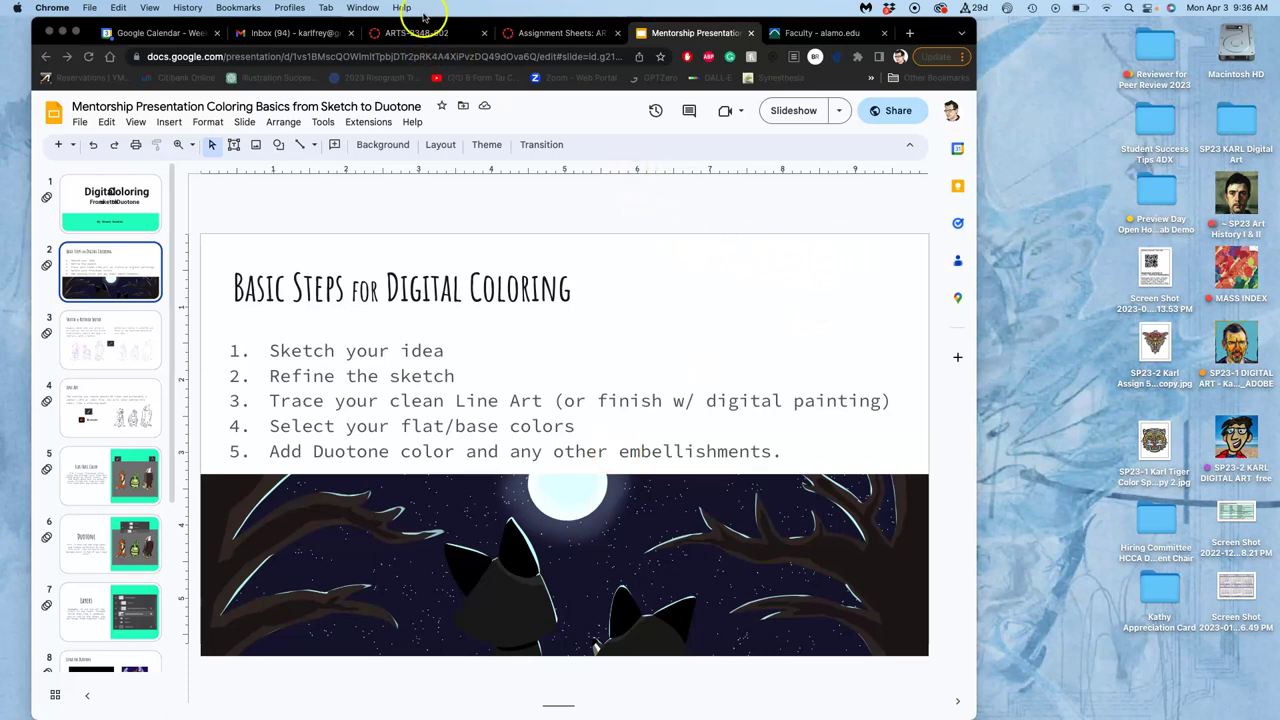
Switch to the course's Assignment Sheets page and open the posting discussion for Assignment #5 (Color Spot Illustration)
left_click_drag(33, 19, 59, 53)
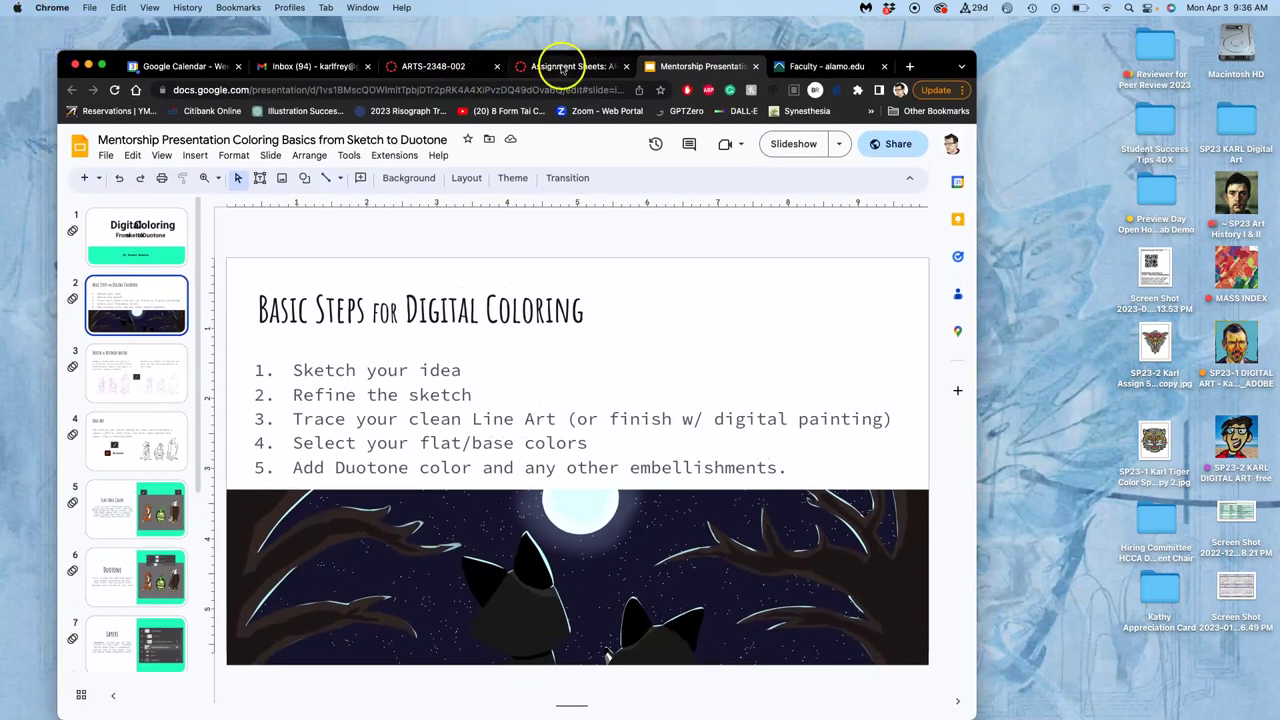
left_click(561, 68)
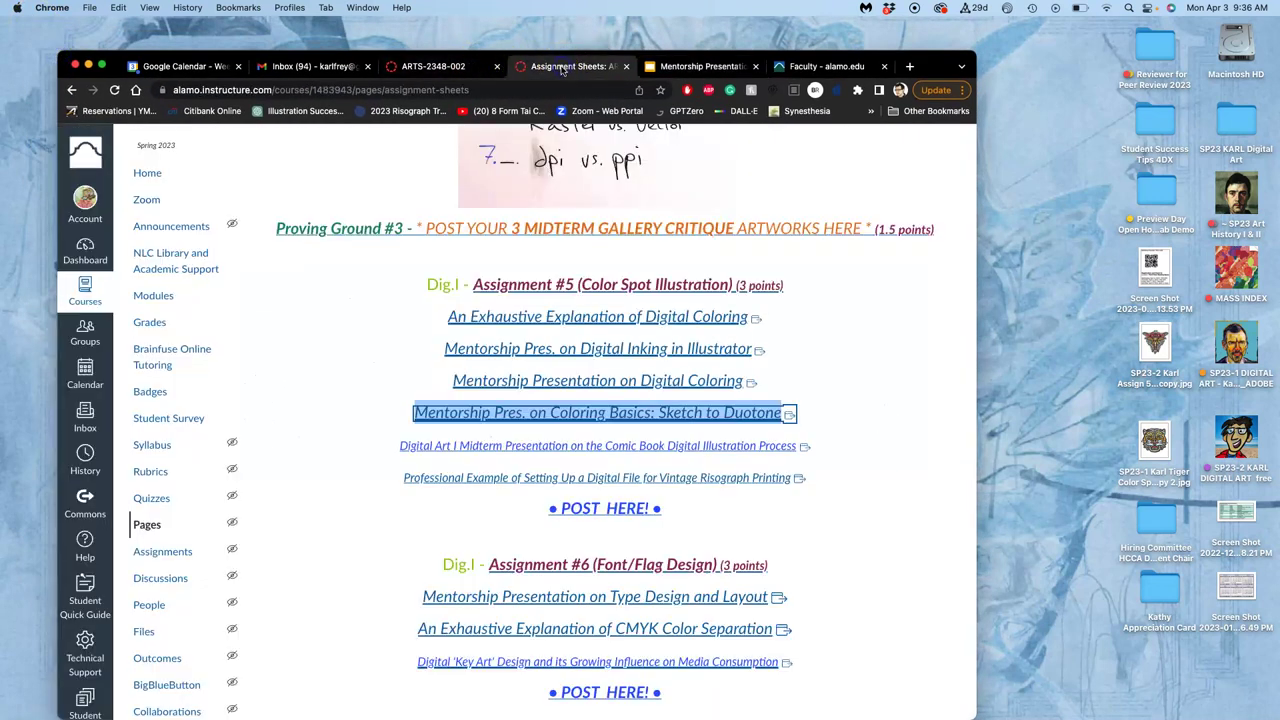
left_click(585, 507)
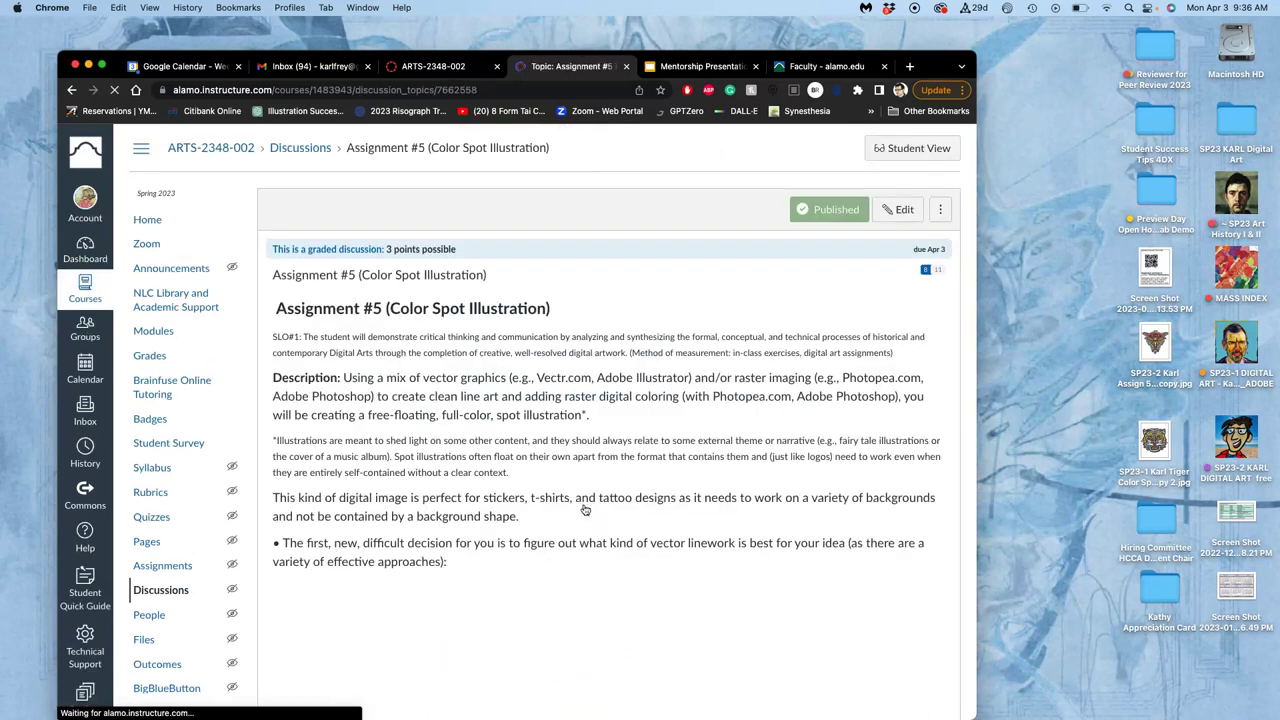
Review the Assignment #5 instructions and the instructor's tiger demo, from sketch through vector line art to flat color
scroll(585, 510, "down", 10)
scroll(585, 510, "down", 15)
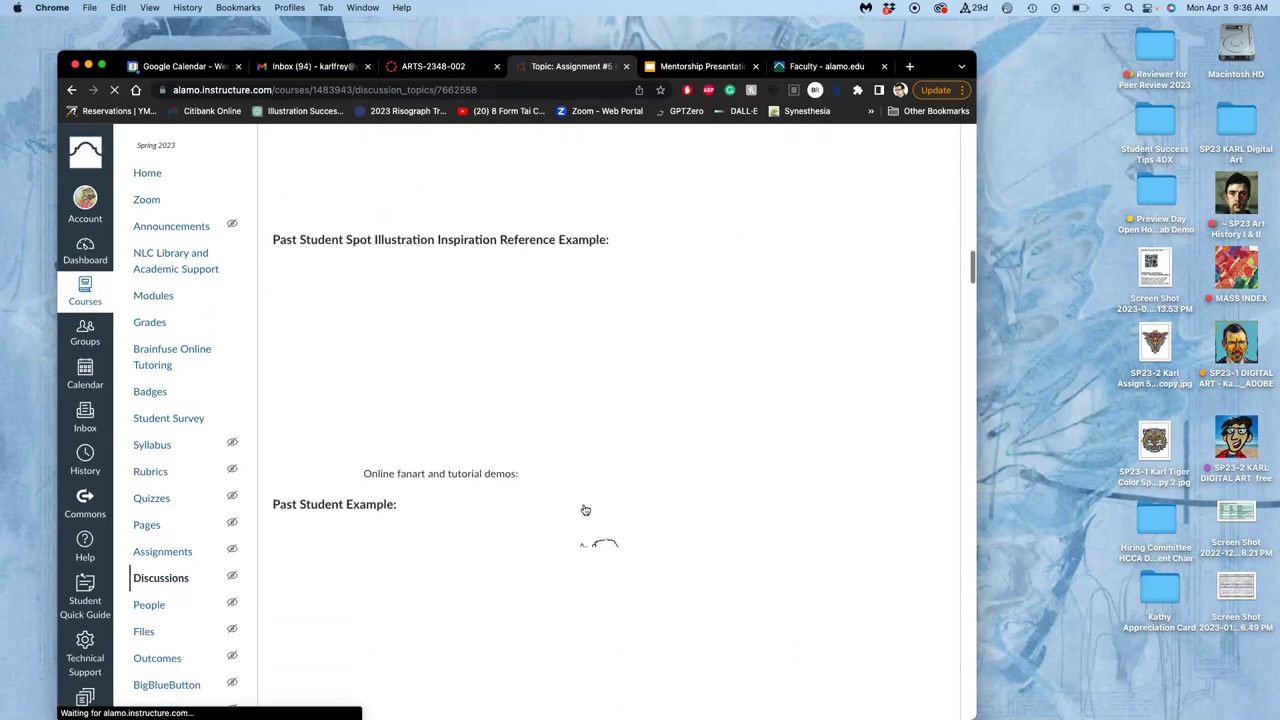
scroll(585, 510, "down", 10)
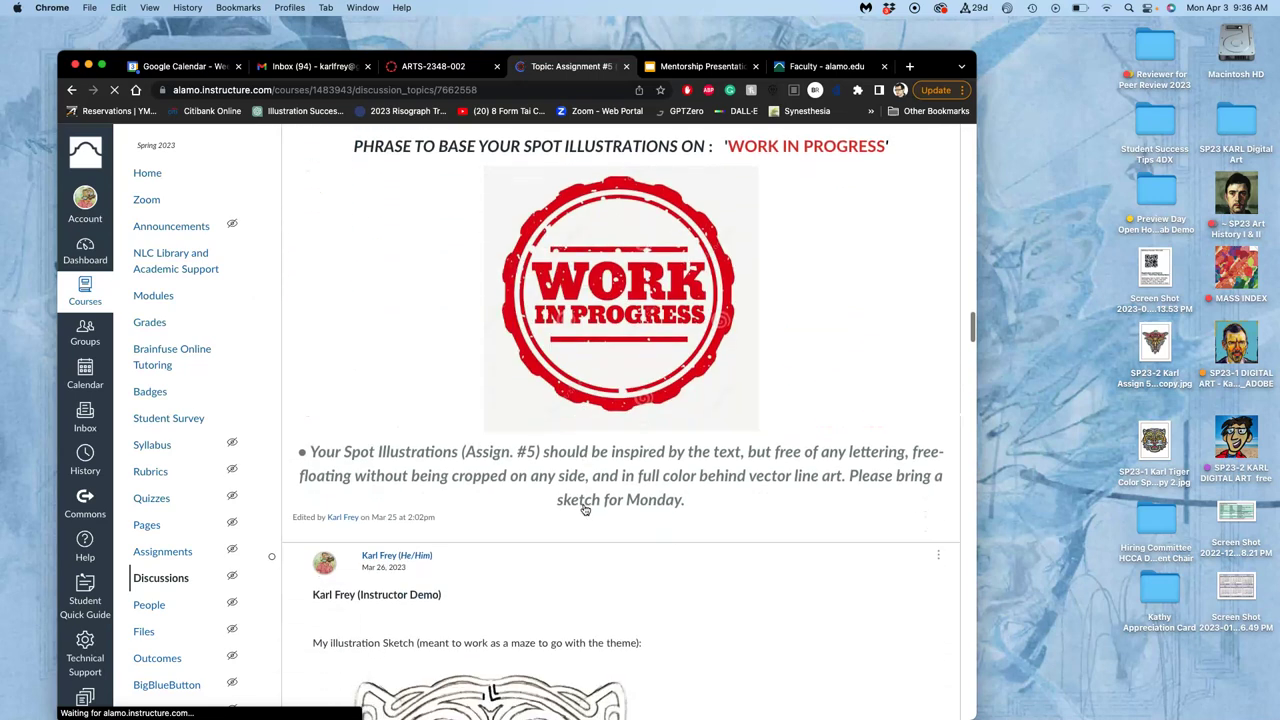
scroll(583, 508, "down", 5)
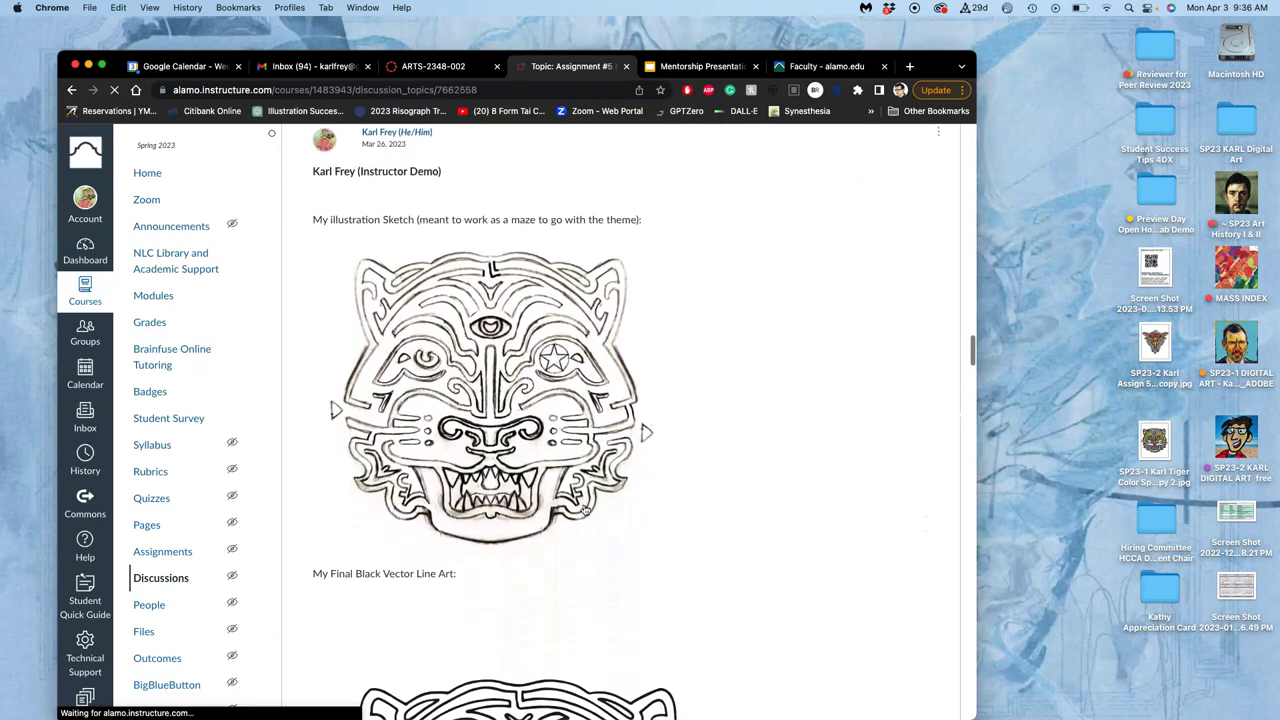
scroll(585, 510, "down", 4)
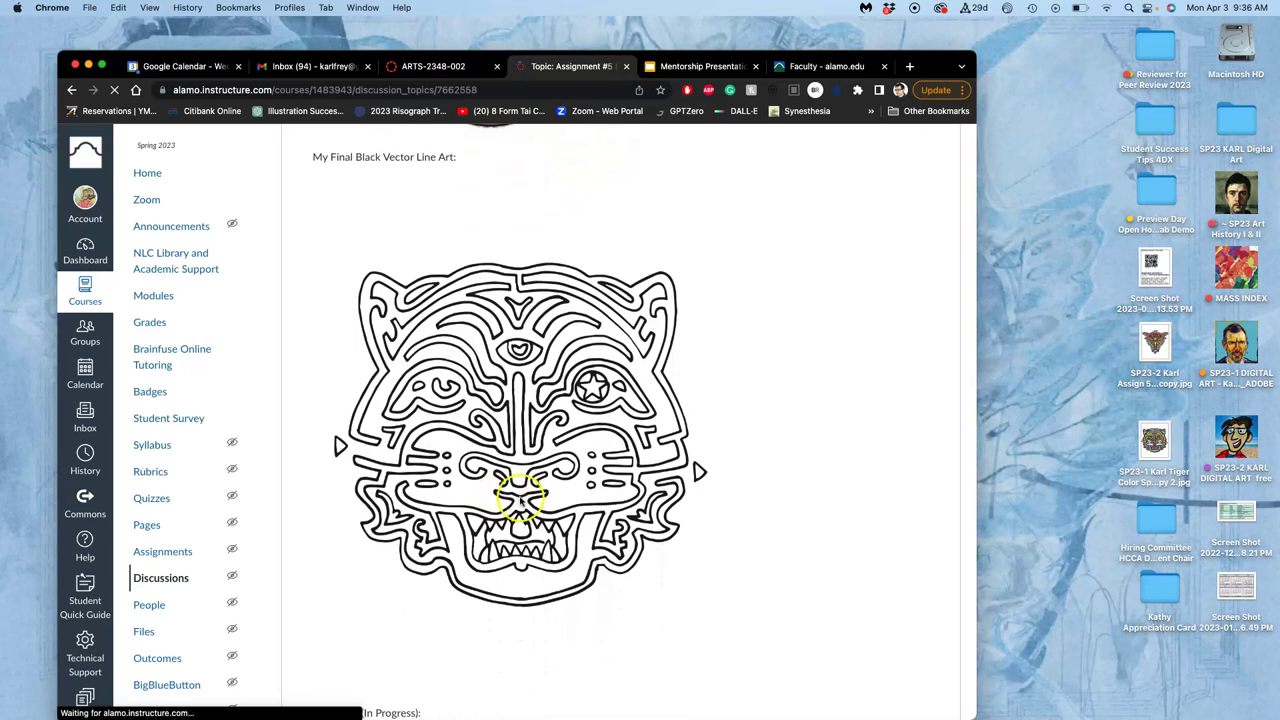
scroll(512, 495, "down", 10)
scroll(516, 503, "up", 2)
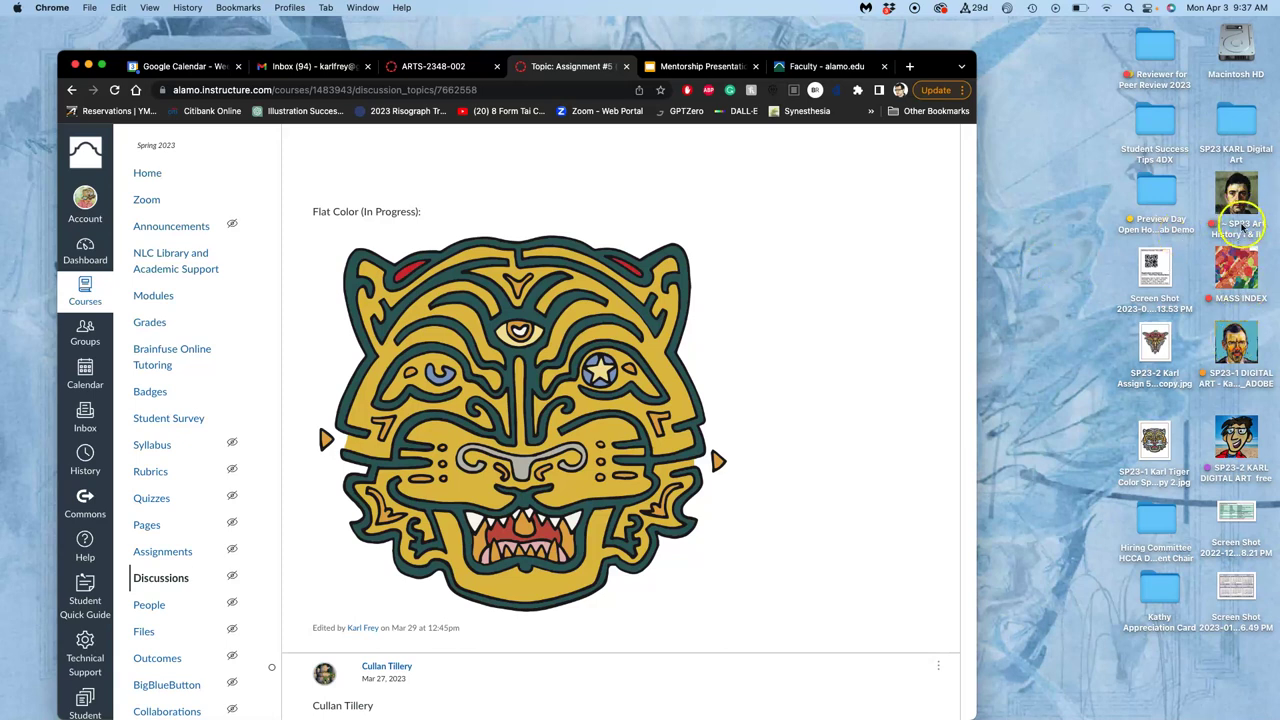
Open the green-tagged Tiger Color Spot Illustration copy PSD in Photoshop from the Assignment #5 folder inside the SP23-1 Digital Art folder
double_click(1236, 345)
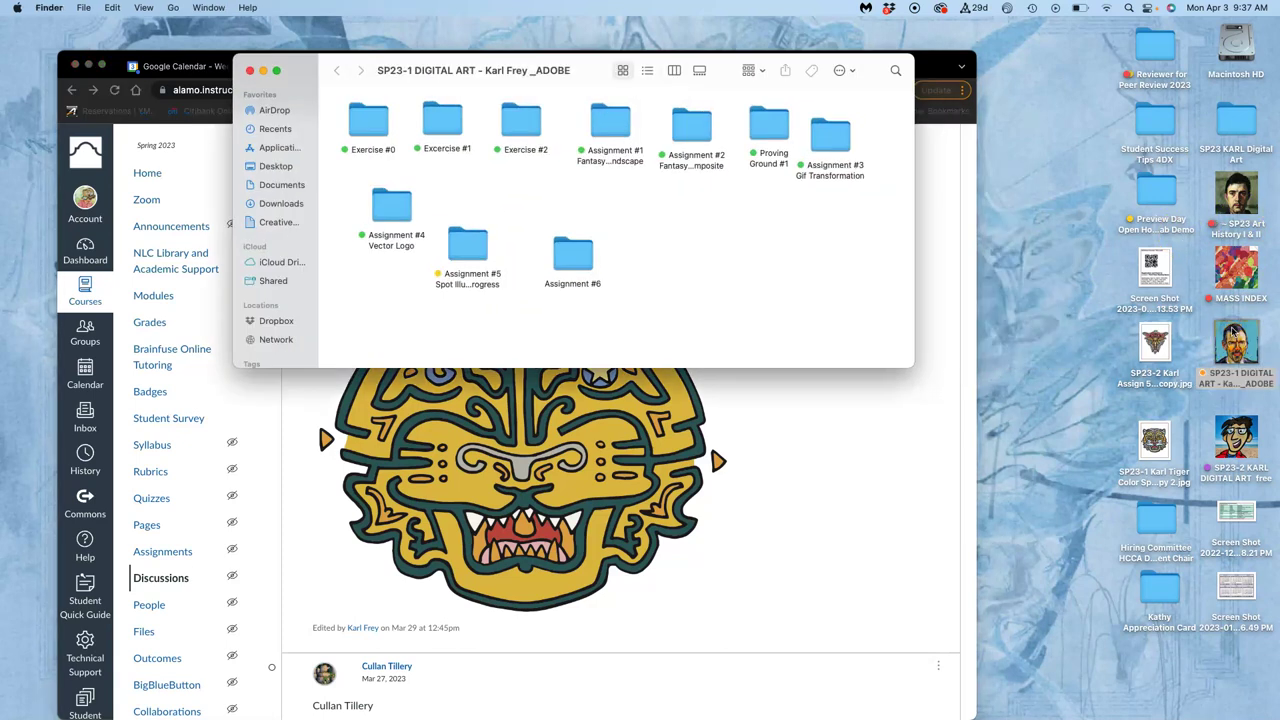
double_click(480, 244)
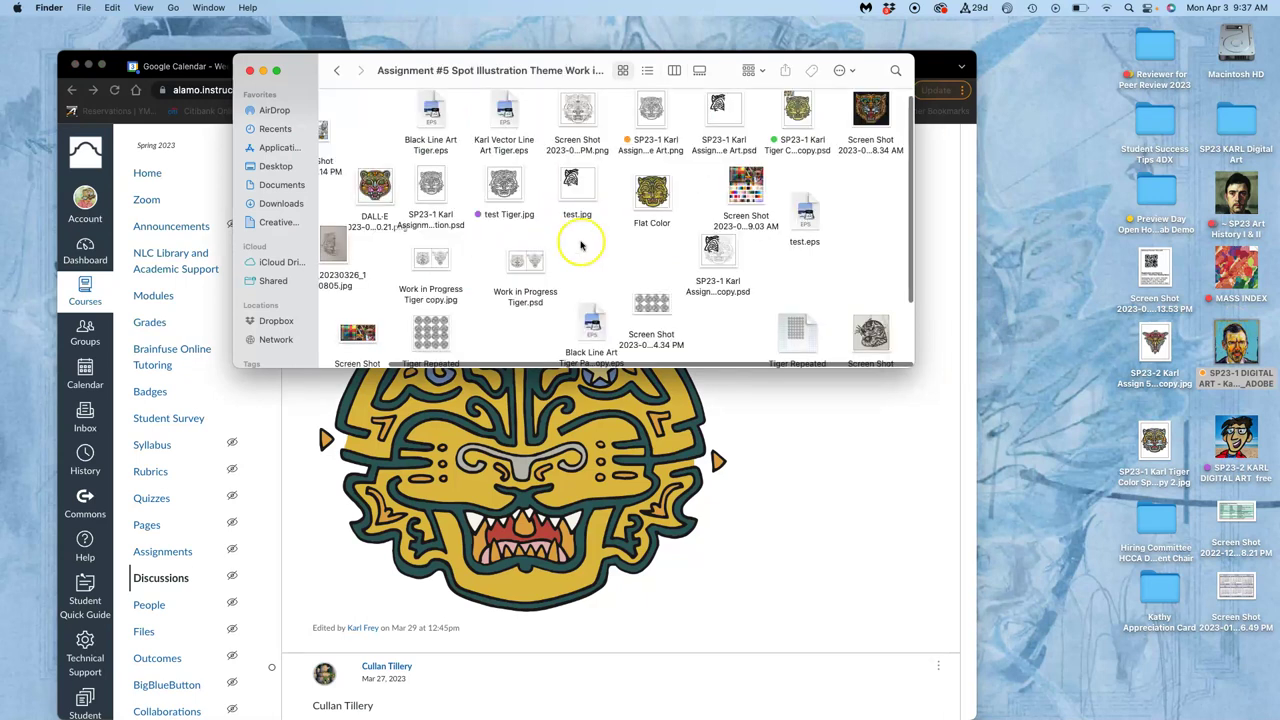
scroll(581, 241, "up", 1)
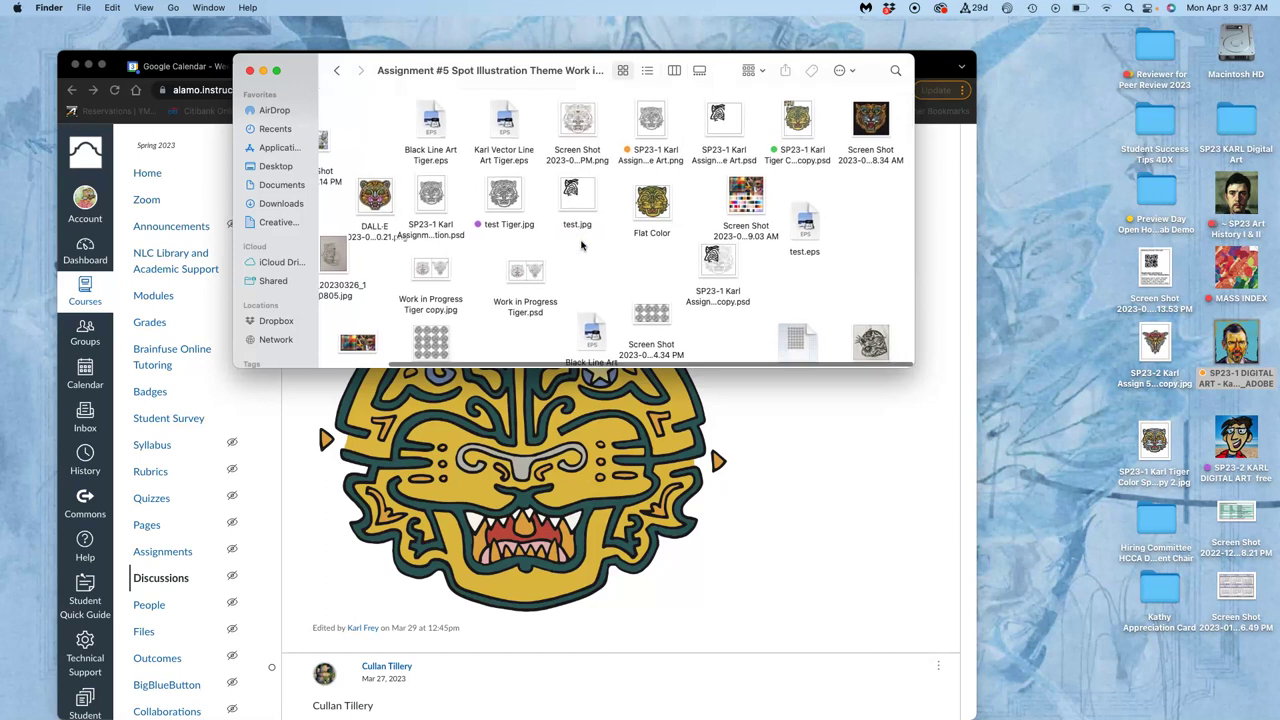
double_click(798, 120)
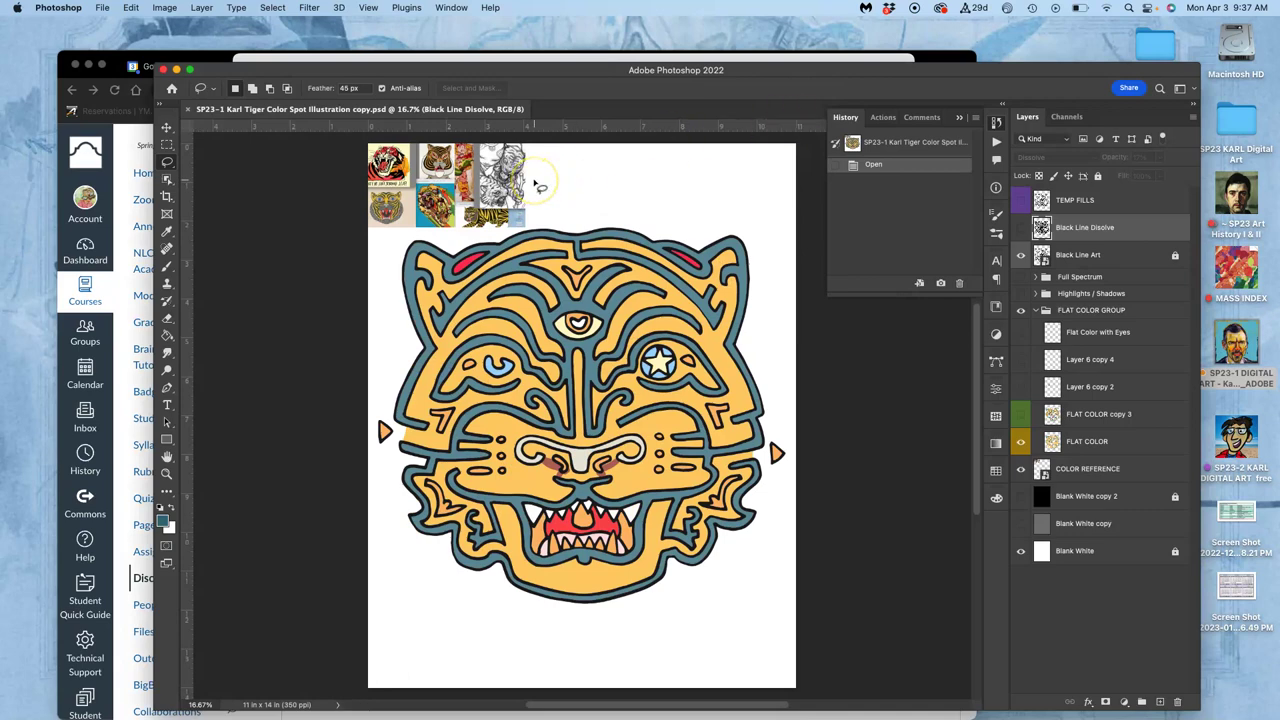
Examine the tiger color reference images in the corner of the canvas and the overall tiger illustration
key("super+plus")
key("super+plus")
key("super+plus")
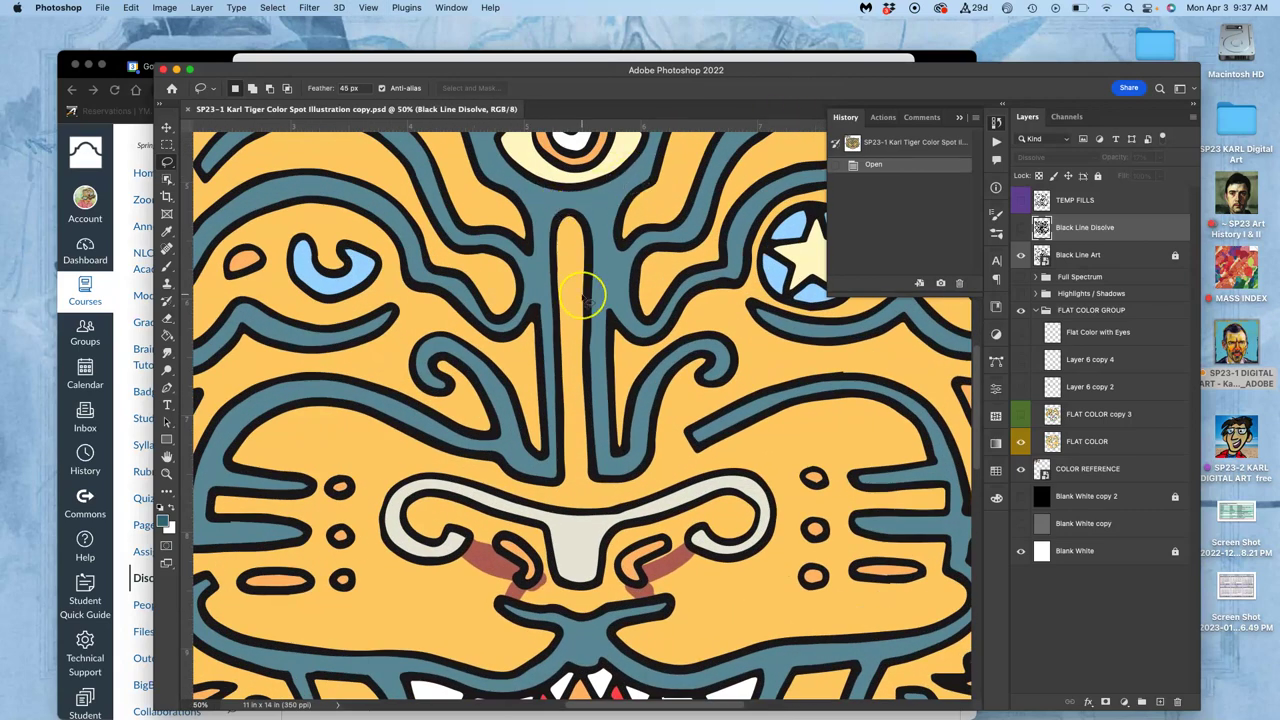
scroll(583, 296, "up", 10)
scroll(583, 296, "down", 4)
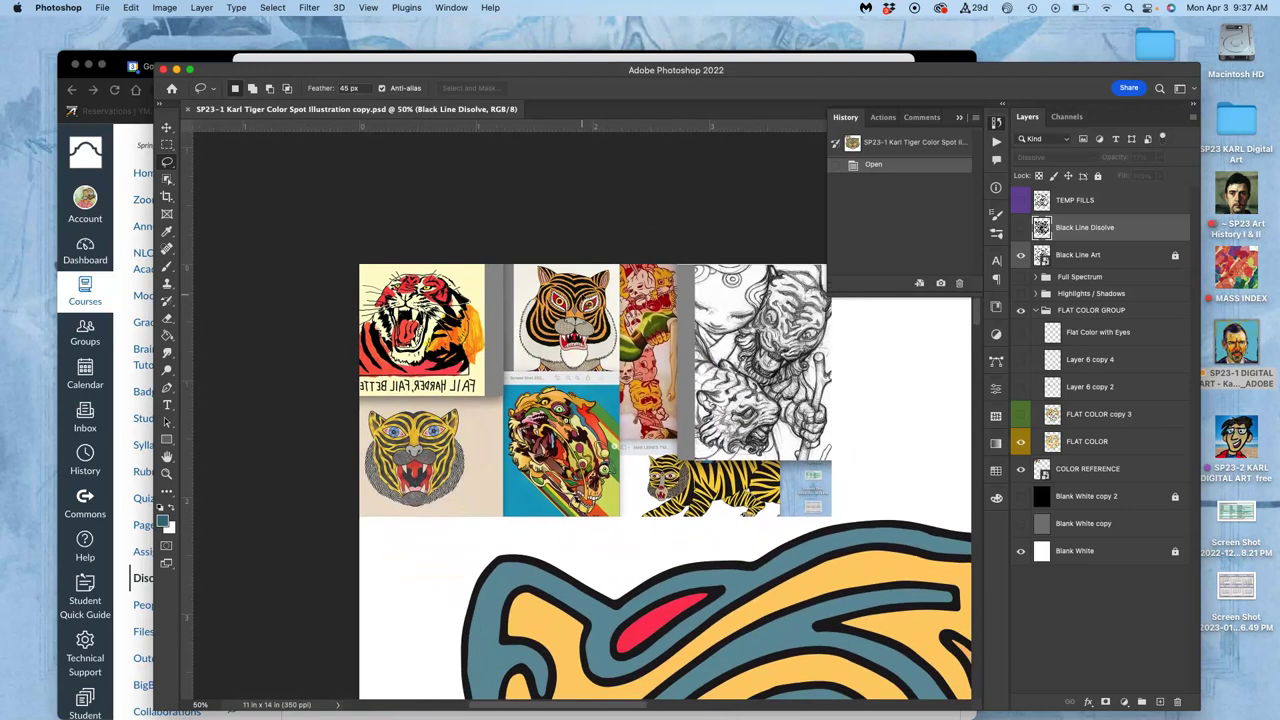
key("super+minus")
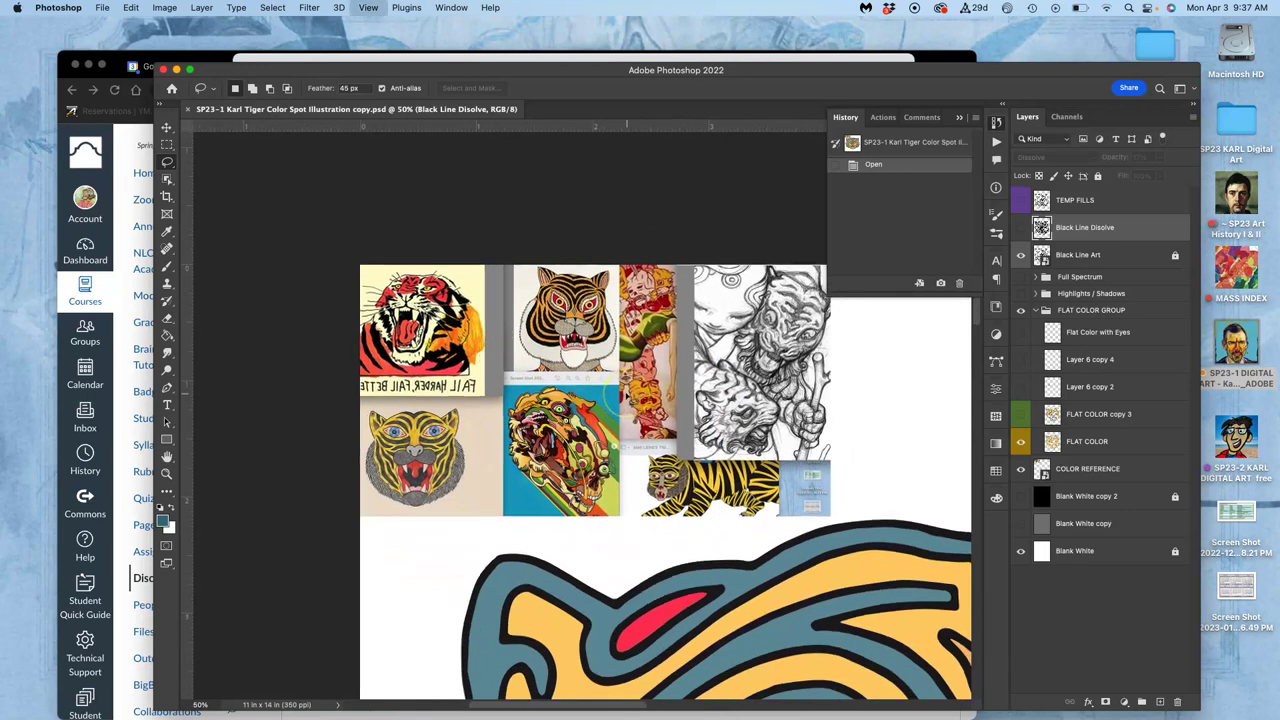
key("super+minus")
key("super+minus")
scroll(627, 394, "down", 5)
scroll(627, 394, "up", 1)
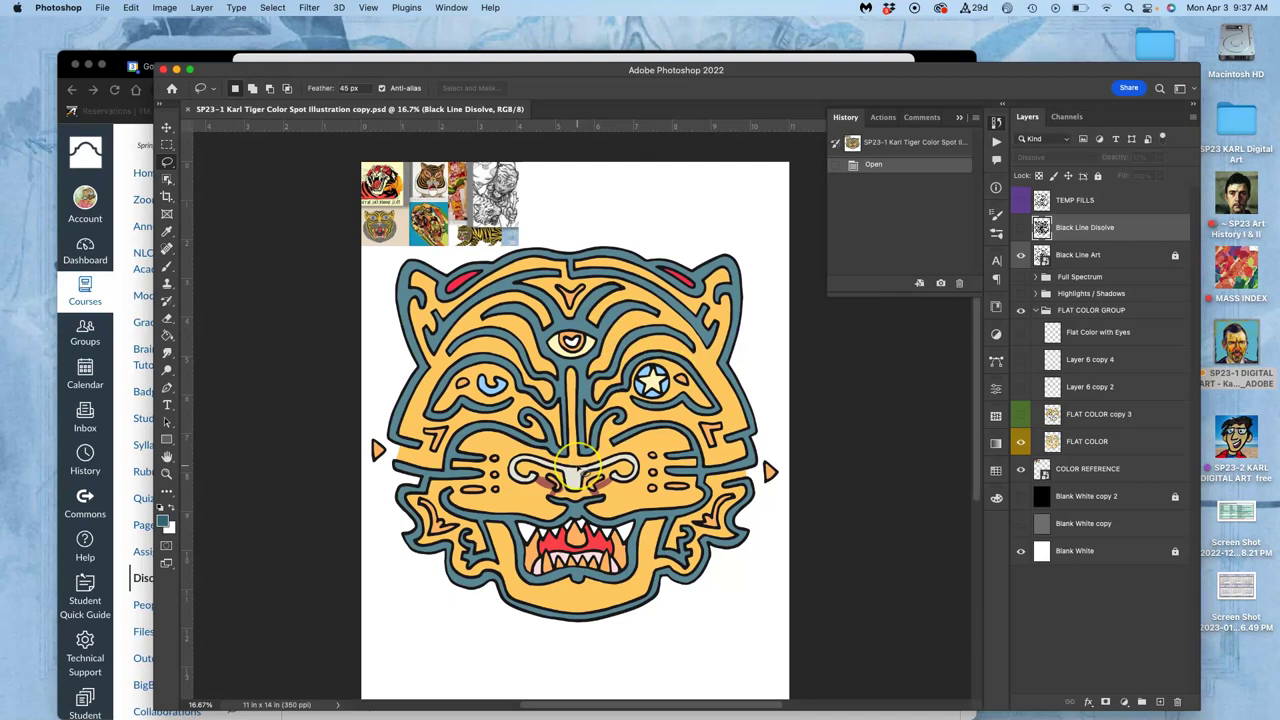
Compare the tiger's face with the FLAT COLOR layer hidden and shown
key("super+plus")
key("super+plus")
scroll(578, 467, "down", 3)
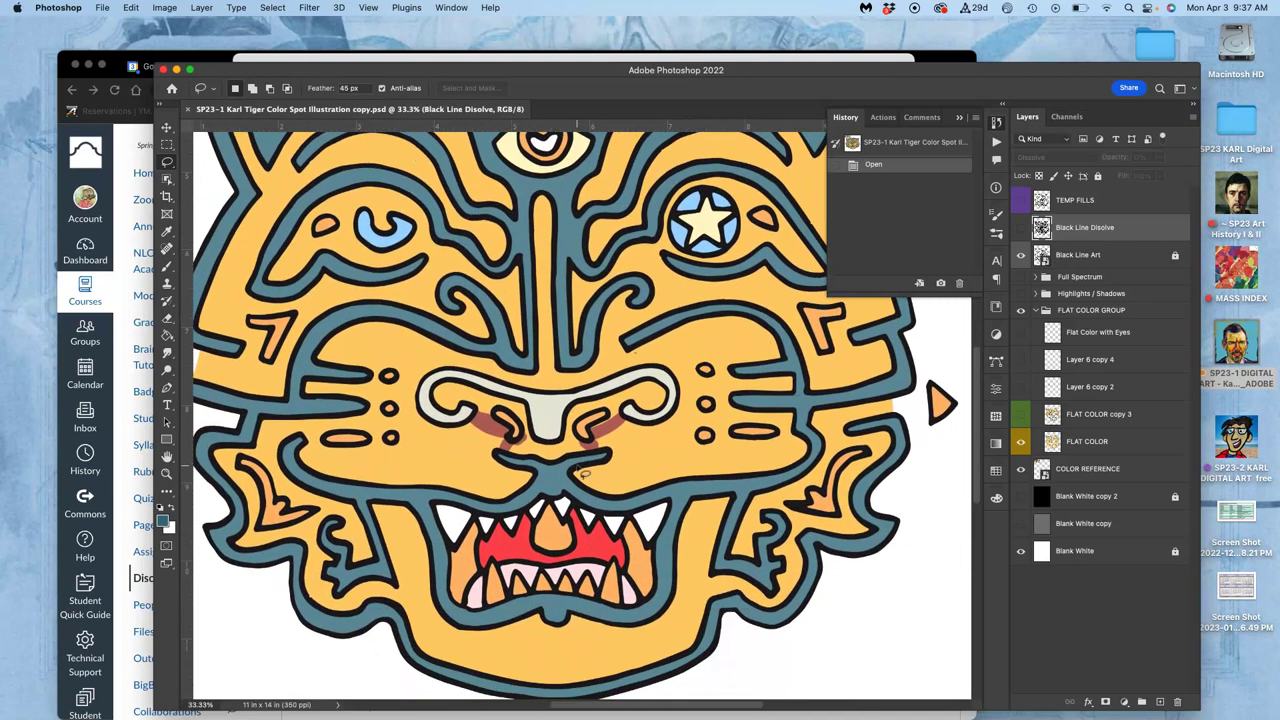
scroll(579, 470, "right", 1)
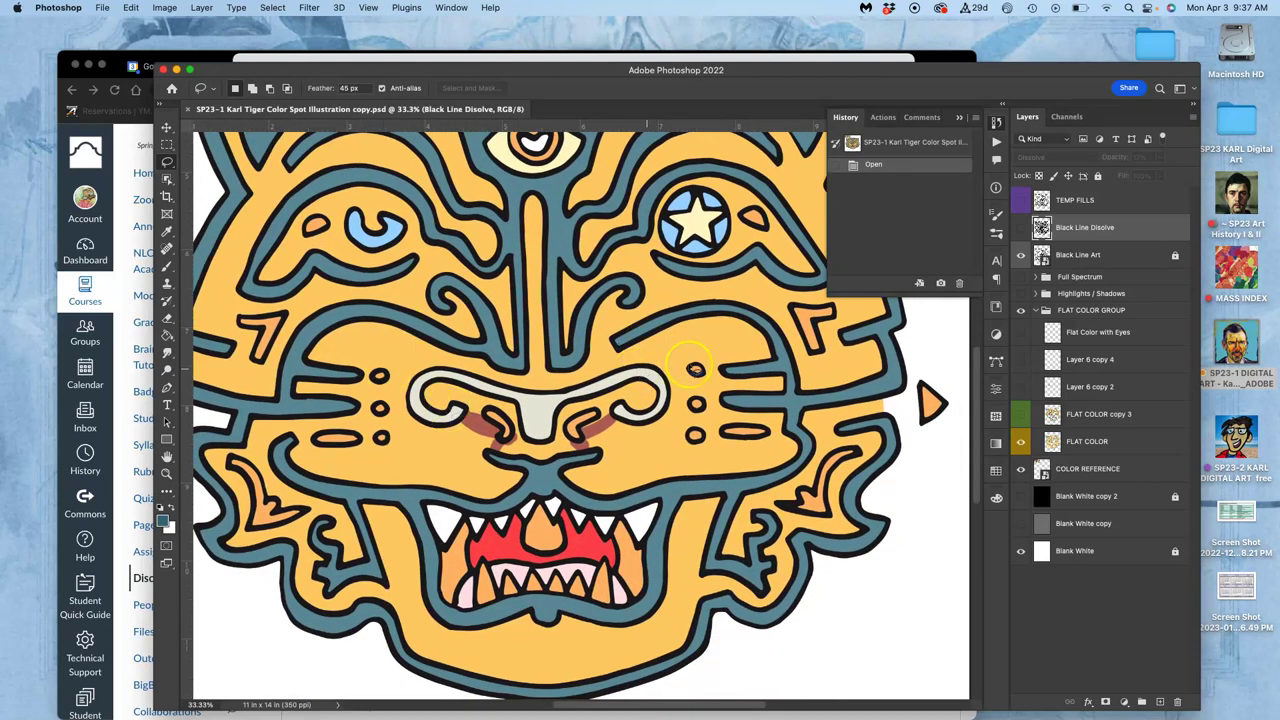
left_click(1021, 441)
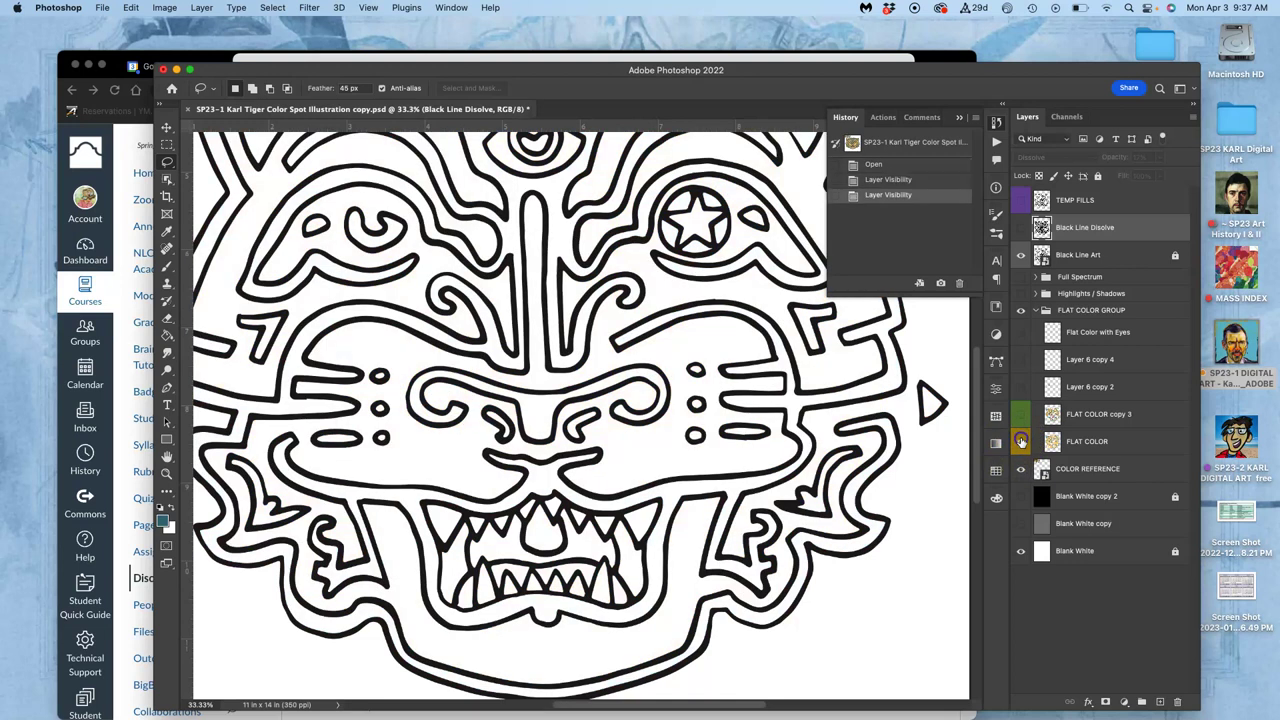
left_click(1021, 441)
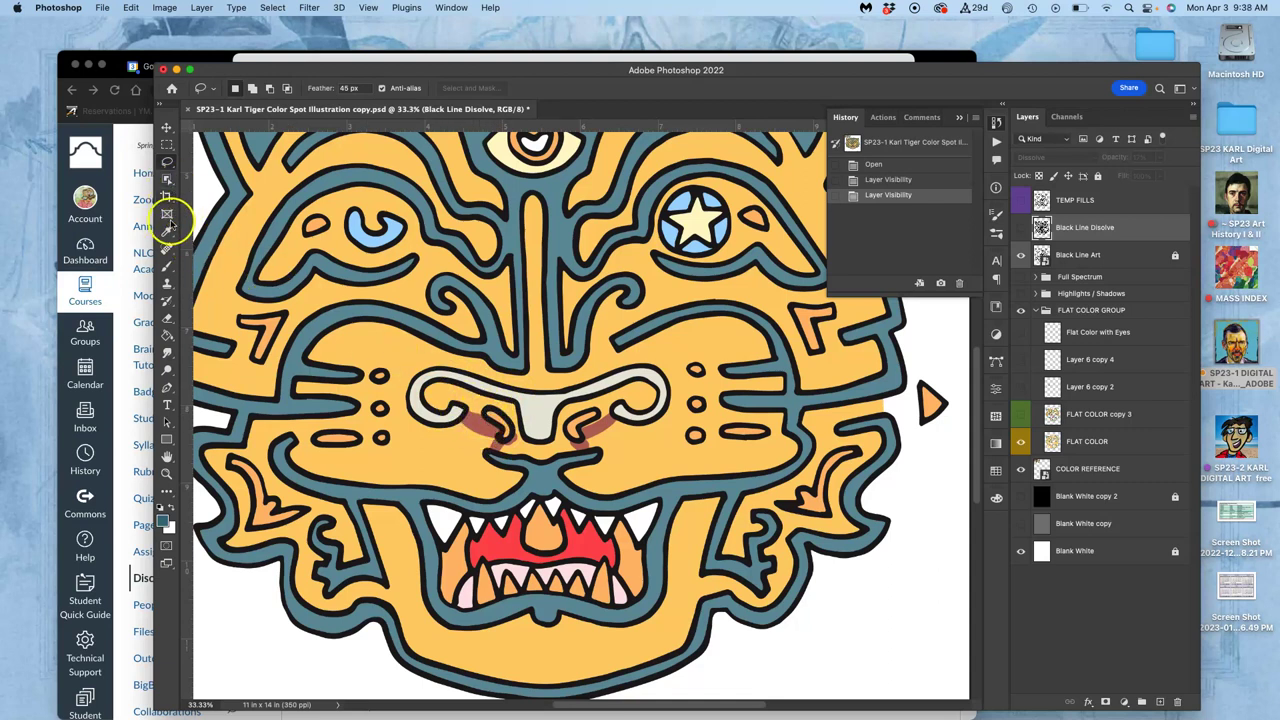
Fill the two brown shadow shapes beside the tiger's nose with the face's yellow-orange on the FLAT COLOR layer, using the Paint Bucket
left_click(167, 336)
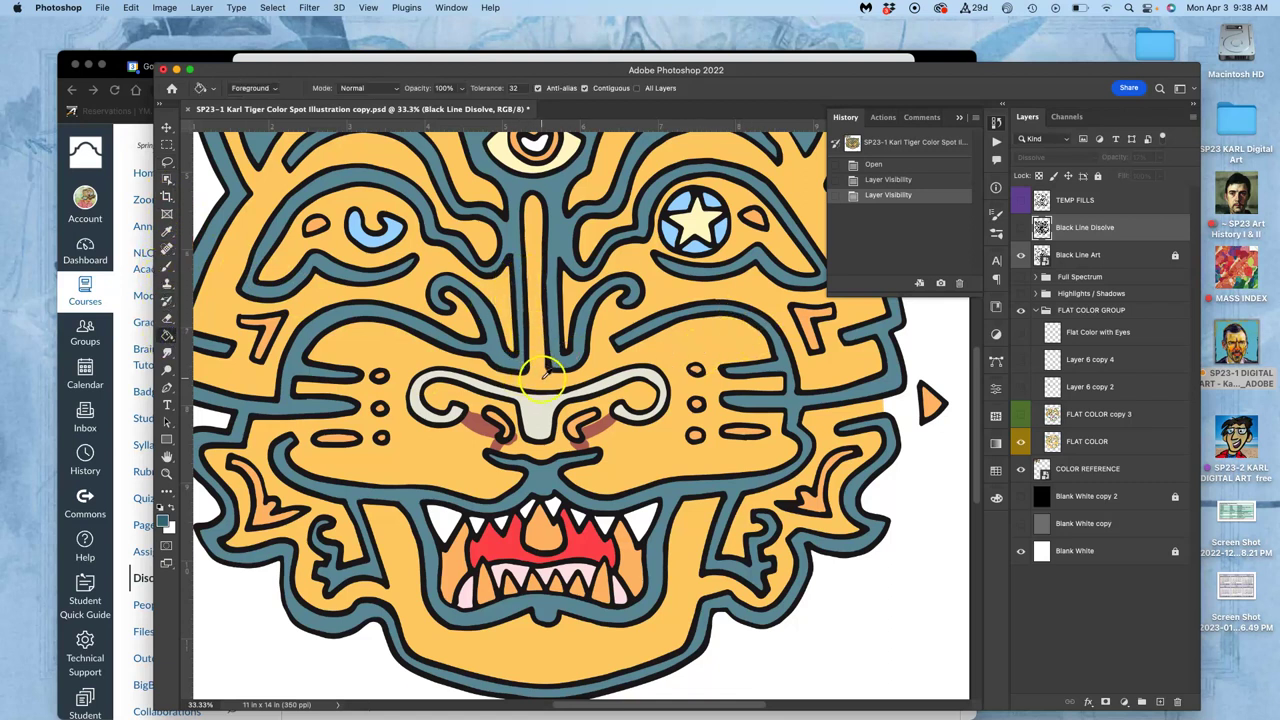
left_click(1066, 441)
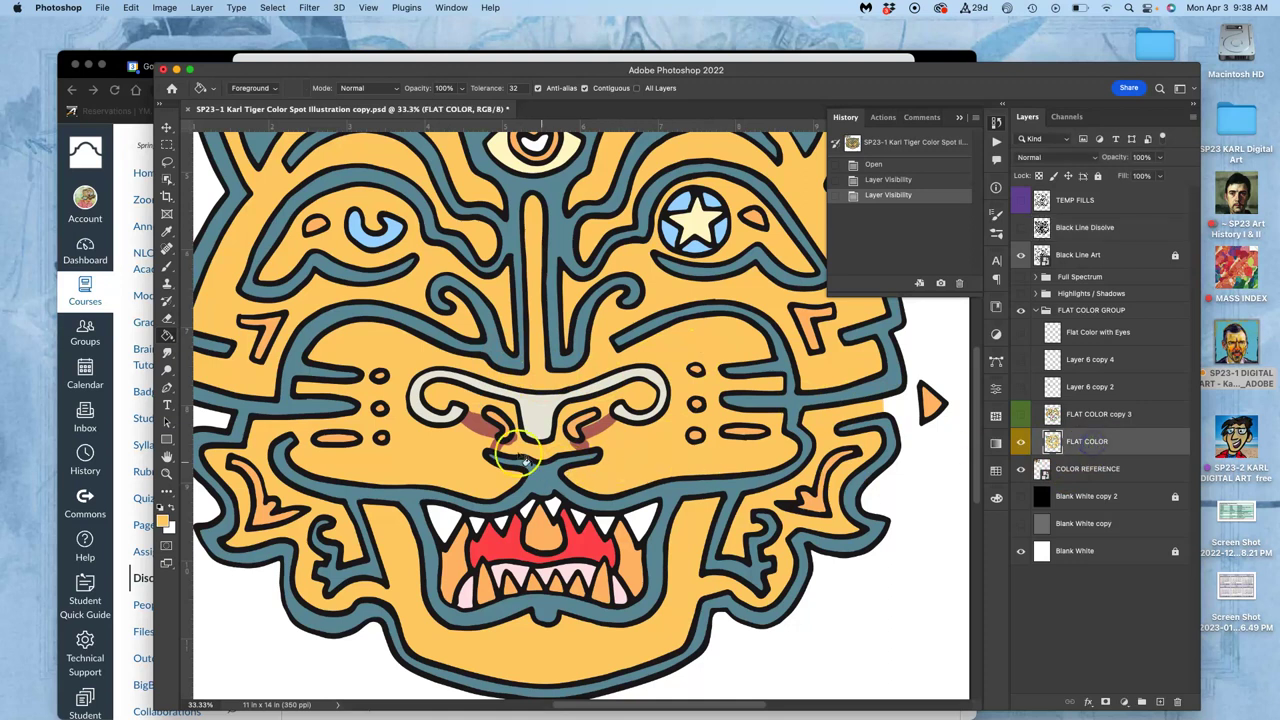
left_click(483, 428)
left_click(593, 430)
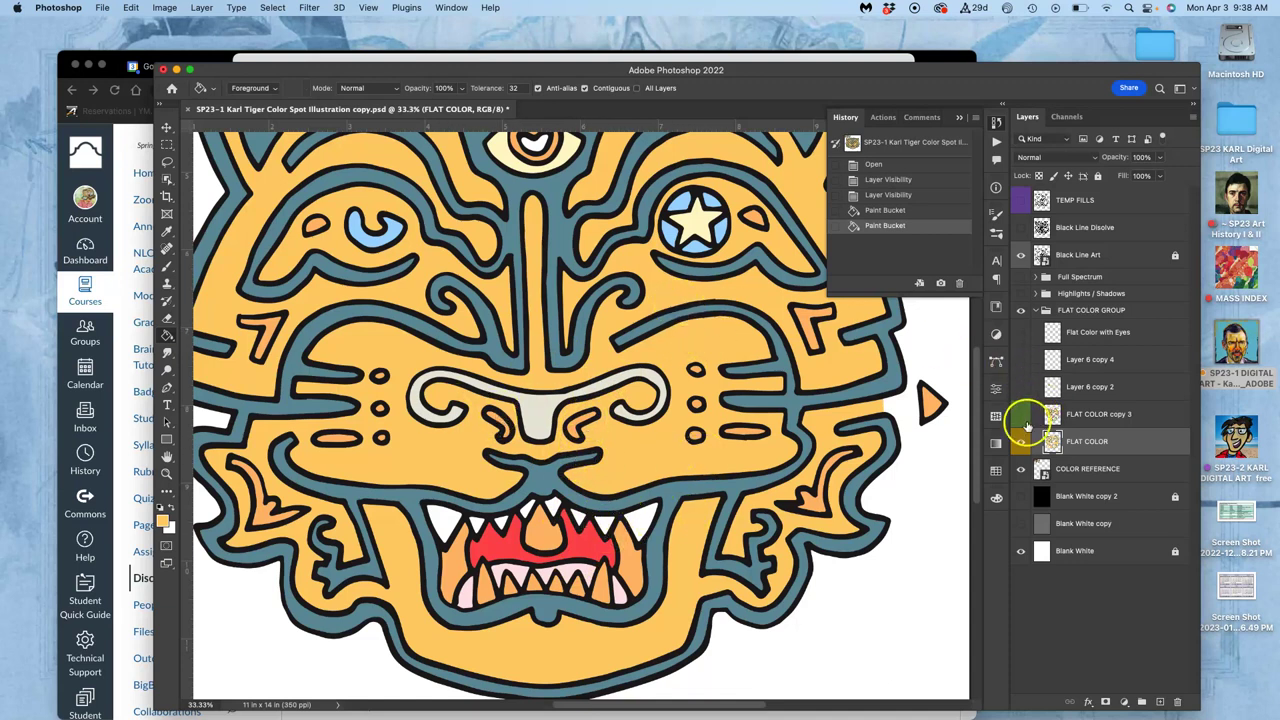
Hide the Black Line Art layer and compare the flat colors against the black, gray and white background layers, leaving only white
left_click(1020, 255)
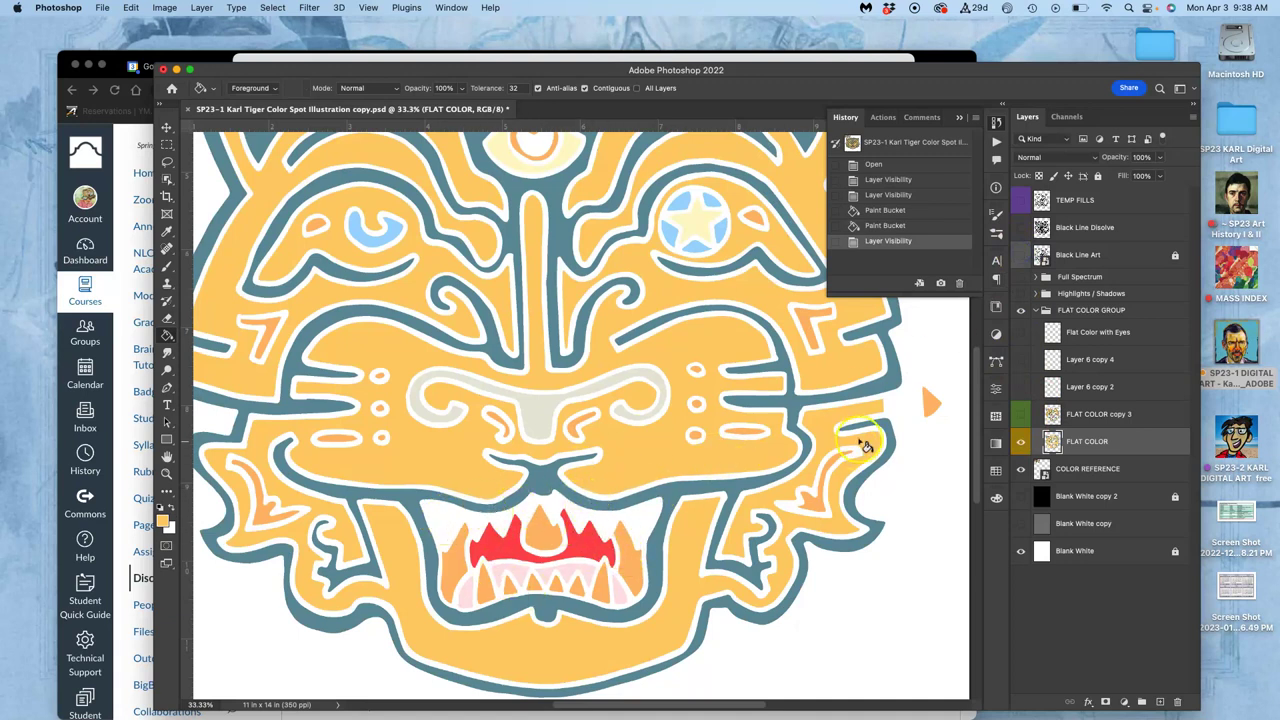
key("super+equal")
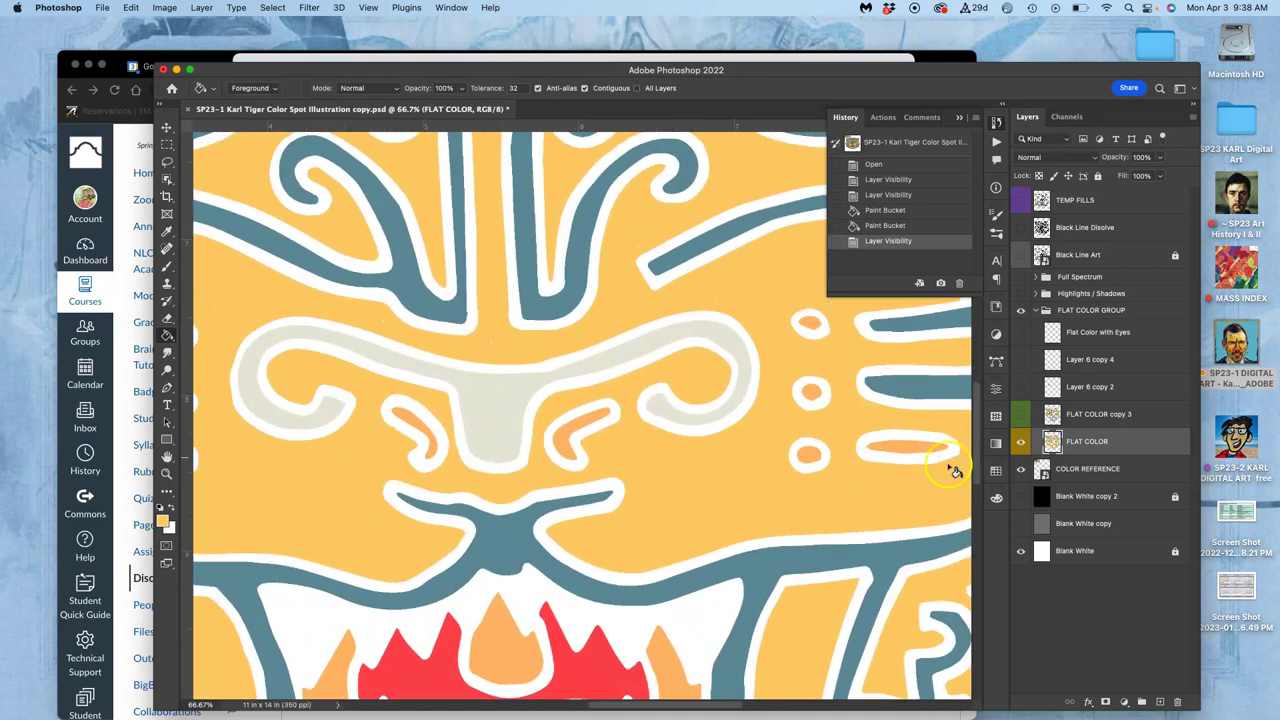
left_click(1020, 497)
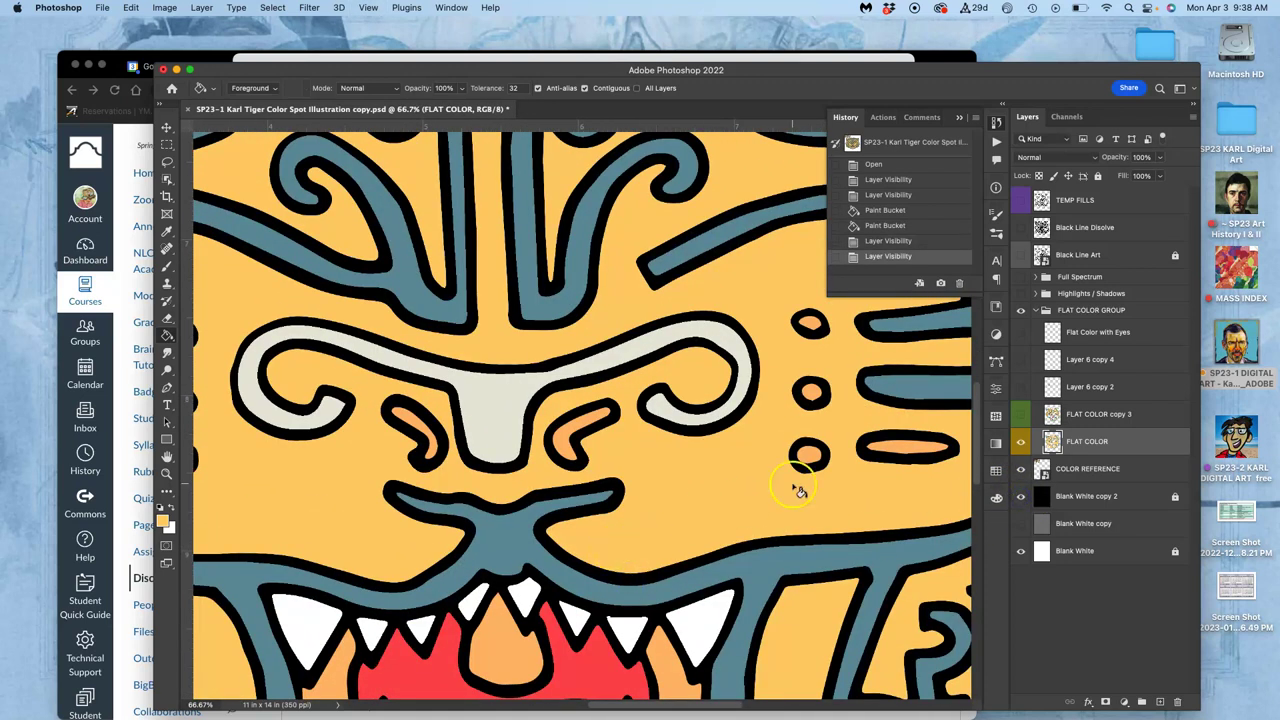
scroll(723, 506, "down", 10)
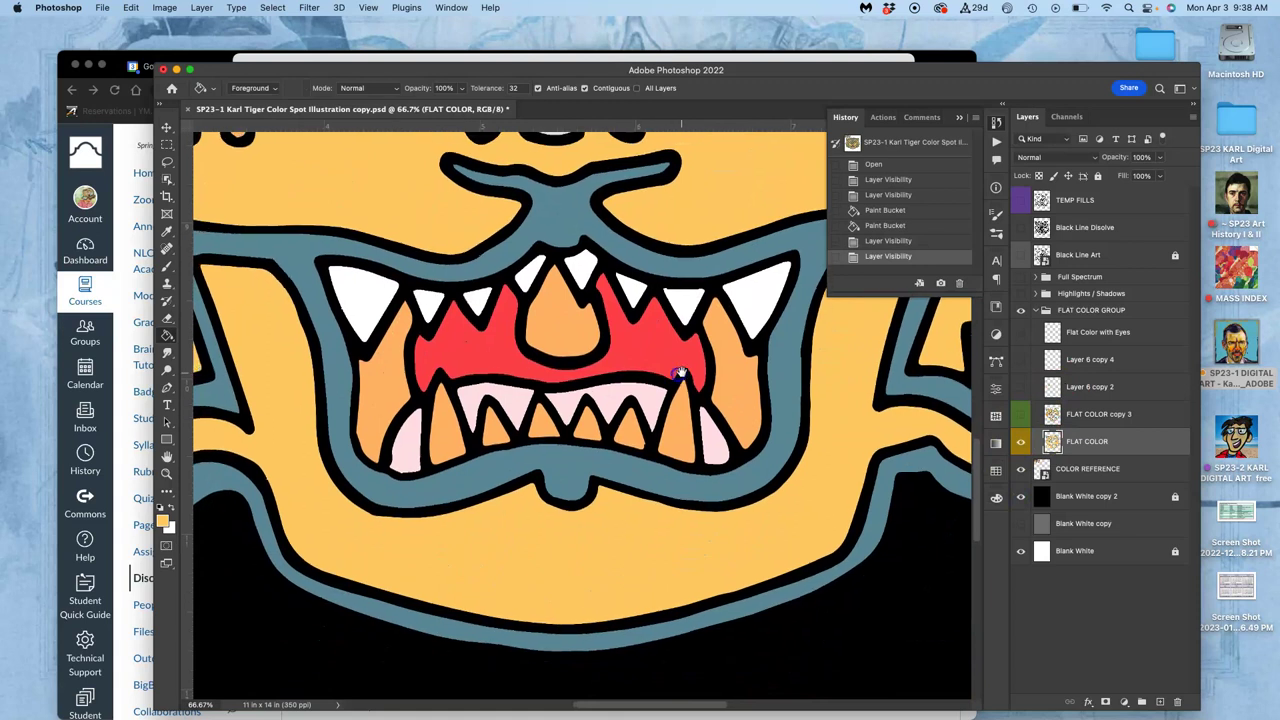
left_click(1020, 468)
left_click(1020, 522)
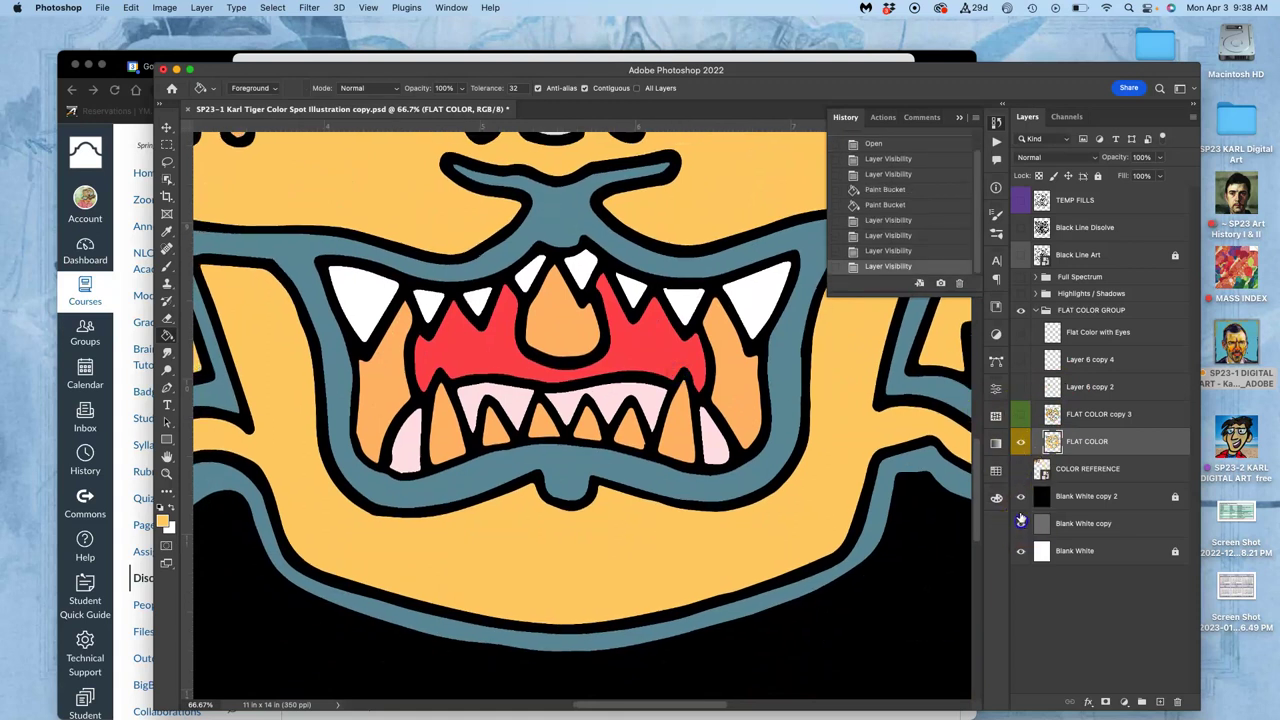
left_click(1018, 478)
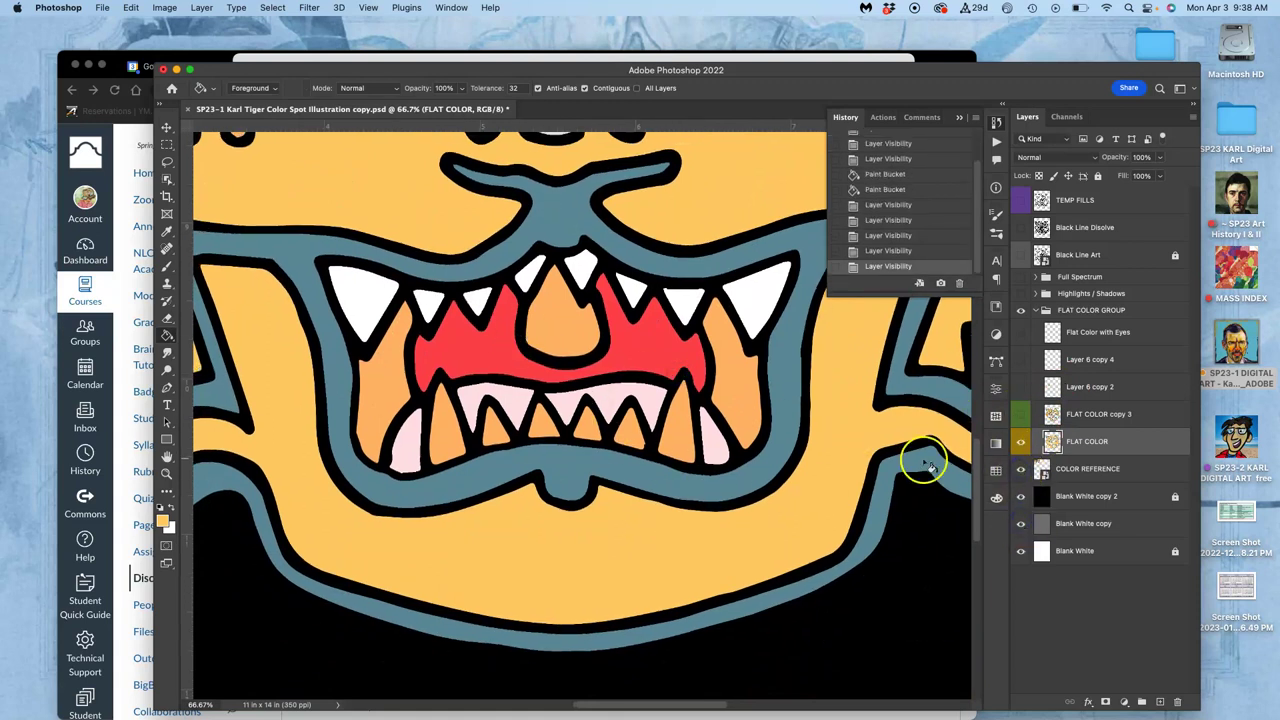
left_click(1021, 497)
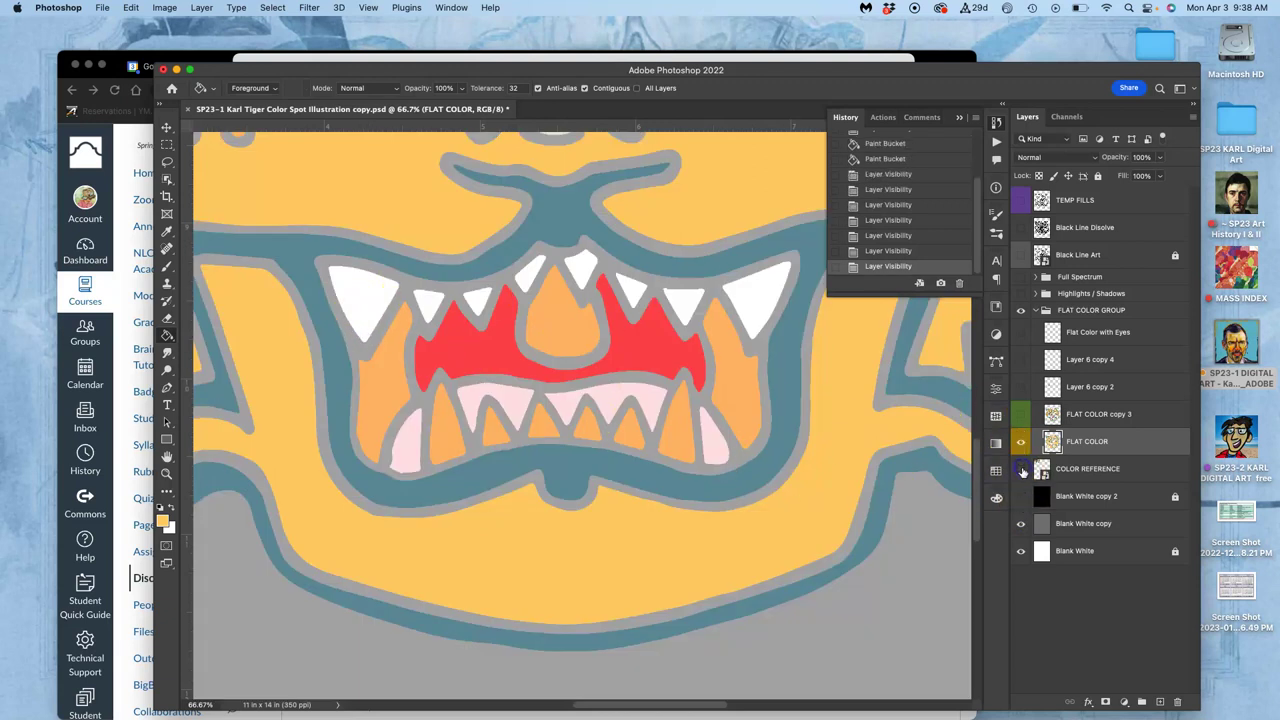
left_click(1021, 496)
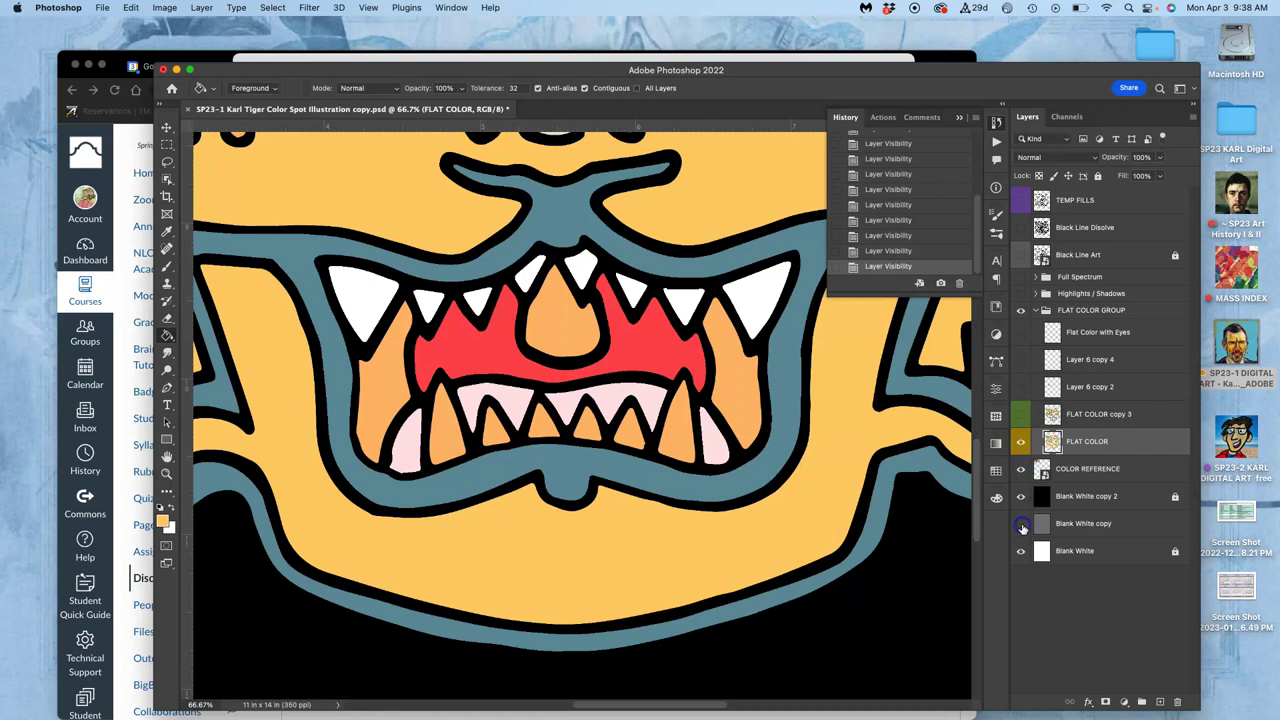
left_click(1021, 523)
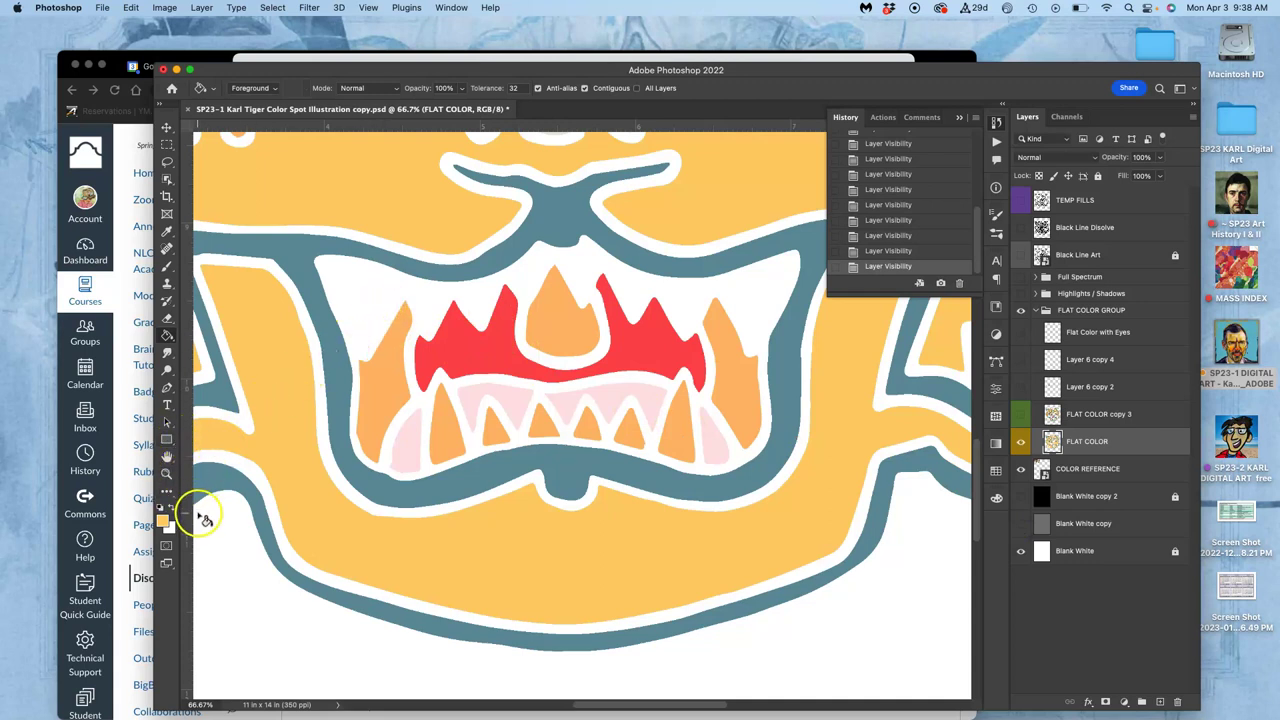
Set the foreground color to a warm off-white, #f5f4ea, in the Color Picker
left_click(237, 527, "alt")
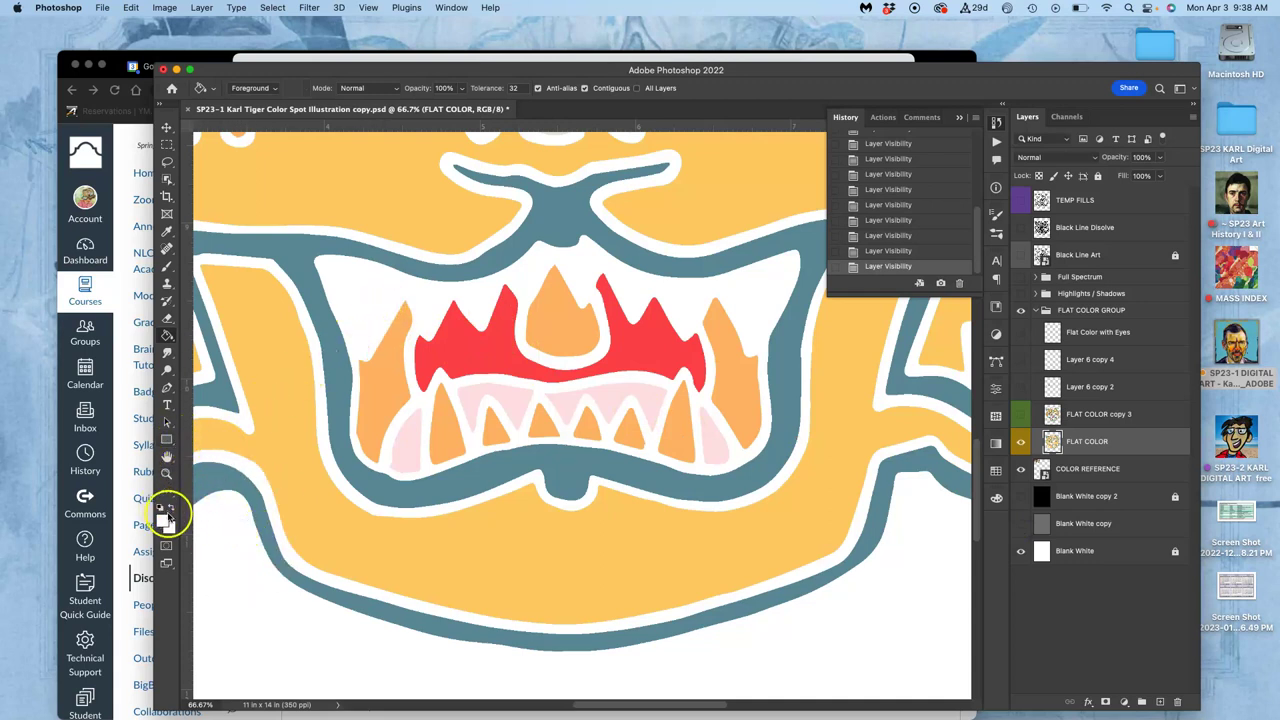
left_click(164, 521)
left_click(632, 431)
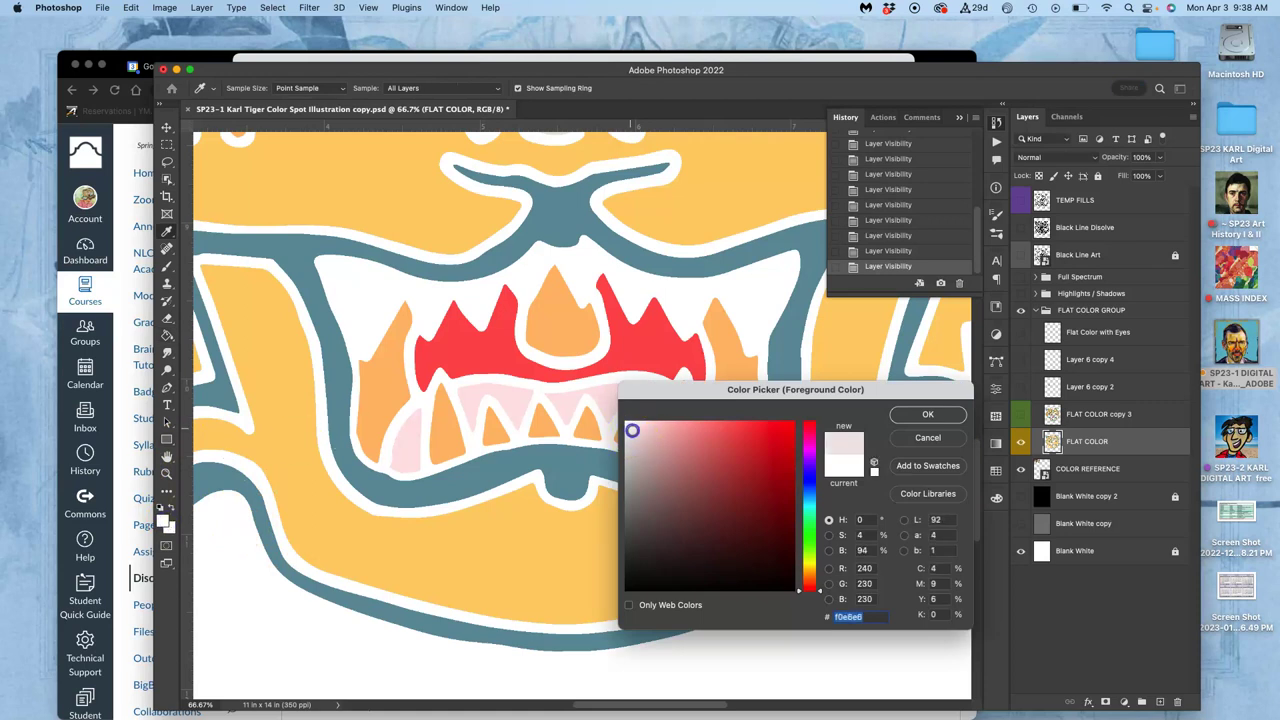
left_click(808, 564)
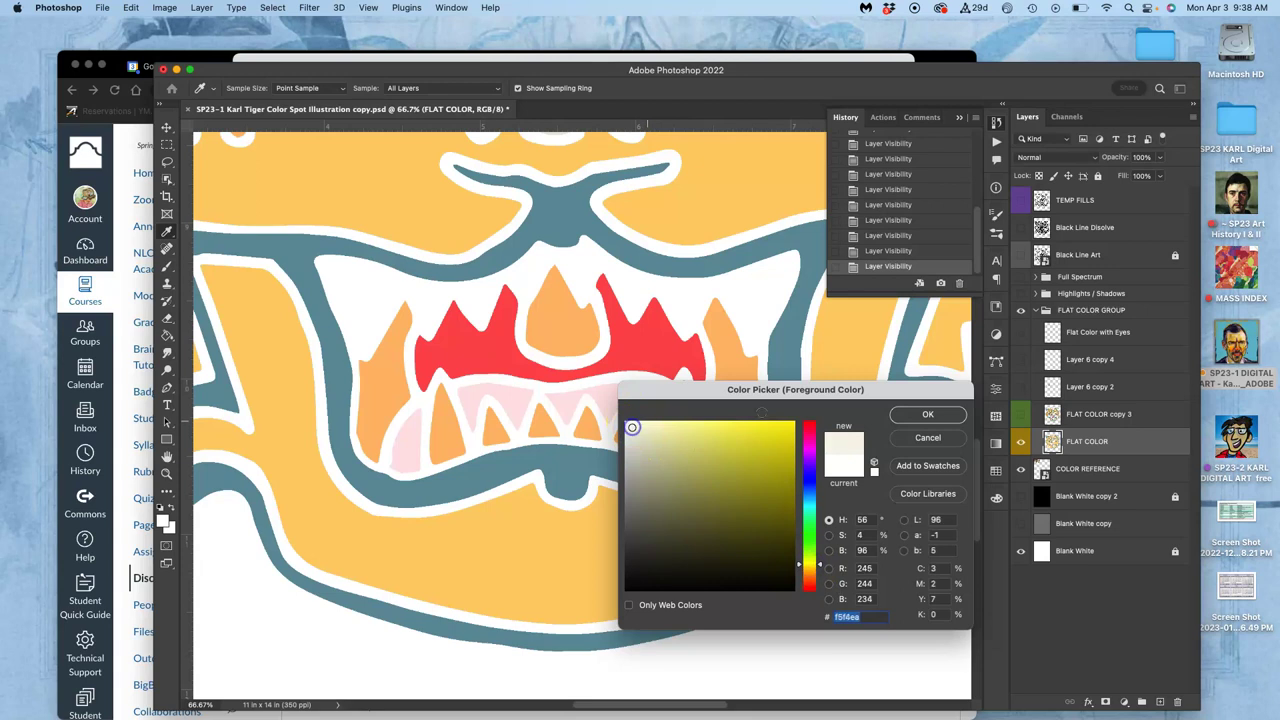
left_click(928, 415)
Fill the tiger's eight upper teeth with the off-white on the FLAT COLOR layer, using the Paint Bucket
left_click(366, 301)
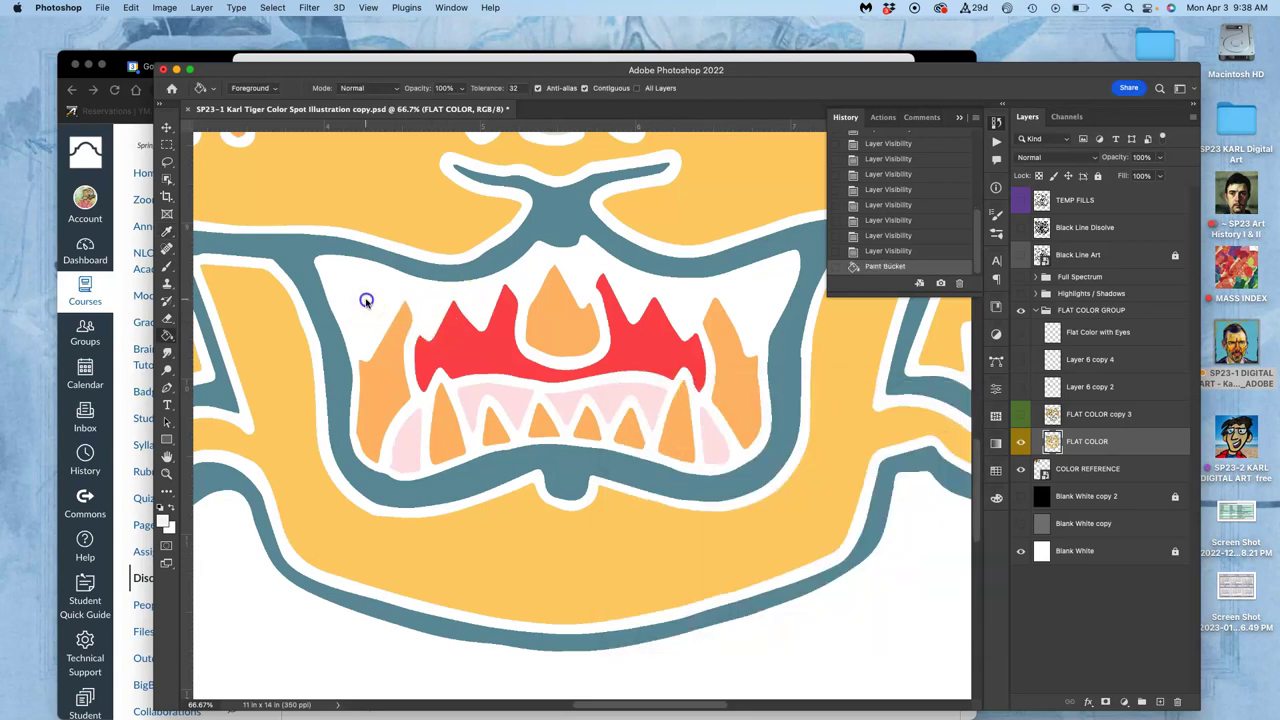
left_click(431, 296)
left_click(475, 297)
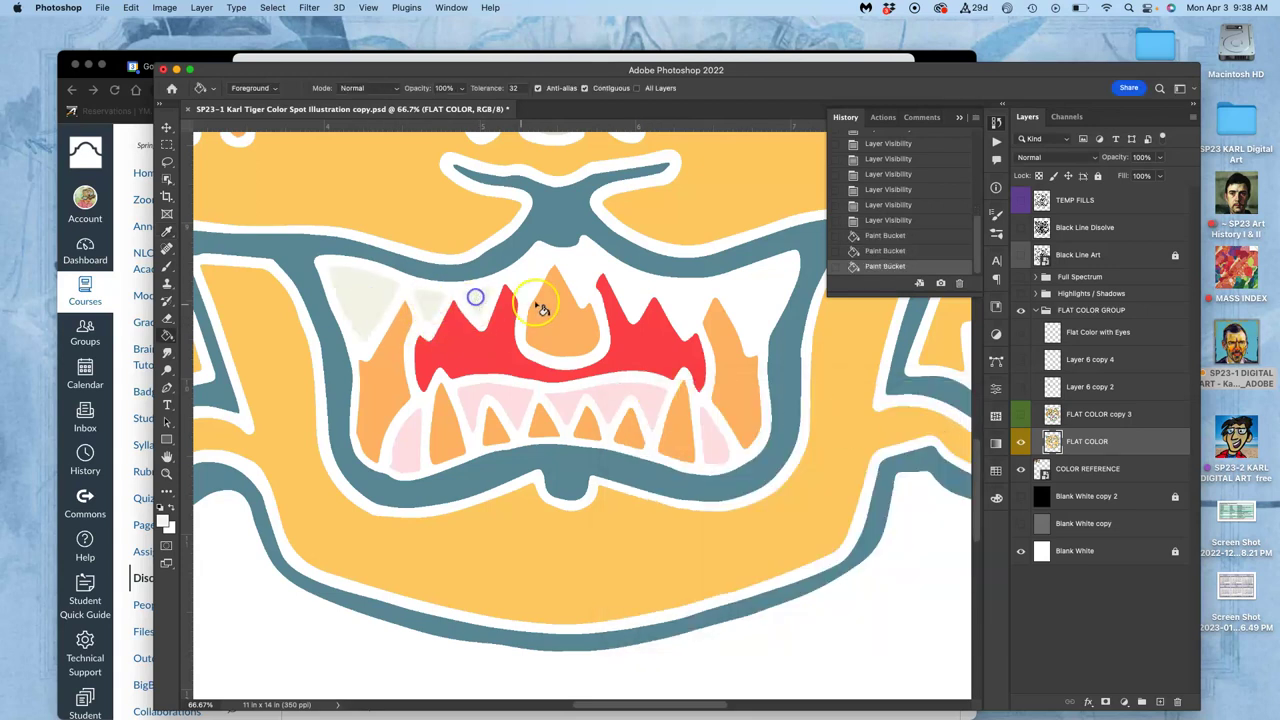
left_click(530, 271)
left_click(579, 268)
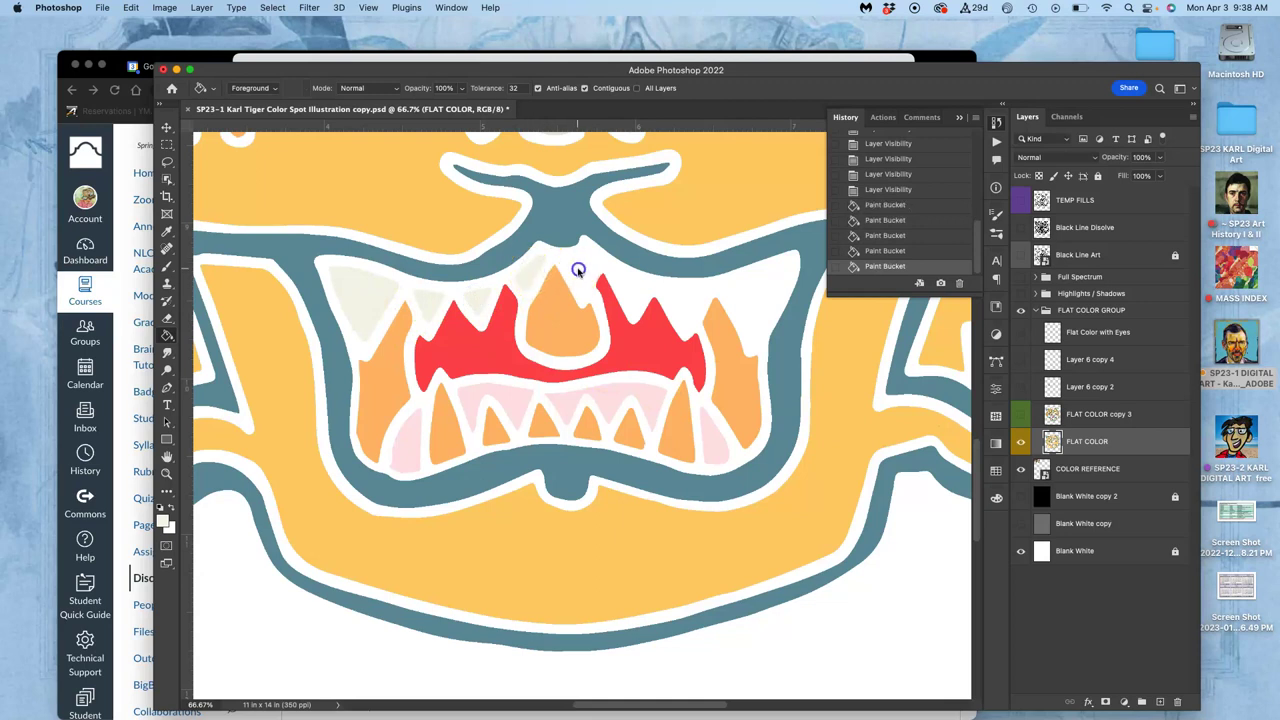
left_click(640, 305)
left_click(677, 315)
left_click(760, 307)
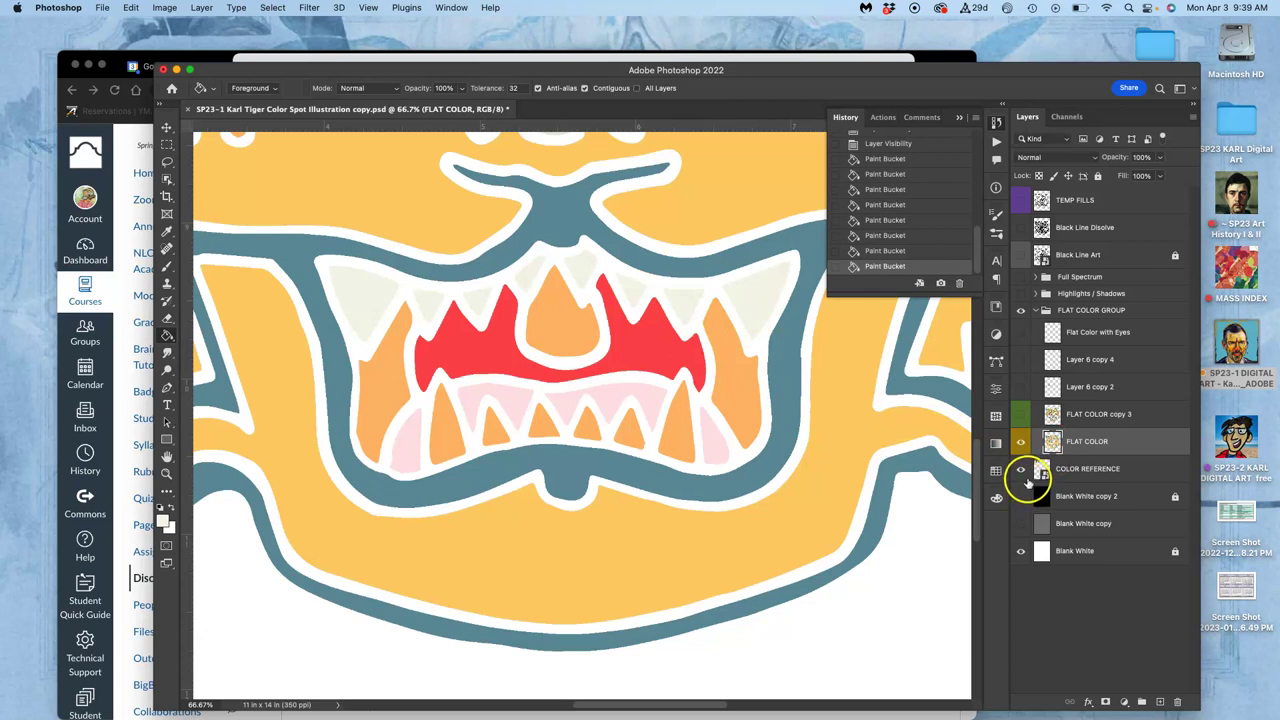
Fill the six orange lower teeth with the same off-white on the FLAT COLOR layer
left_click(445, 429)
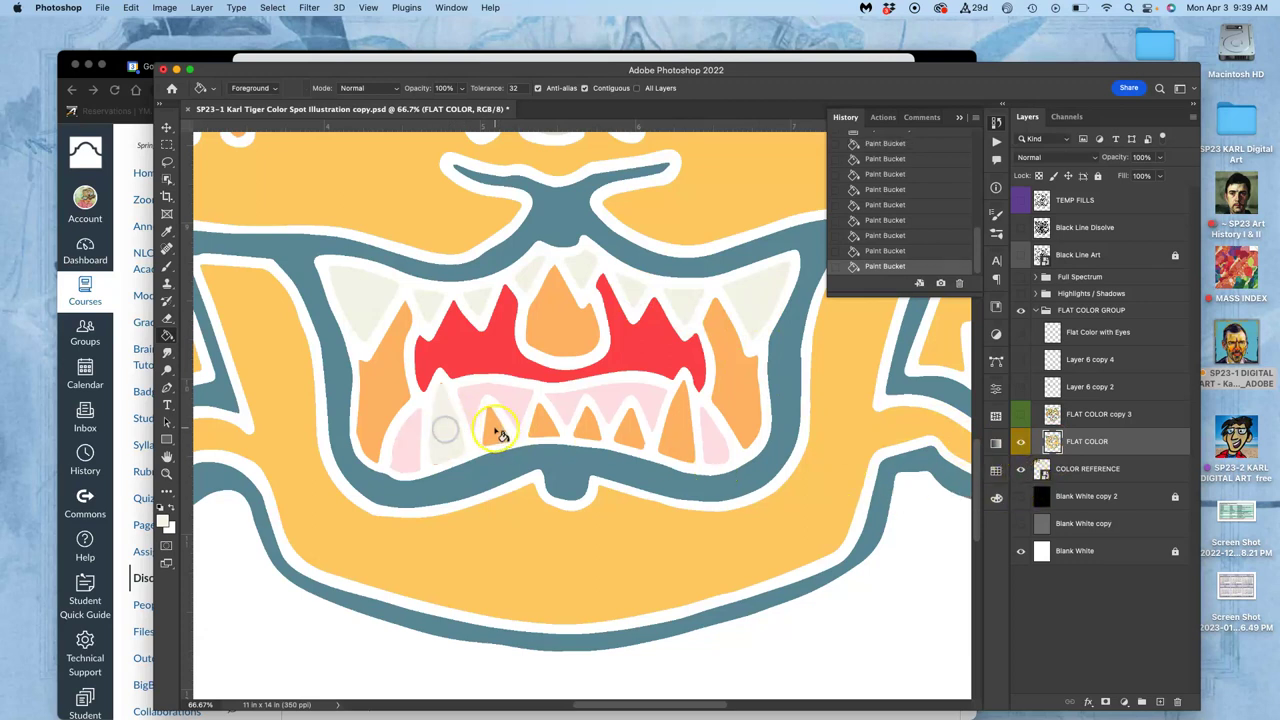
left_click(499, 432)
left_click(543, 424)
left_click(590, 428)
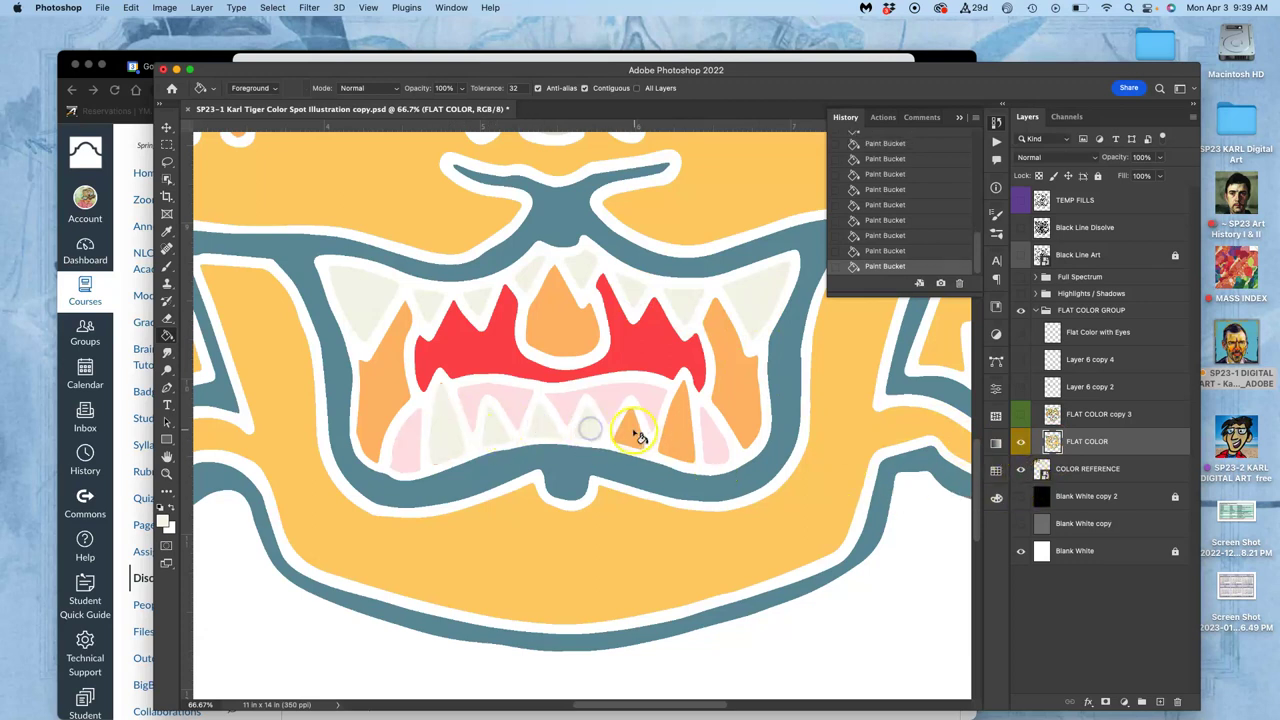
left_click(638, 436)
left_click(684, 438)
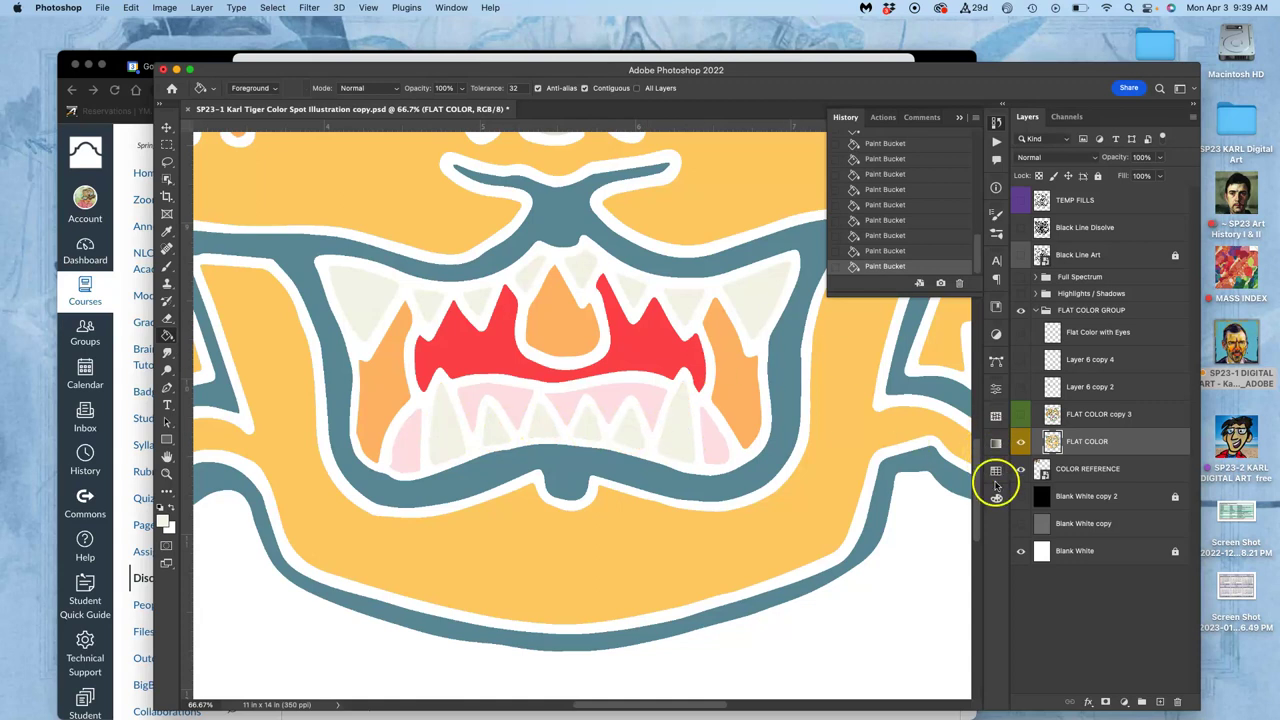
Show the gray Blank White copy layer and check the off-white teeth against it across the whole tiger
left_click(1020, 523)
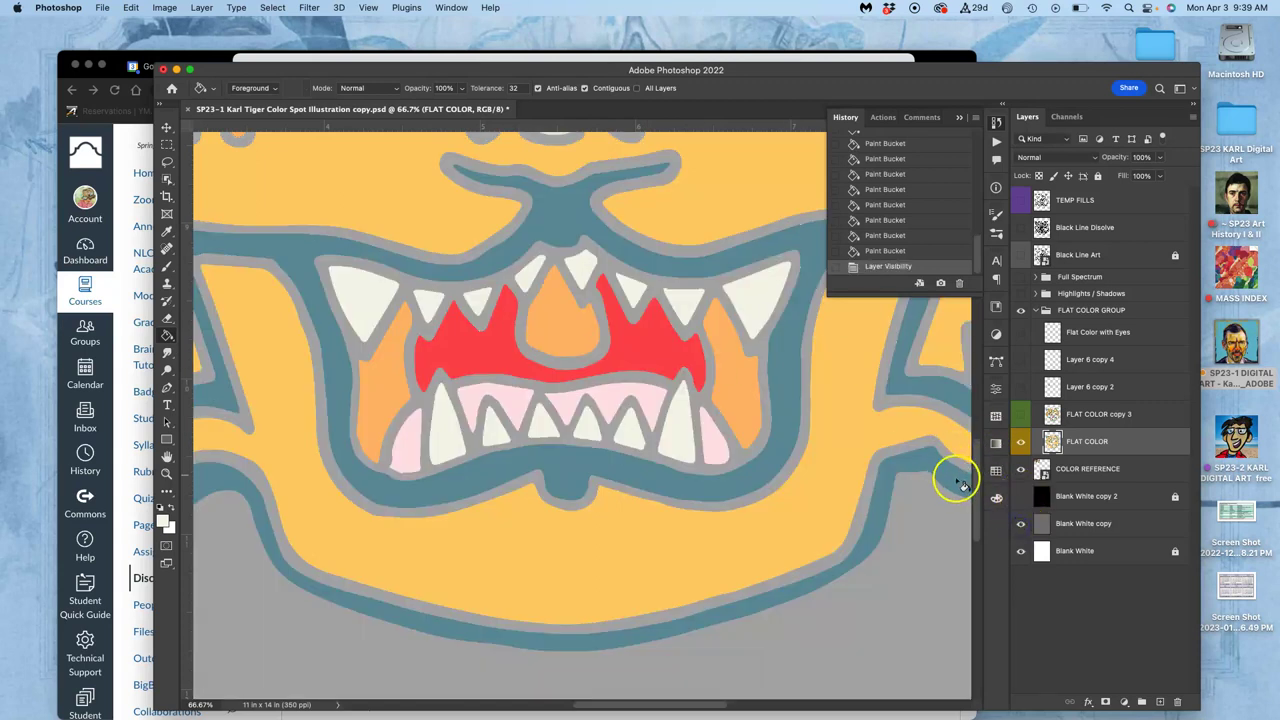
key("super+minus")
key("super+minus")
key("super+minus")
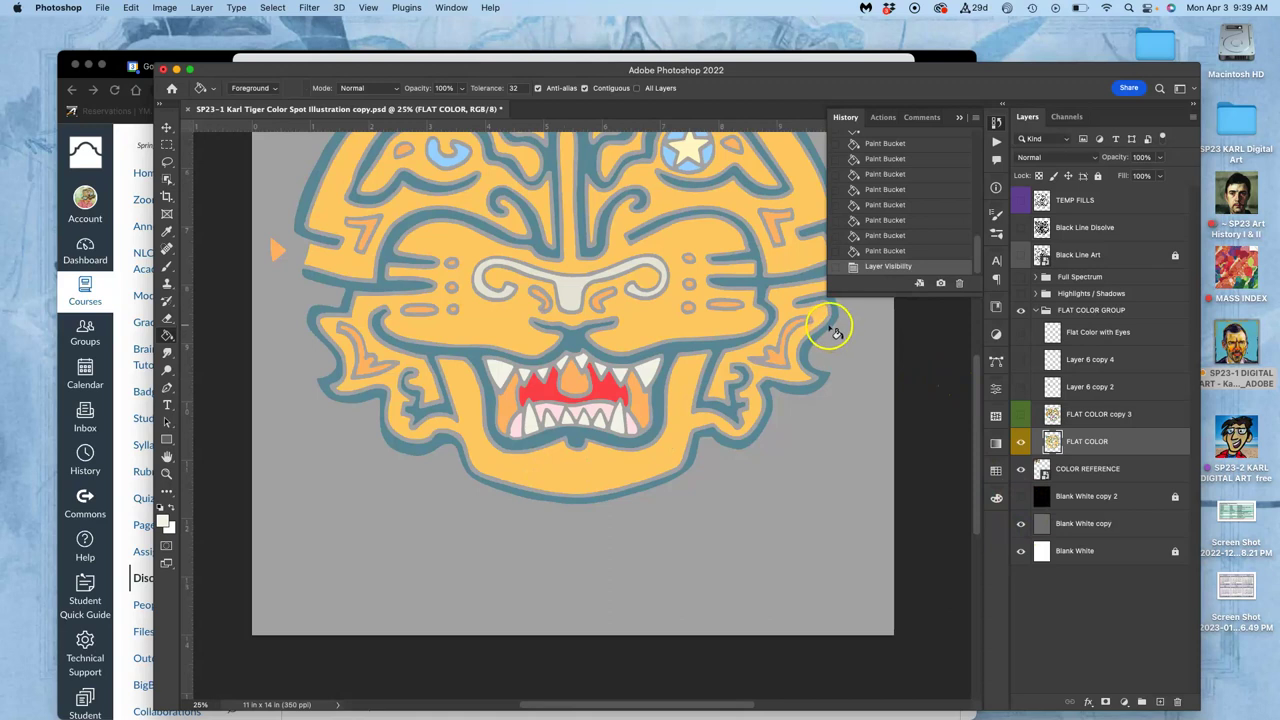
left_click_drag(829, 320, 768, 424)
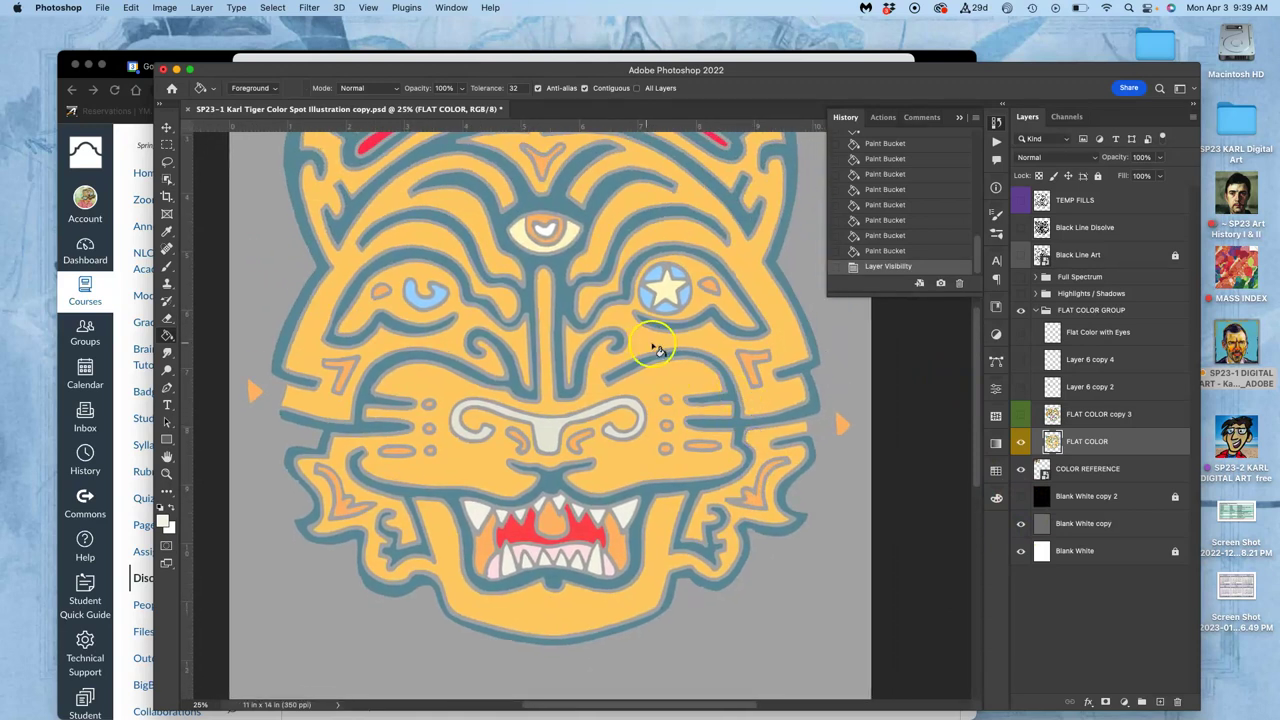
Try filling the tiger's connected yellow-orange face area with off-white, and undo the fill
left_click(665, 379)
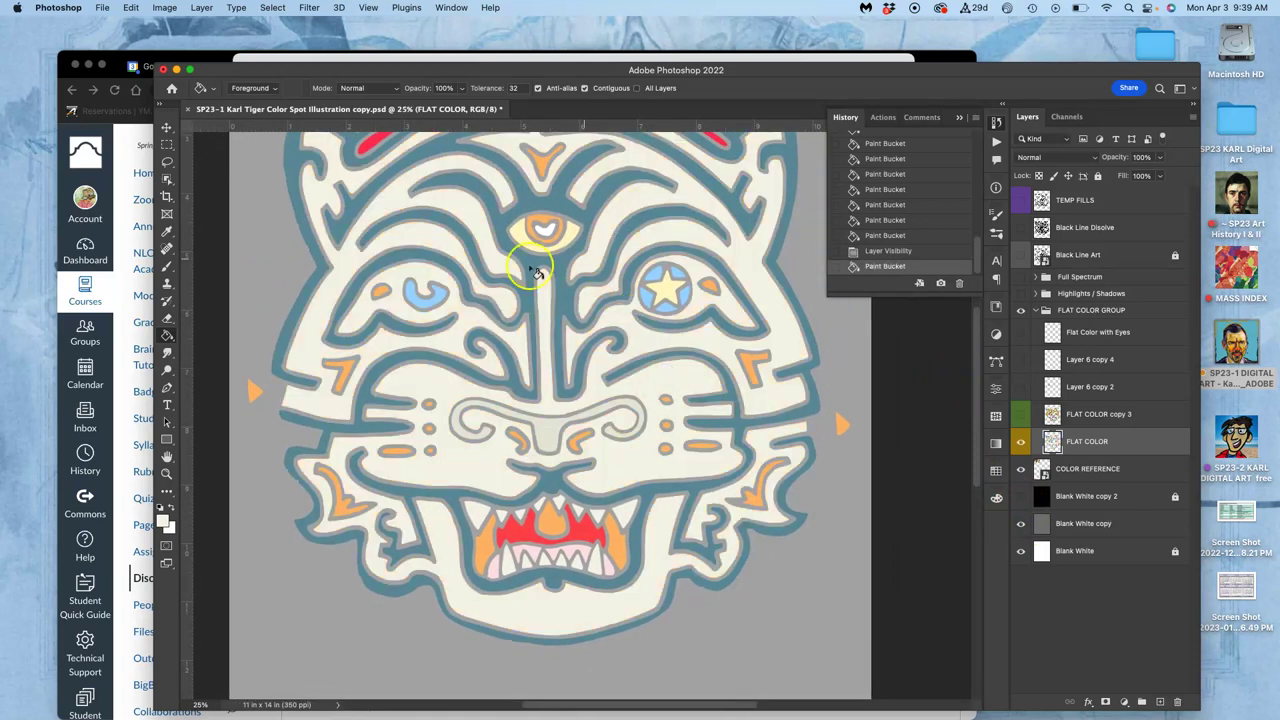
key("super+z")
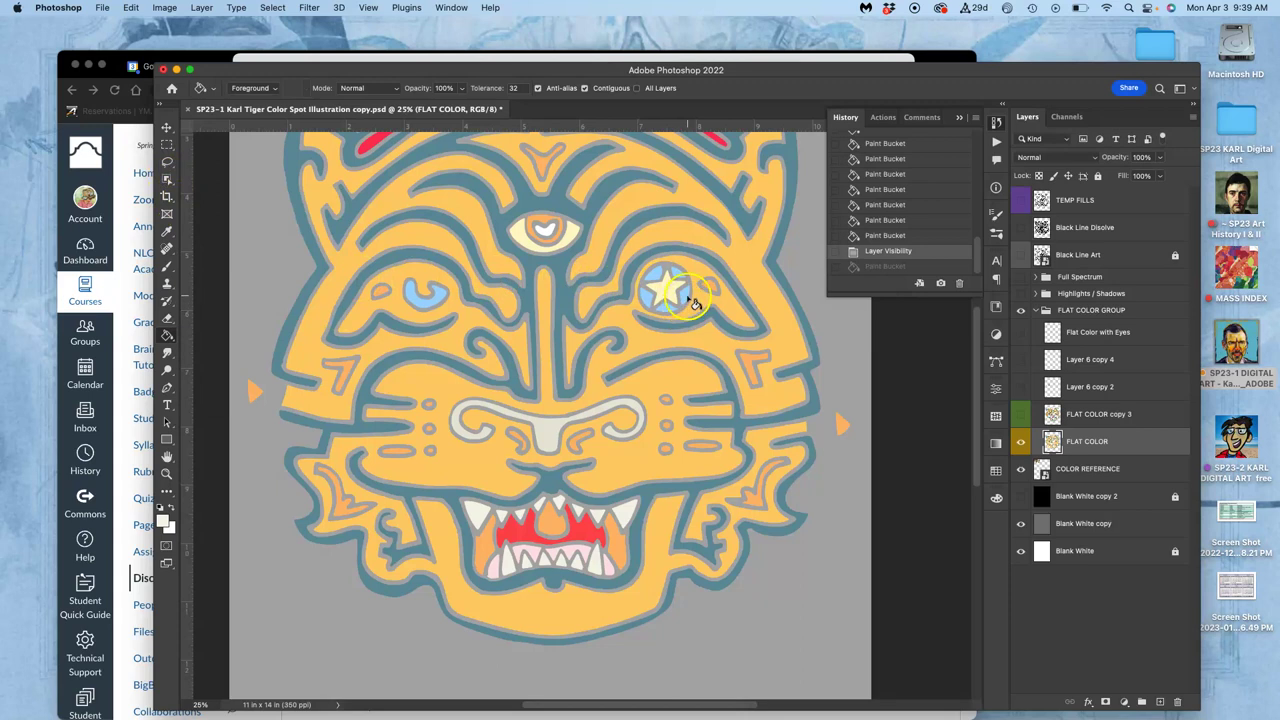
Choose the Brush tool and sample a dark maroon from the multicolored tiger reference image as the foreground color
left_click(167, 266)
left_click(244, 88)
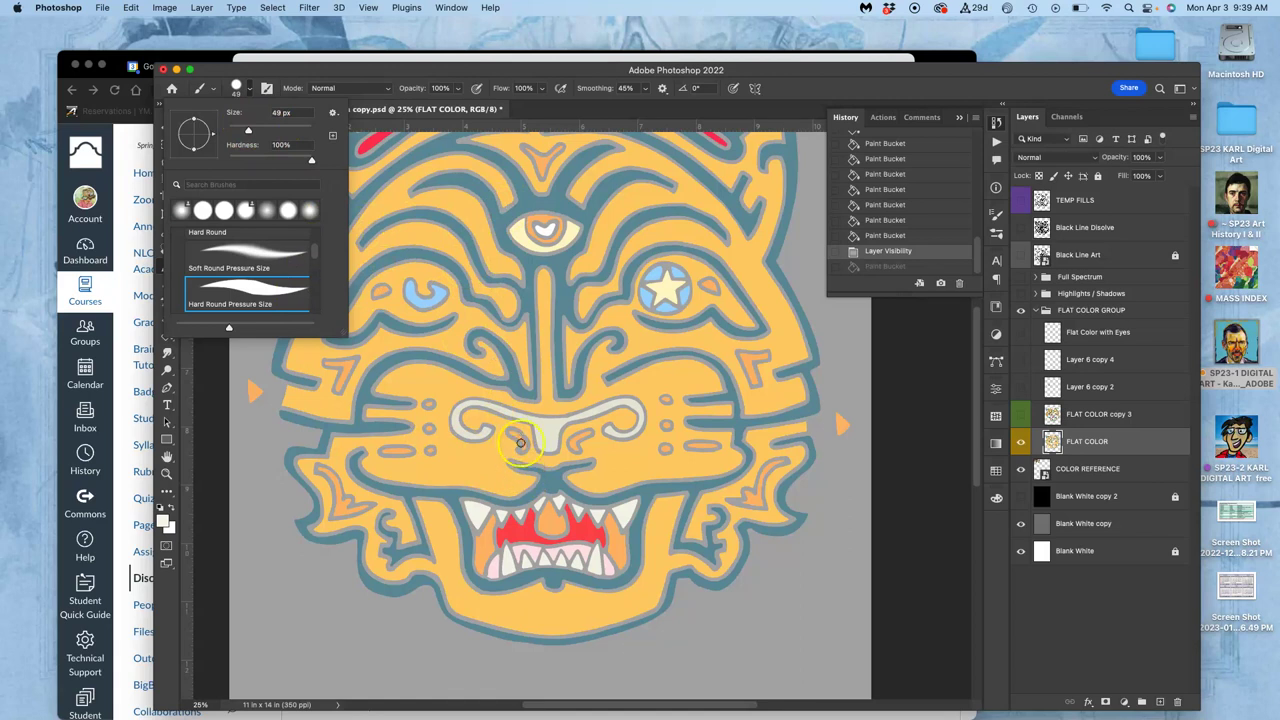
mouse_move(480, 332)
left_mouse_down()
mouse_move(708, 666)
mouse_move(694, 654)
left_mouse_up()
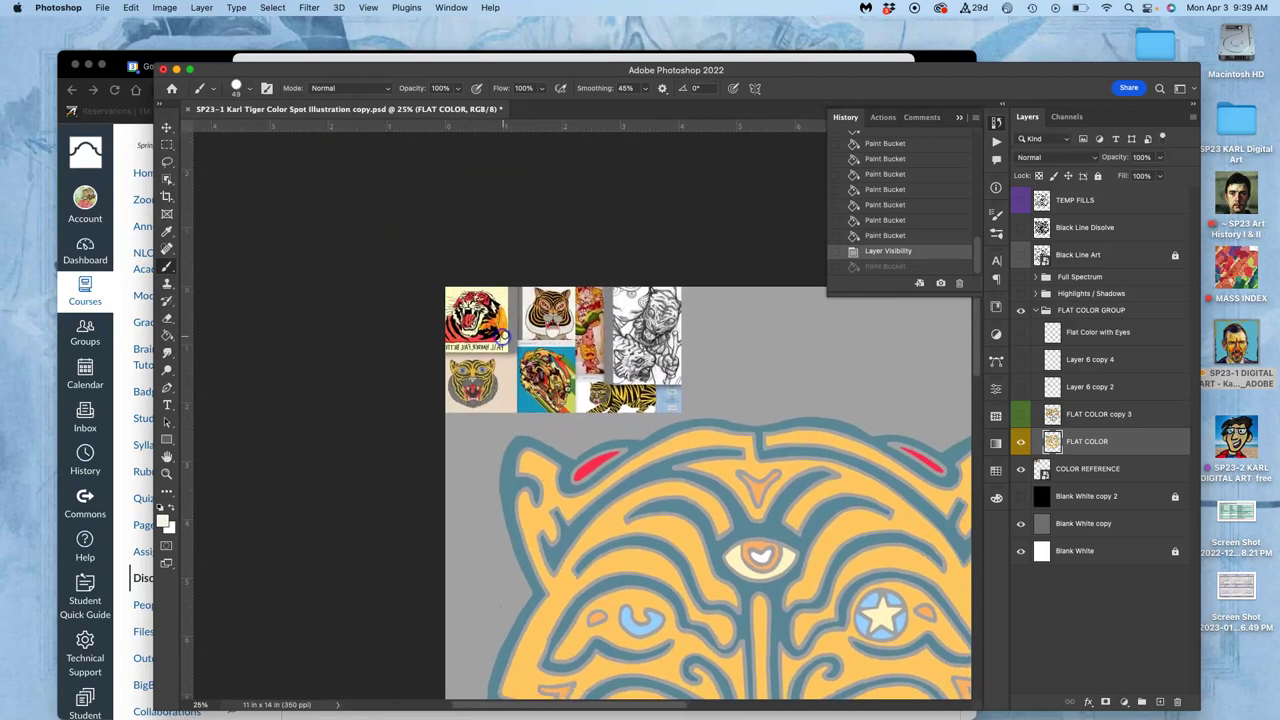
scroll(515, 322, "up", 5)
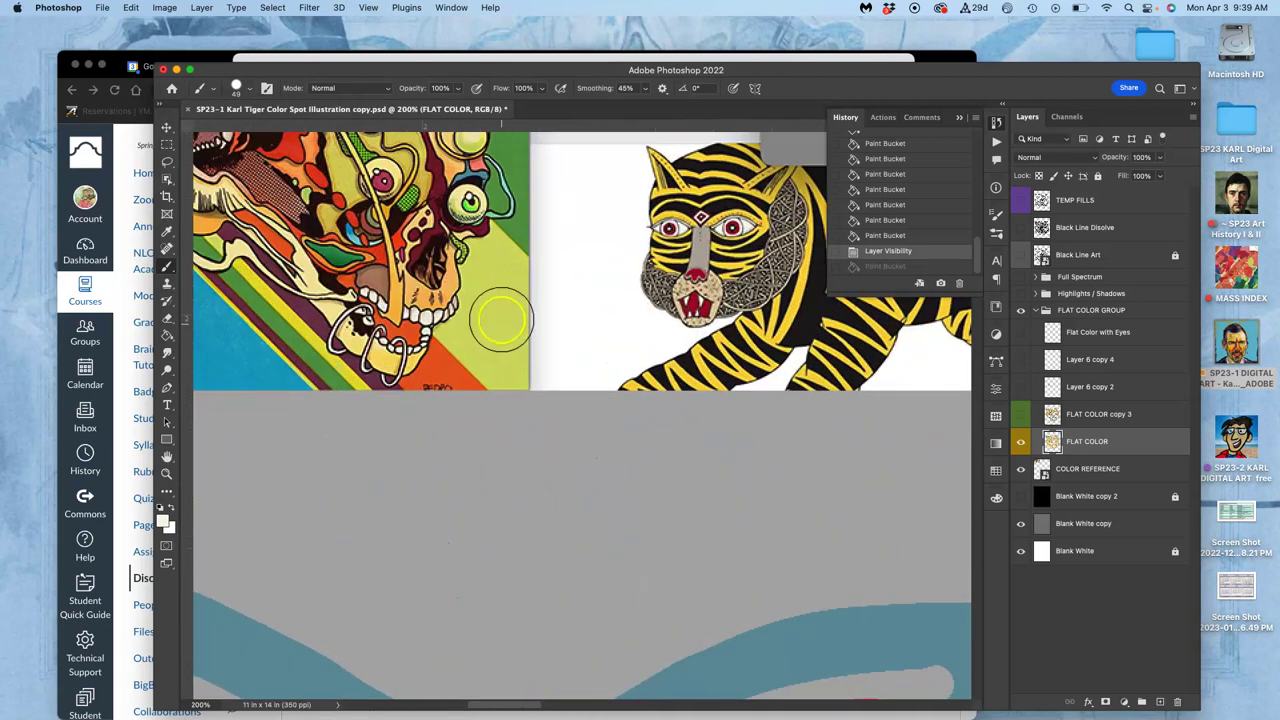
left_click(433, 190, "alt")
scroll(563, 303, "down", 4)
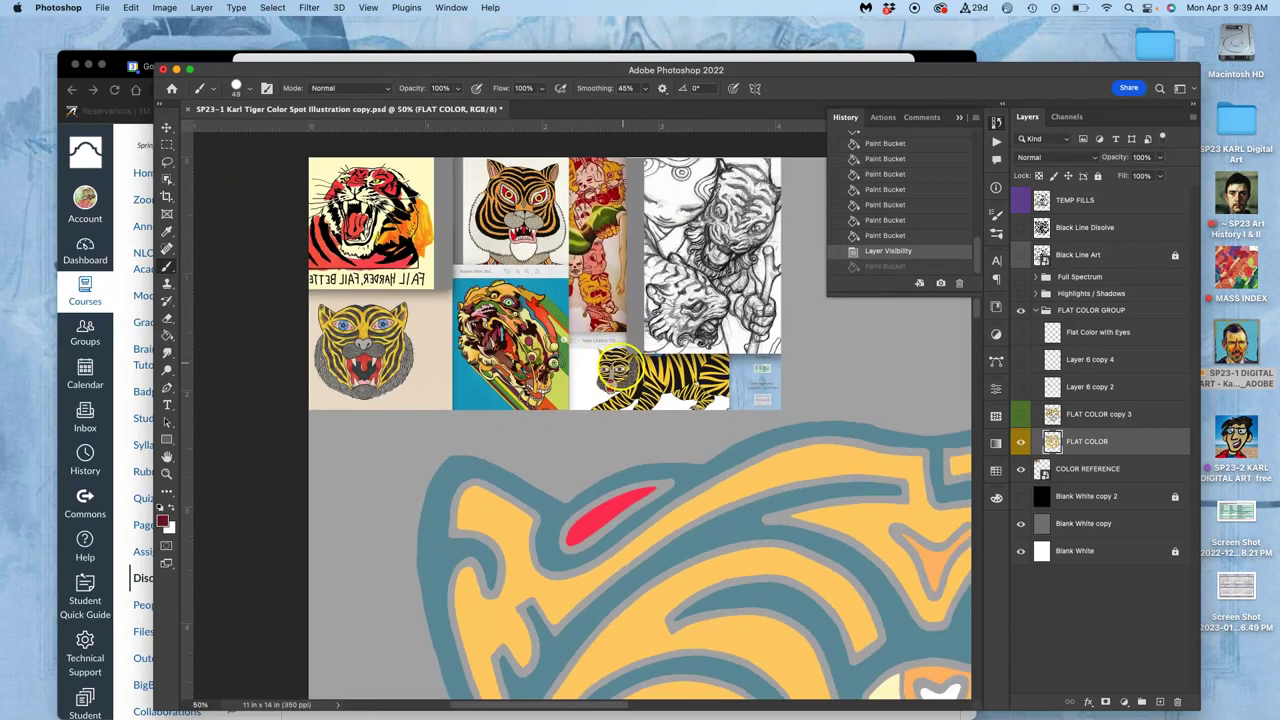
scroll(456, 170, "down", 10)
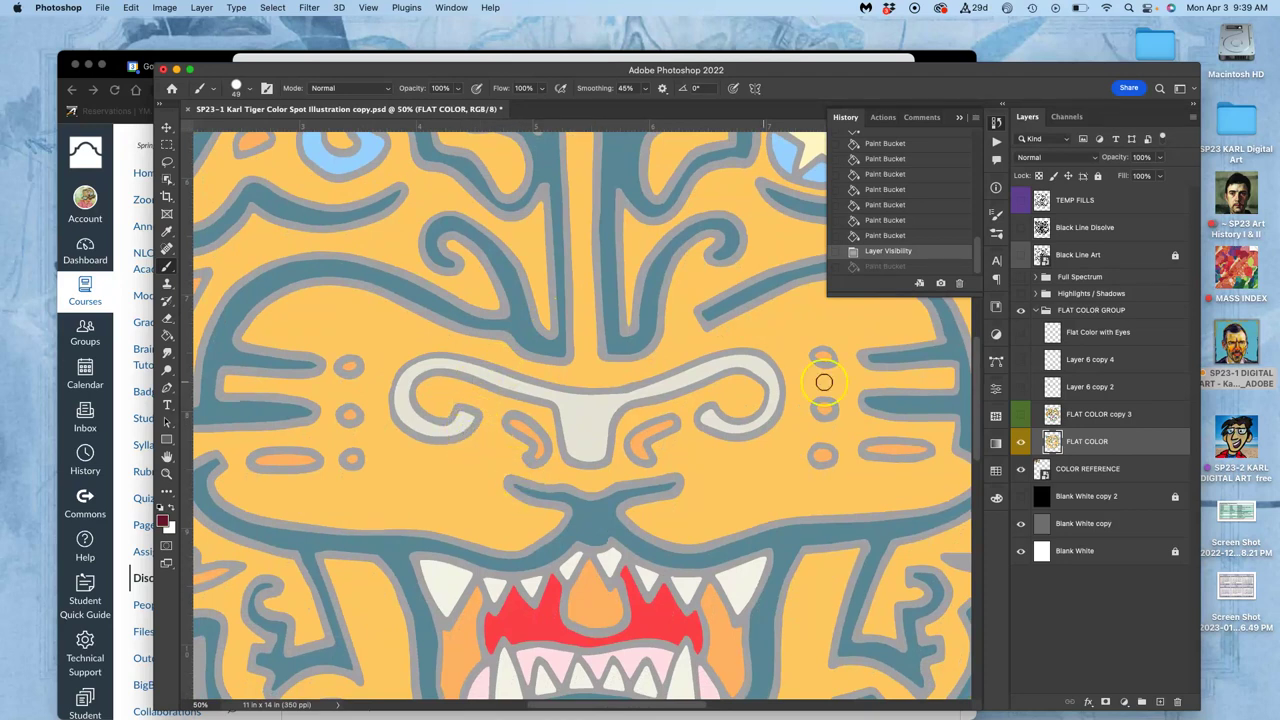
Preview the Black Line Disolve and TEMP FILLS layers over the tiger, leaving only Black Line Art shown above the flat colors
left_click(1021, 229)
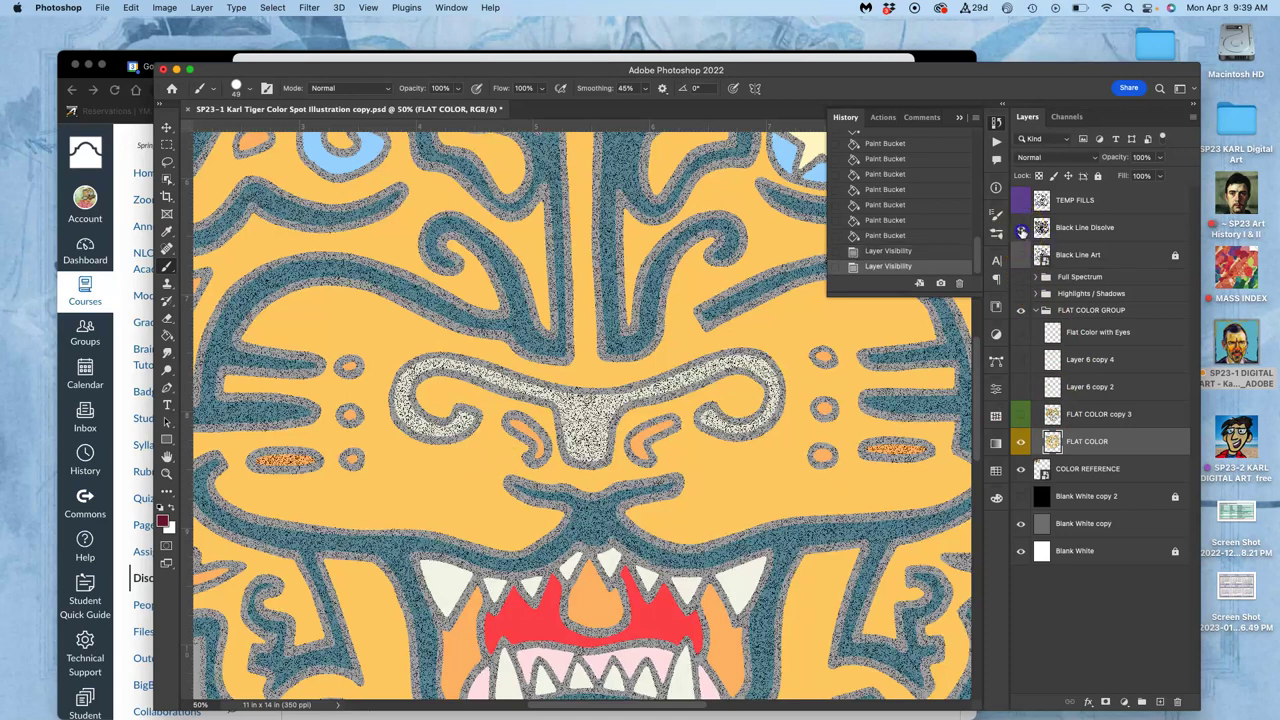
left_click(1021, 227)
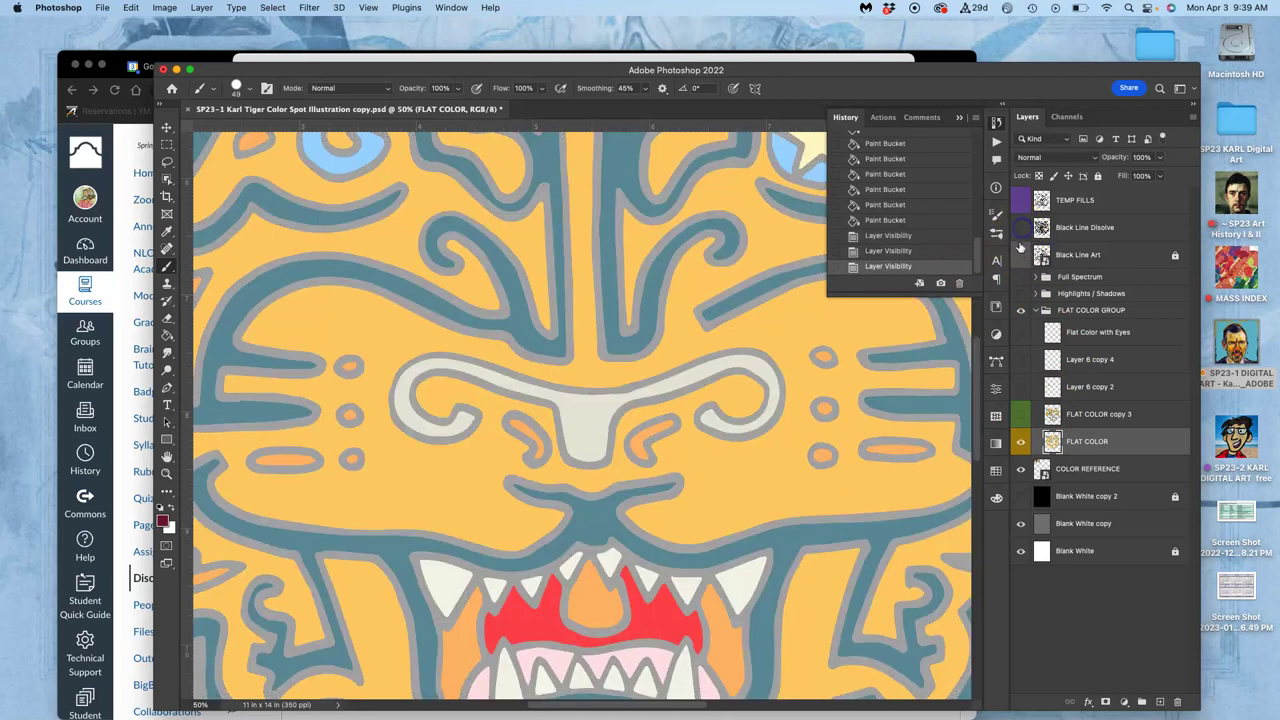
left_click(1021, 254)
left_click(1020, 200)
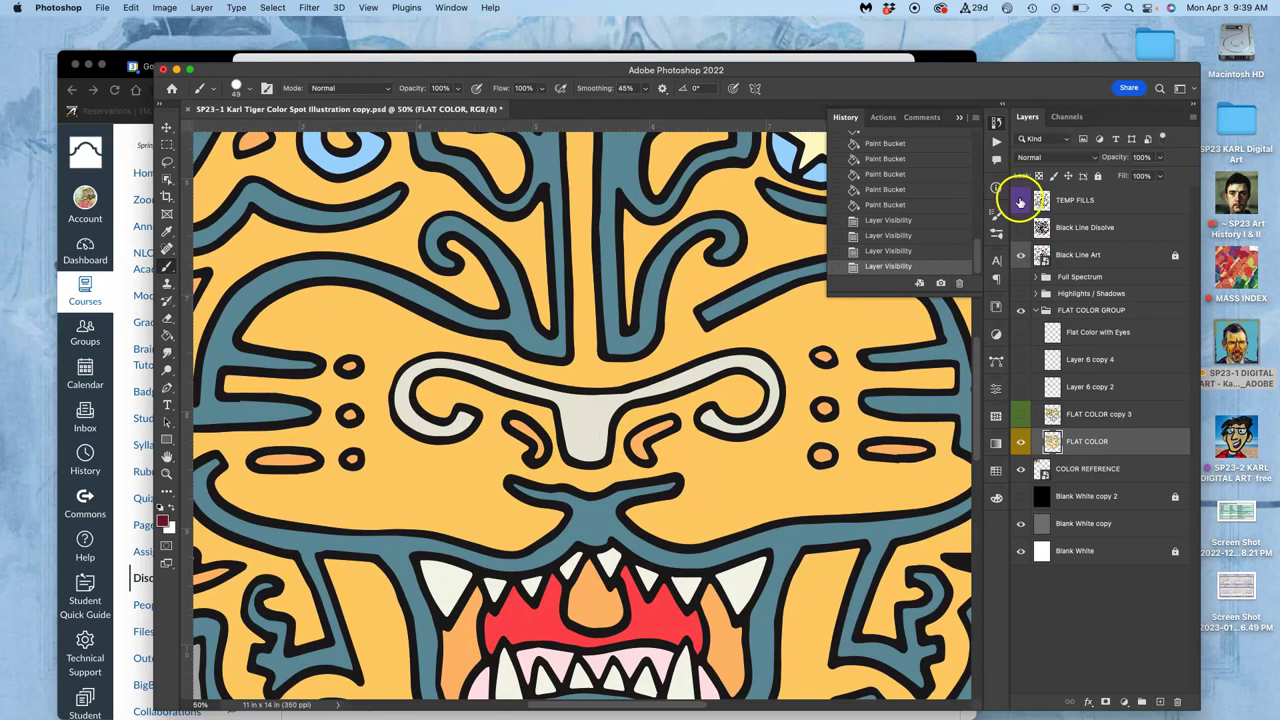
key("super+minus")
key("super+minus")
key("super+minus")
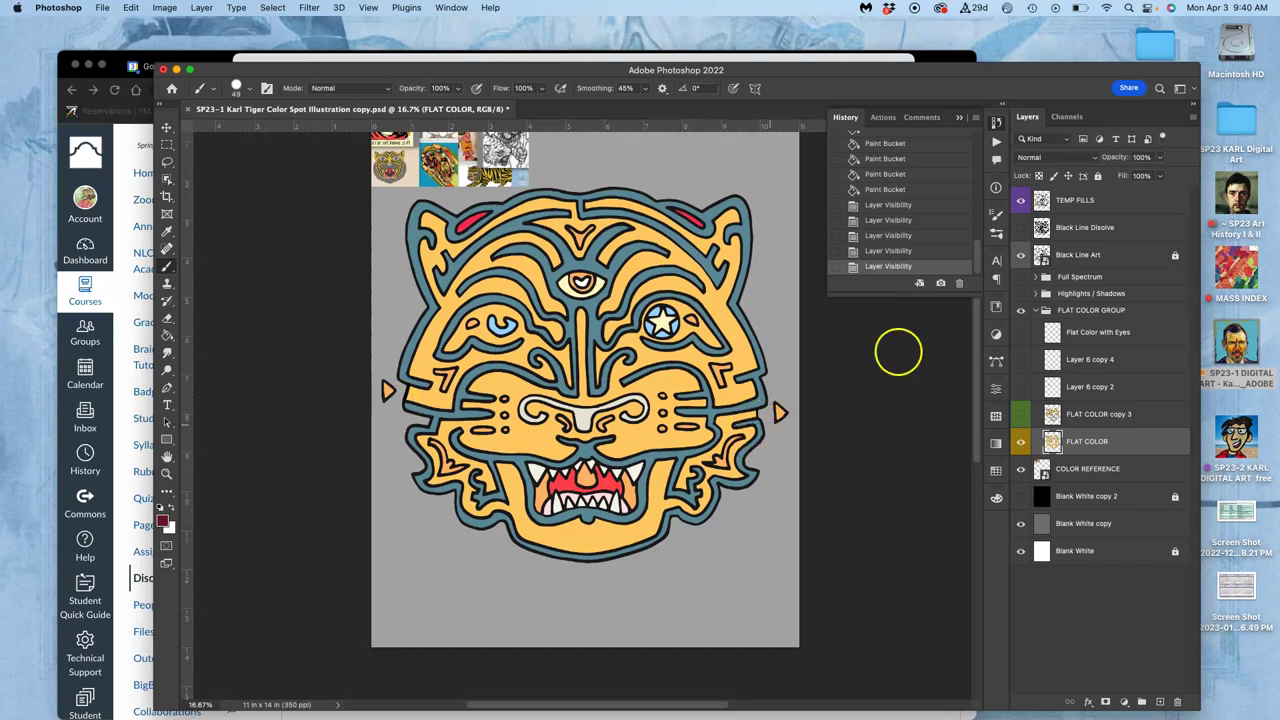
left_click(1020, 200)
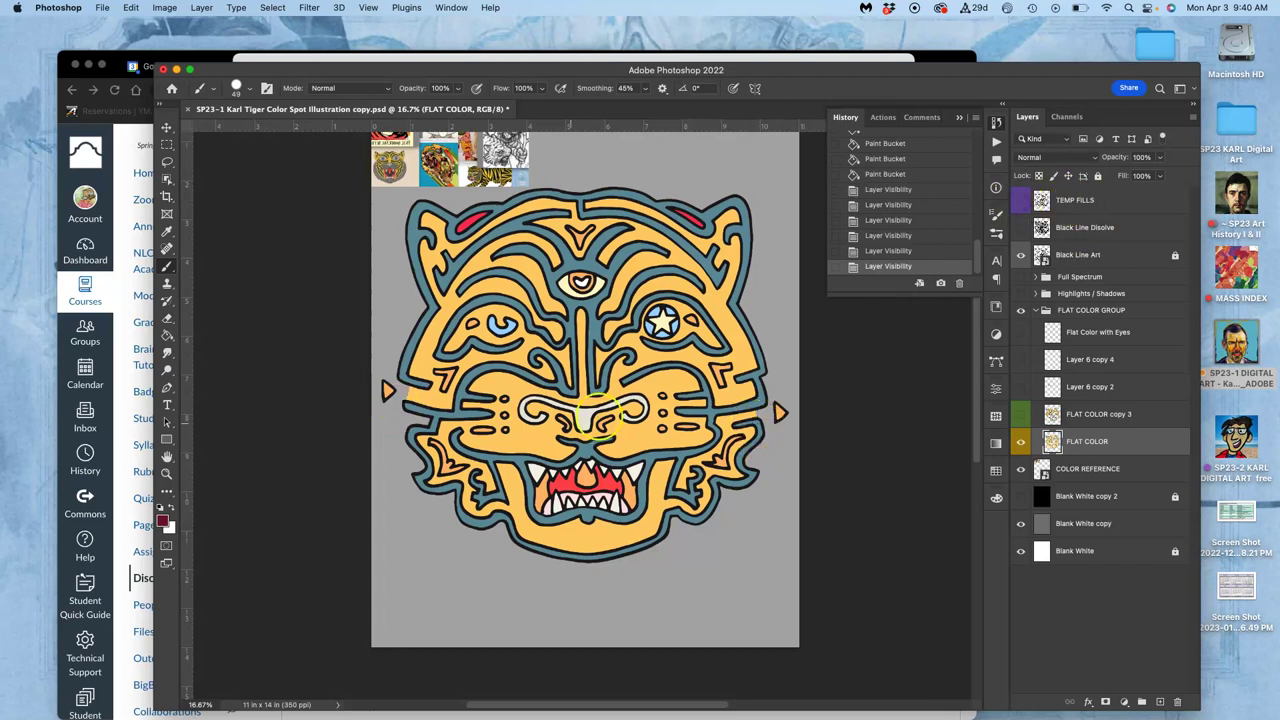
Brush two curved maroon lines from the nose's curled ends down to the muzzle stripe, closing off the nose area
key("super+plus")
key("super+plus")
key("super+plus")
key("super+plus")
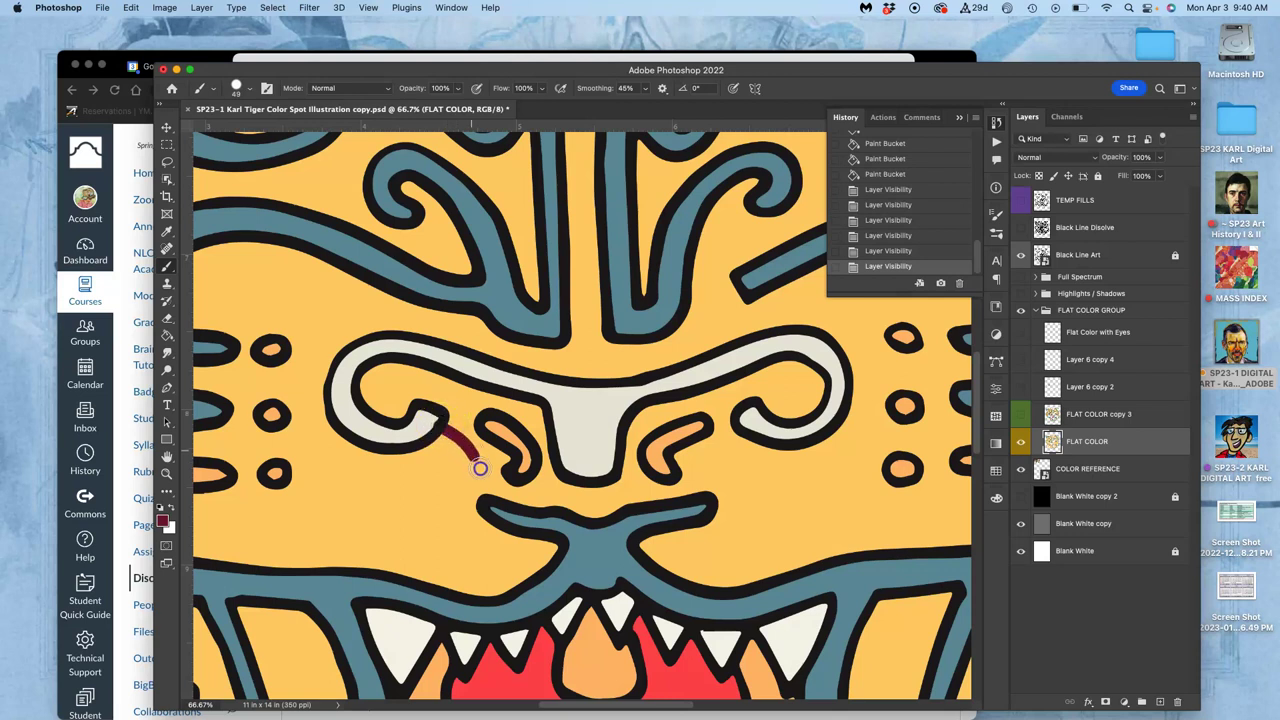
left_click_drag(484, 497, 487, 503)
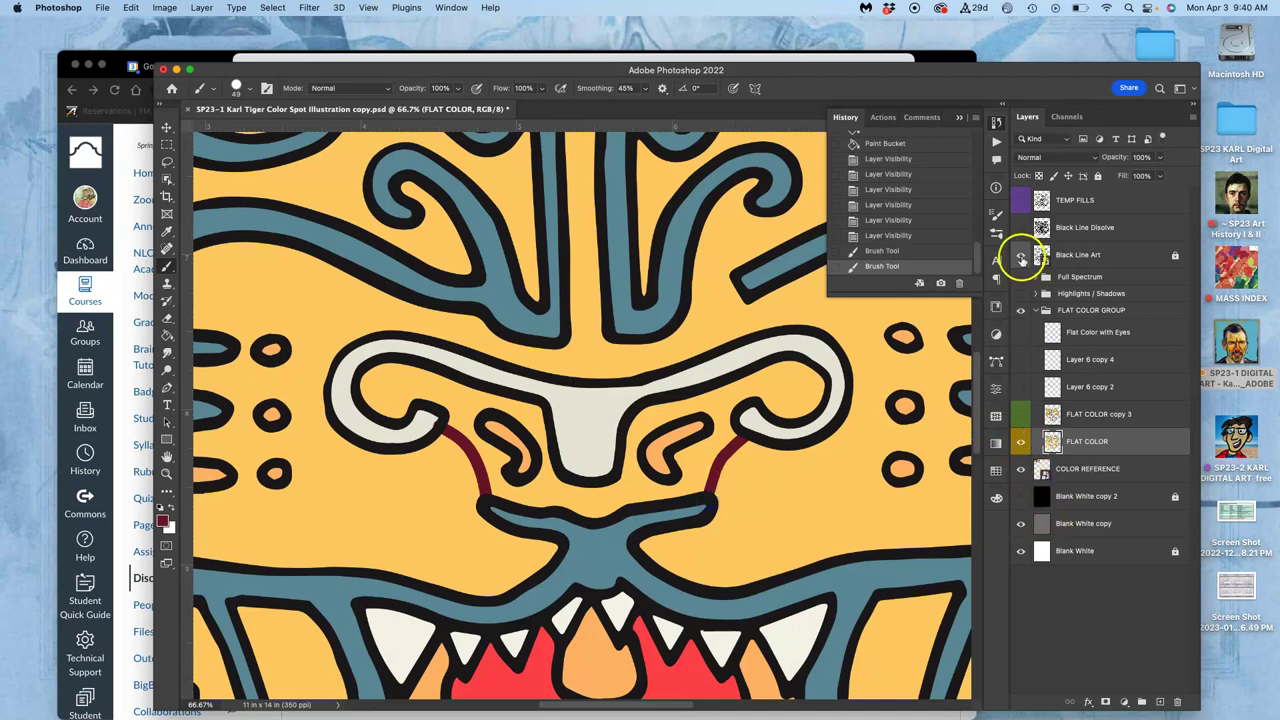
Hide the Black Line Art and gray Blank White copy layers, and fill the enclosed nose area with maroon using the Paint Bucket
left_click(1021, 256)
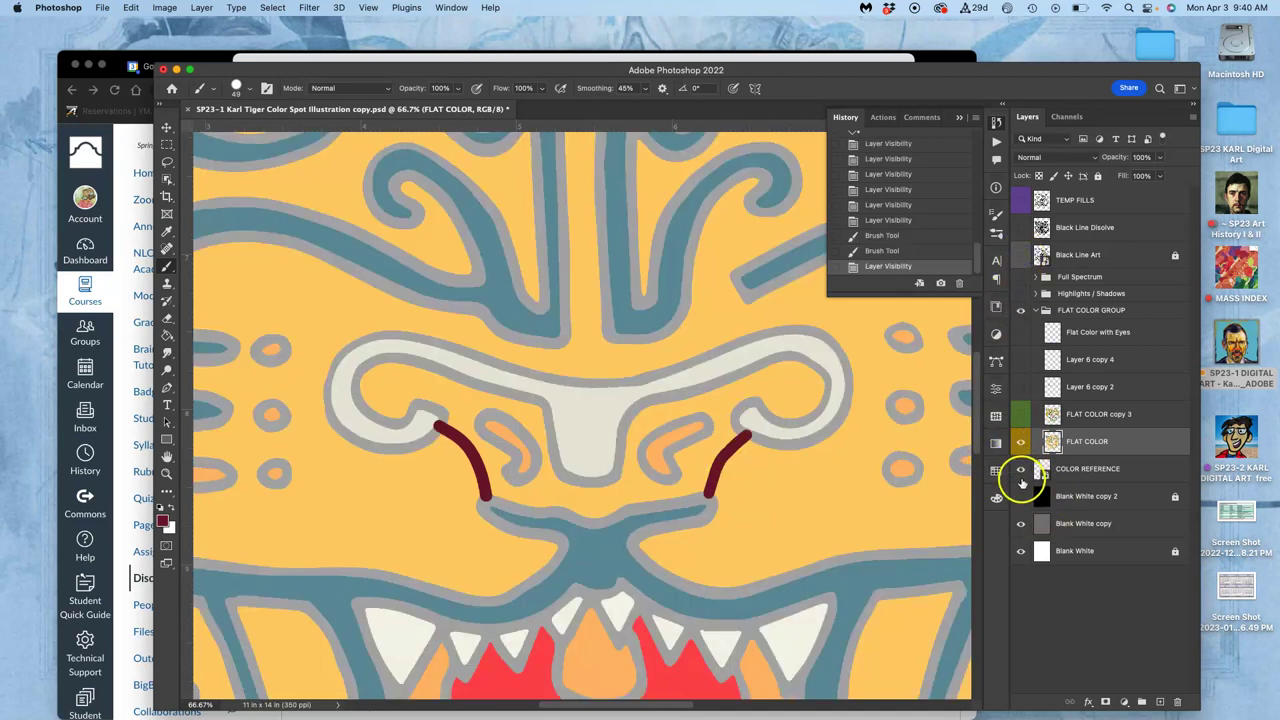
left_click(1021, 524)
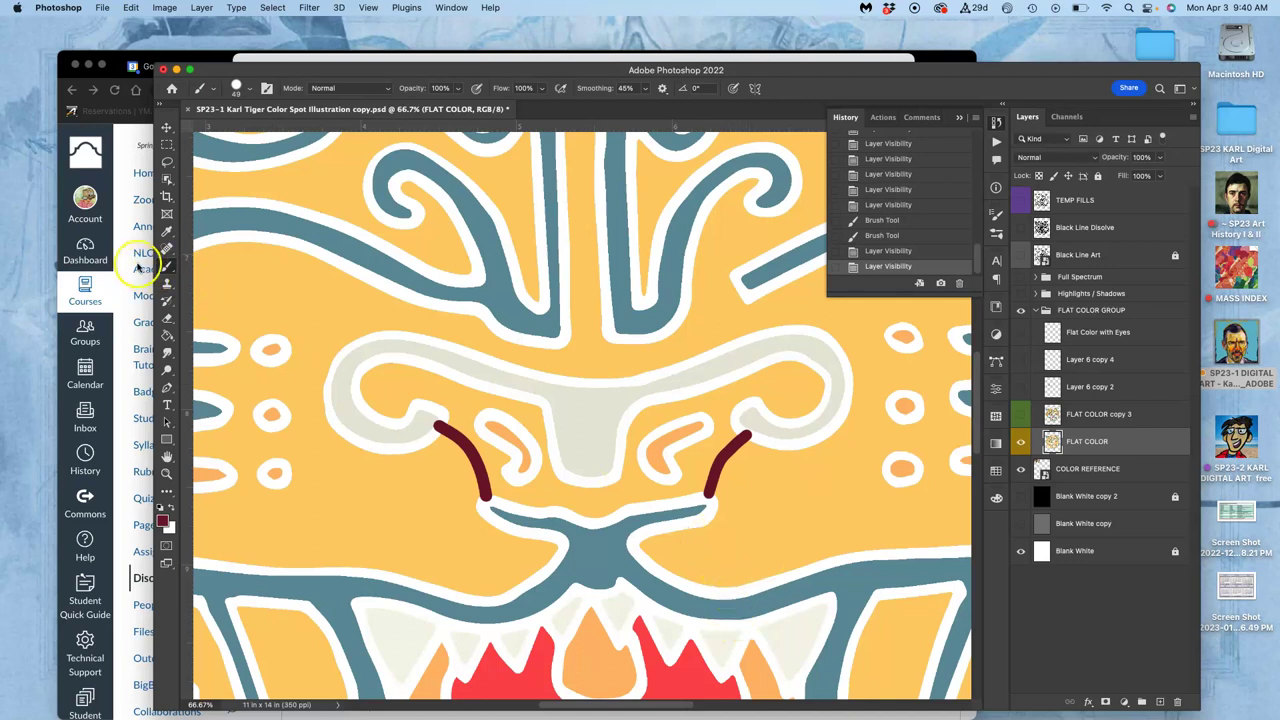
left_click(167, 337)
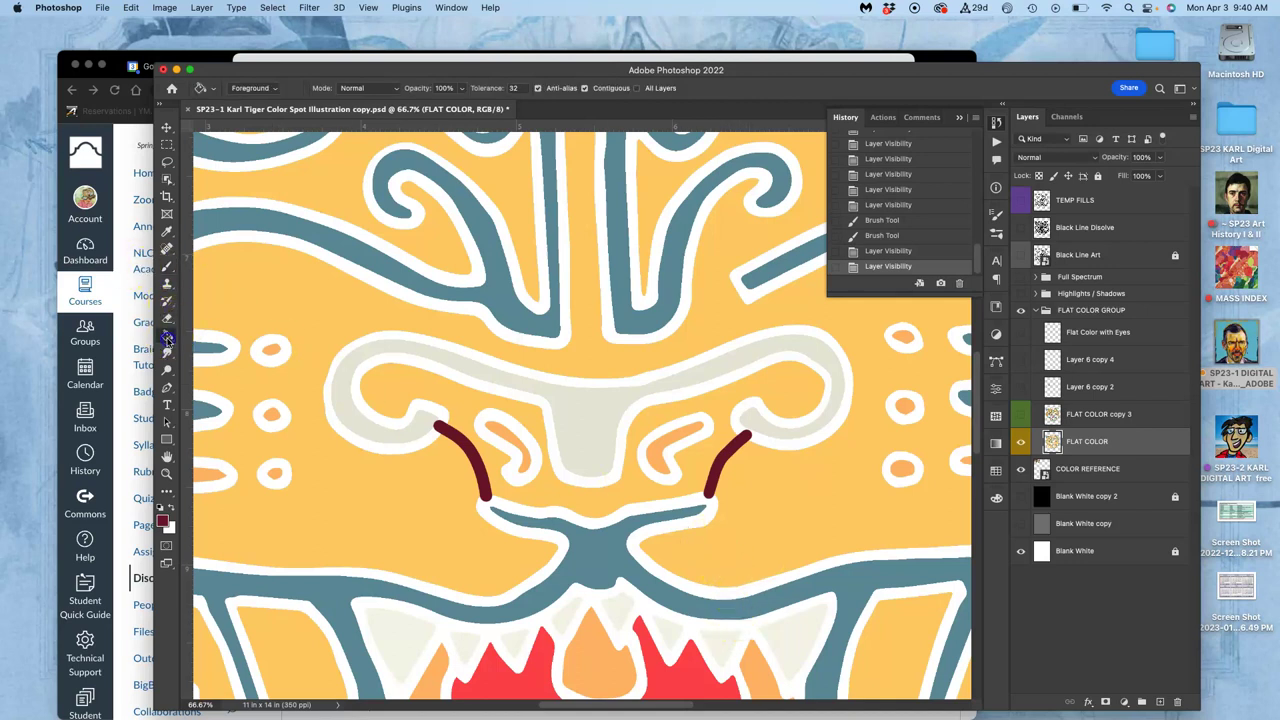
left_click(468, 401)
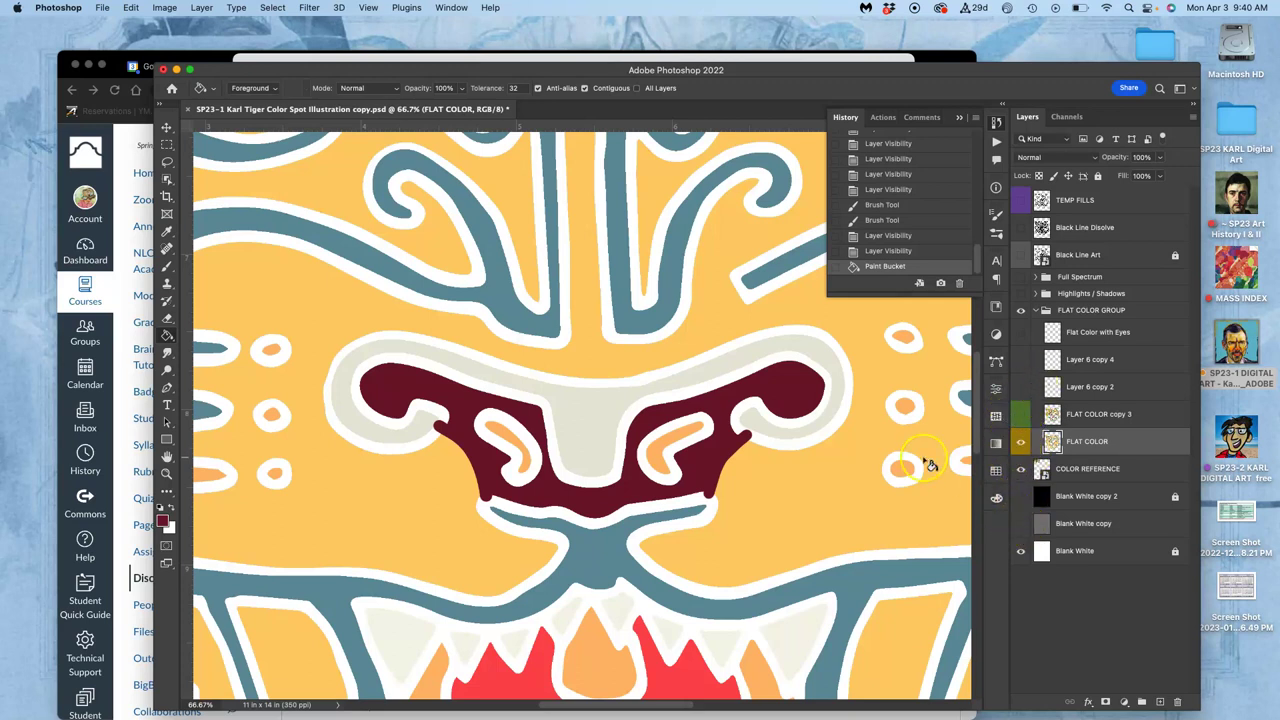
Hide the Blank White layer to view the whole tiger's flat colors on a transparent background
key("super+minus")
key("super+minus")
key("super+minus")
key("super+minus")
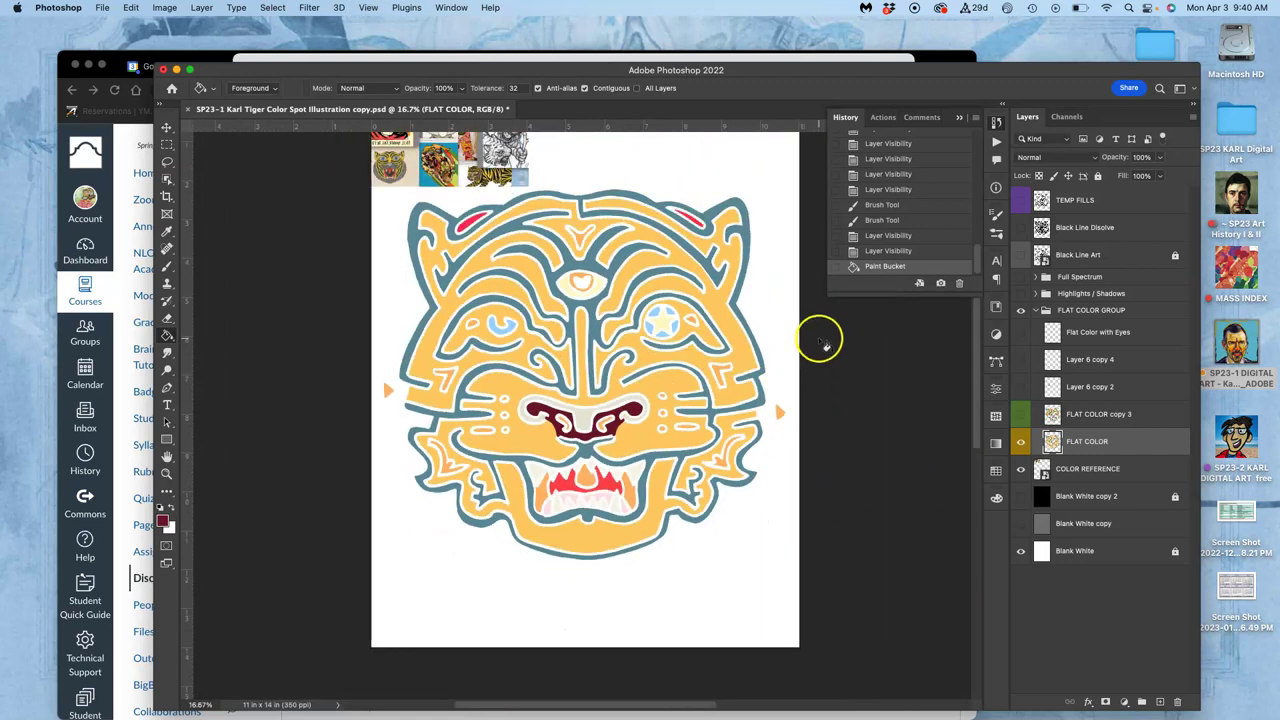
left_click(1020, 551)
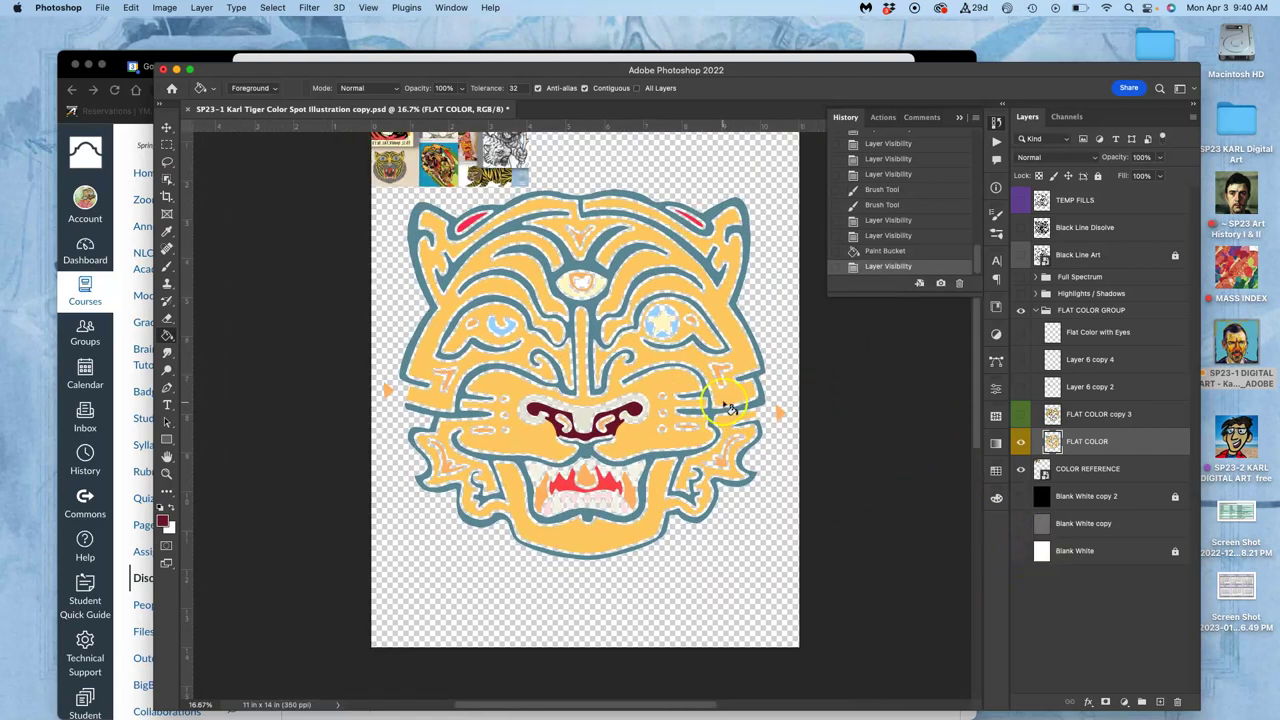
Sample the forehead eye's cream color and brush a line across the base of the left ear, closing off the ear area
key("super+plus")
key("super+plus")
key("super+plus")
left_click_drag(582, 268, 705, 360)
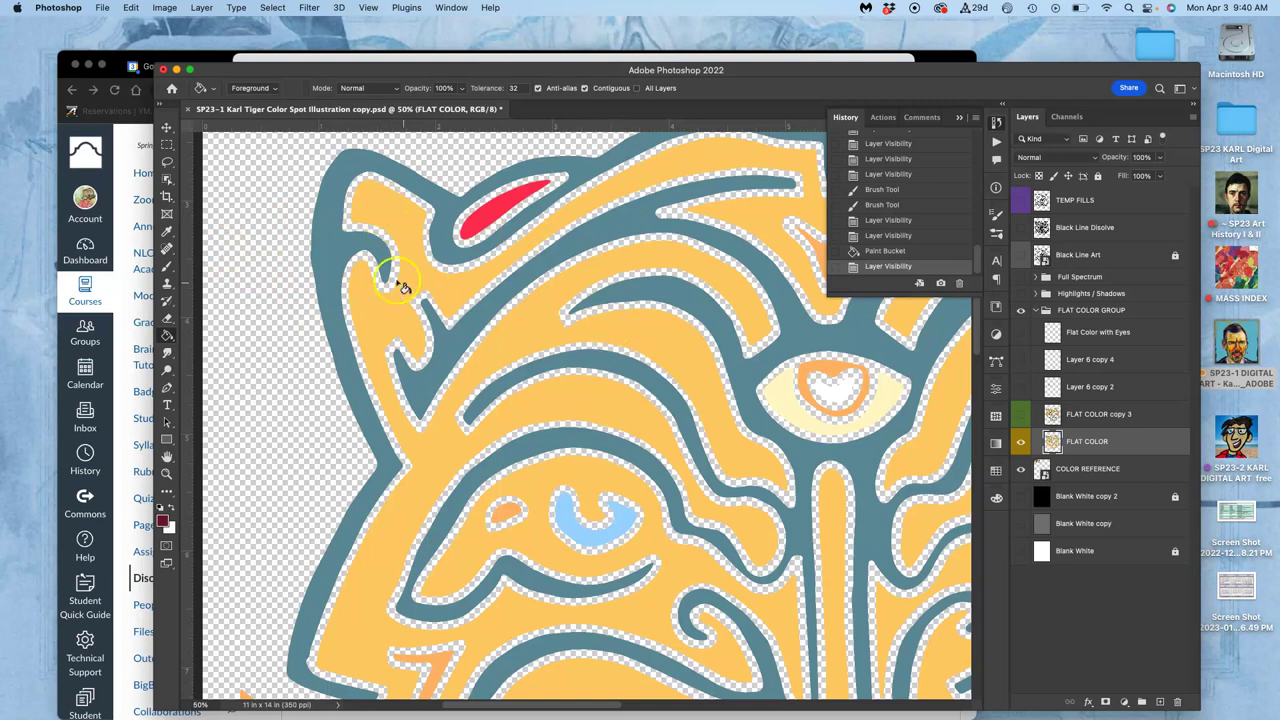
left_click(167, 267)
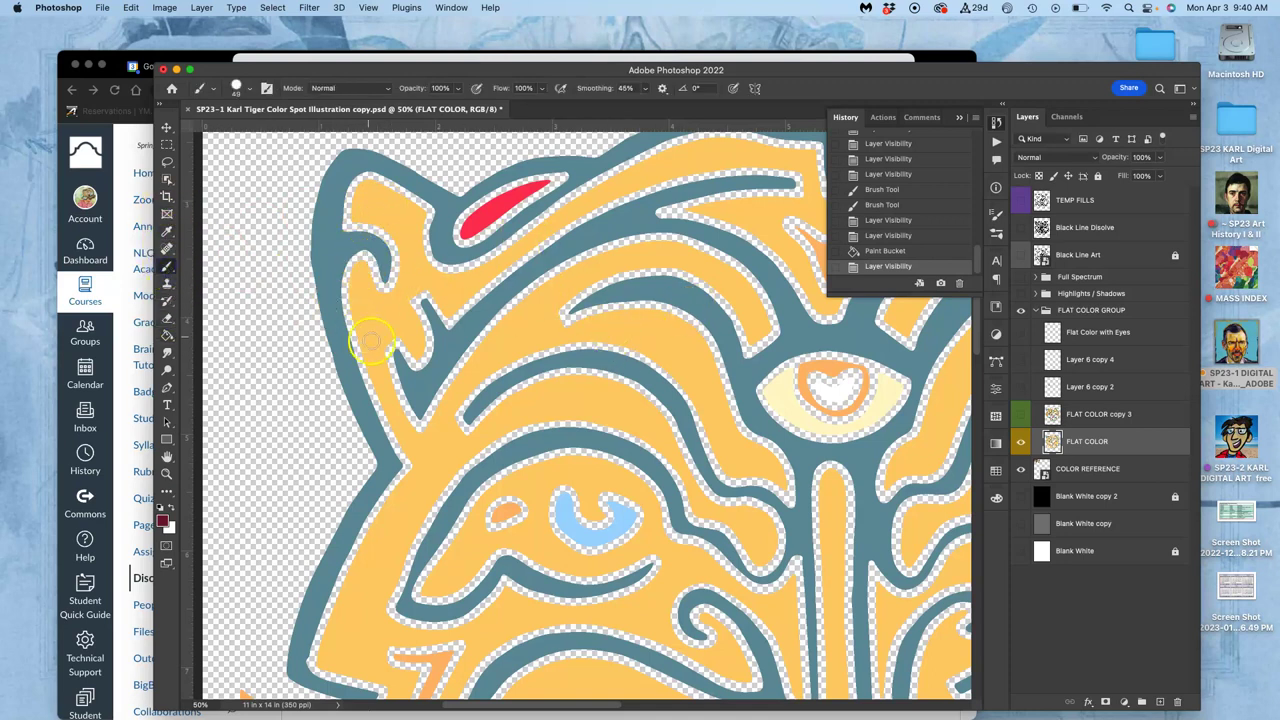
left_click(786, 390, "alt")
left_click_drag(400, 460, 407, 469)
Brush a cream line across the gap between the top forehead stripe and the central stripe
left_click_drag(697, 330, 302, 336)
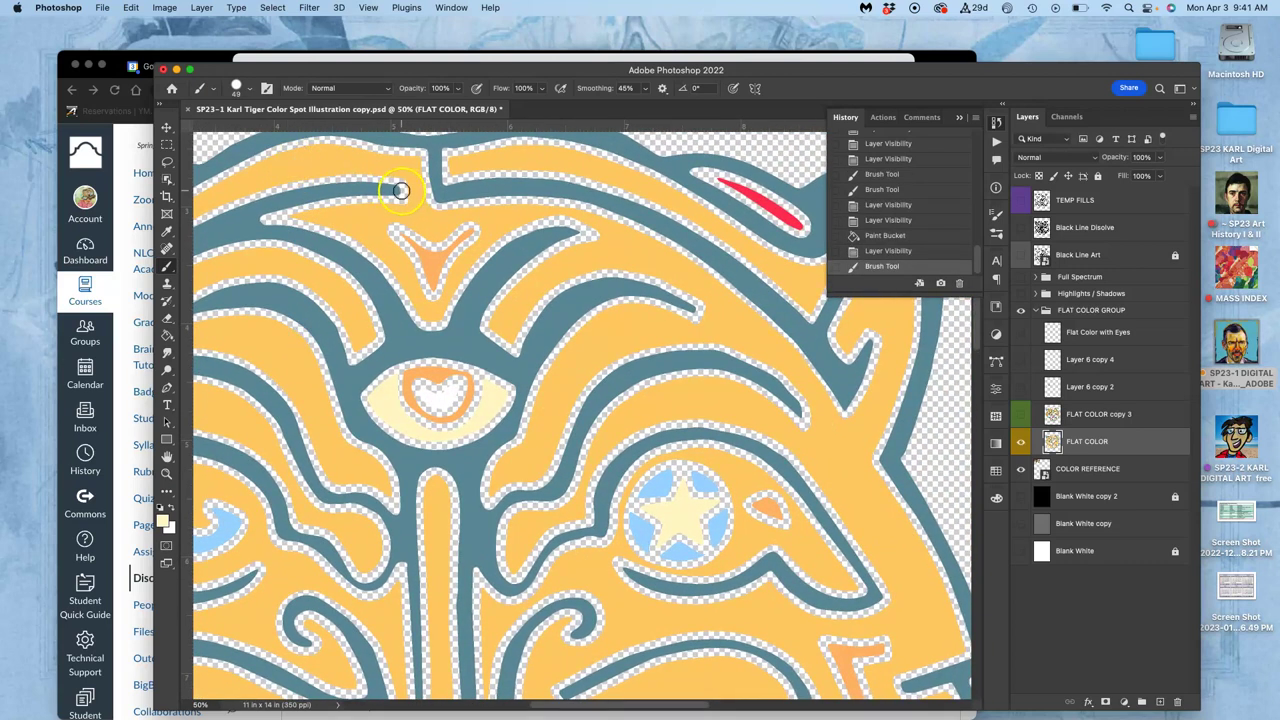
key("super+z")
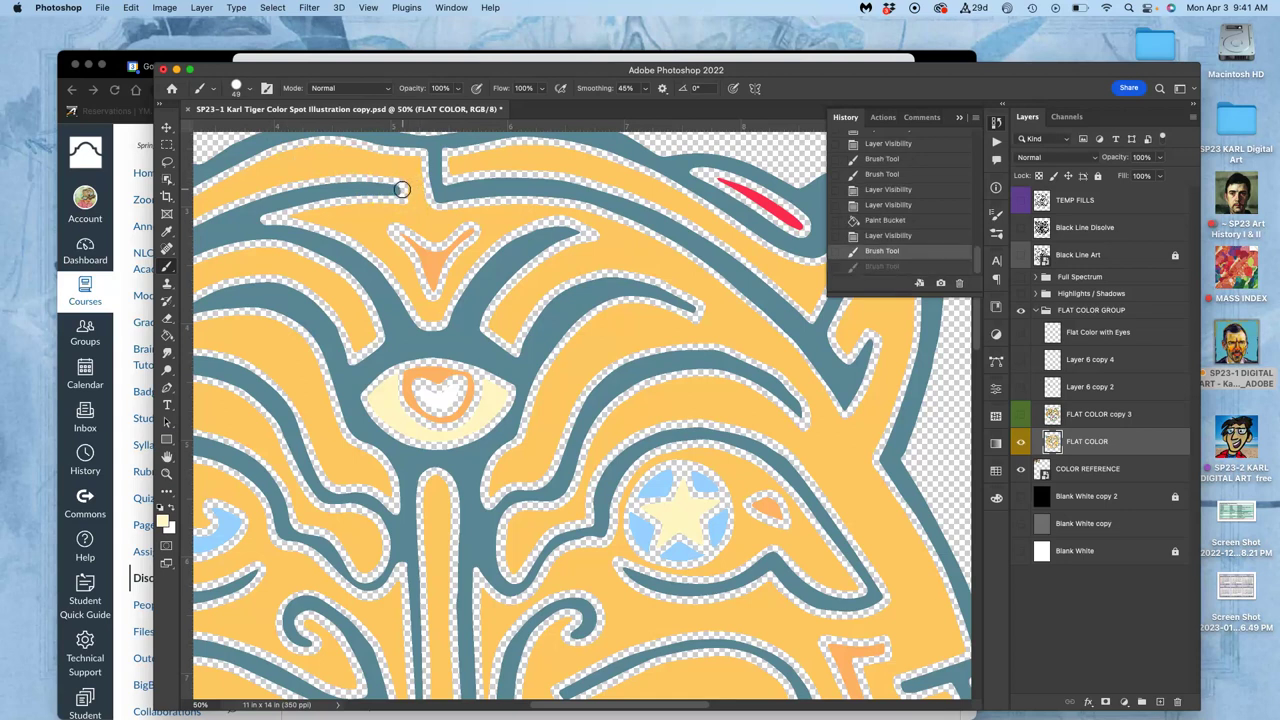
left_click_drag(430, 189, 428, 190)
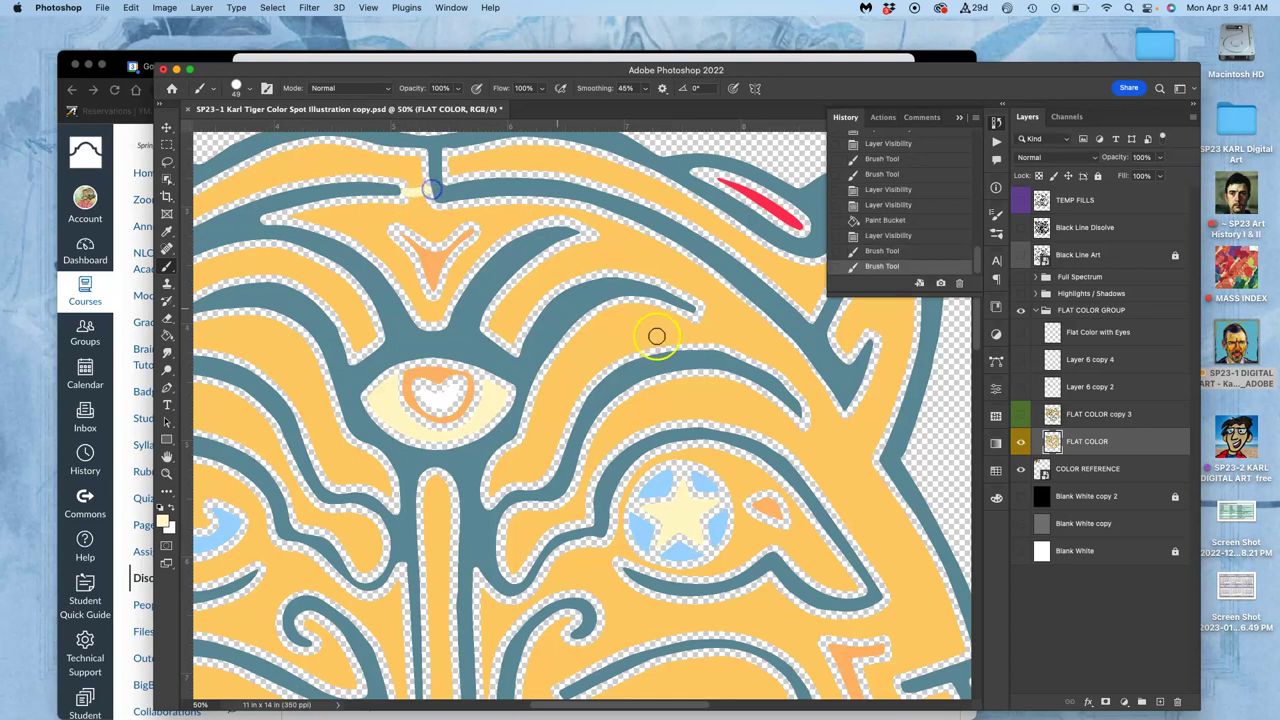
Try a cream line across the right ear's base, check it with Black Line Art shown, and undo both changes
left_click_drag(741, 339, 560, 277)
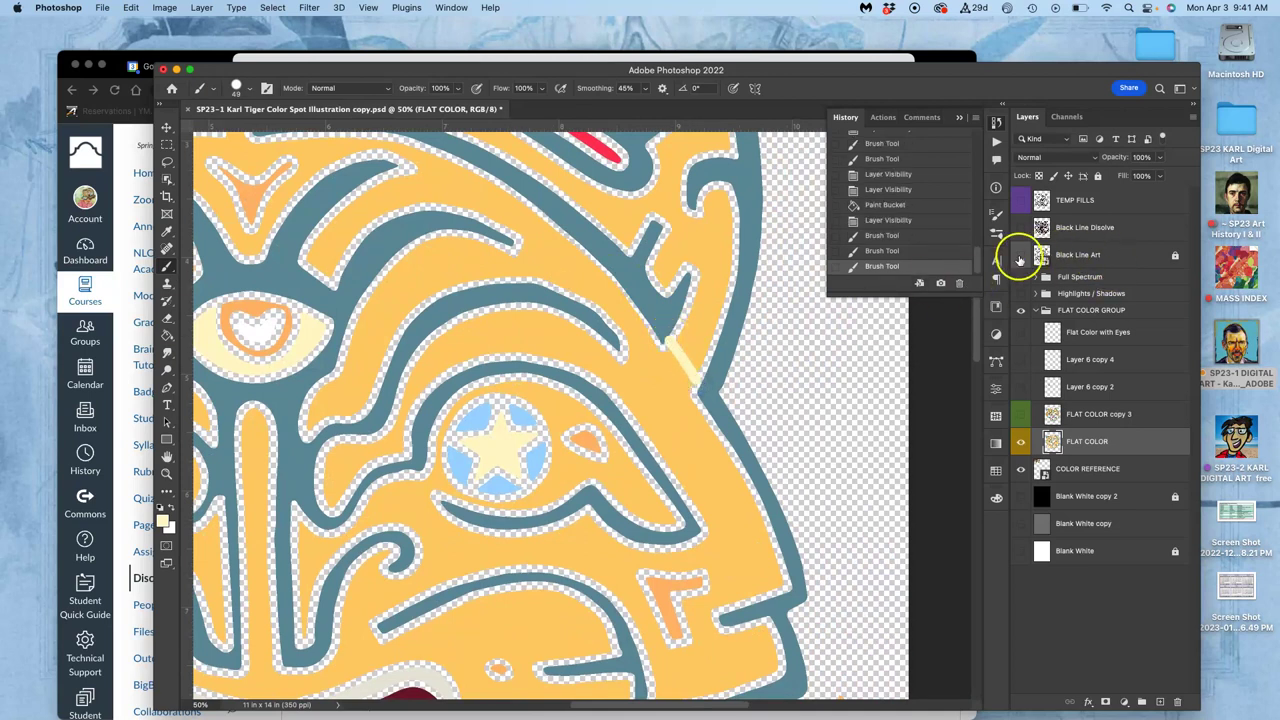
left_click(1020, 255)
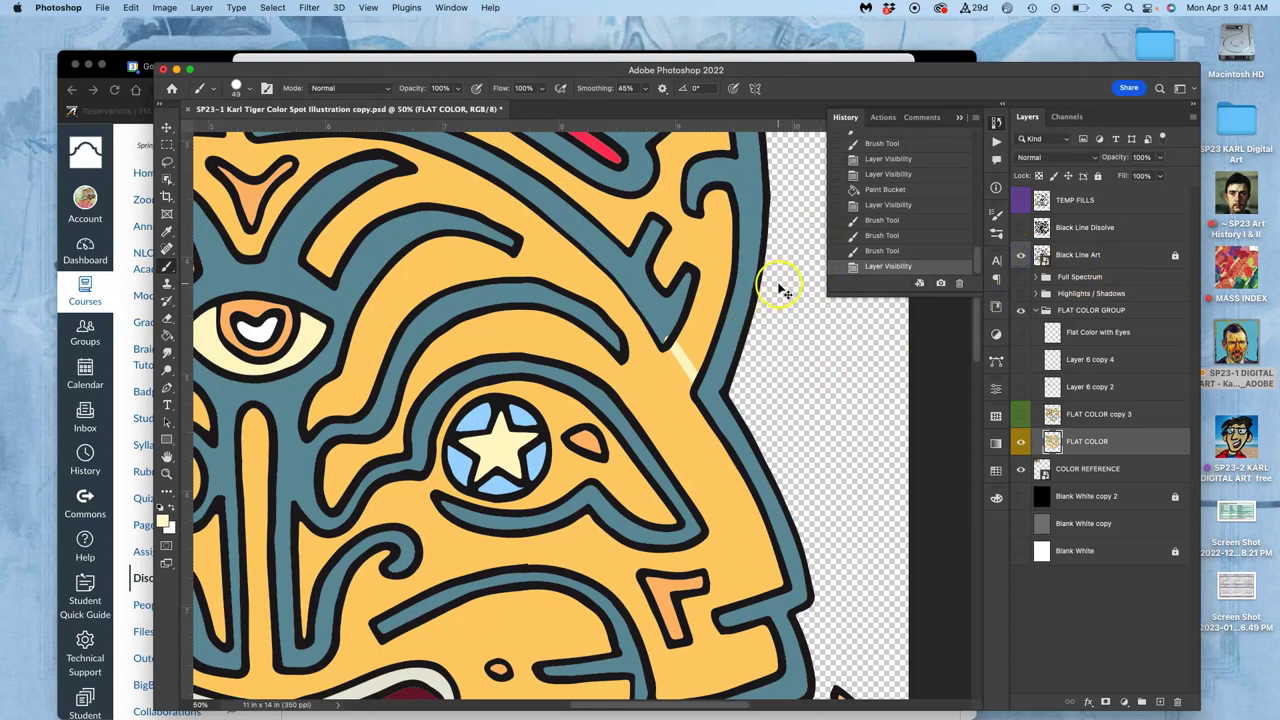
key("super+z")
key("super+z")
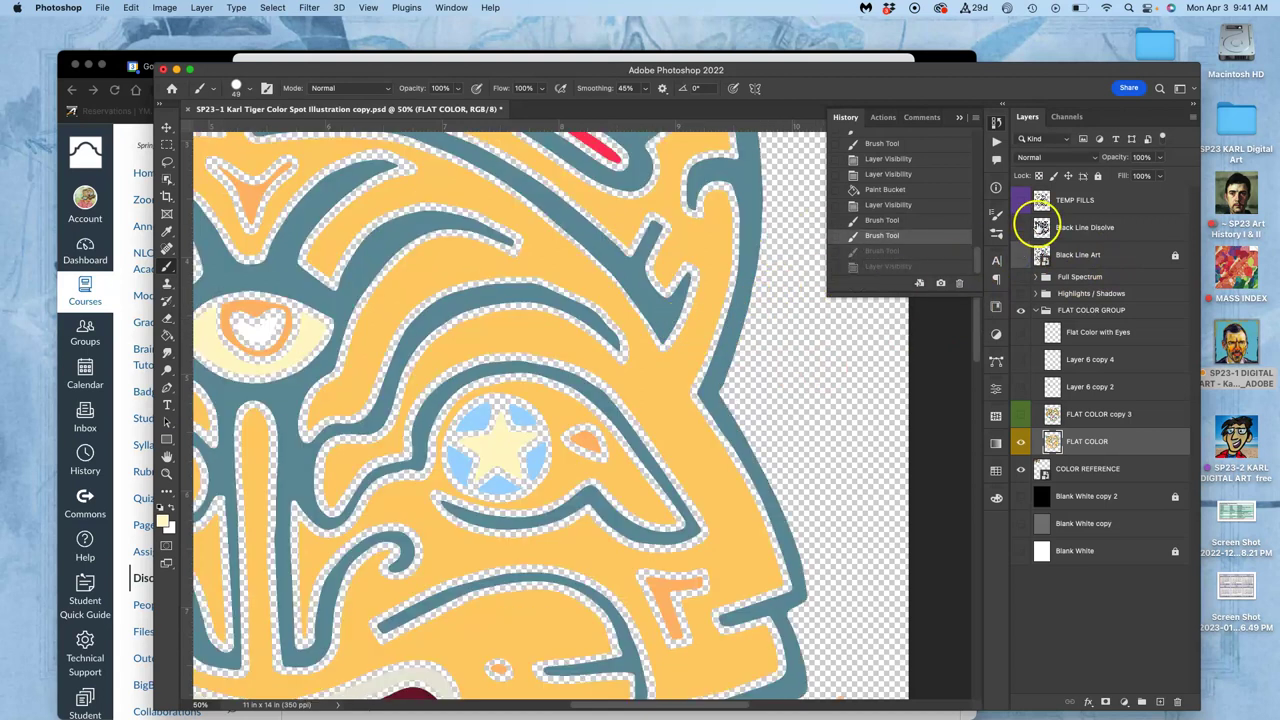
Show the Black Line Art layer and brush a cream line across the right ear's base, from the ear stripe to the outer edge
left_click(1019, 257)
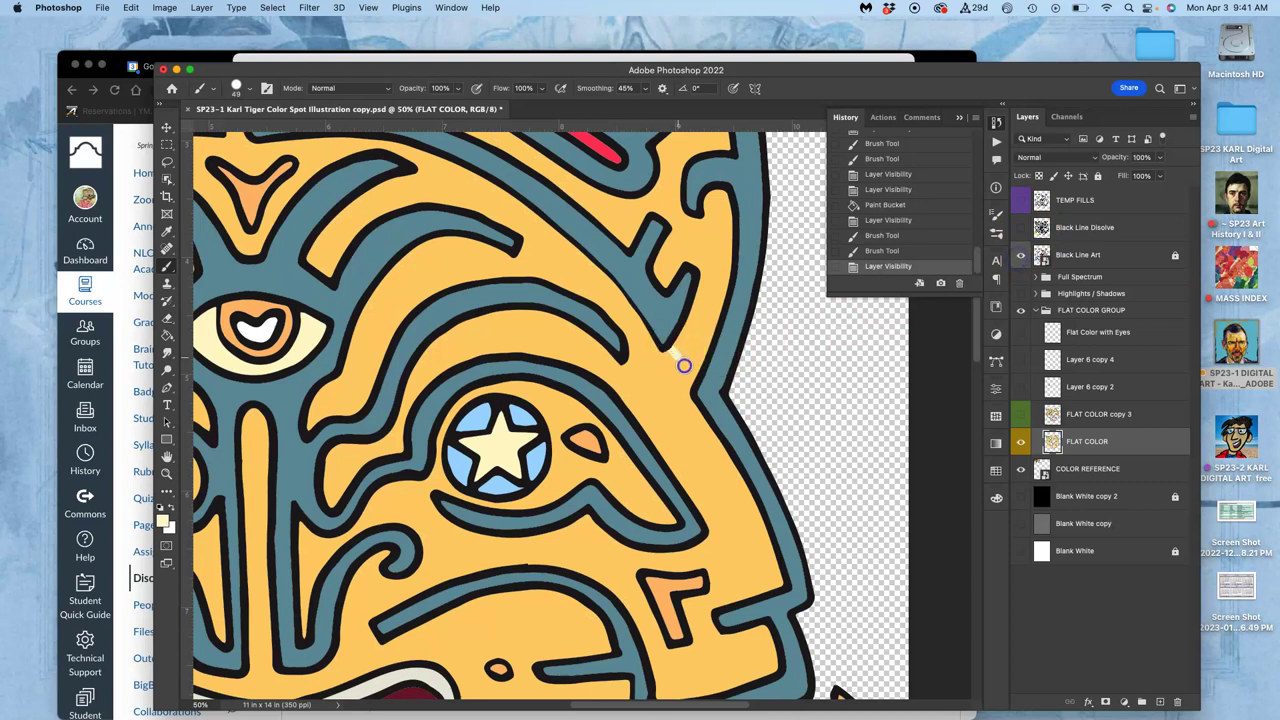
left_click_drag(697, 388, 698, 389)
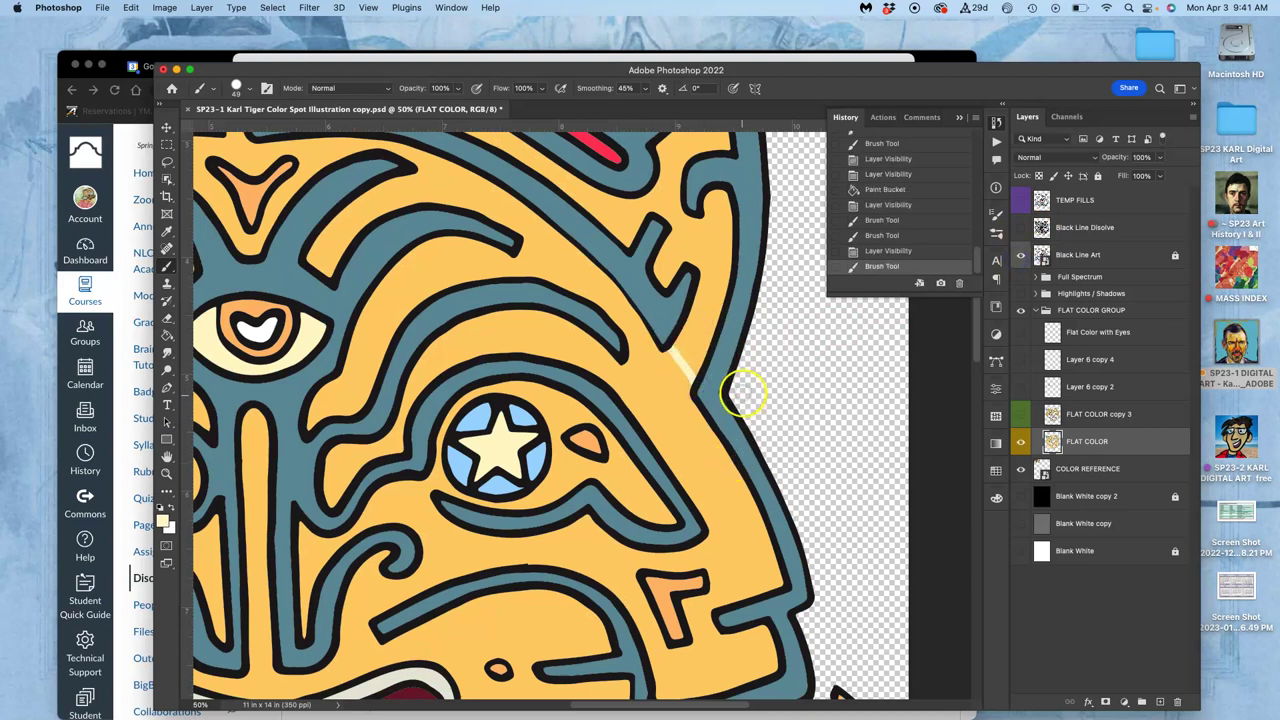
key("super+minus")
key("super+minus")
key("super+minus")
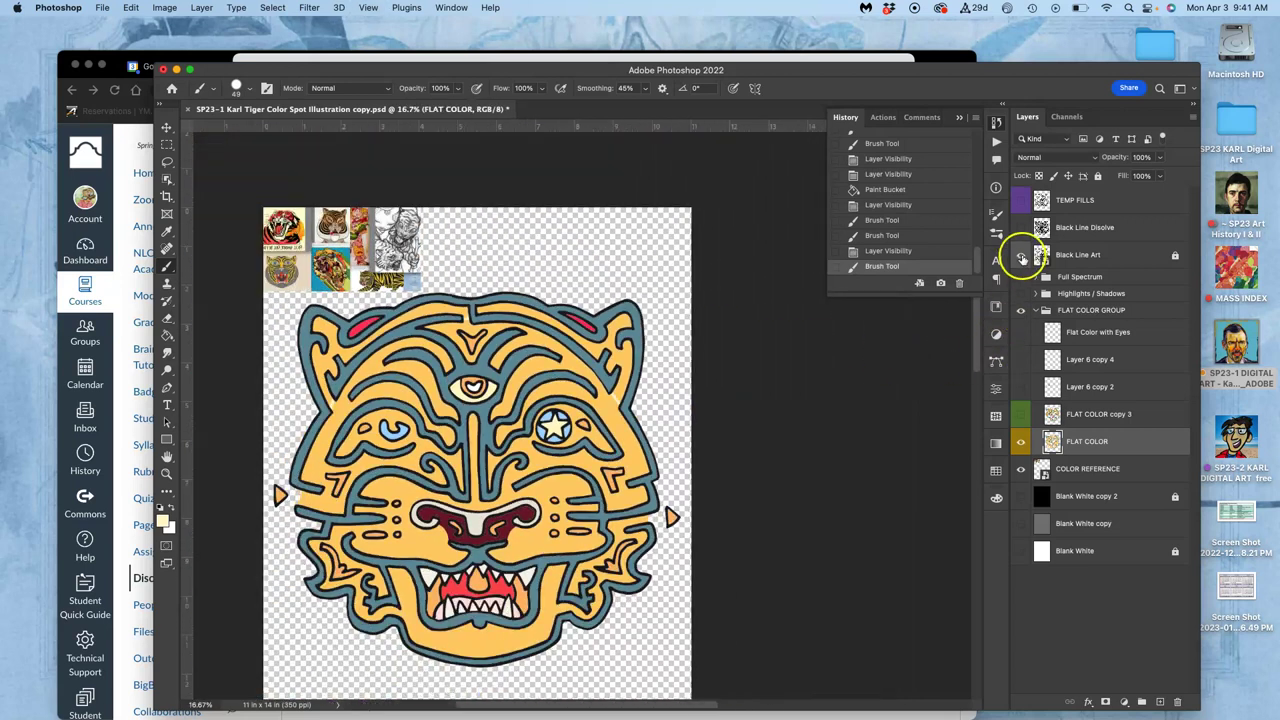
Fill both ears, the top forehead bands and the Y-shaped forehead mark with cream using the Paint Bucket, keeping Black Line Art shown
left_click(1021, 256)
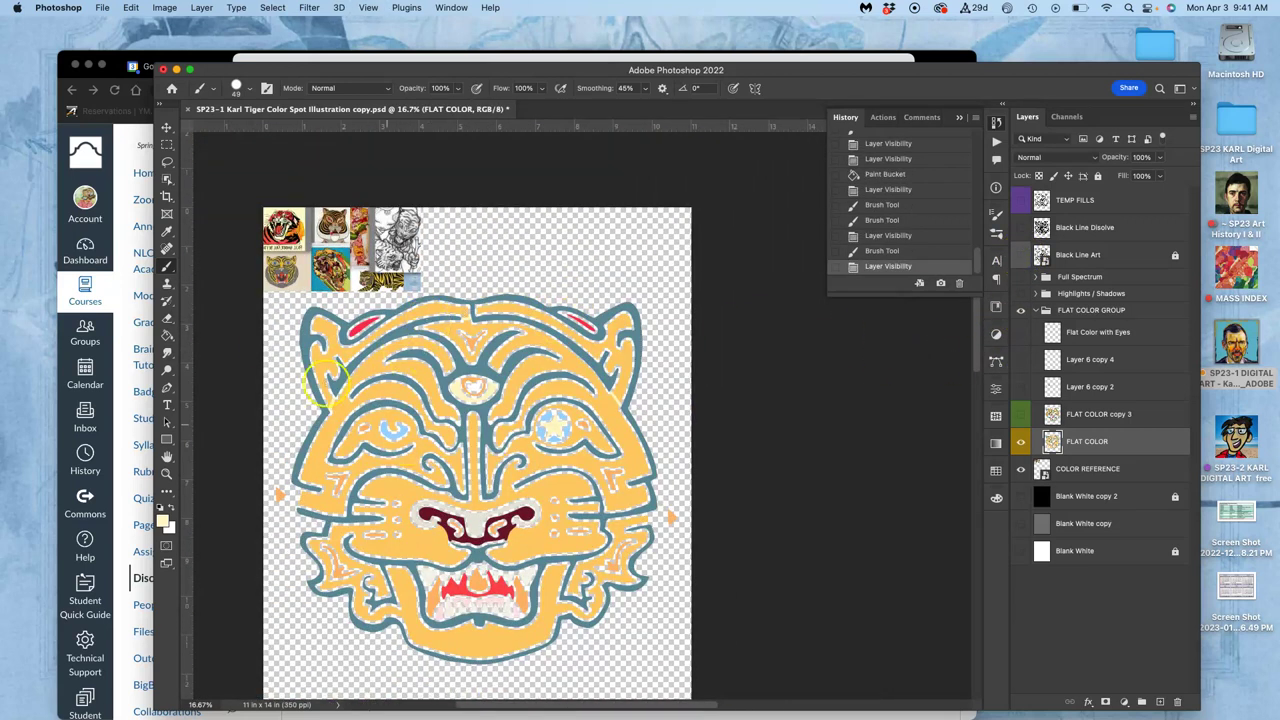
left_click(168, 334)
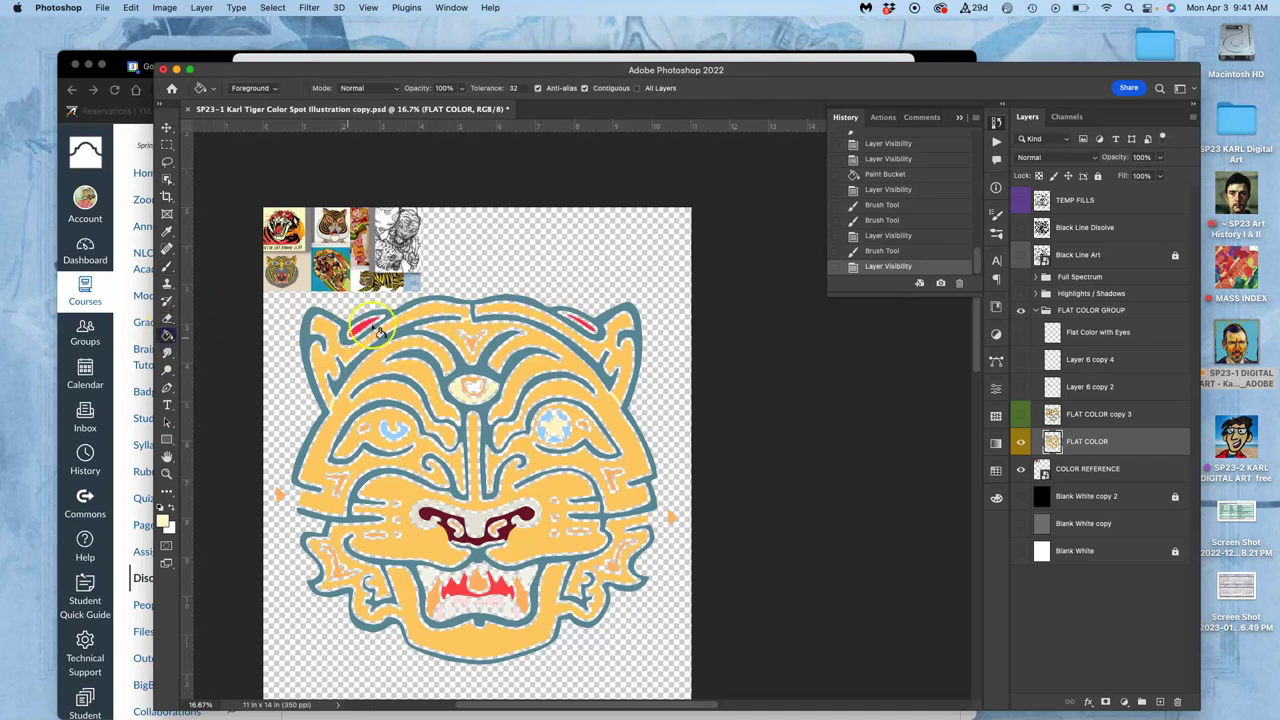
left_click(1021, 256)
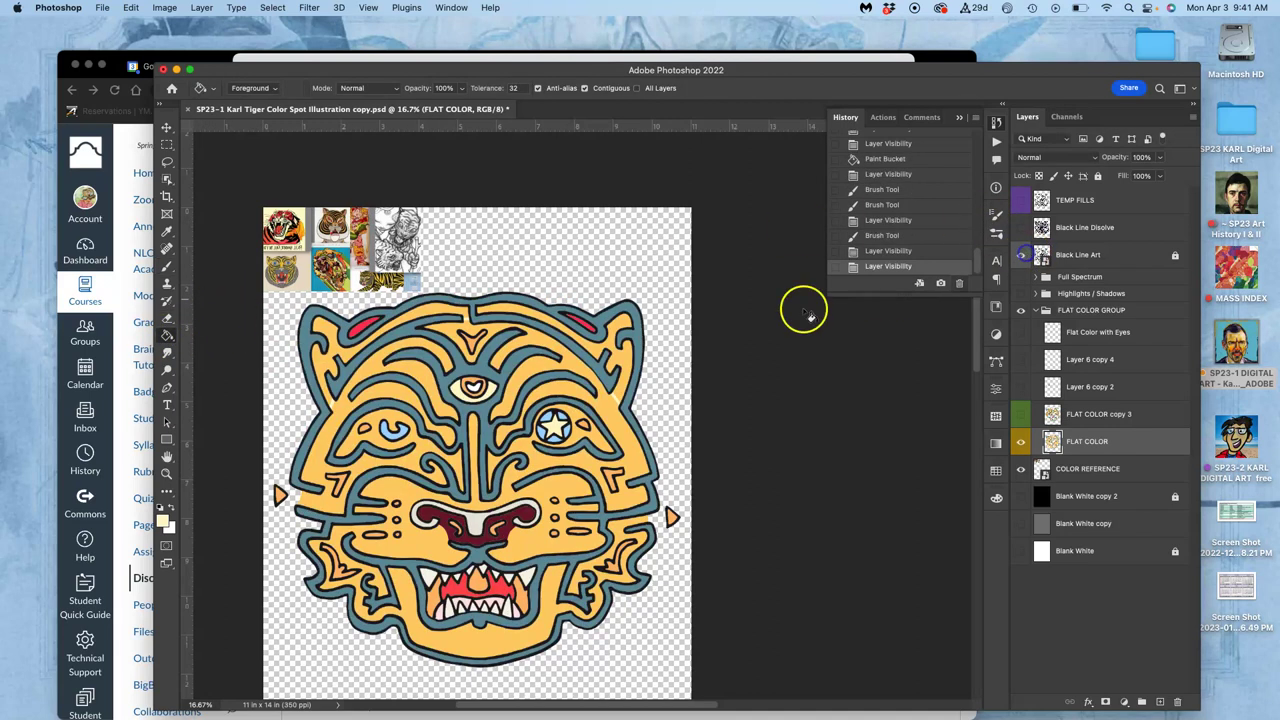
left_click(350, 348)
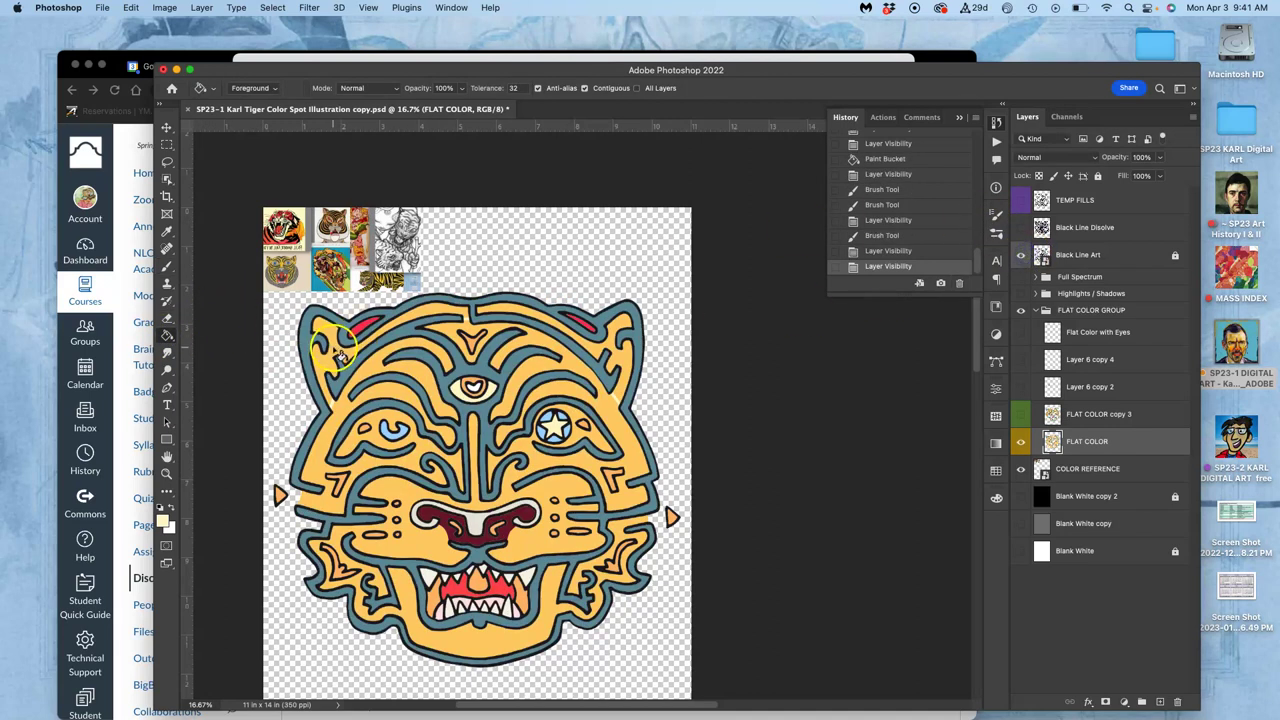
left_click(555, 322)
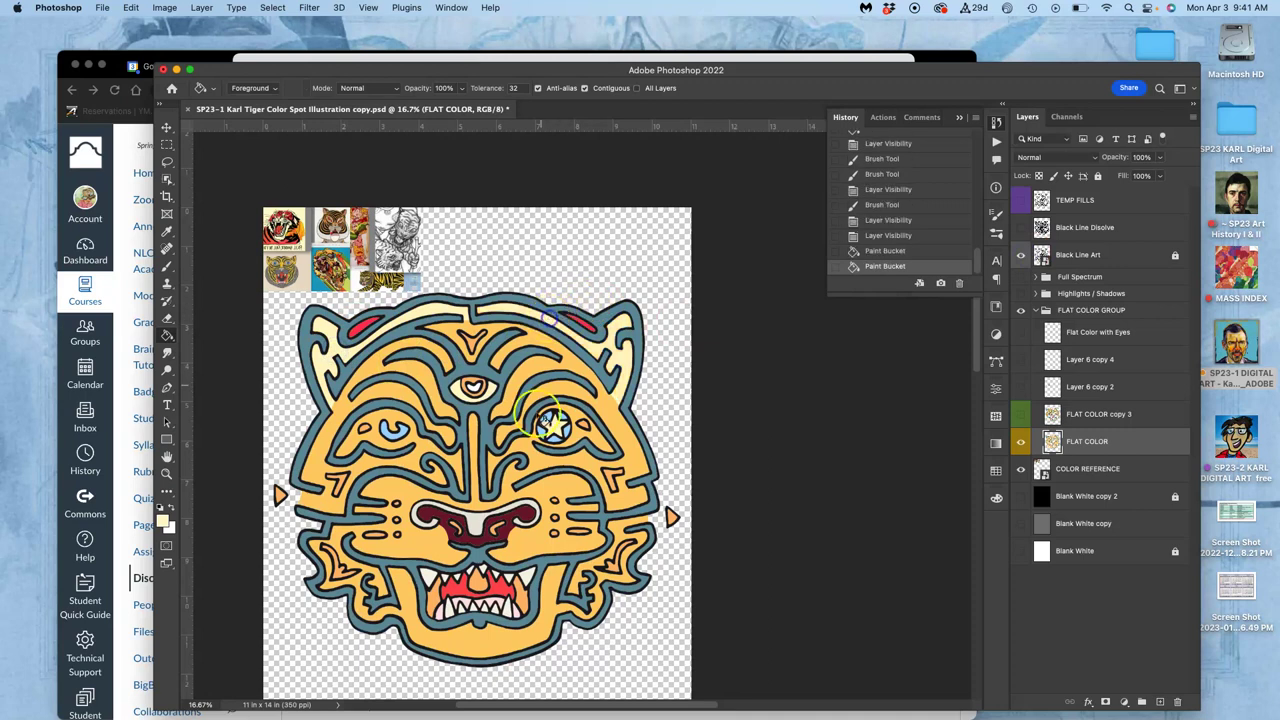
left_click(472, 338)
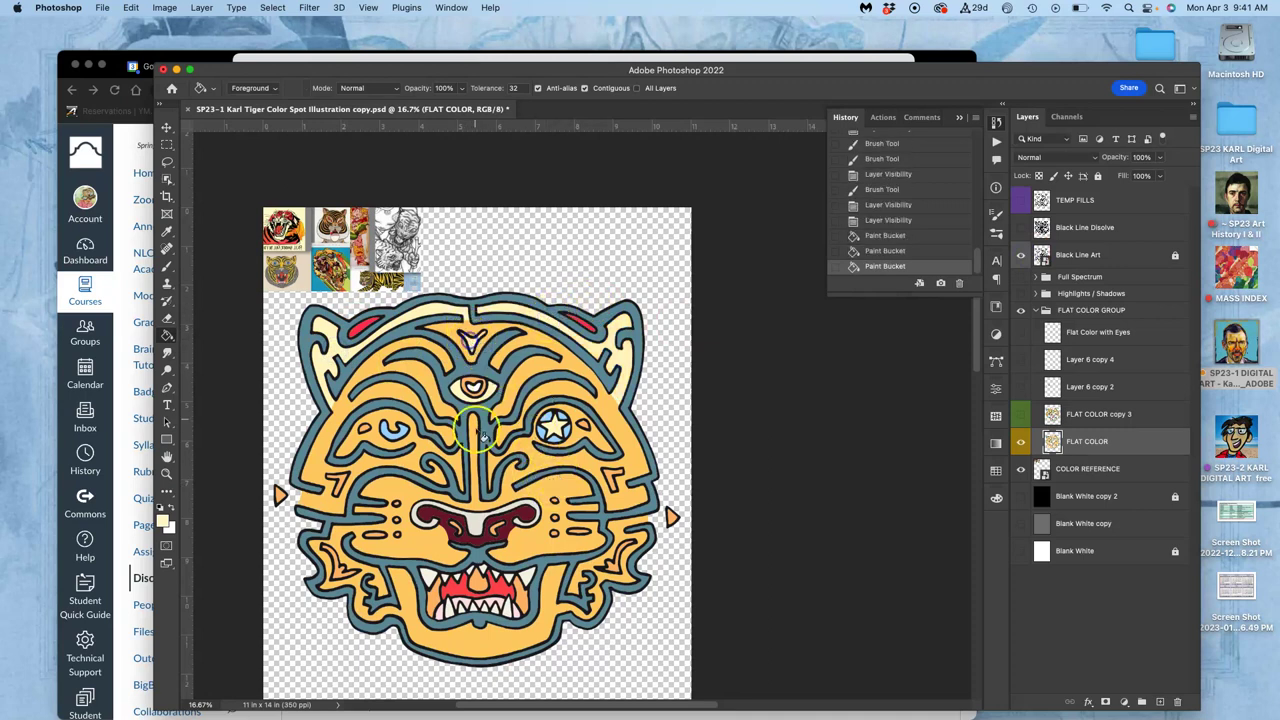
Try a cream fill and a maroon fill sampled from the nose on the teardrop shape inside the mouth
left_click(489, 632)
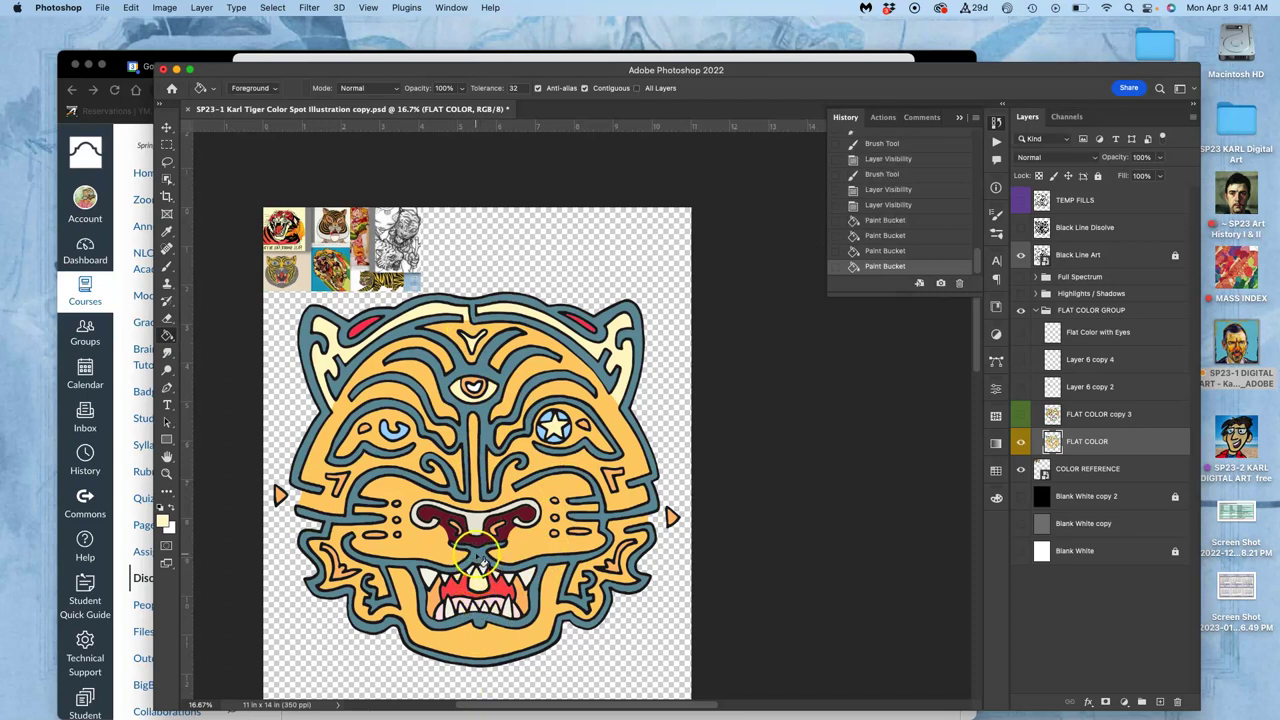
left_click(466, 535, "alt")
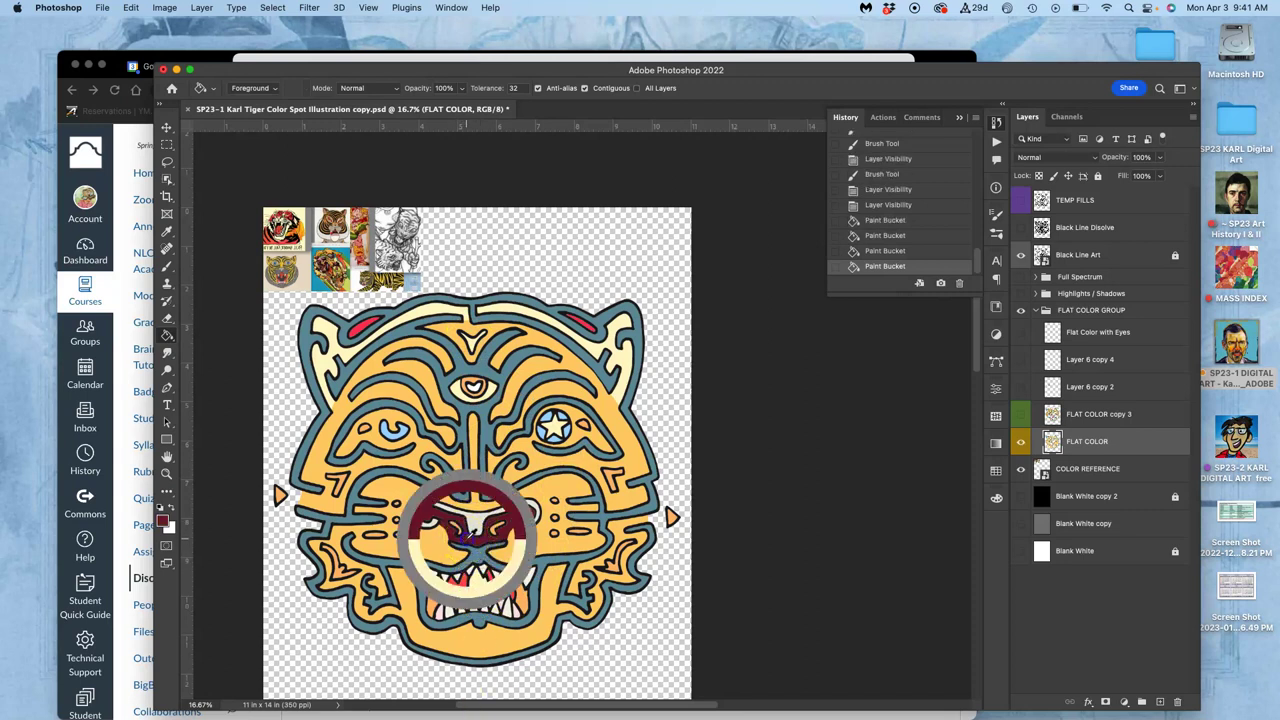
left_click(478, 578)
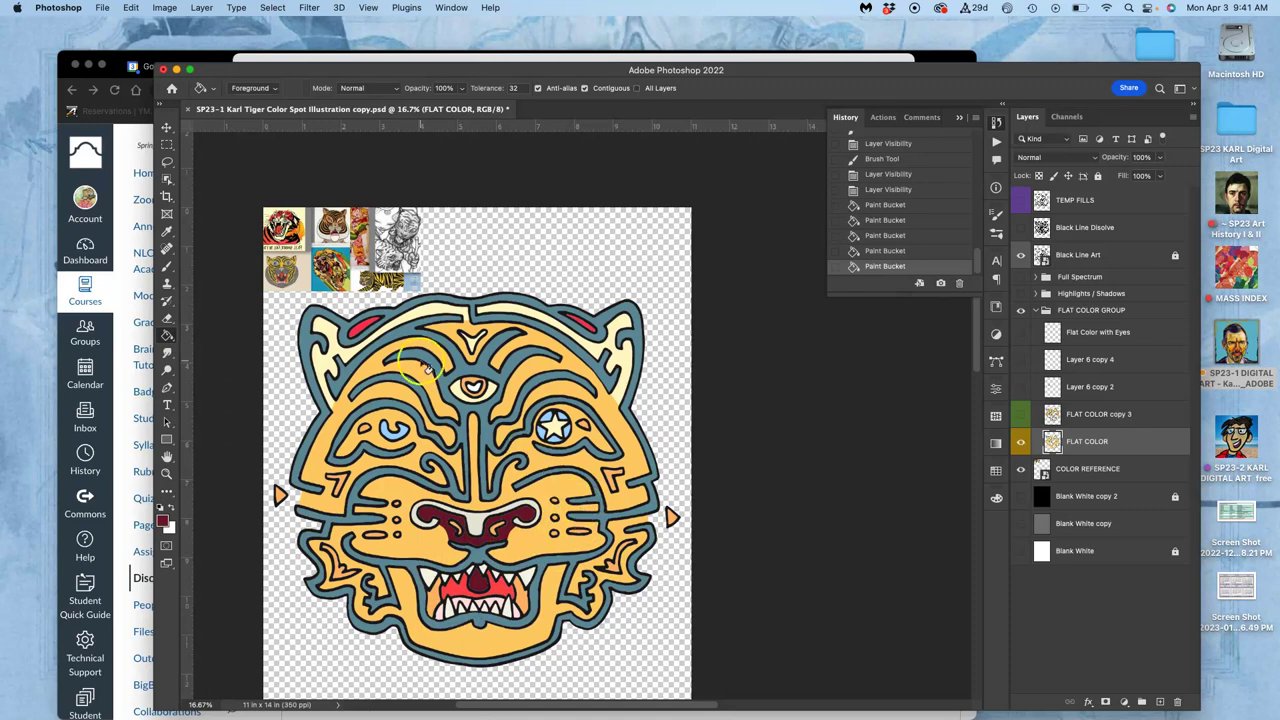
Sample a dark gray from the color reference images and fill the mouth's teardrop shape and the nose's curled band with it
left_click(281, 264, "alt")
left_click_drag(281, 264, 283, 277)
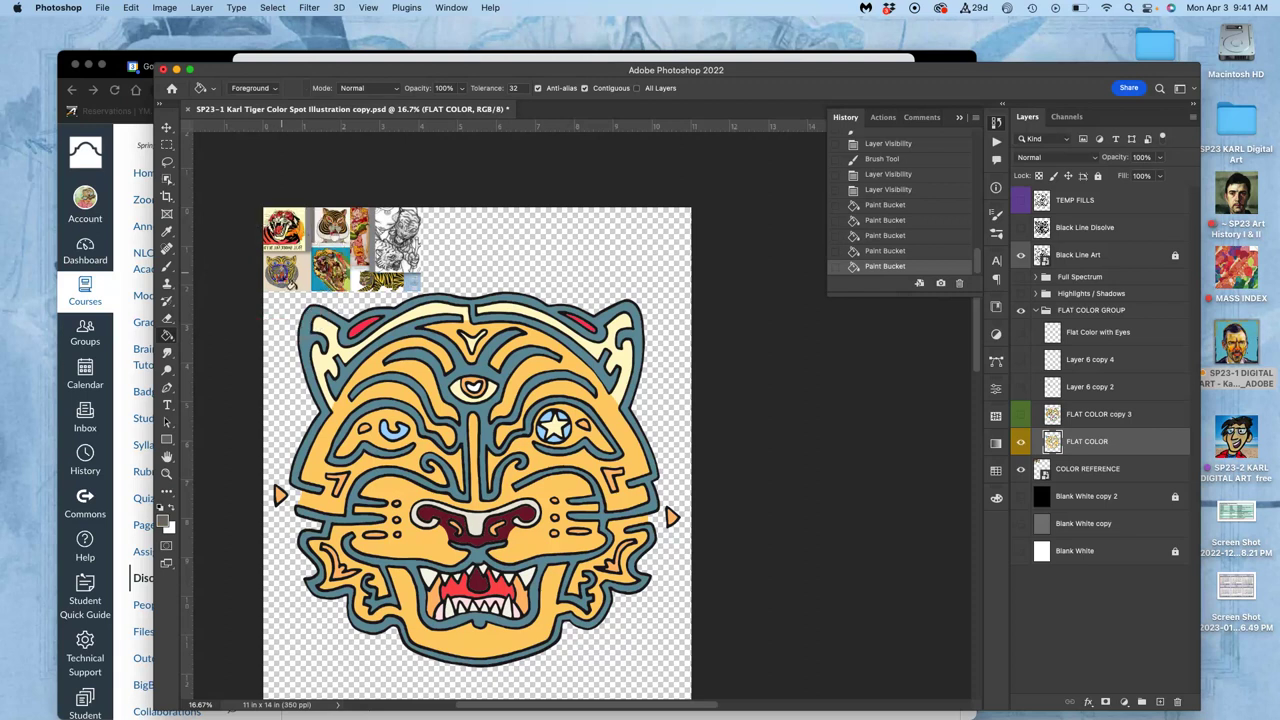
left_click(479, 578)
left_click(475, 525)
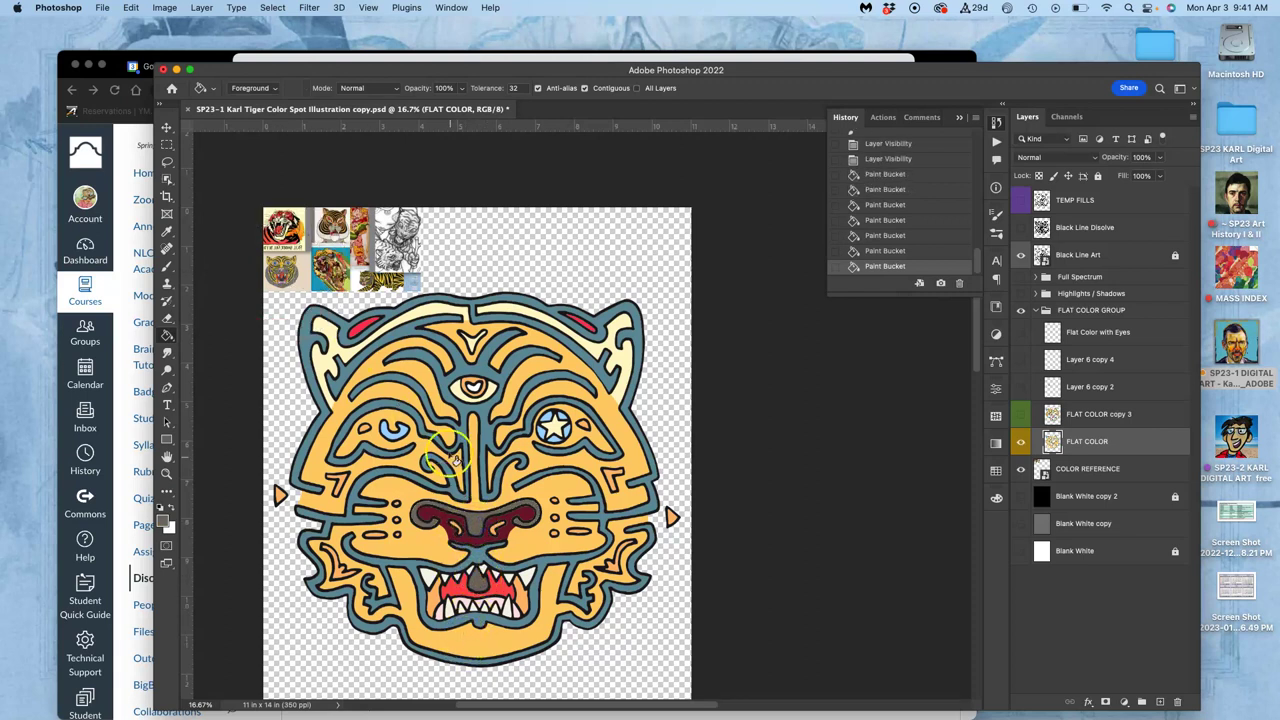
Fill the left eye's crescent and the small spot beside it with the dark gray
left_click(374, 445)
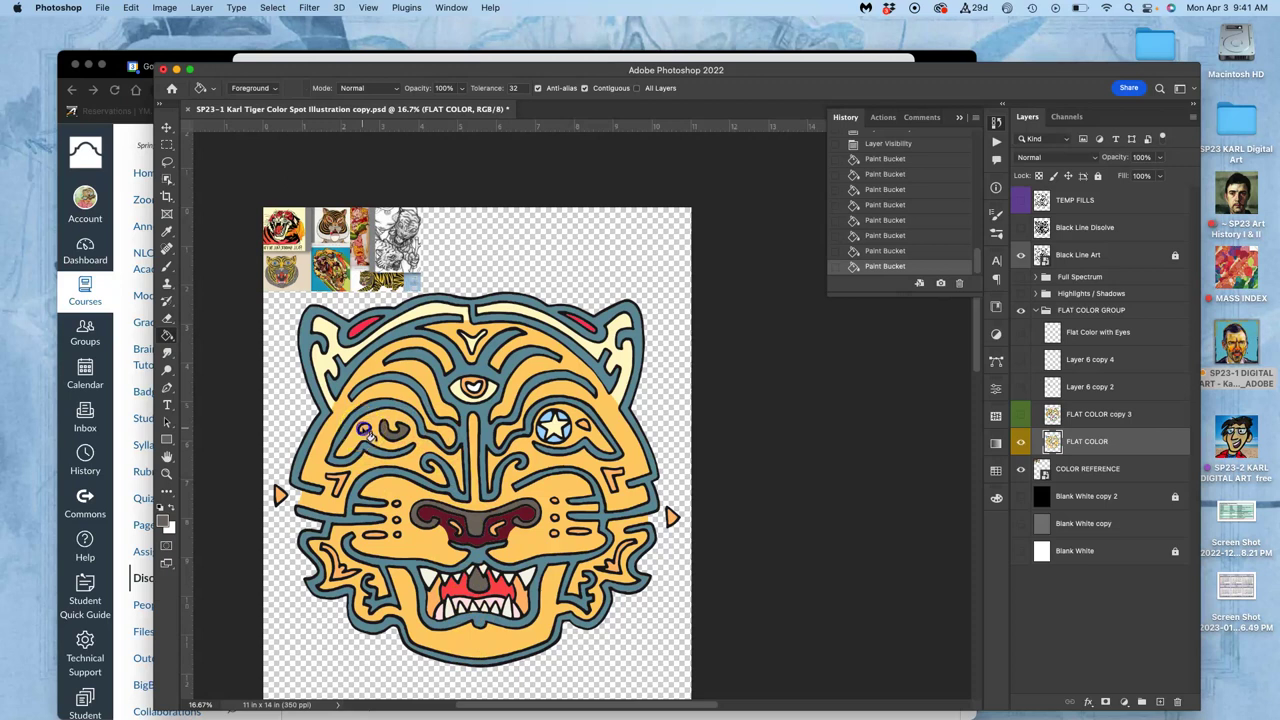
left_click(556, 517)
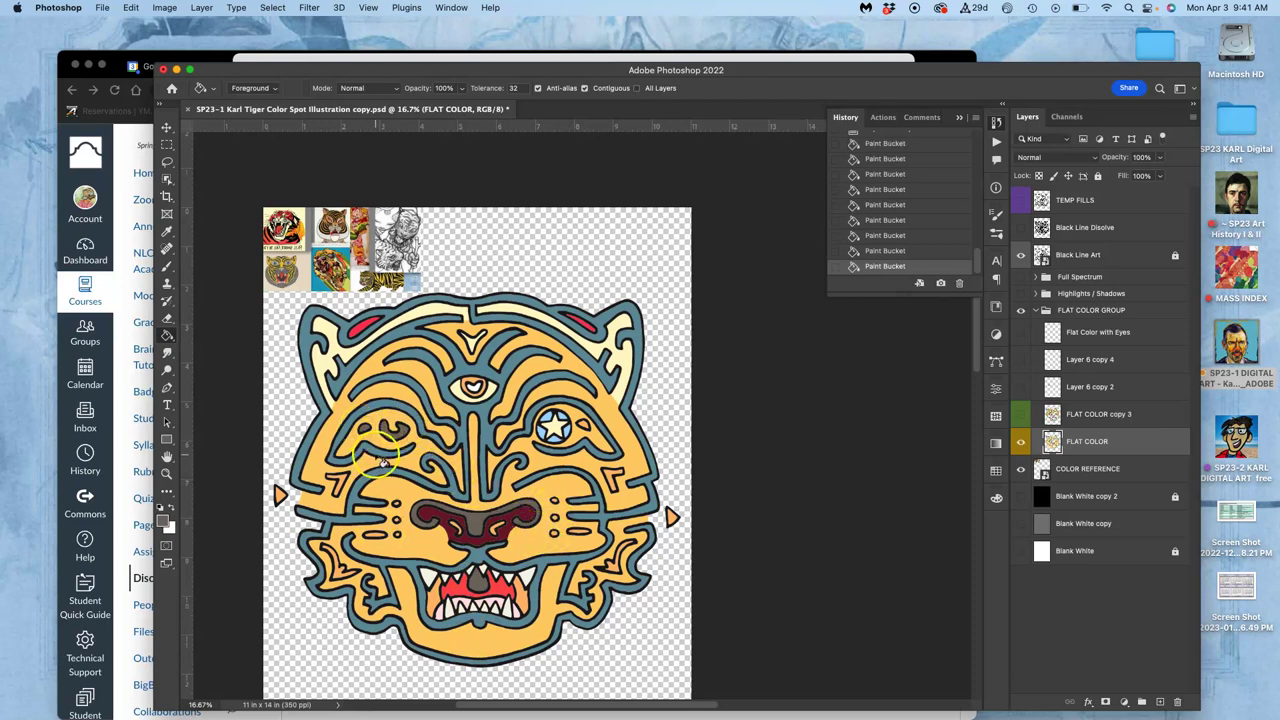
left_click(564, 398)
left_click(307, 343)
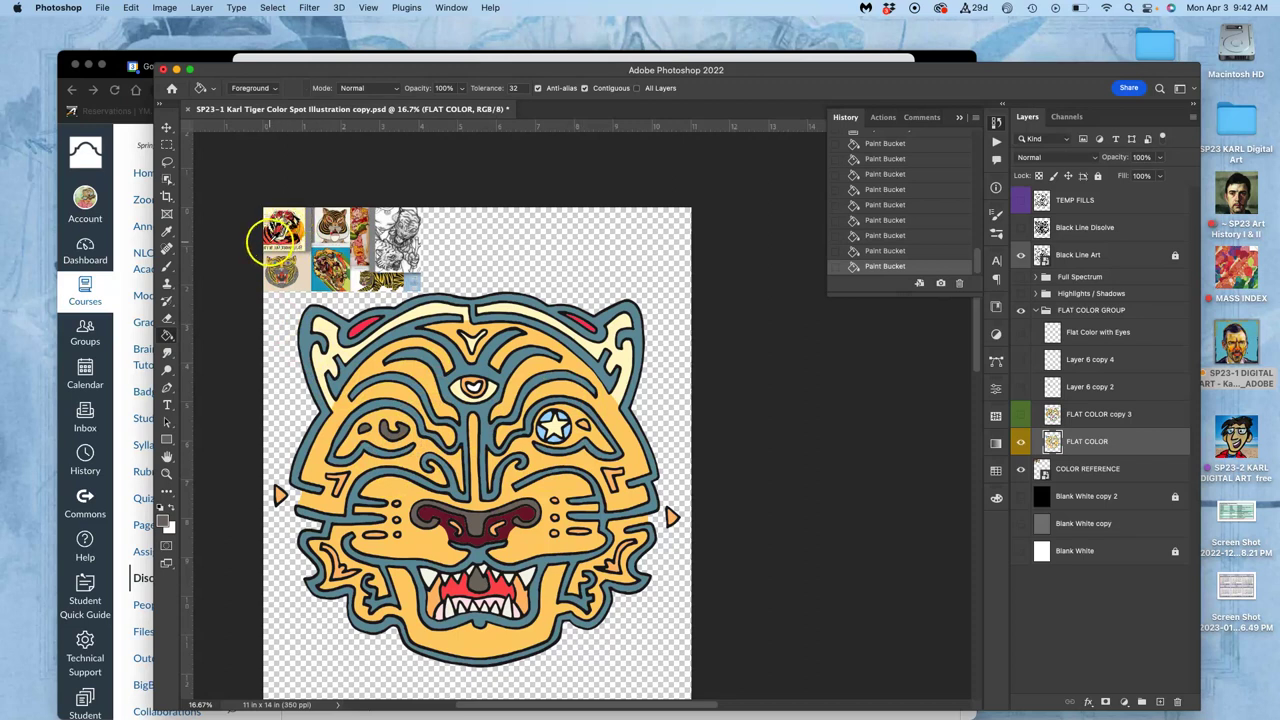
Sample red from the tiger color reference and brush short lines closing the inner corners of both eyes
left_click(270, 240, "alt")
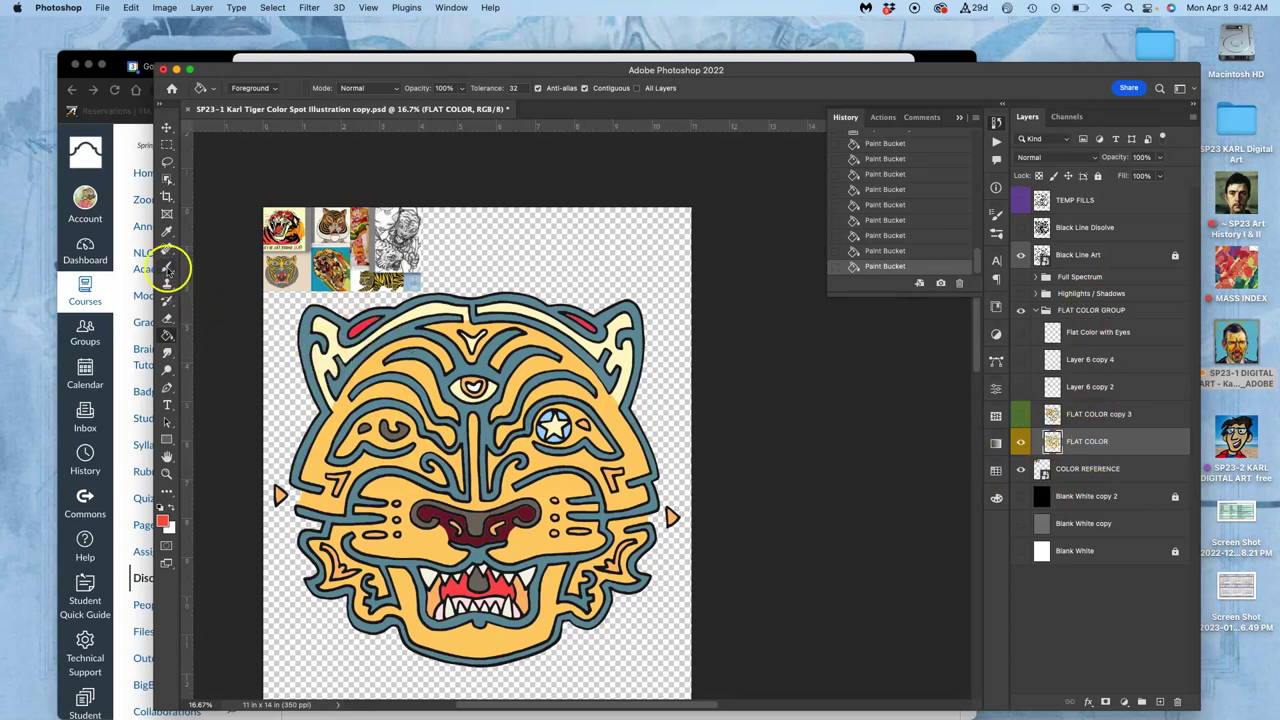
left_click(167, 265)
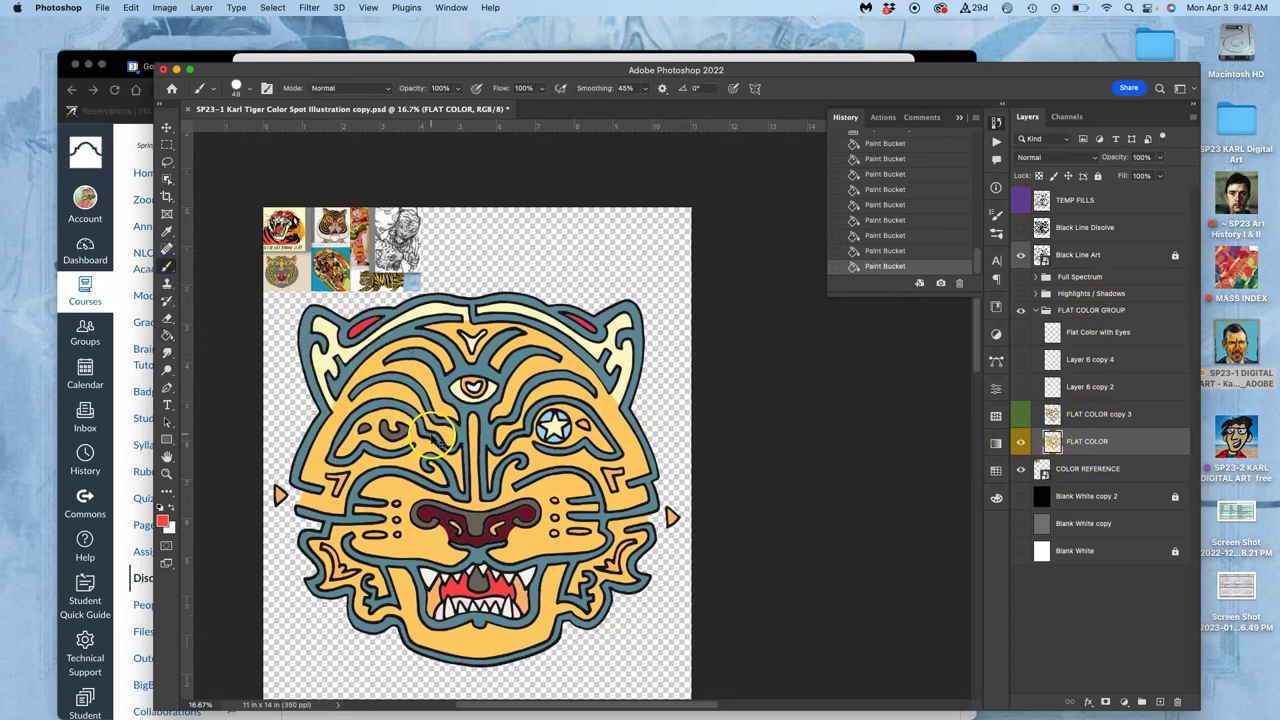
key("super+plus")
key("super+plus")
key("super+plus")
left_click_drag(394, 420, 480, 322)
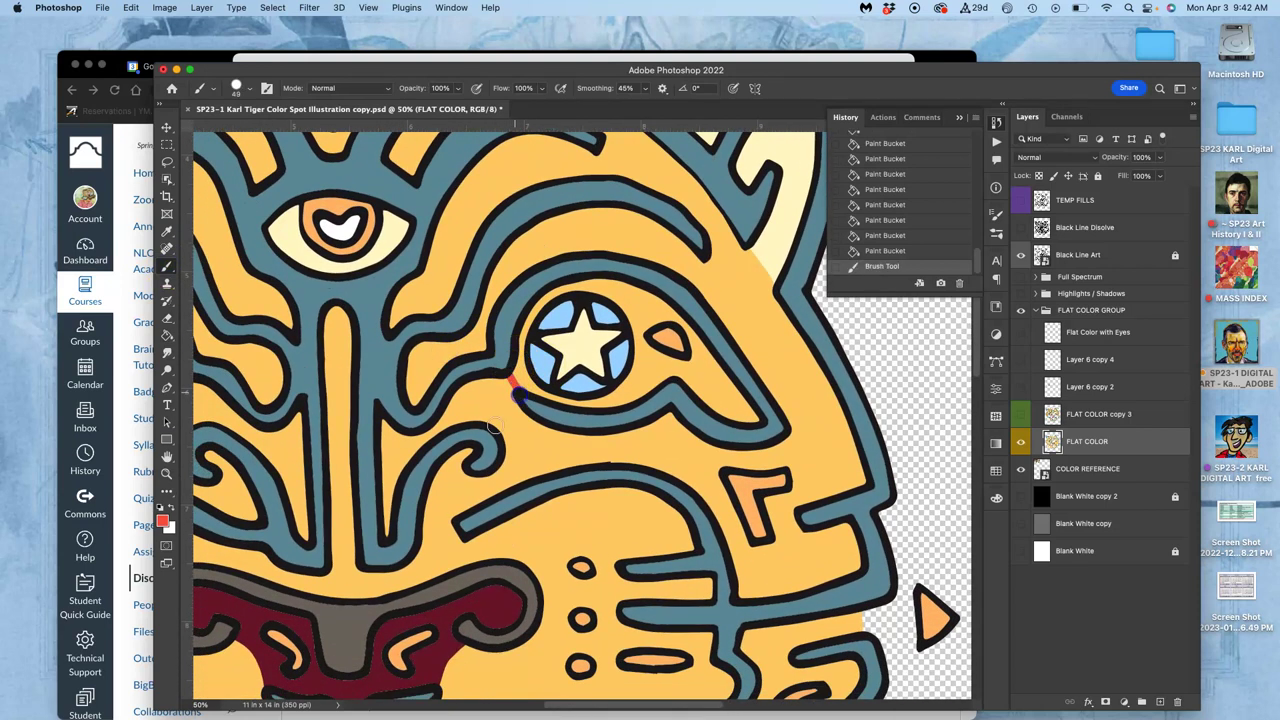
left_click_drag(494, 425, 726, 332)
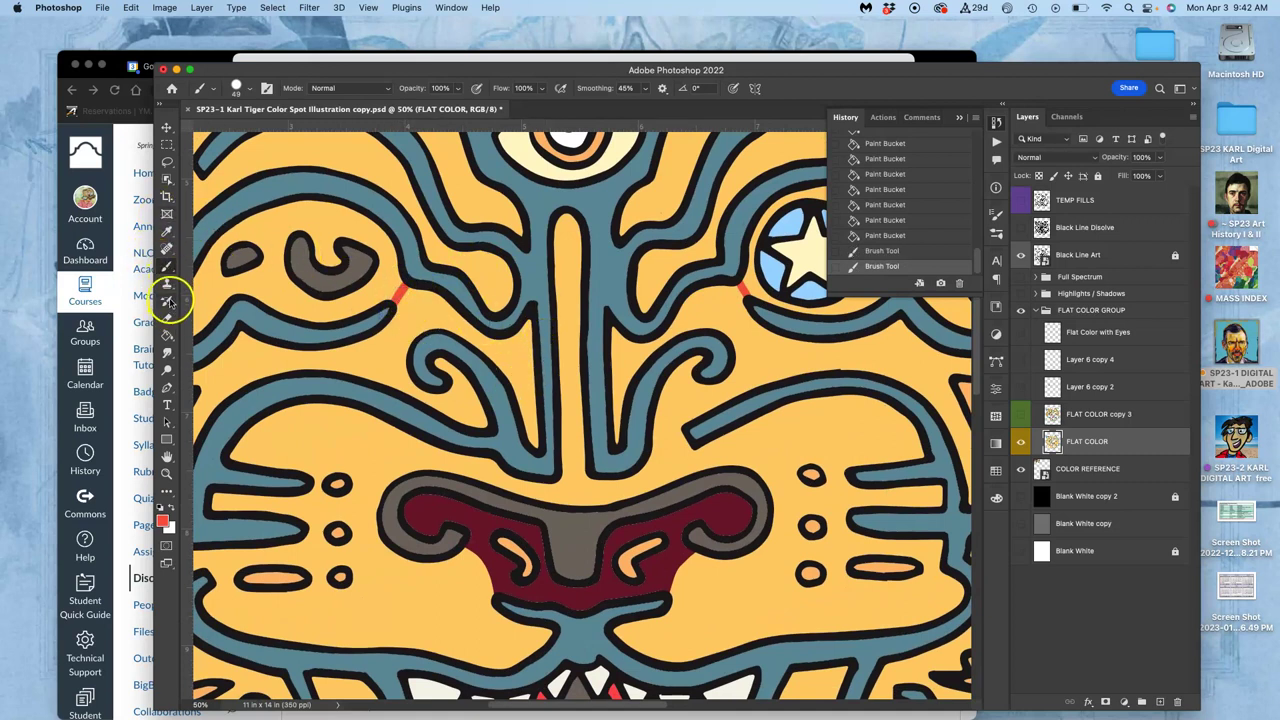
Fill the enclosed areas around both eyes with red using the Paint Bucket
left_click(167, 335)
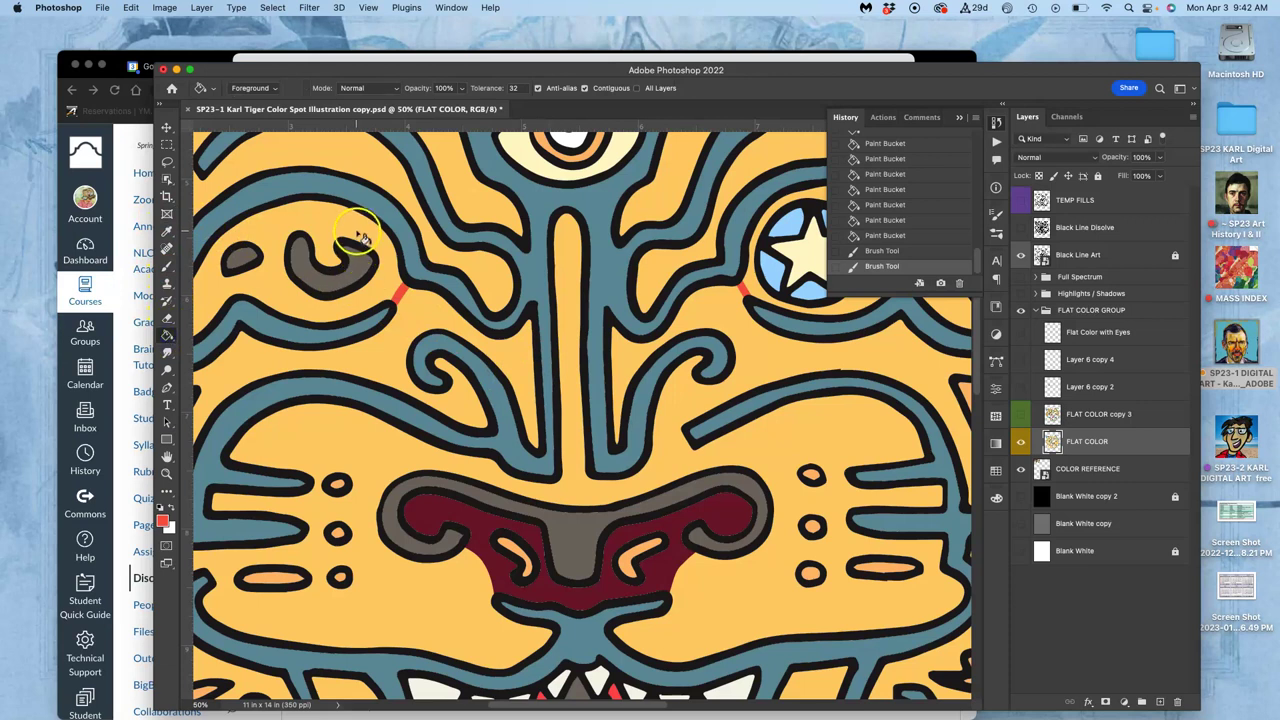
left_click(388, 262)
left_click(757, 295)
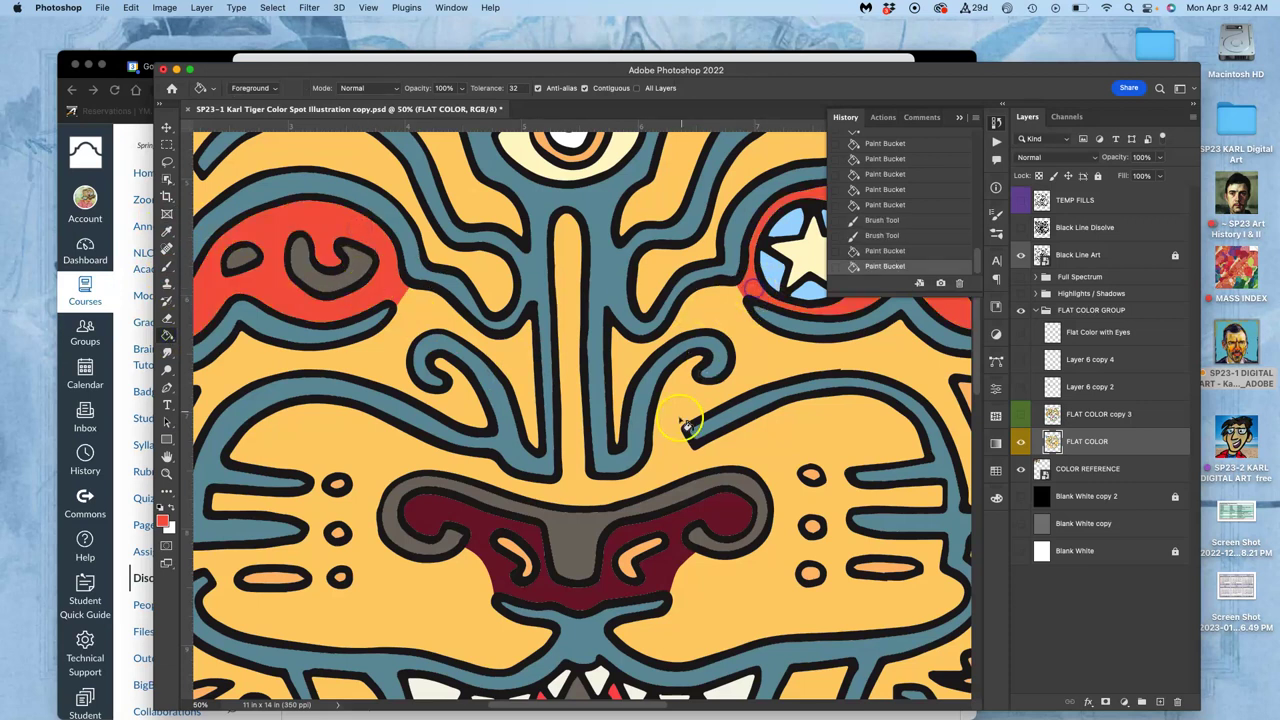
Fill the left eye's crescent with cream sampled from the right eye's star, and sample the light blue around the star
key("super+0")
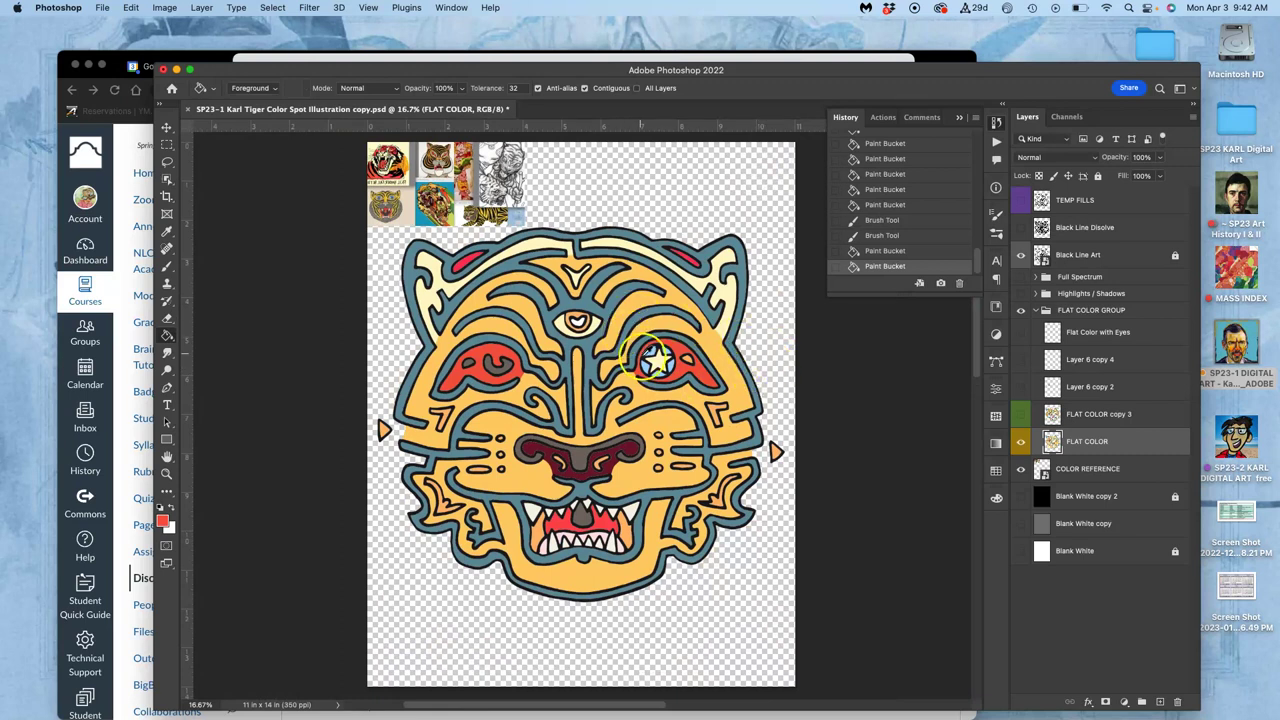
left_click(657, 362, "alt")
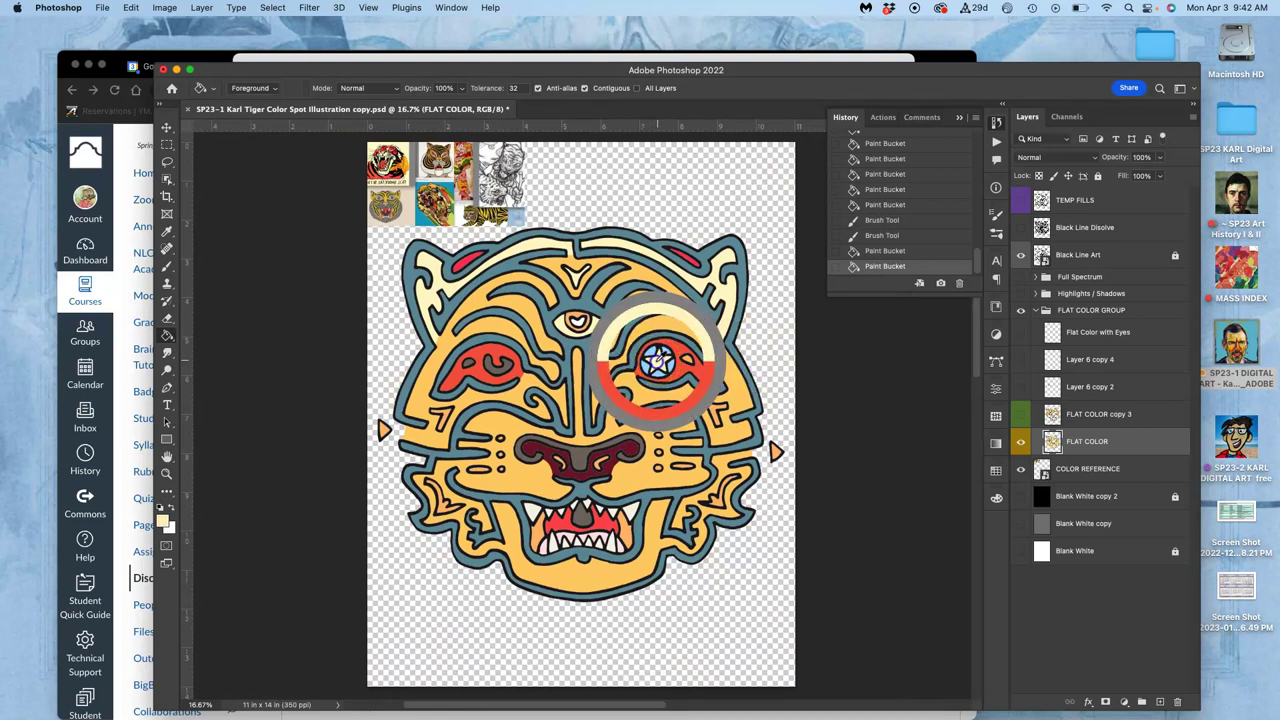
left_click(505, 368)
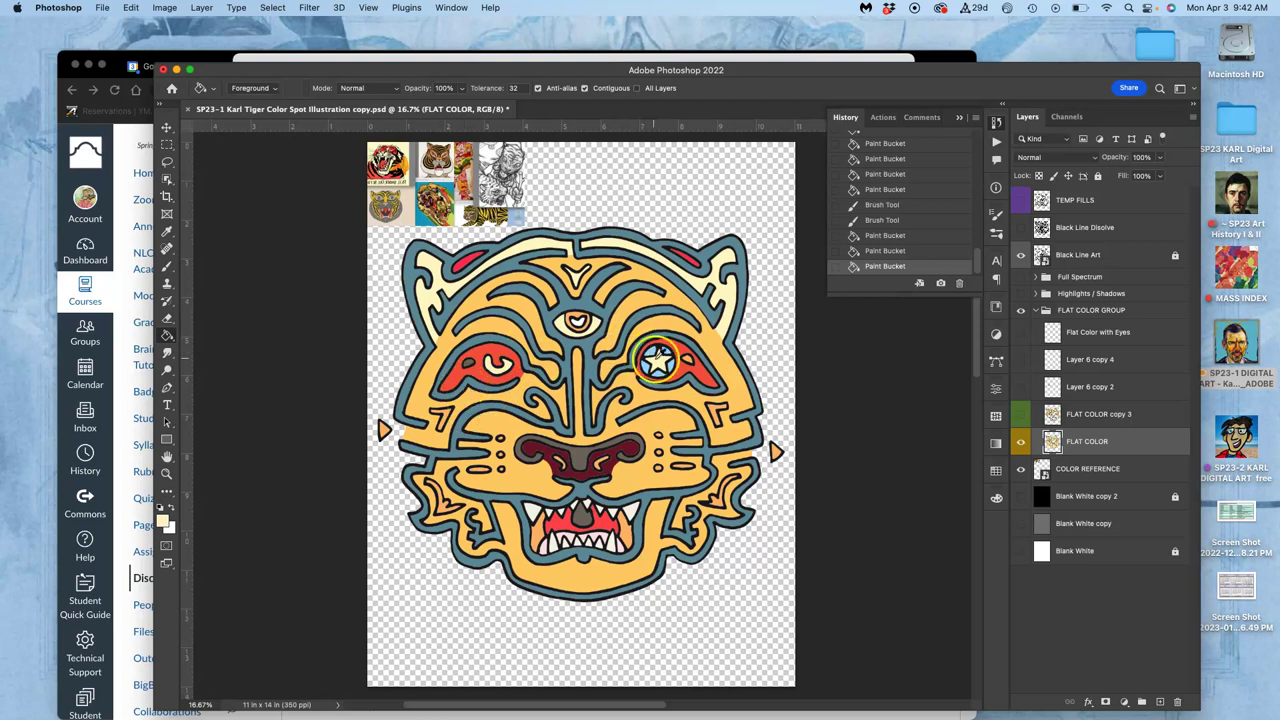
left_click(655, 358, "alt")
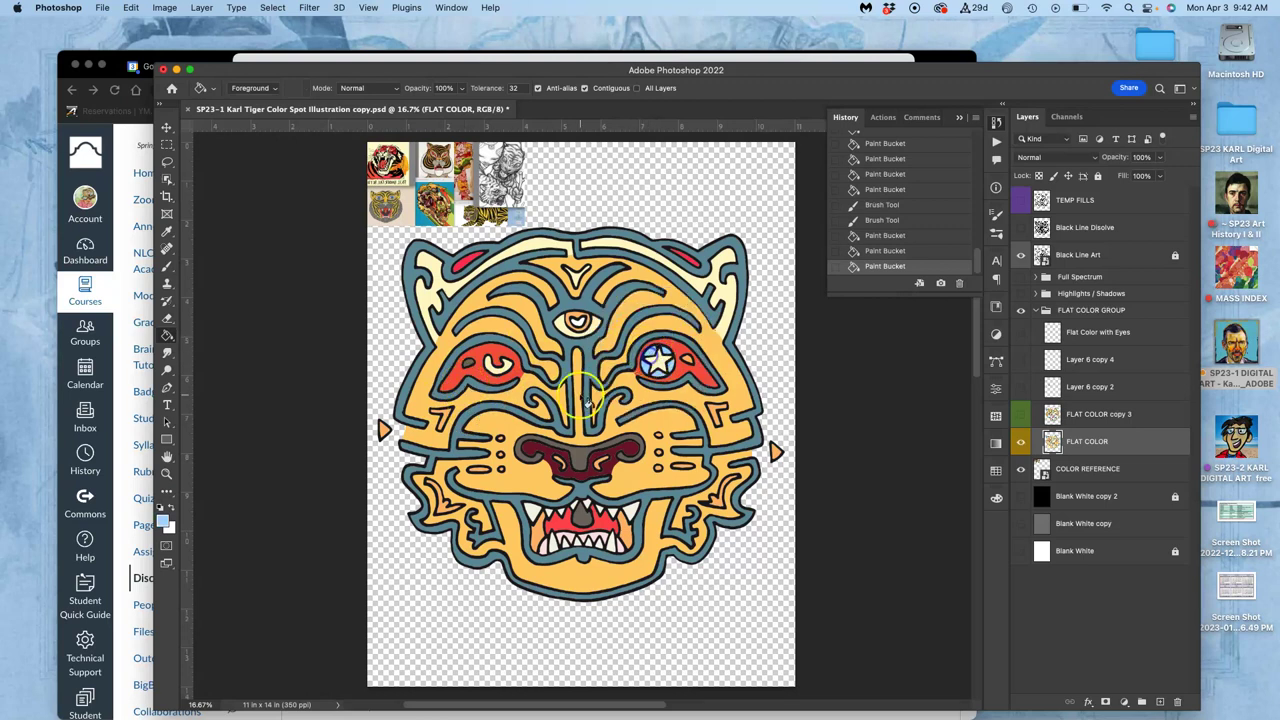
Fill the small spot beside the left eye's crescent with the sampled light blue
left_click(467, 363)
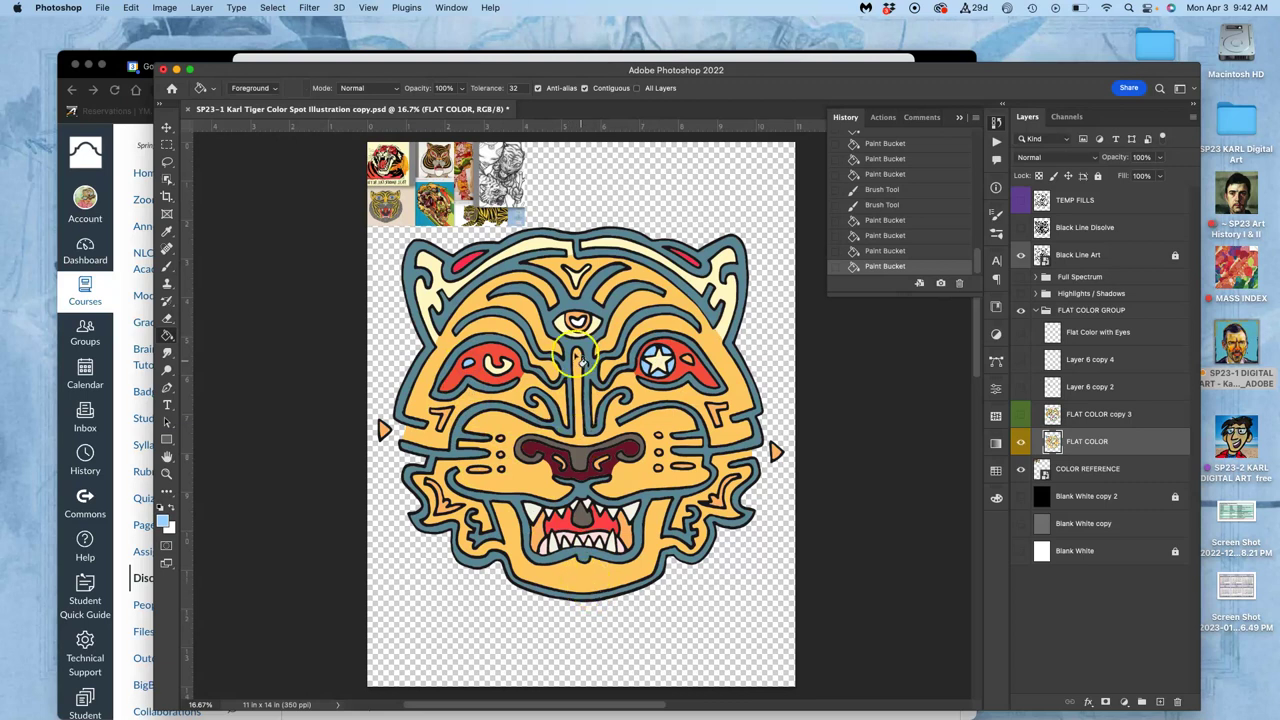
Sample cream from the left eye's crescent, brush a line closing the base of the nose-bridge strip, and fill the strip with cream
key("super+plus")
key("super+plus")
key("super+plus")
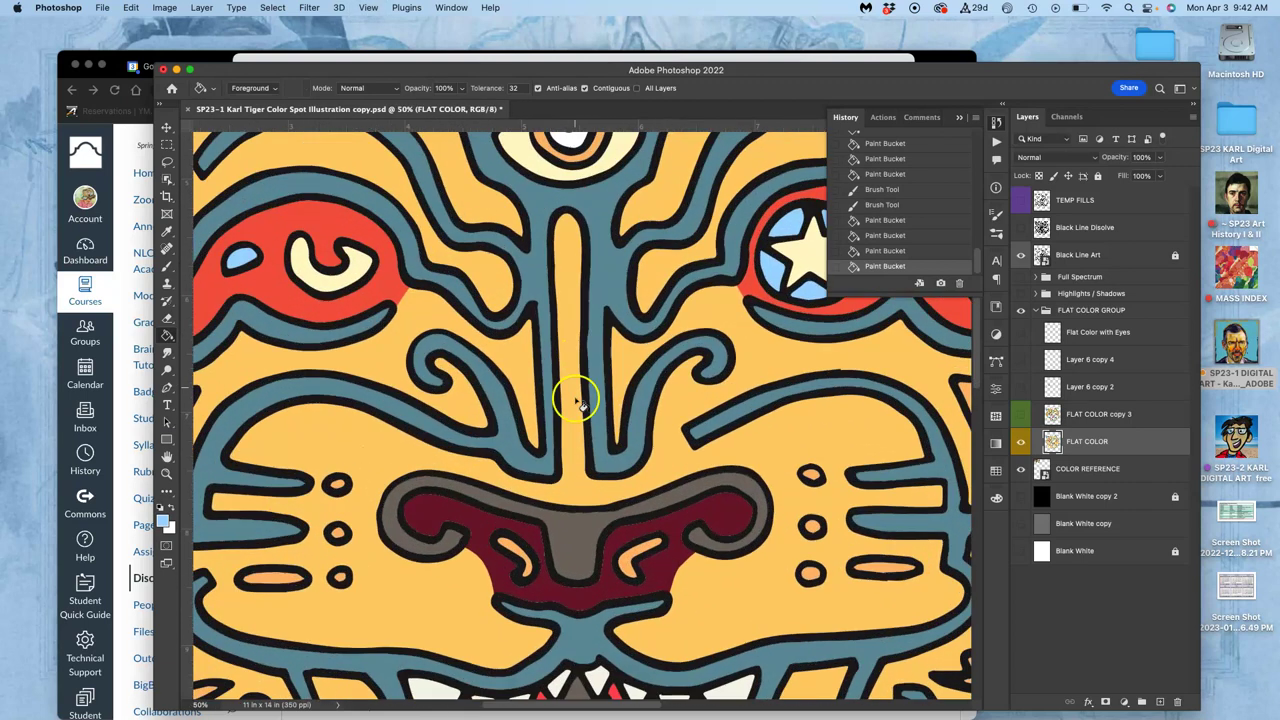
left_click(343, 280, "alt")
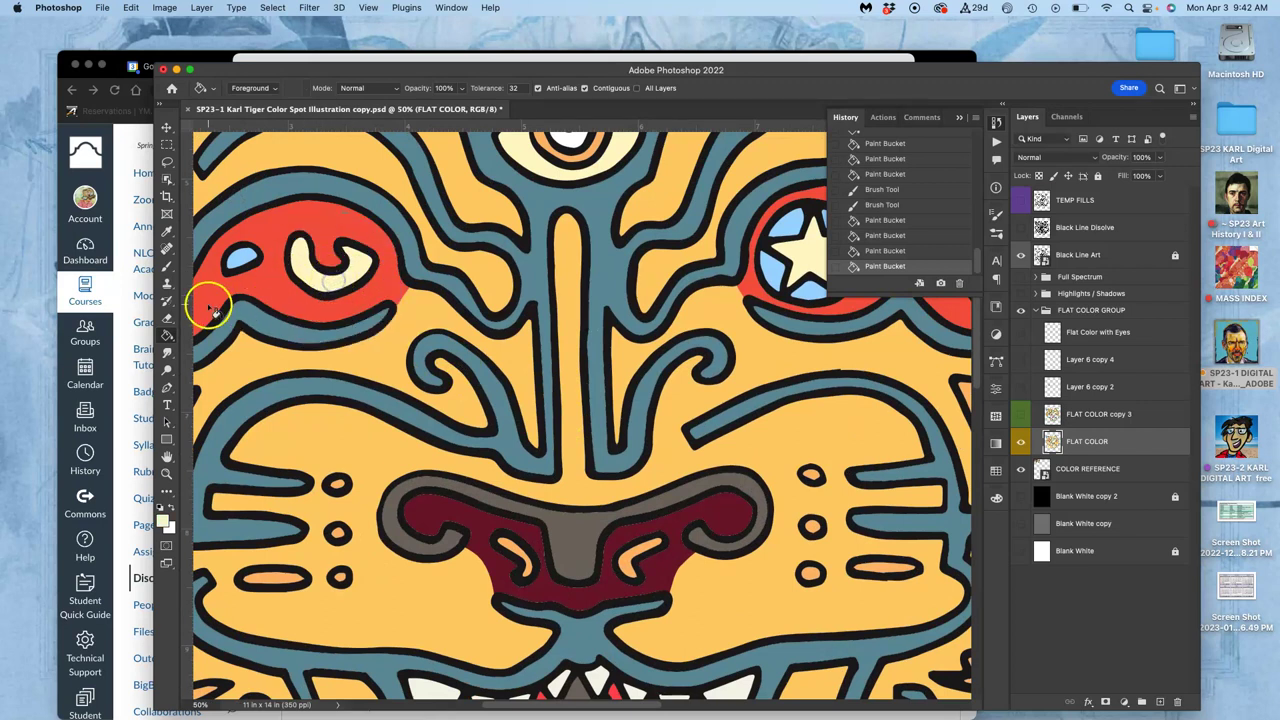
left_click(167, 267)
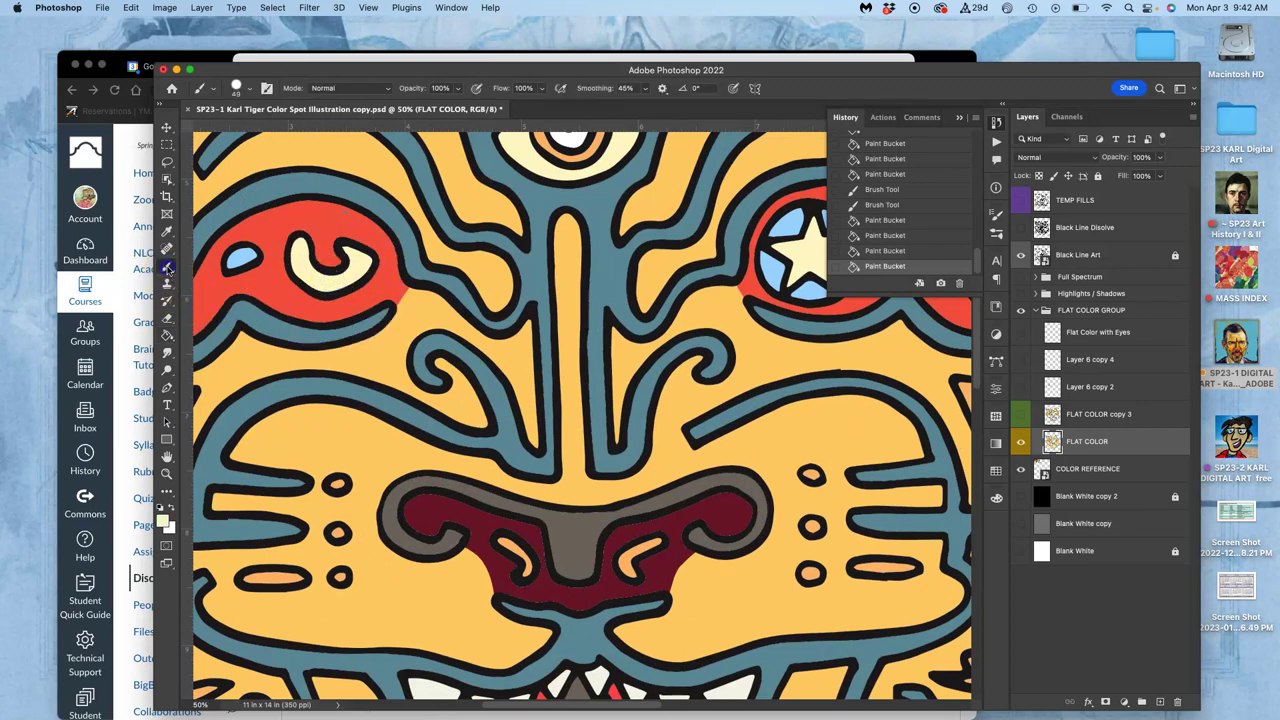
left_click(594, 473)
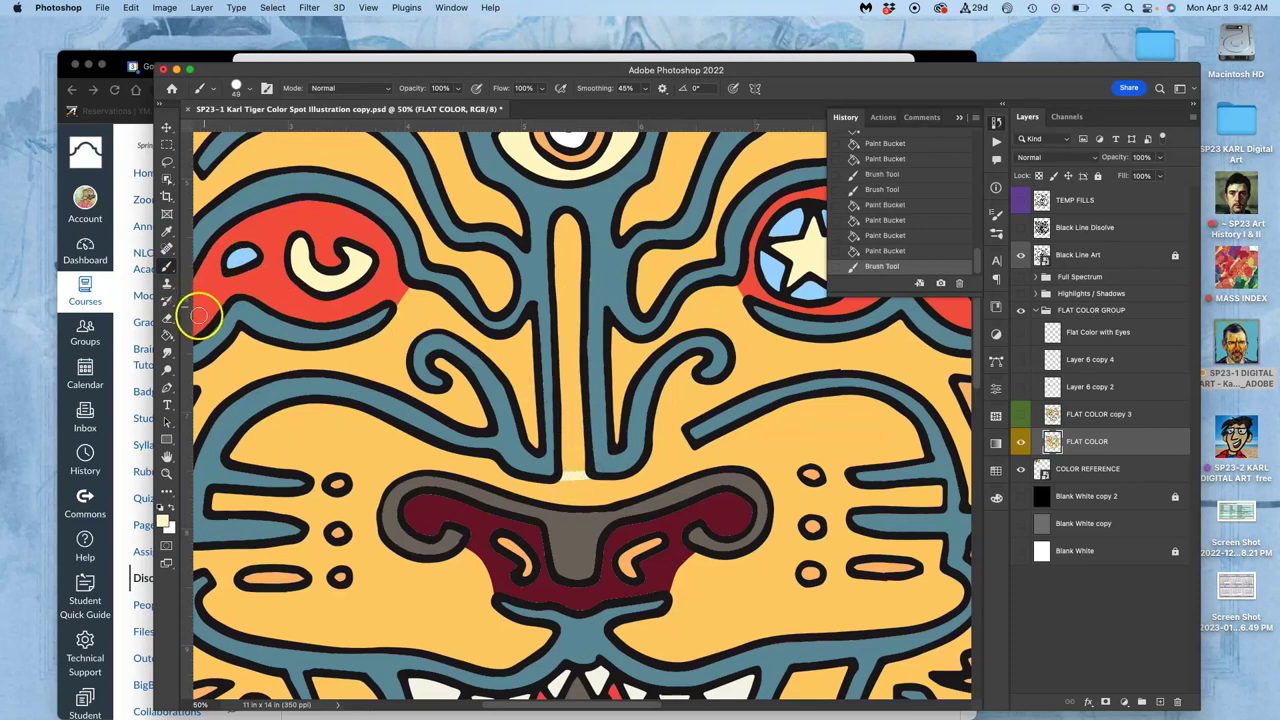
left_click(167, 335)
left_click(566, 296)
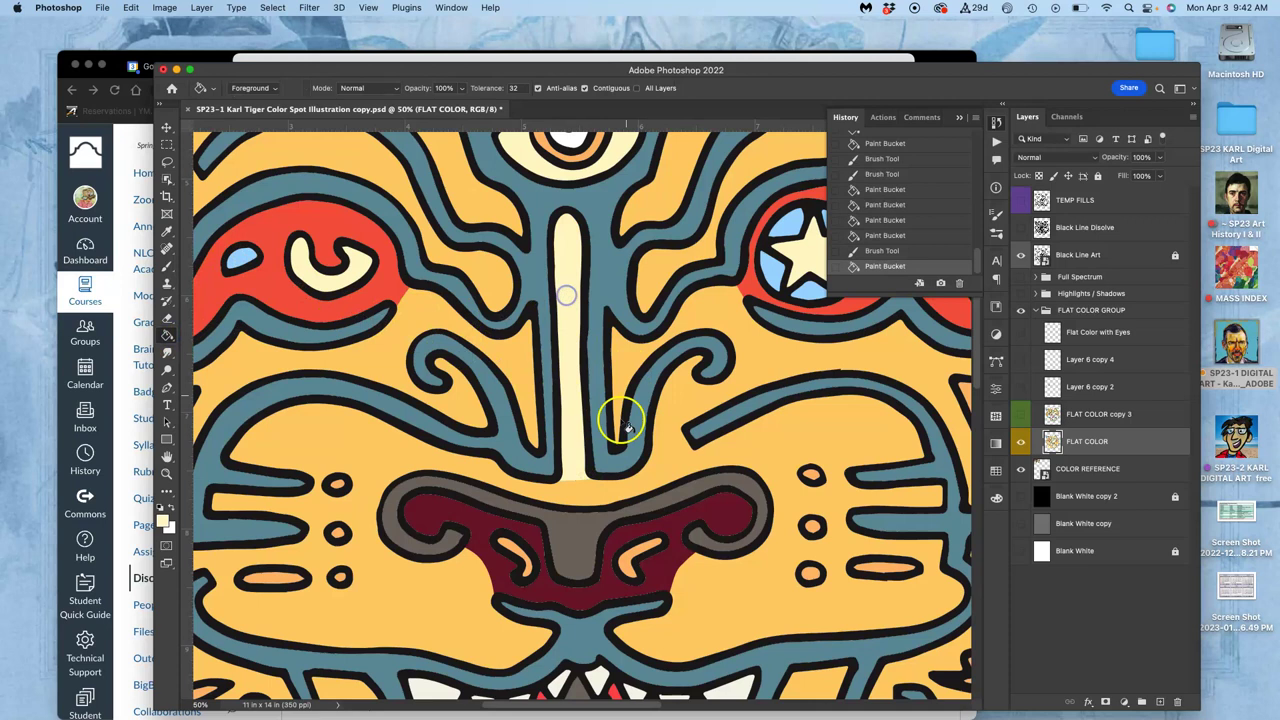
Sample the light blue around the right eye's star and brush a short line closing the gap at the muzzle's left edge
key("super+minus")
key("super+minus")
key("super+minus")
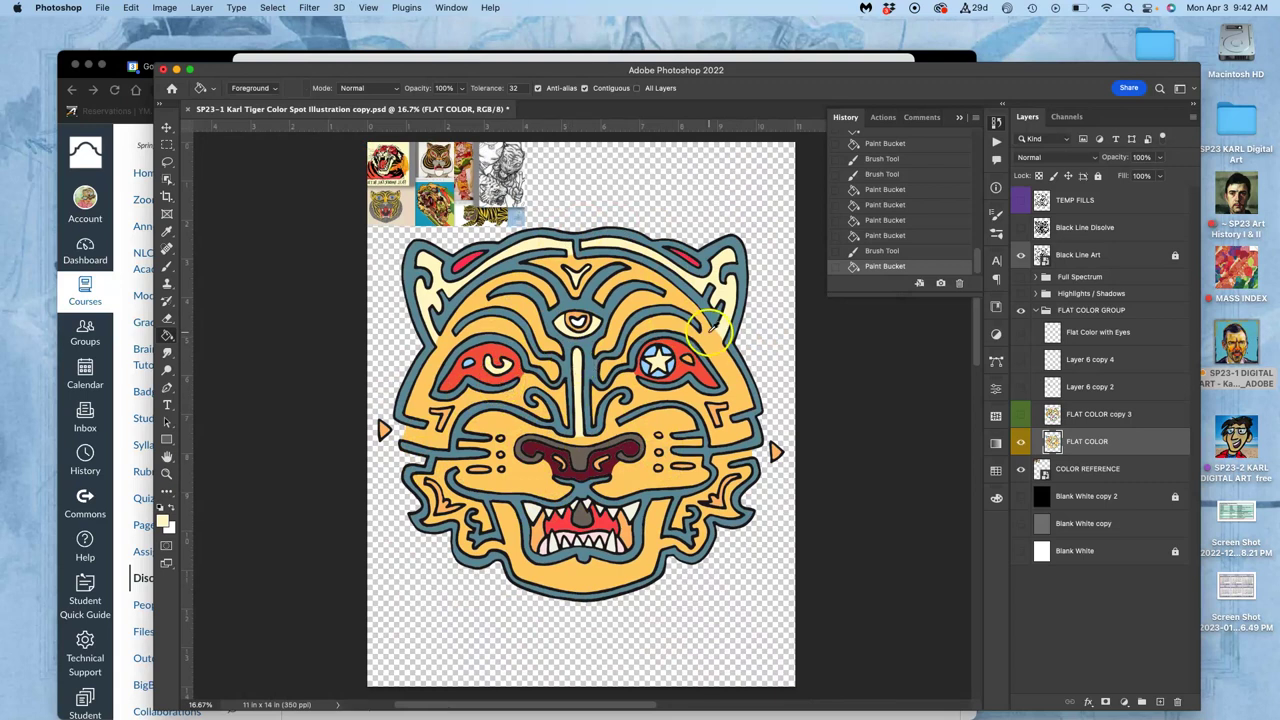
left_click(670, 345, "alt")
left_click(667, 345, "alt")
left_click(452, 436, "alt")
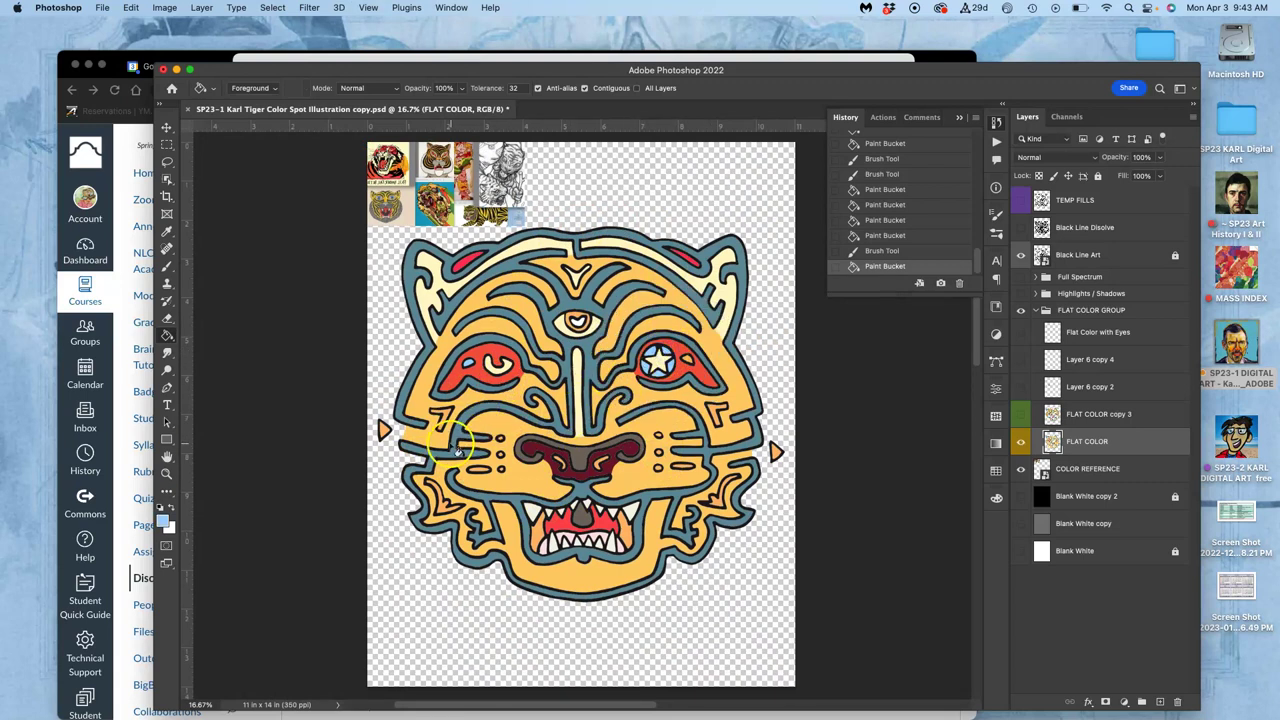
left_click(168, 266)
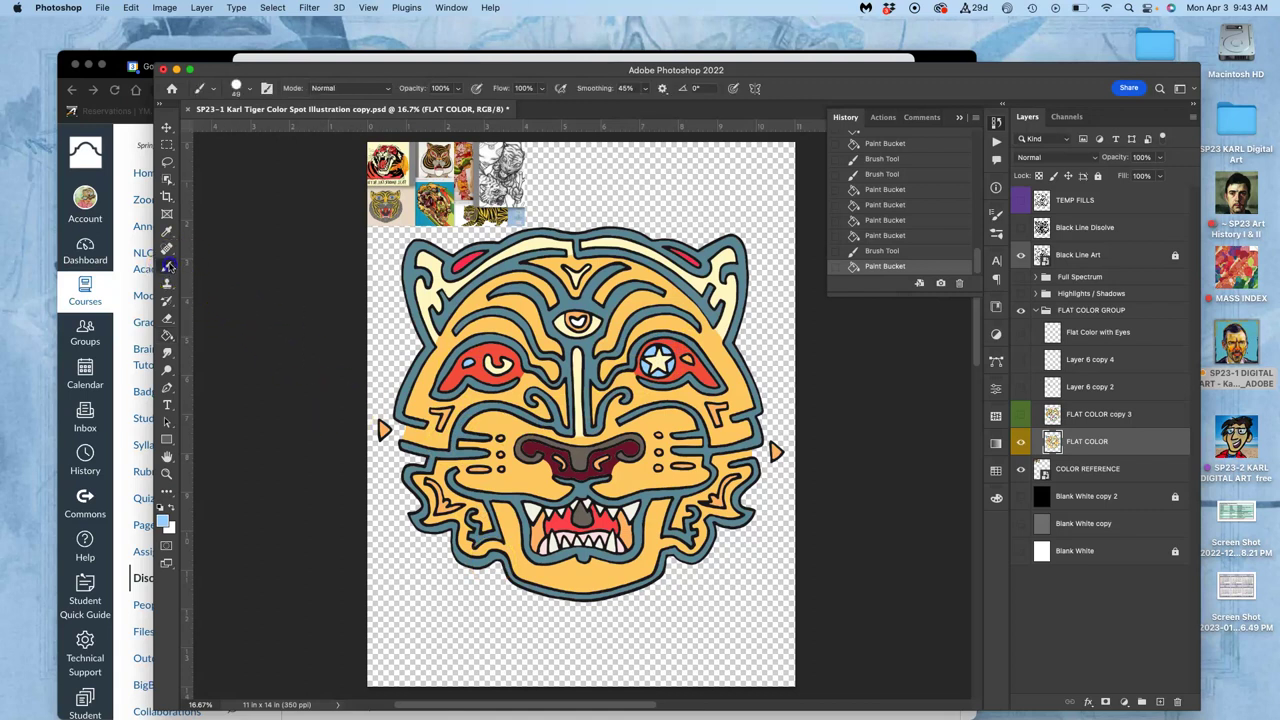
key("super+plus")
key("super+plus")
key("super+plus")
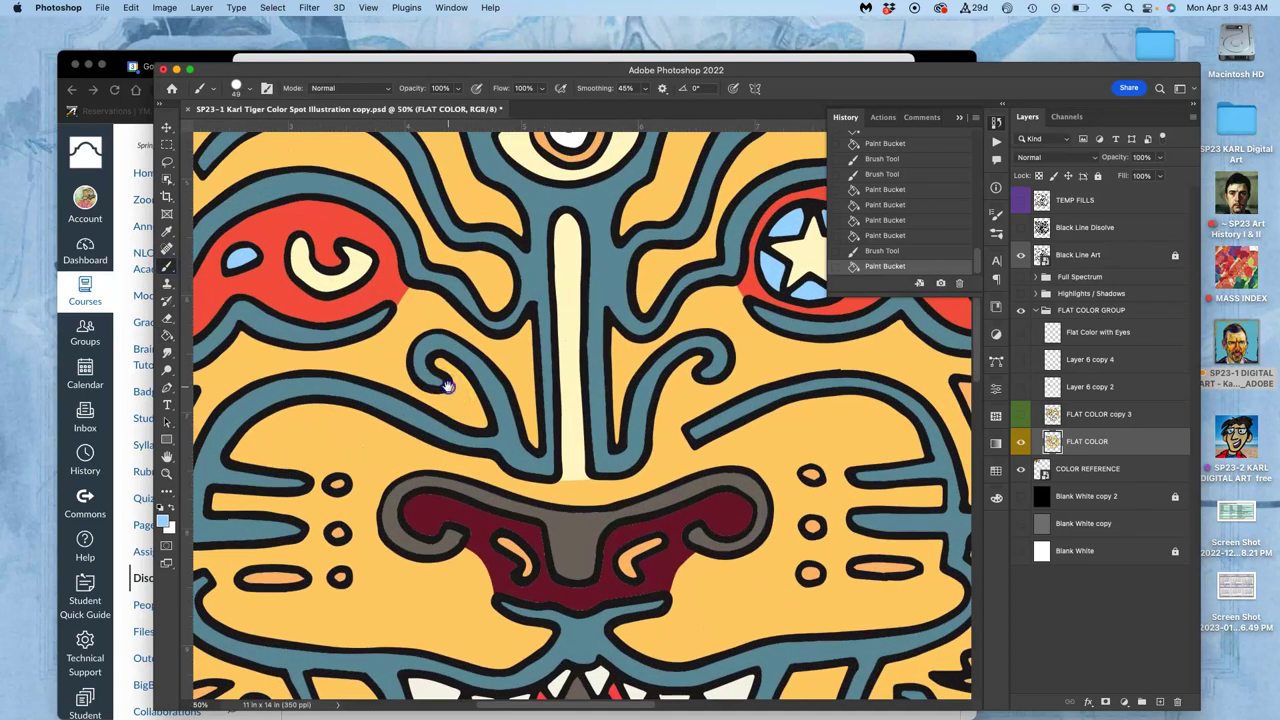
left_click_drag(446, 390, 518, 242)
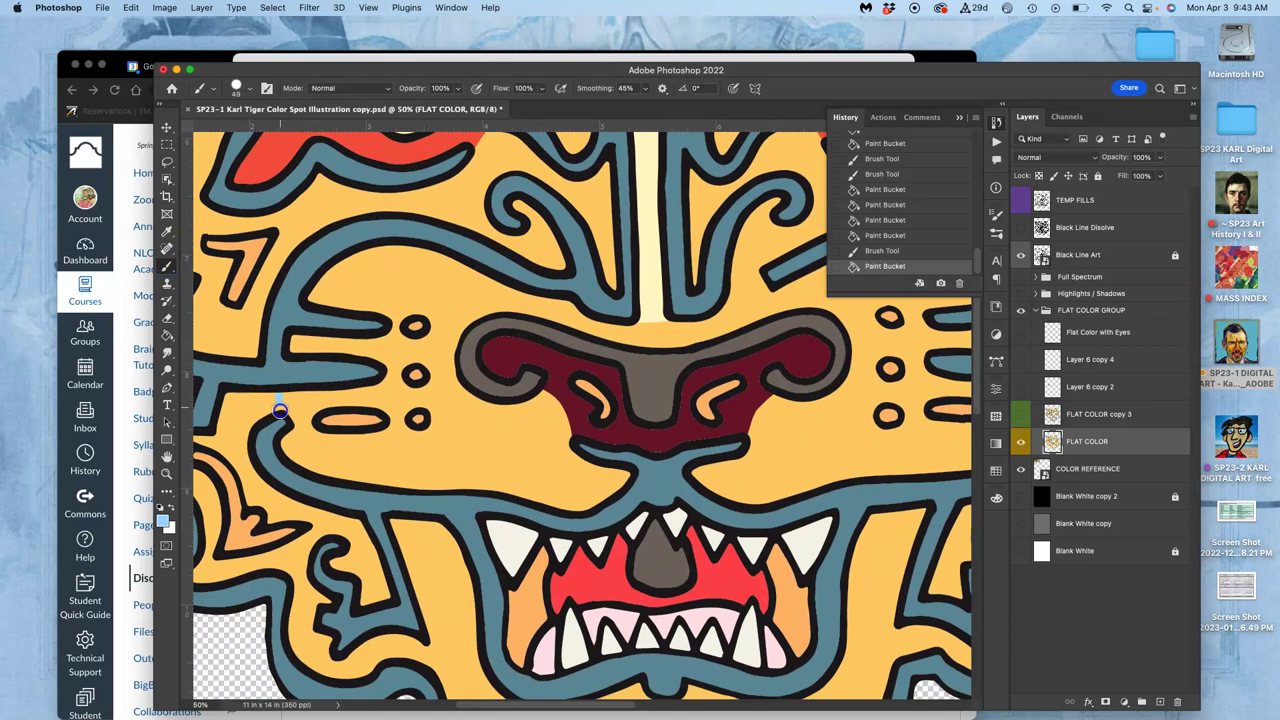
left_click(280, 415)
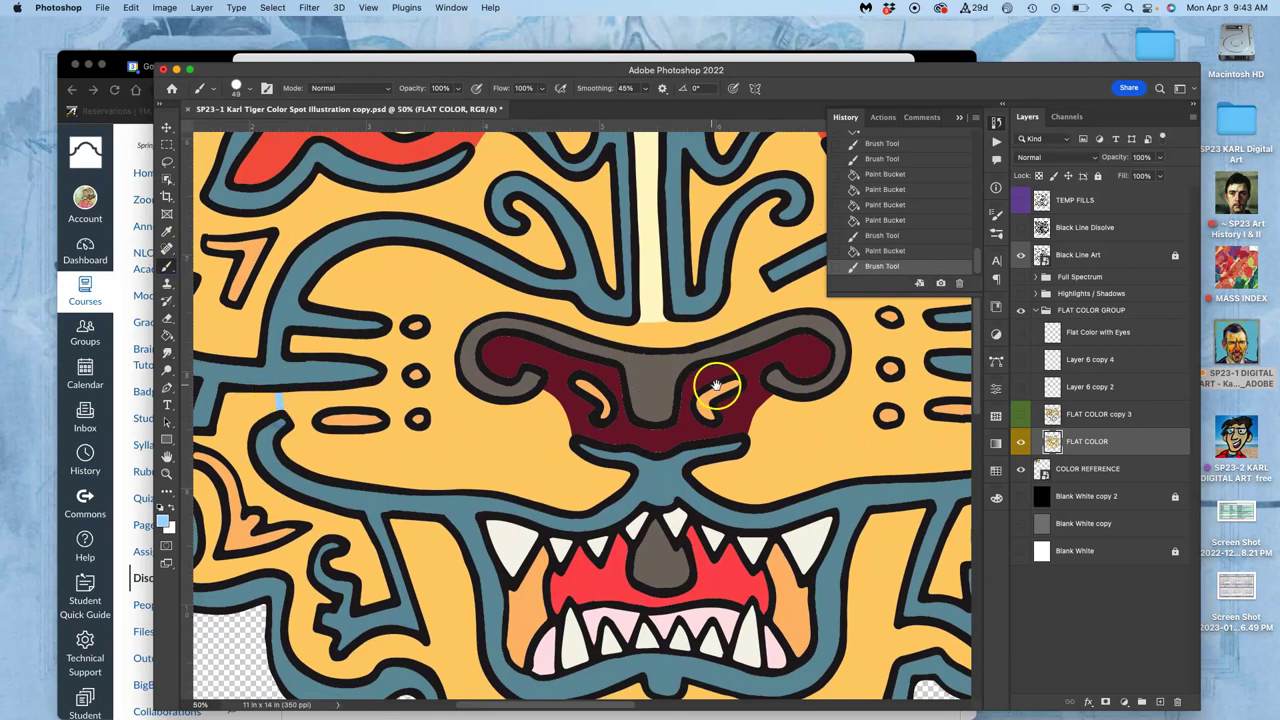
Close the gap between the right nose stripe and the cheek outline with a light blue brush line, and fill the muzzle with light blue
left_click_drag(709, 380, 415, 381)
left_click_drag(621, 293, 615, 289)
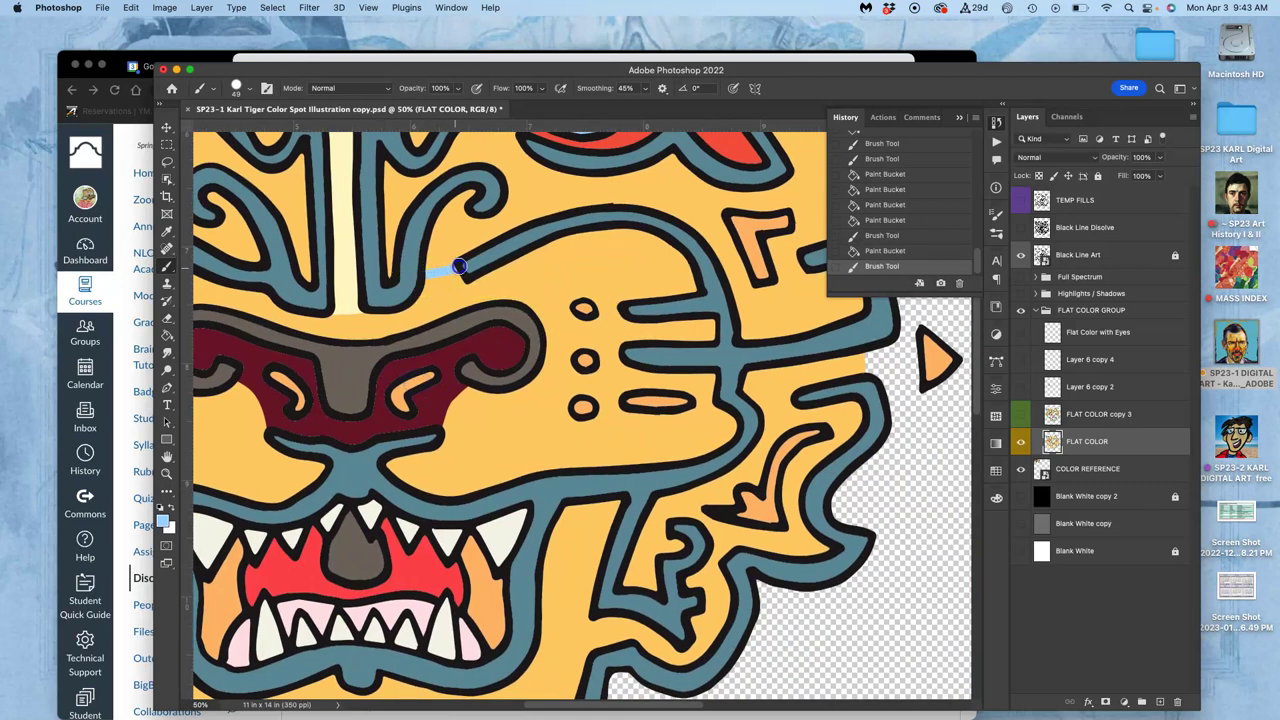
left_click_drag(461, 265, 466, 267)
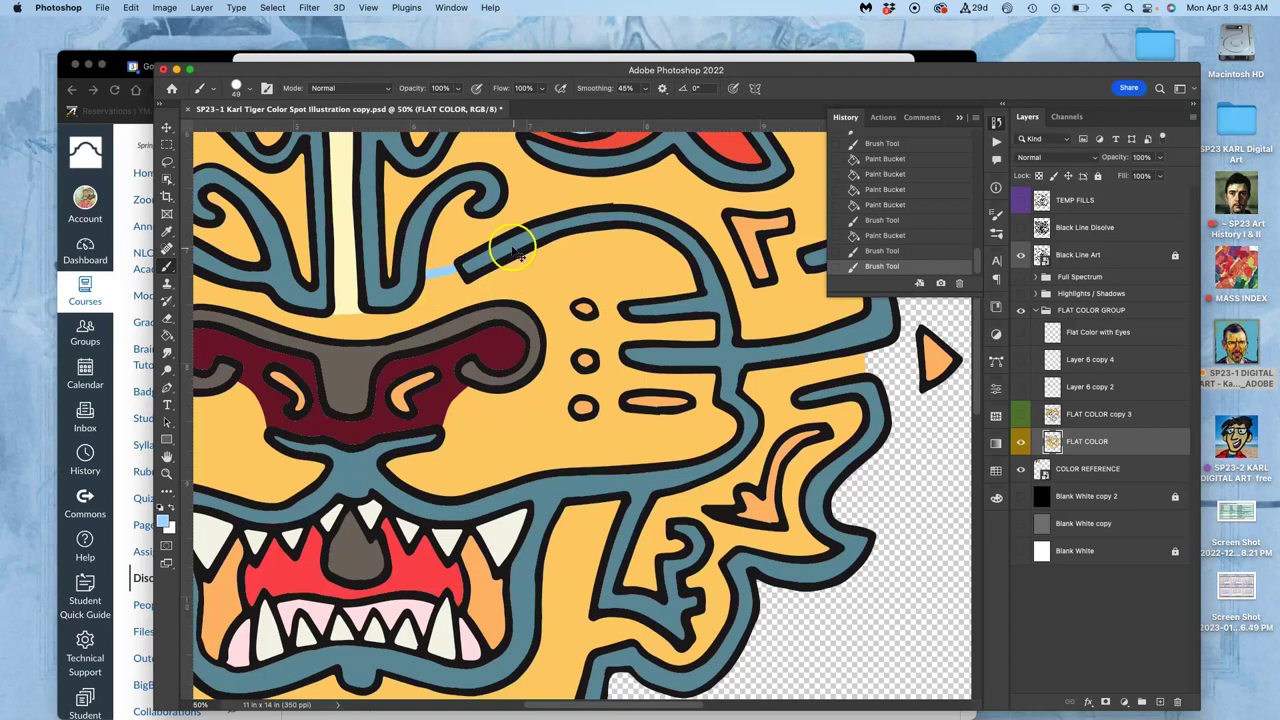
key("super+minus")
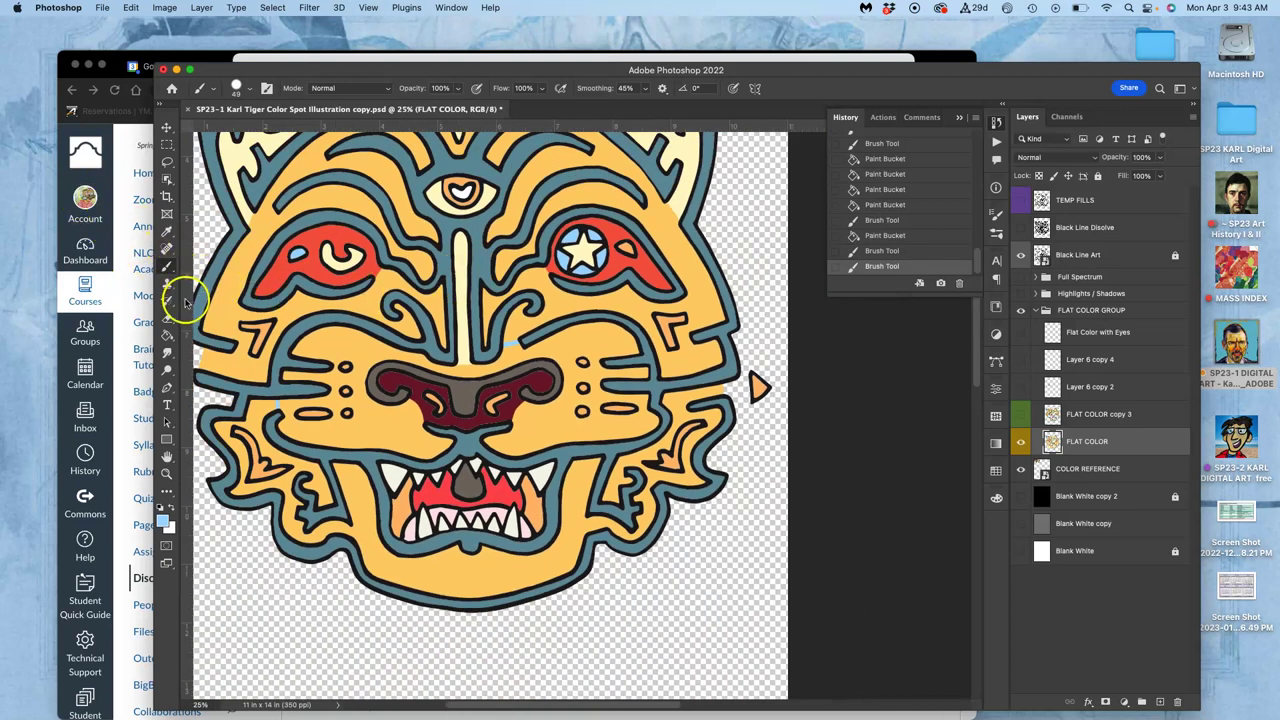
left_click(167, 336)
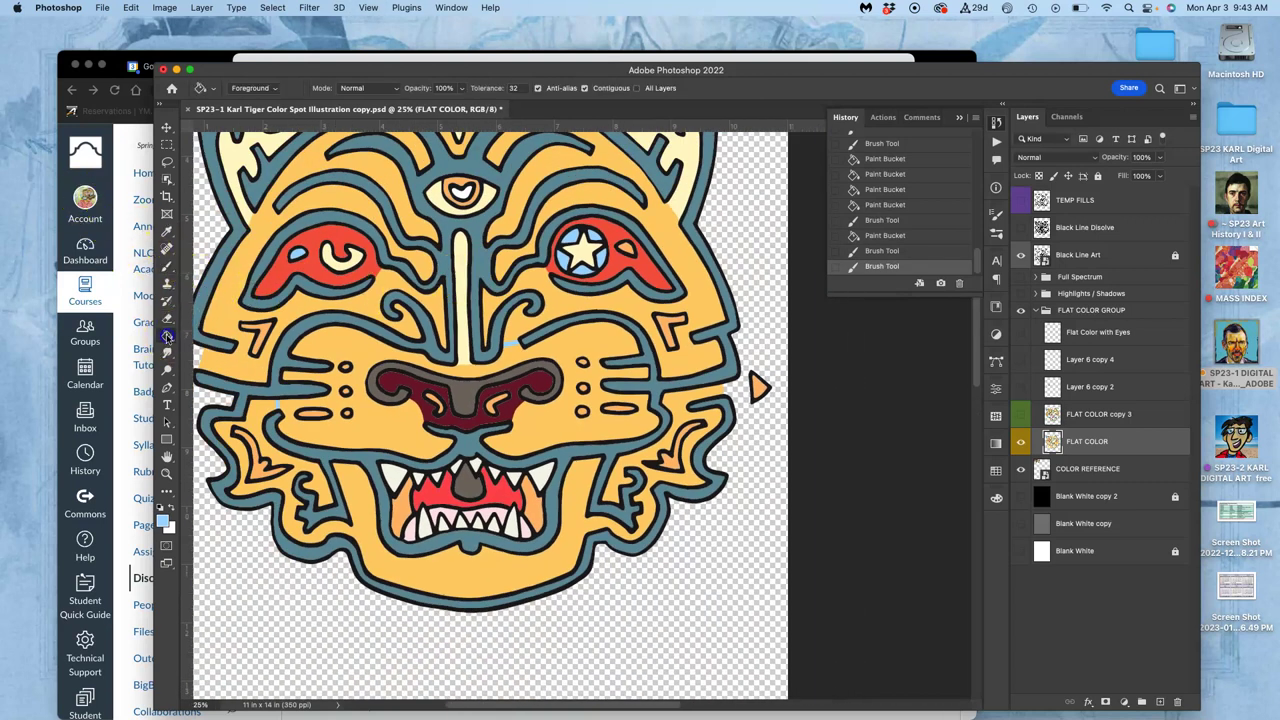
left_click(362, 352)
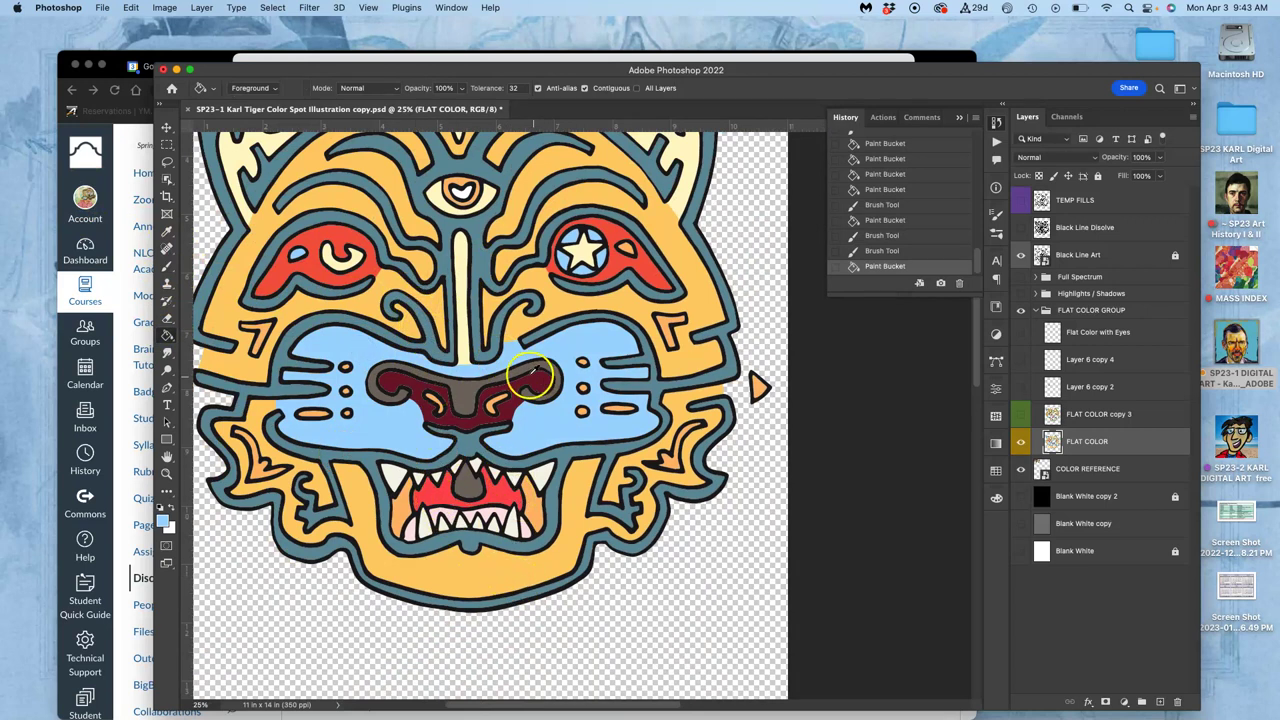
Sample a light gray from the black-and-white tiger drawing in the color reference
left_click(478, 386, "alt")
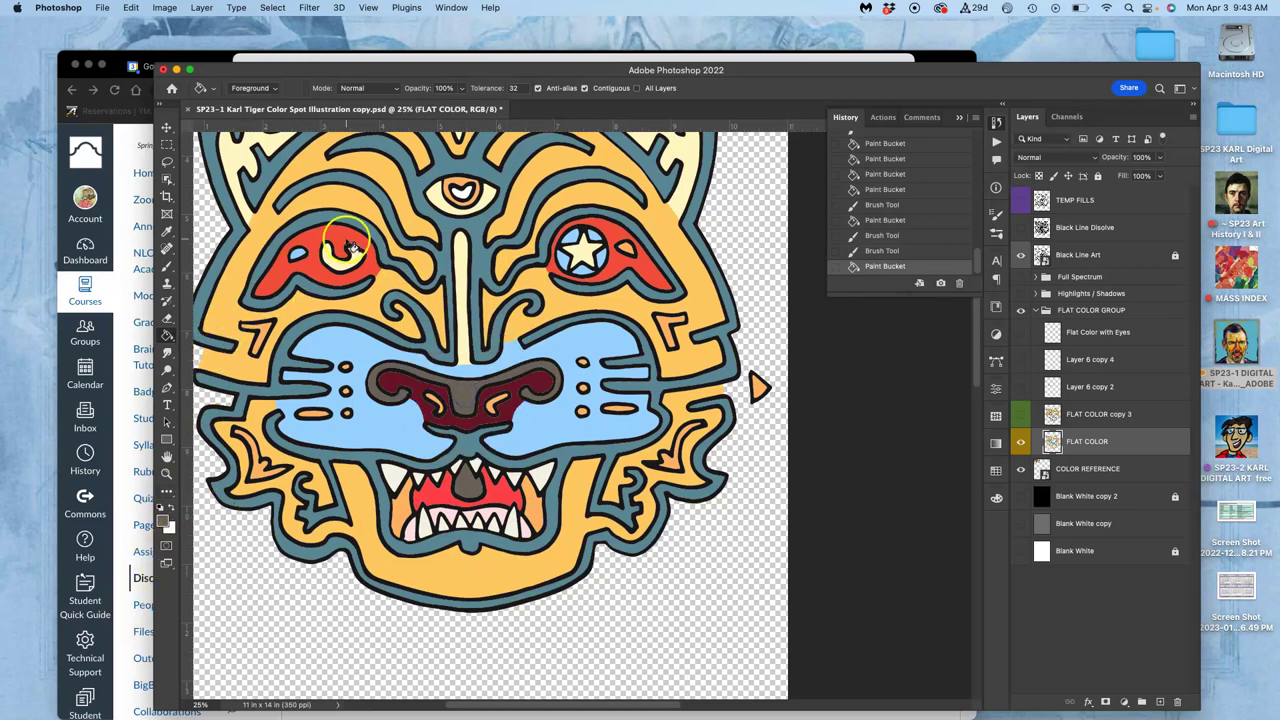
scroll(353, 228, "up", 10)
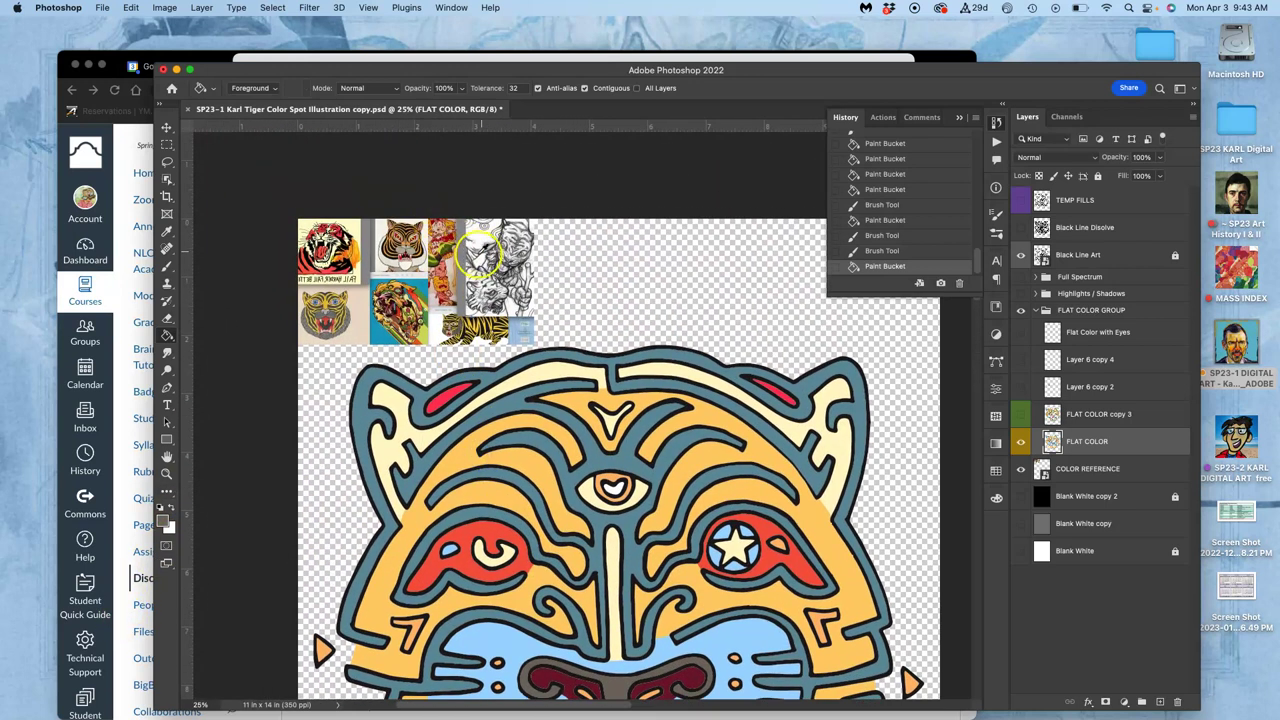
left_click(495, 246, "alt")
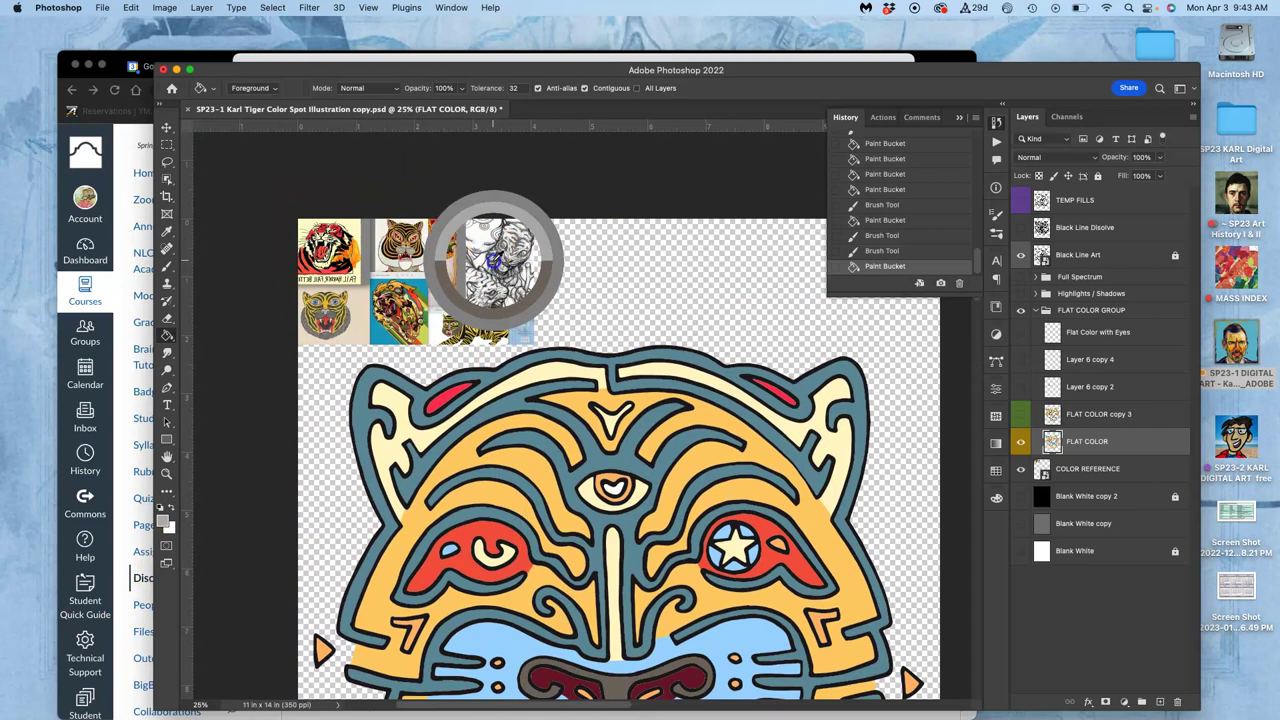
left_click(487, 265, "alt")
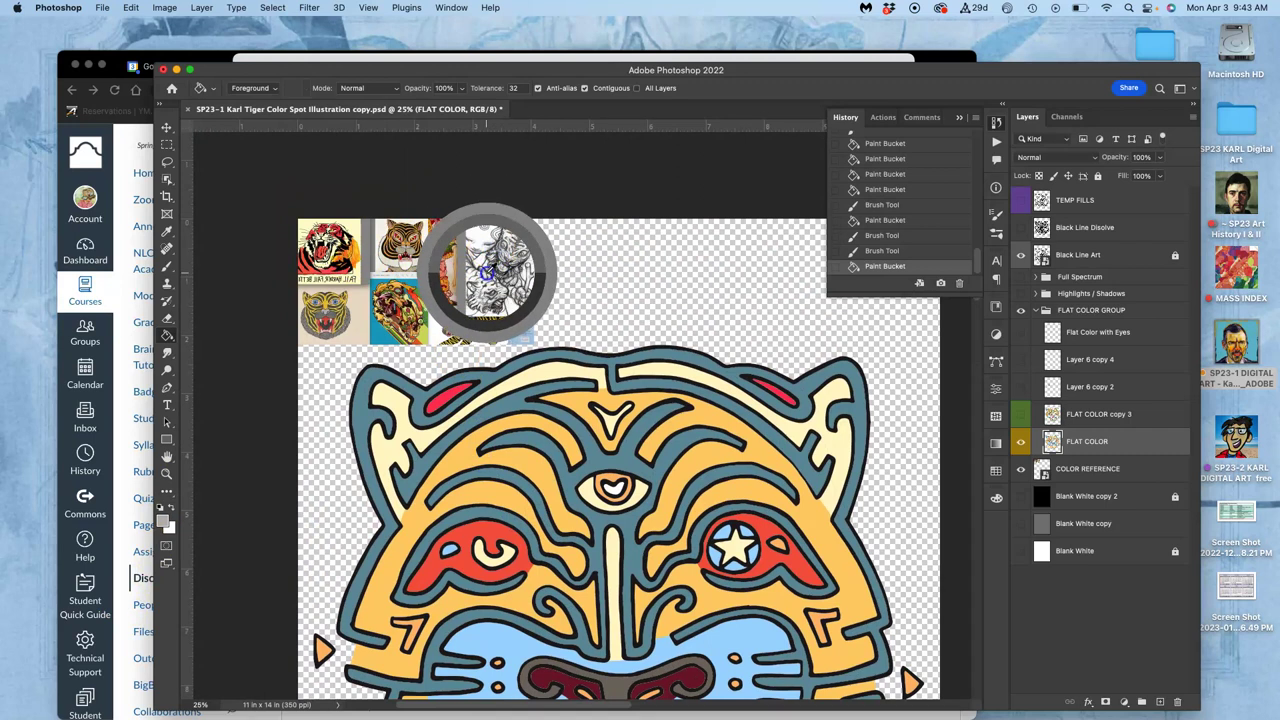
left_click_drag(487, 270, 493, 262)
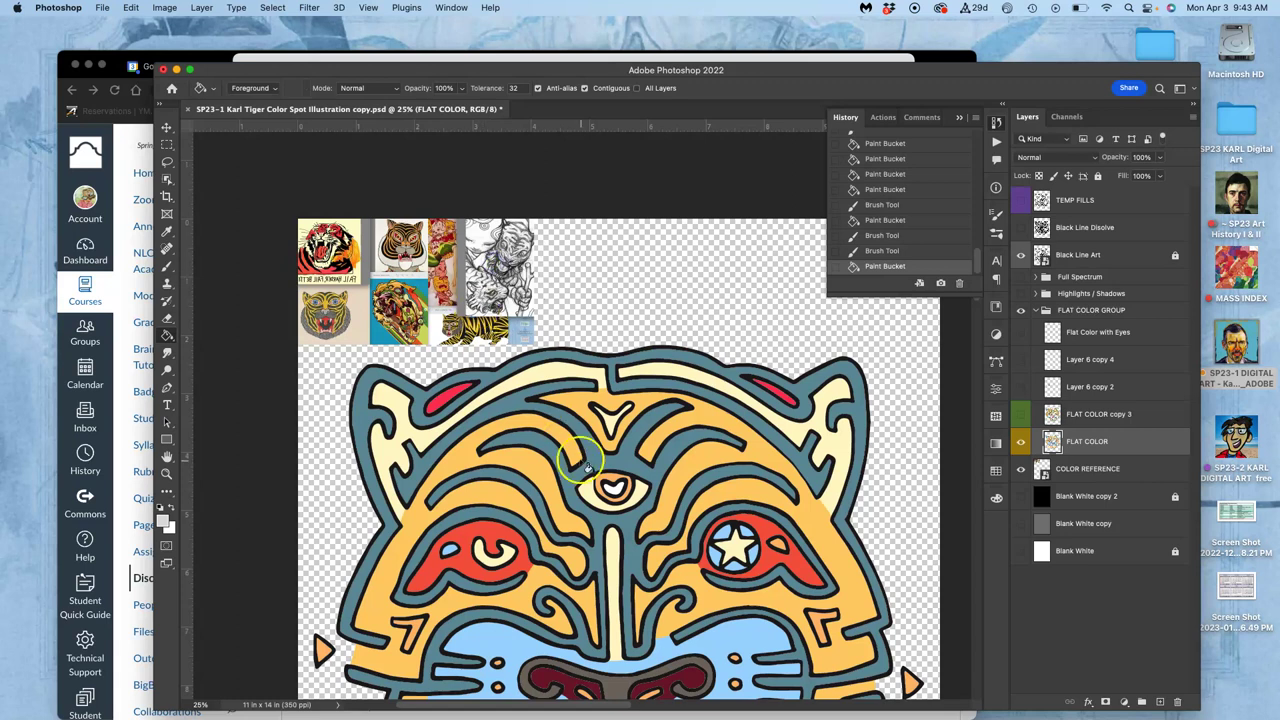
Brush a short light gray line separating the chin from the fur at the left side of the jaw
scroll(590, 460, "down", 10)
scroll(560, 328, "down", 1)
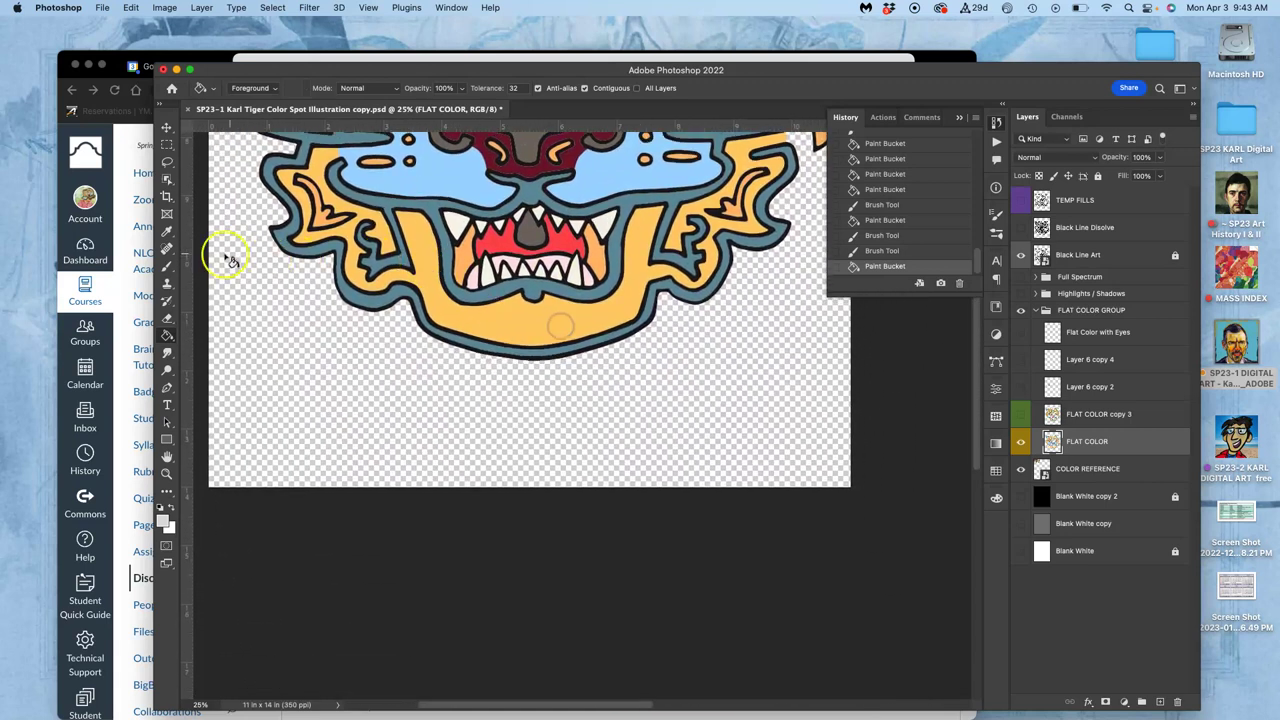
left_click(167, 267)
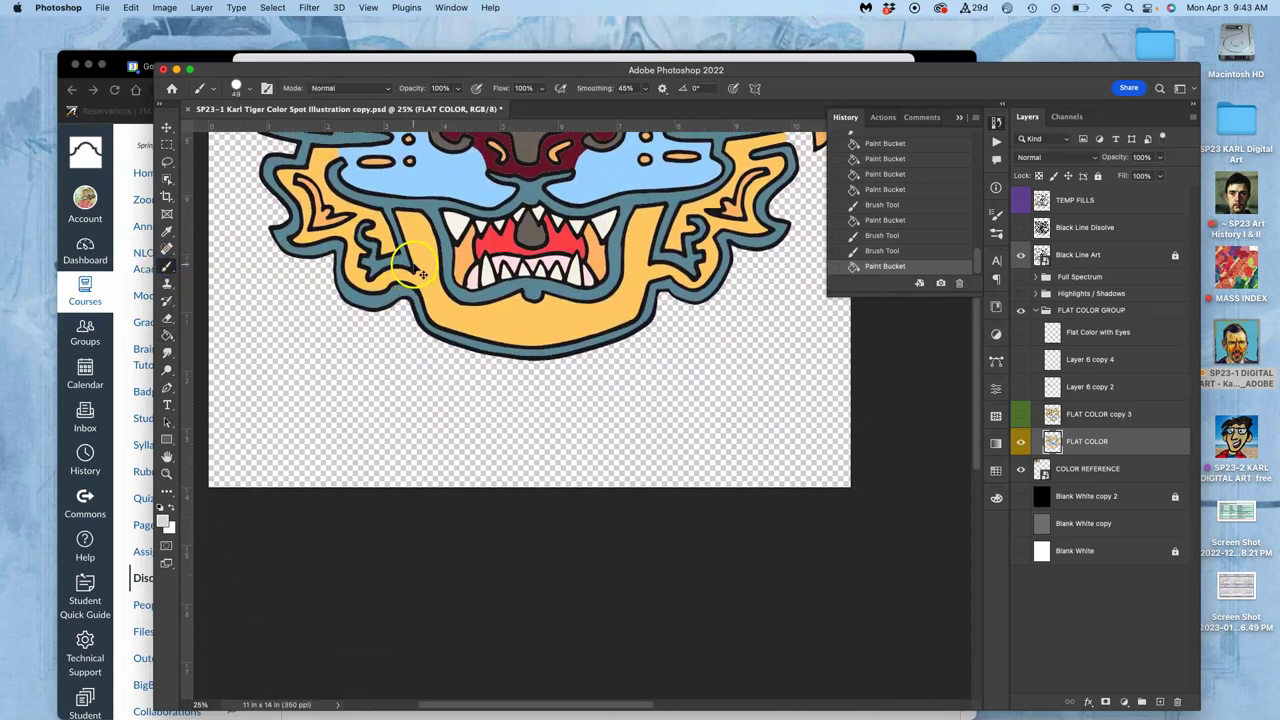
key("super+plus")
key("super+plus")
key("super+plus")
left_click_drag(360, 246, 538, 483)
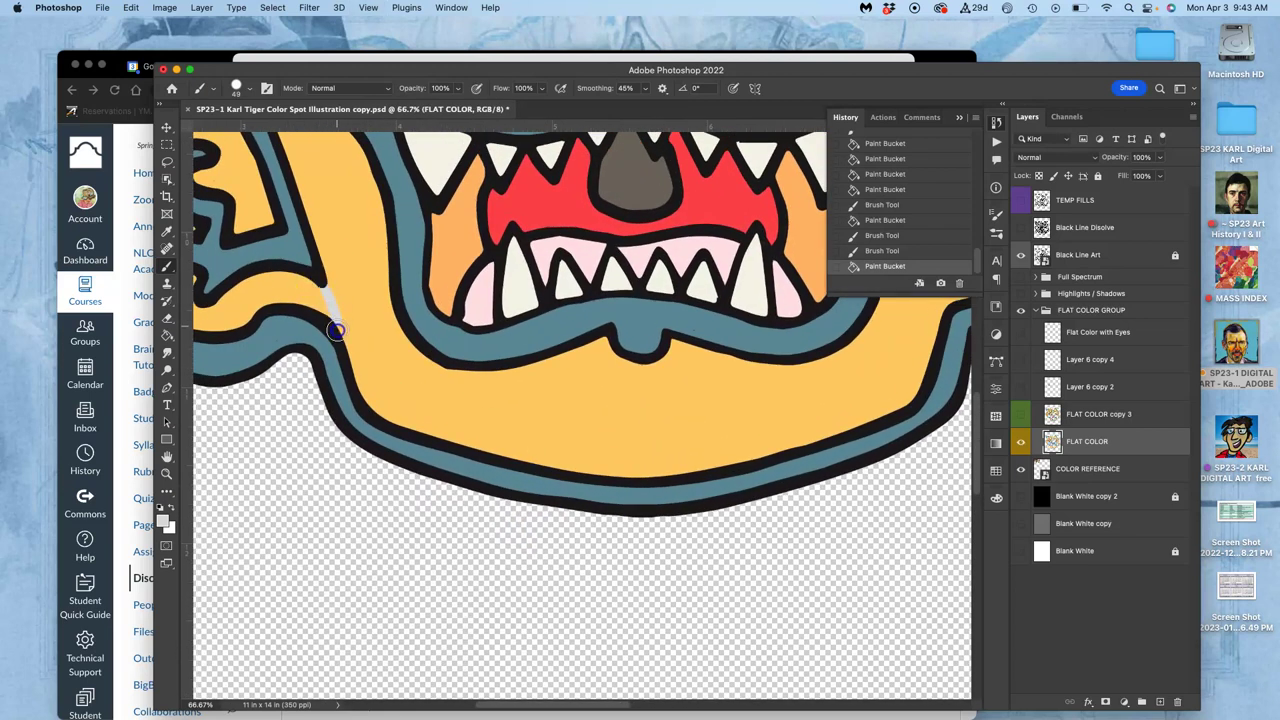
left_click_drag(338, 344, 340, 348)
Brush a matching light gray line at the right side of the jaw and fill the enclosed chin with light gray
left_click_drag(630, 306, 393, 314)
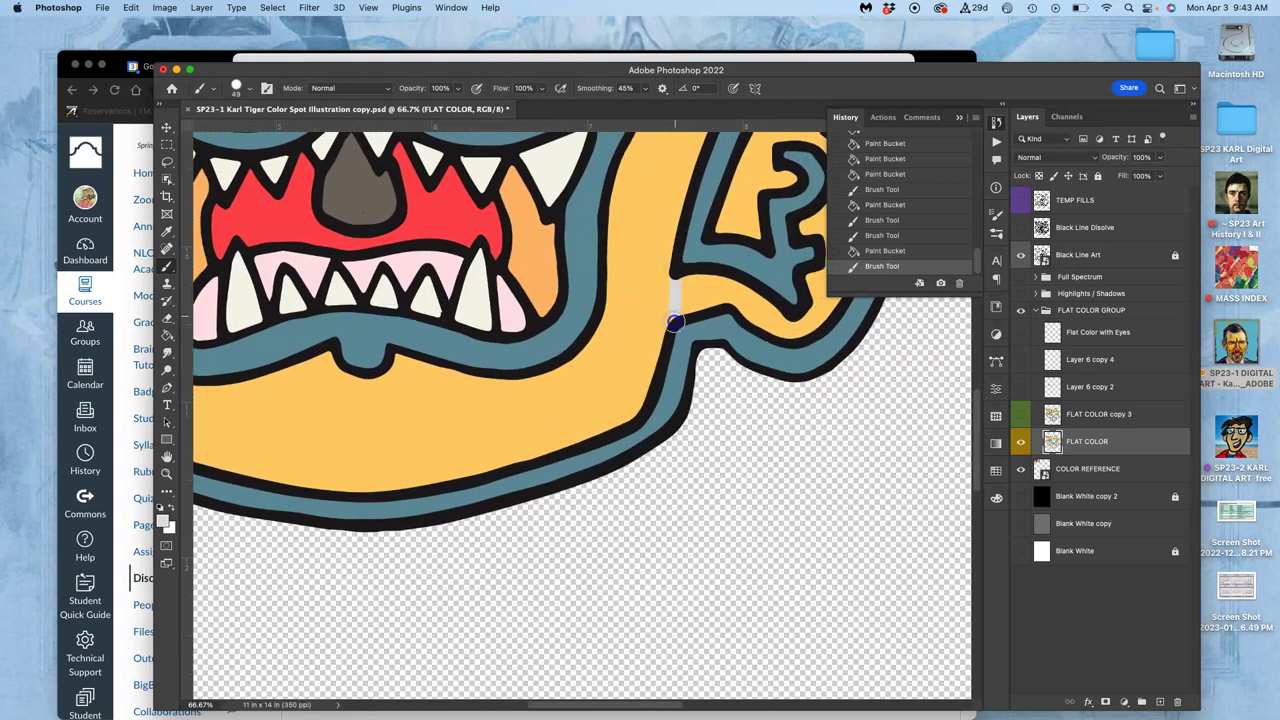
left_click_drag(675, 322, 671, 324)
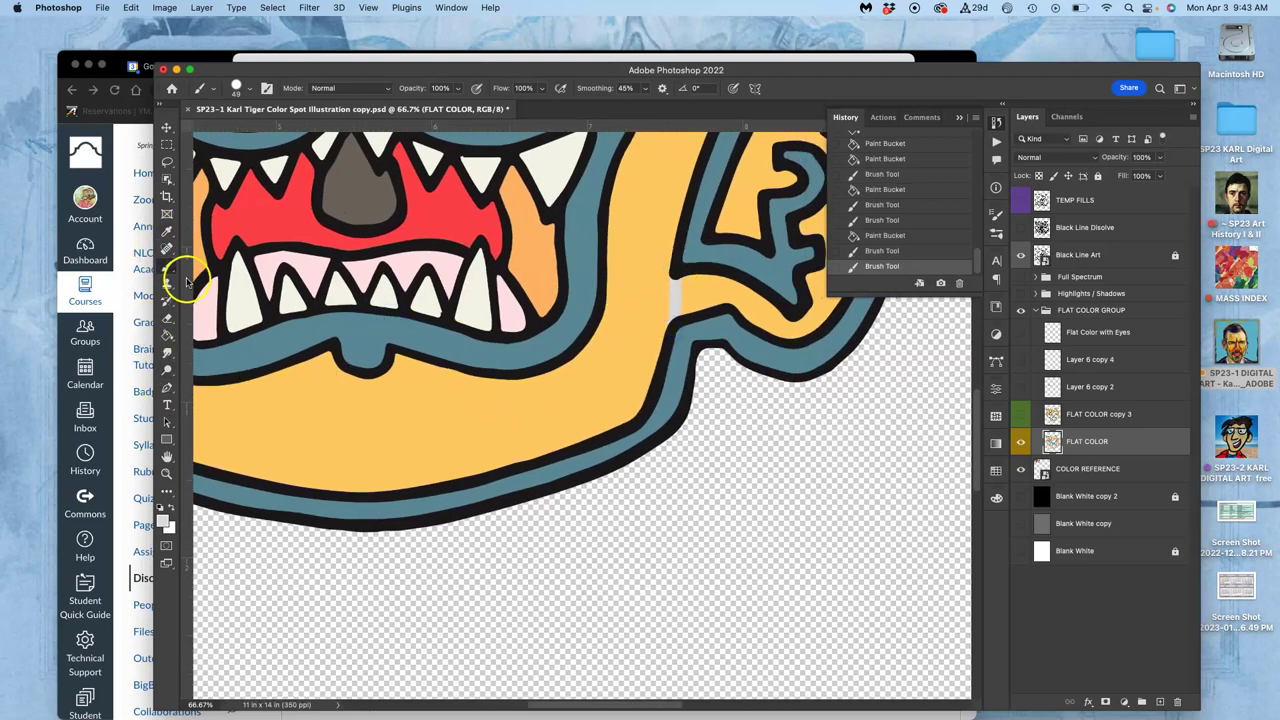
left_click(167, 335)
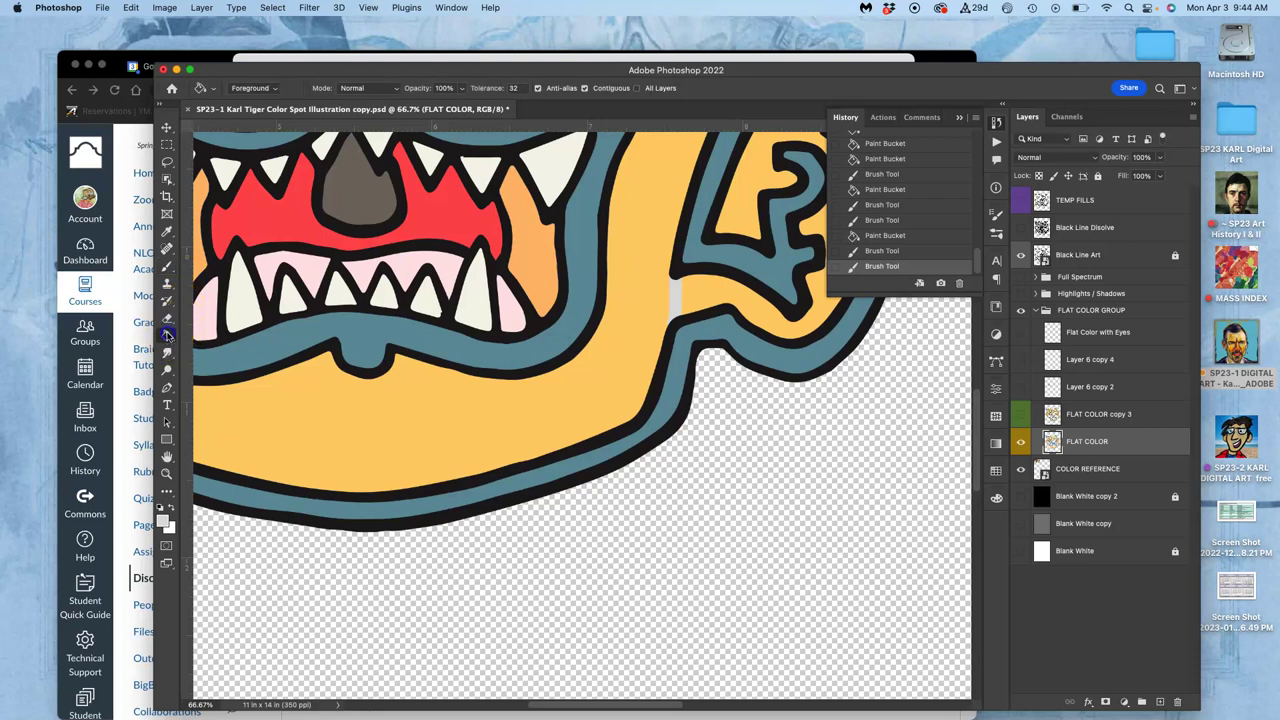
left_click(622, 367)
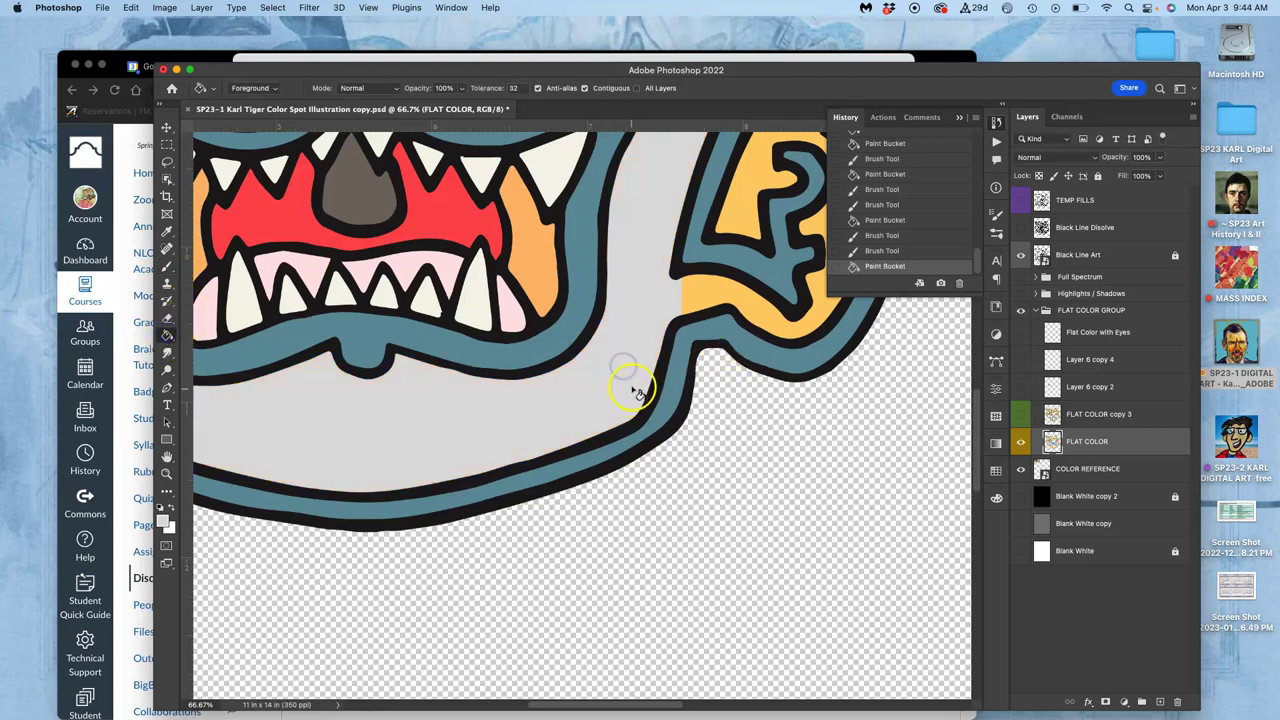
Fill the rounded dark gray shape inside the open mouth with light gray
key("super+minus")
key("super+minus")
key("super+minus")
key("super+minus")
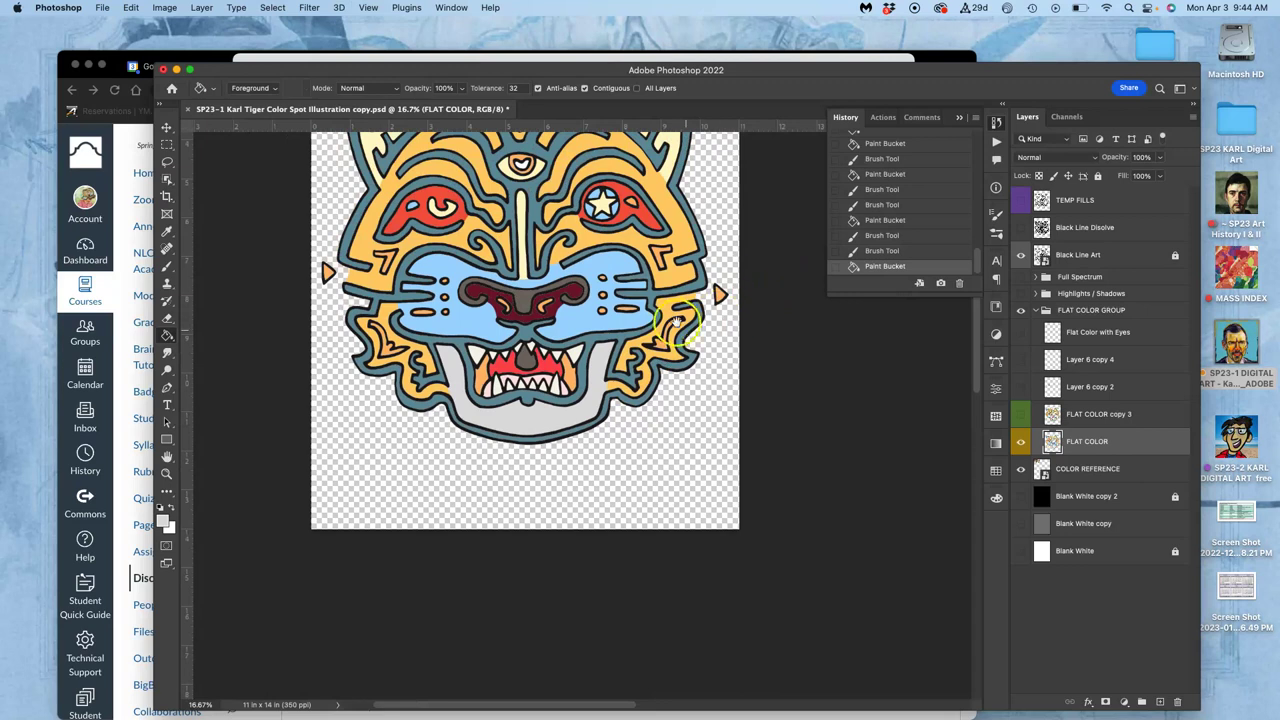
scroll(676, 322, "up", 3)
left_click(549, 438)
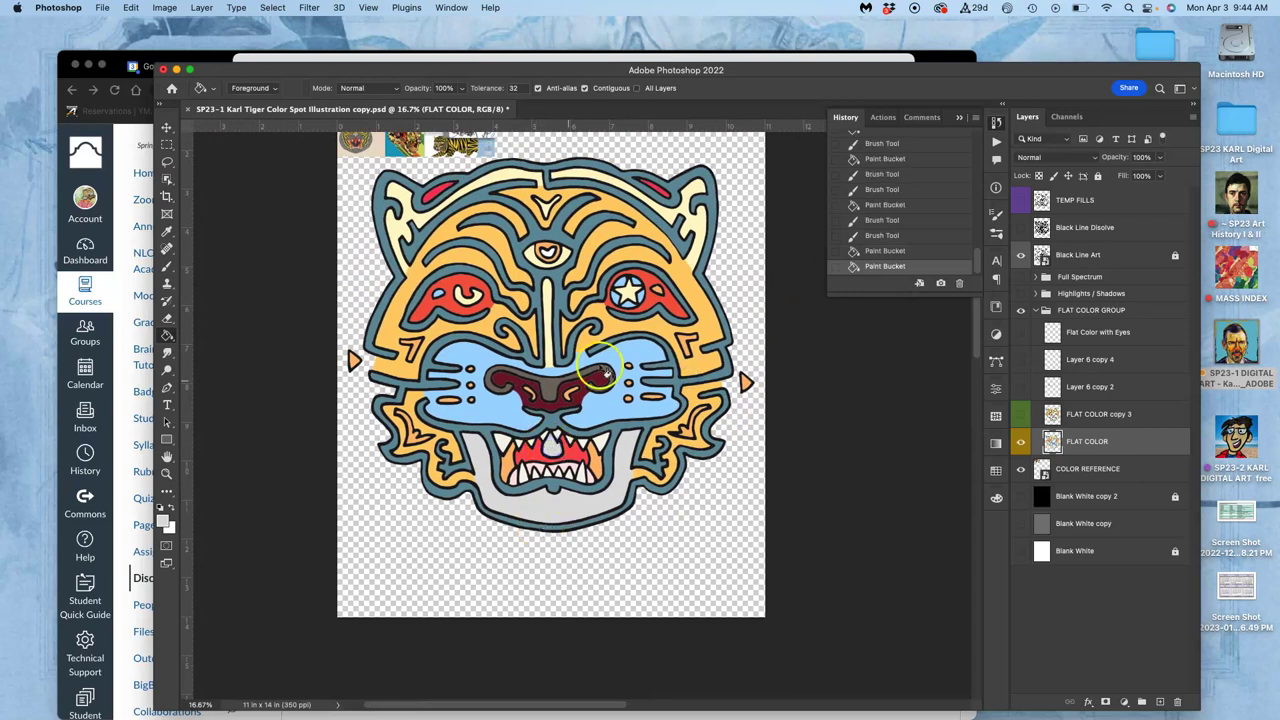
Show the FLAT COLOR copy 3 layer, toggle the FLAT COLOR layer off and on, and examine the nose and mouth coloring up close
left_click(1020, 414)
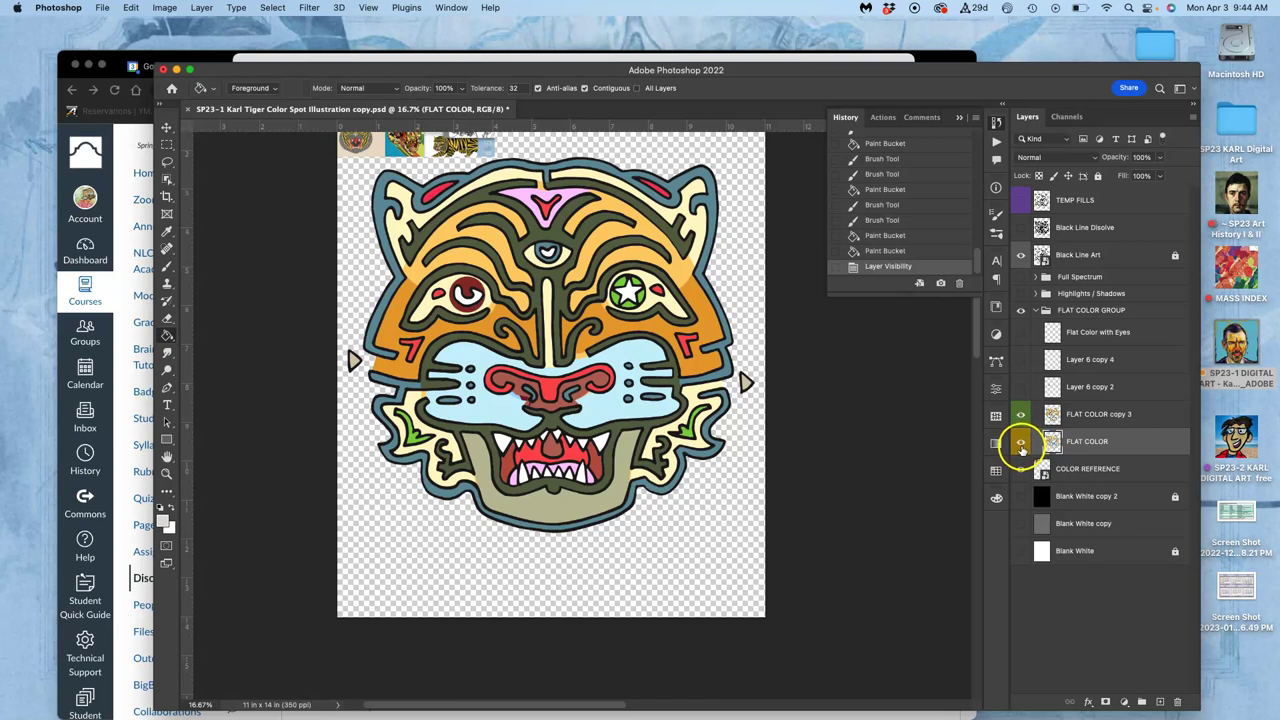
left_click(1020, 443)
left_click(1020, 441)
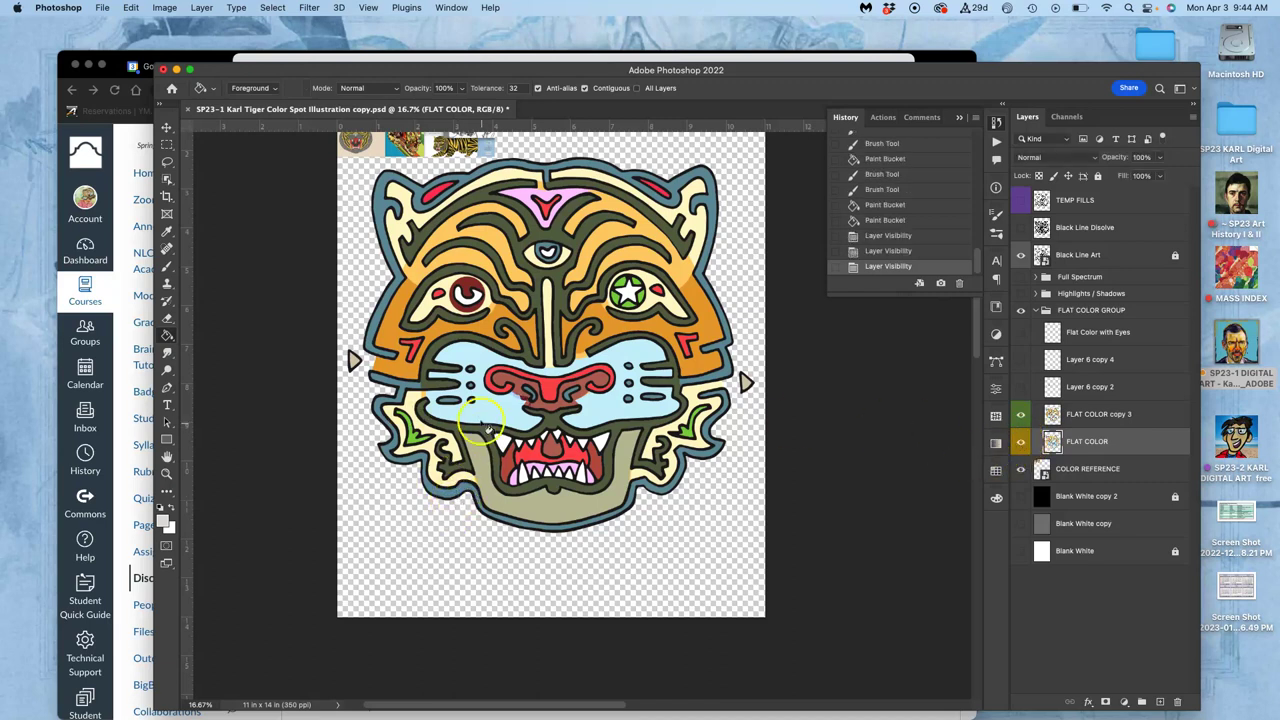
key("super+plus")
key("super+plus")
key("super+plus")
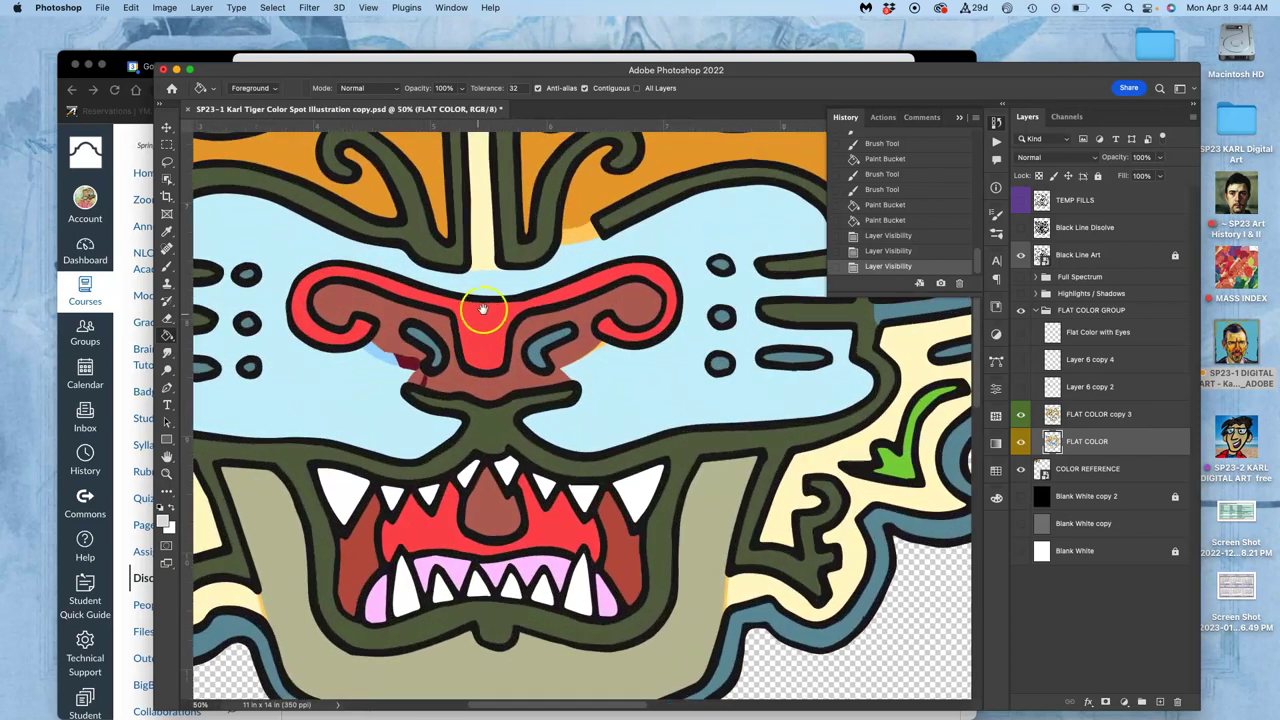
left_click_drag(484, 312, 640, 250)
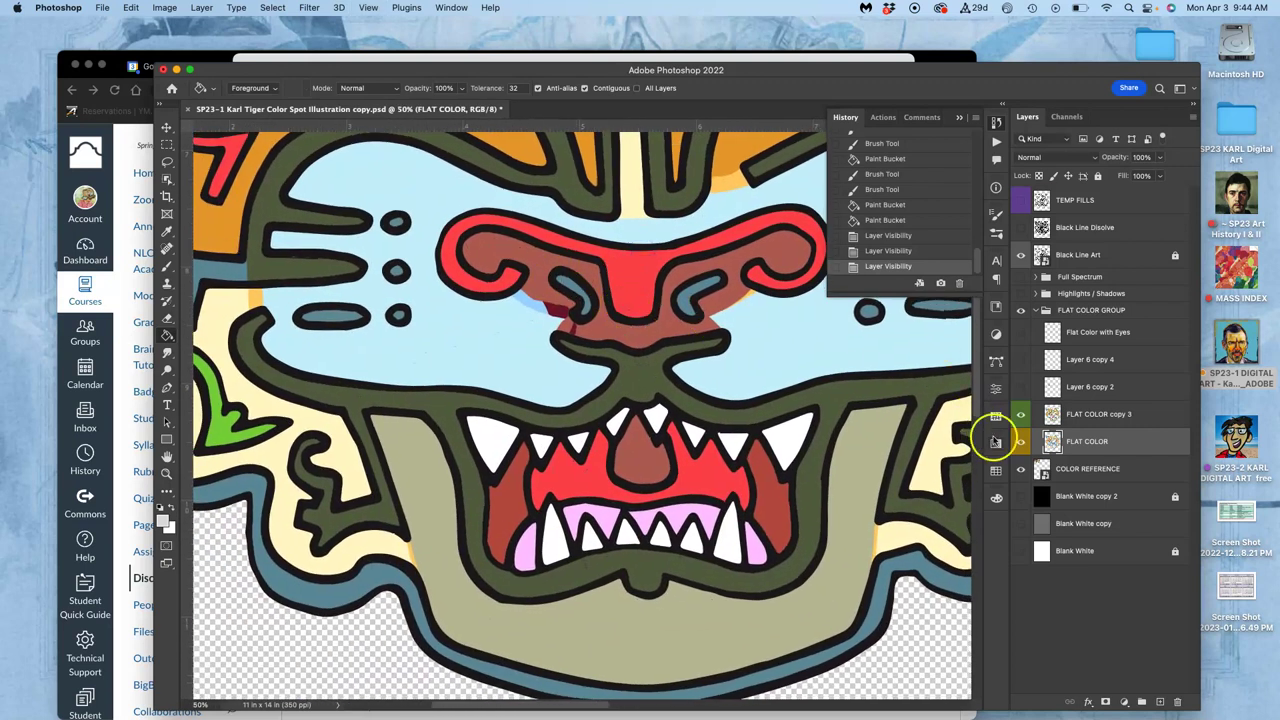
Toggle the FLAT COLOR and FLAT COLOR copy 3 layers off and on to compare the two versions of the tiger's coloring
left_click(1020, 442)
left_click(1020, 441)
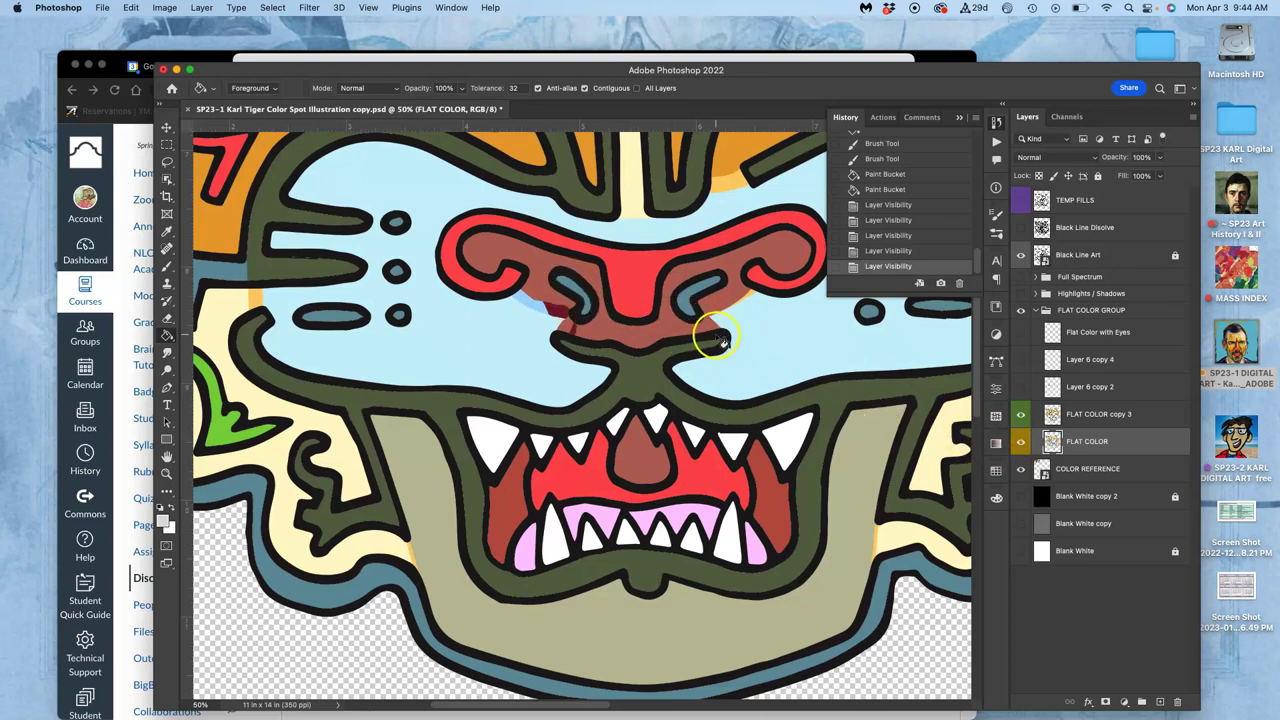
left_click(1021, 414)
left_click(1021, 414)
left_click(1024, 416)
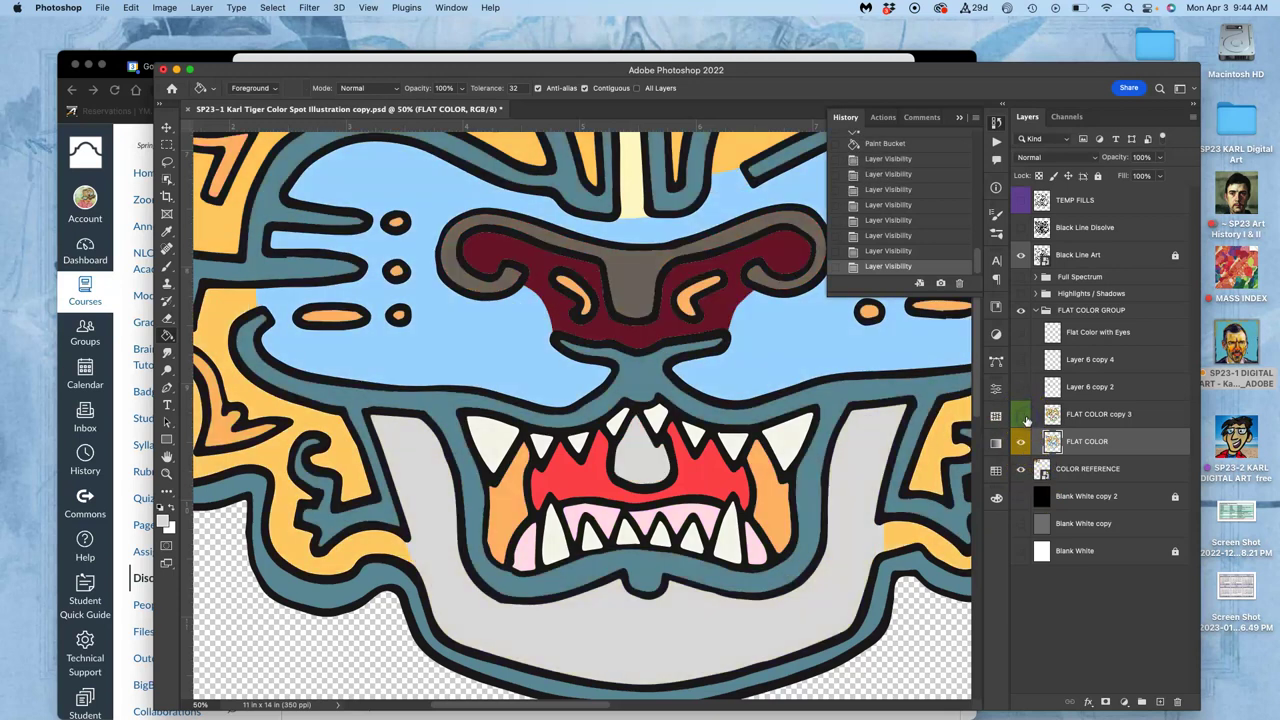
left_click(1022, 415)
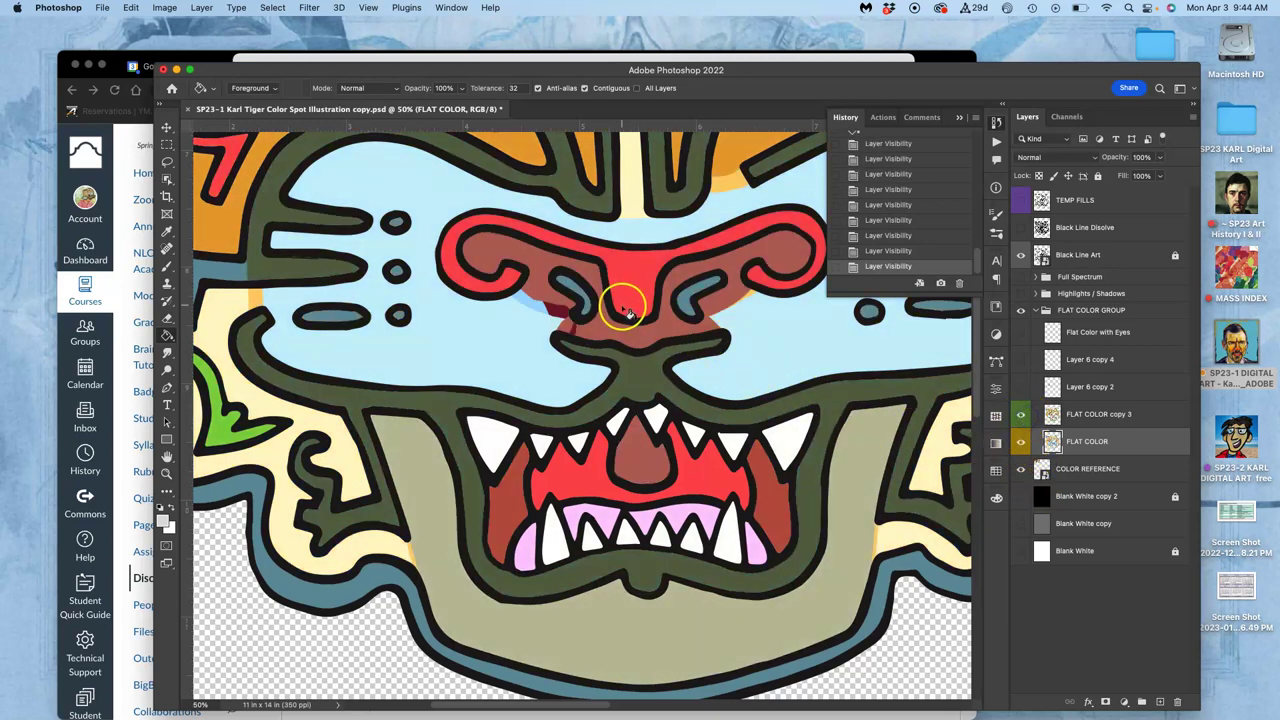
left_click_drag(613, 300, 650, 295)
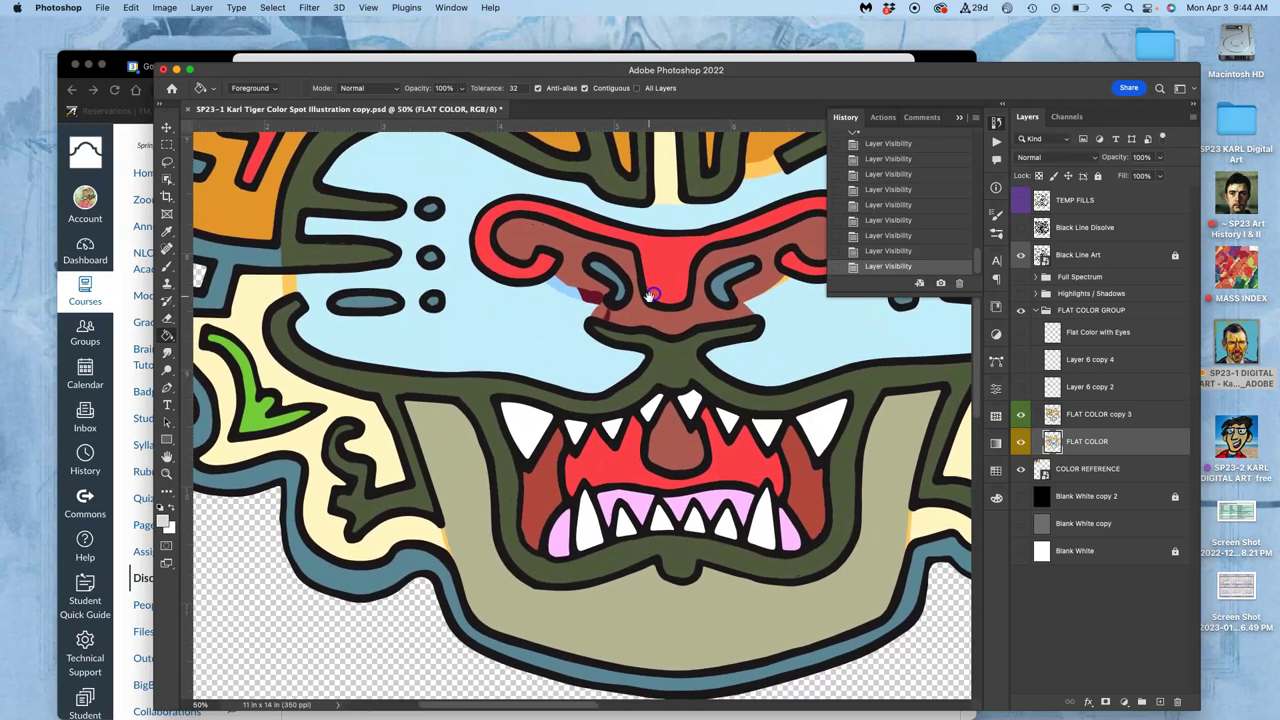
Revert the document to its original history snapshot and show the FLAT COLOR copy 3 layer
left_click(996, 124)
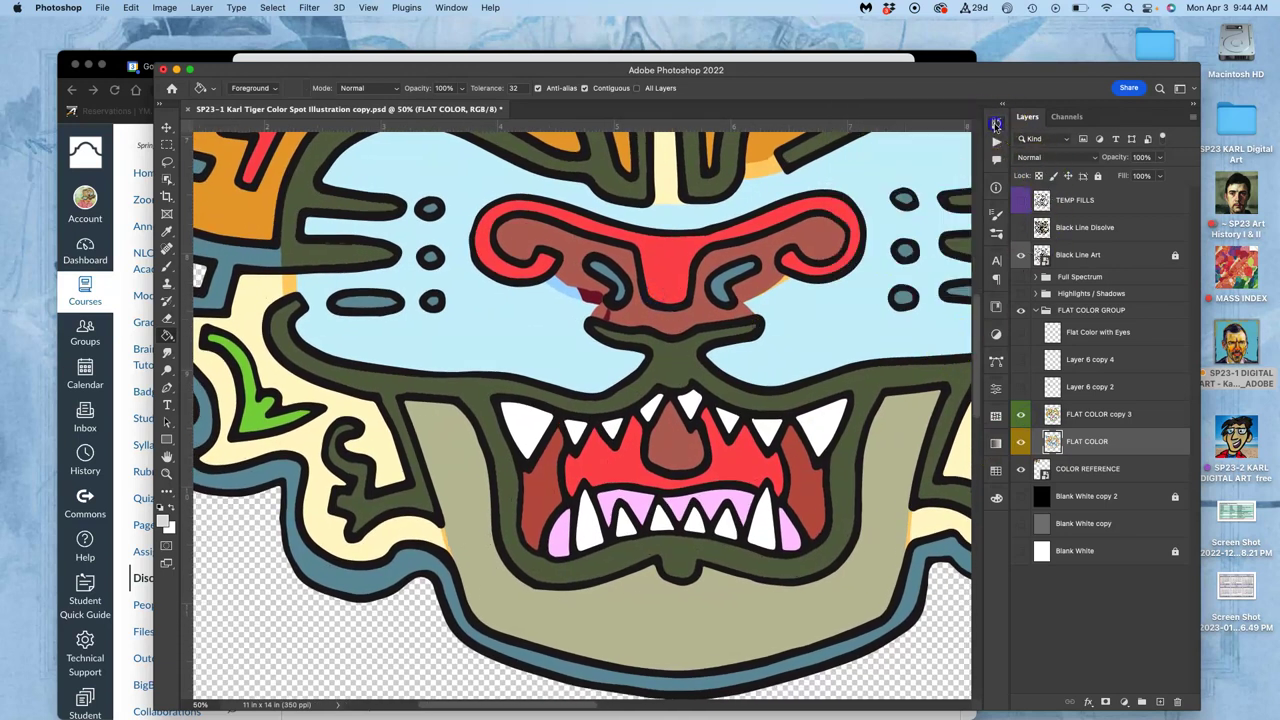
left_click(995, 124)
left_click_drag(979, 258, 968, 132)
left_click(913, 150)
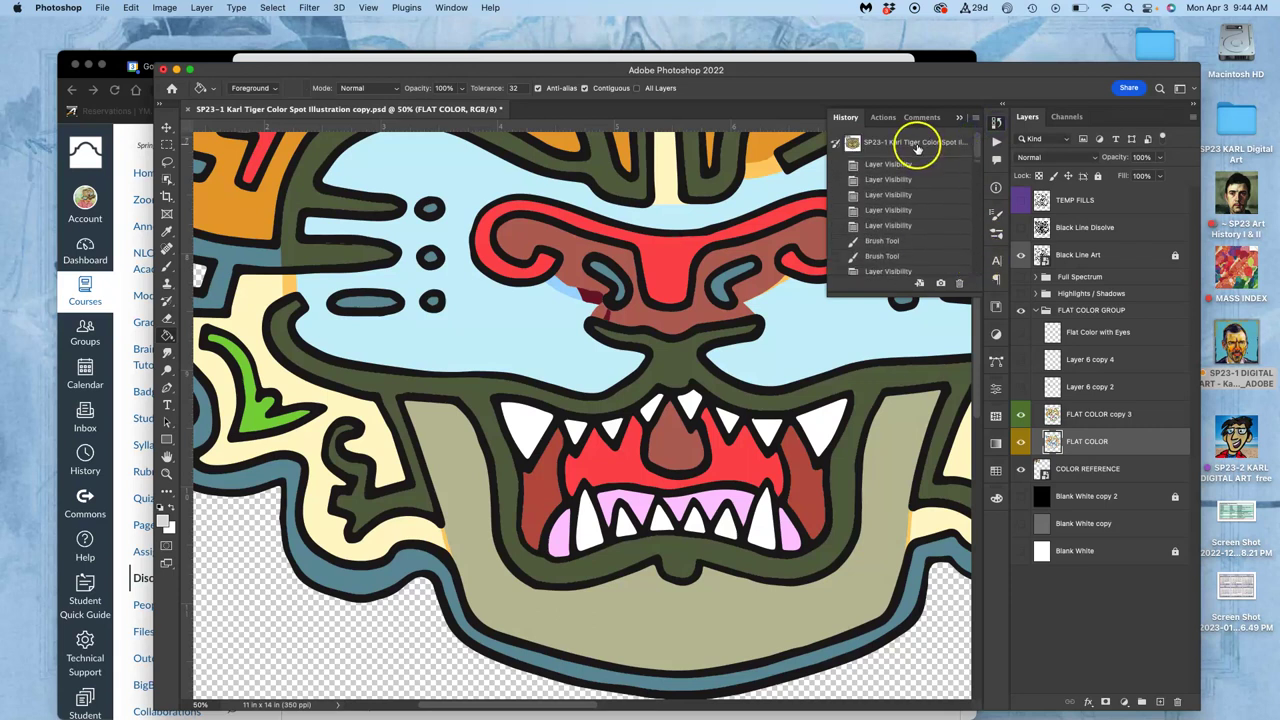
left_click(1020, 414)
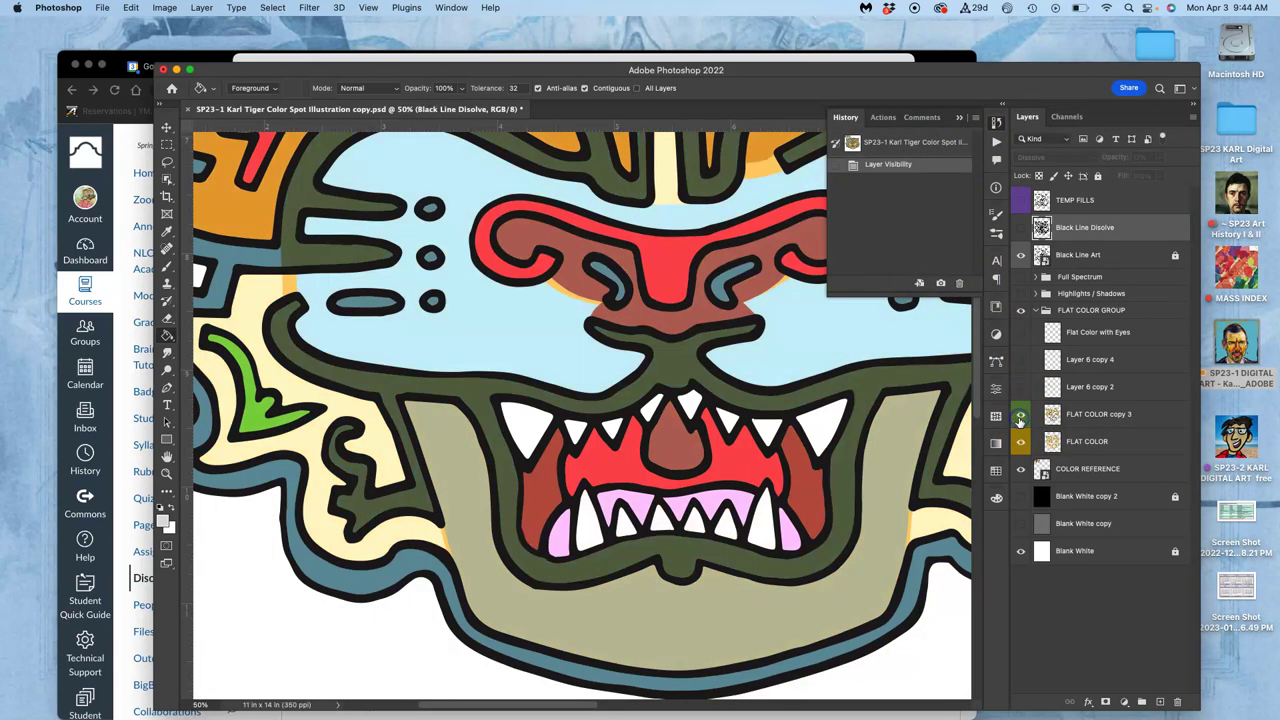
Examine the orange slivers along the jaw edges and nose up close, checking them with the FLAT COLOR layer hidden and shown
scroll(677, 334, "up", 5)
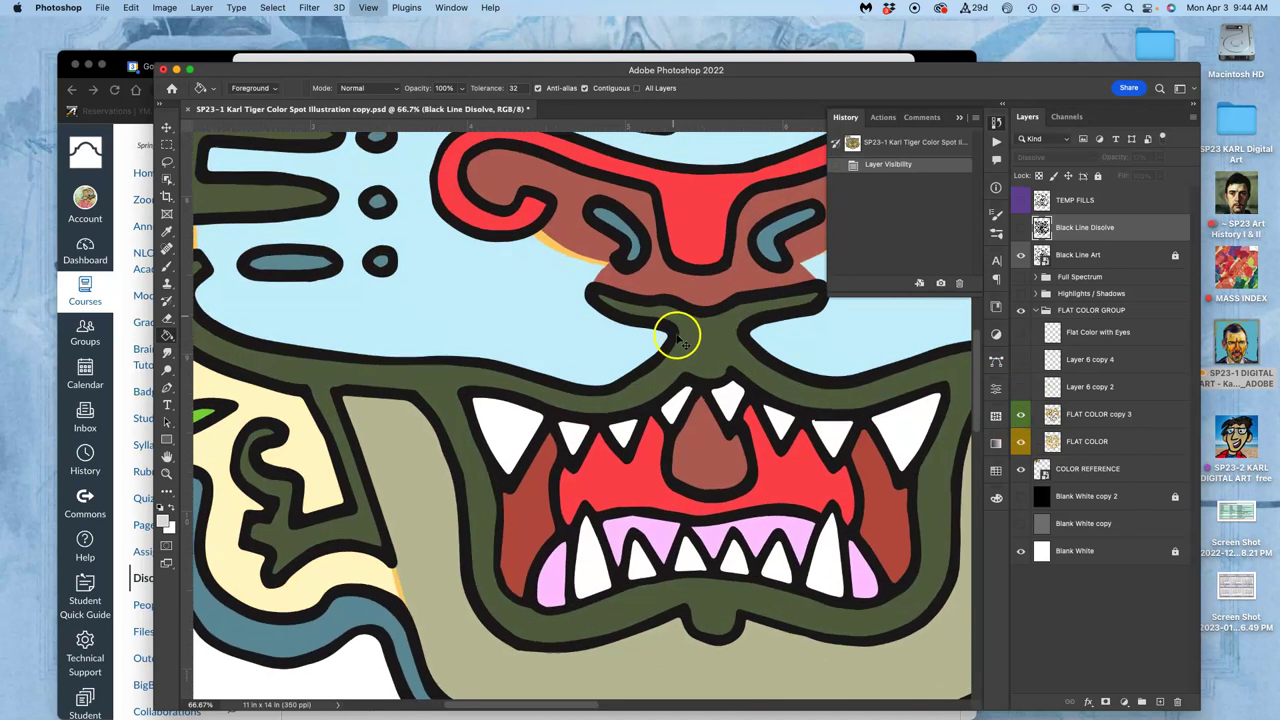
left_click_drag(552, 298, 597, 260)
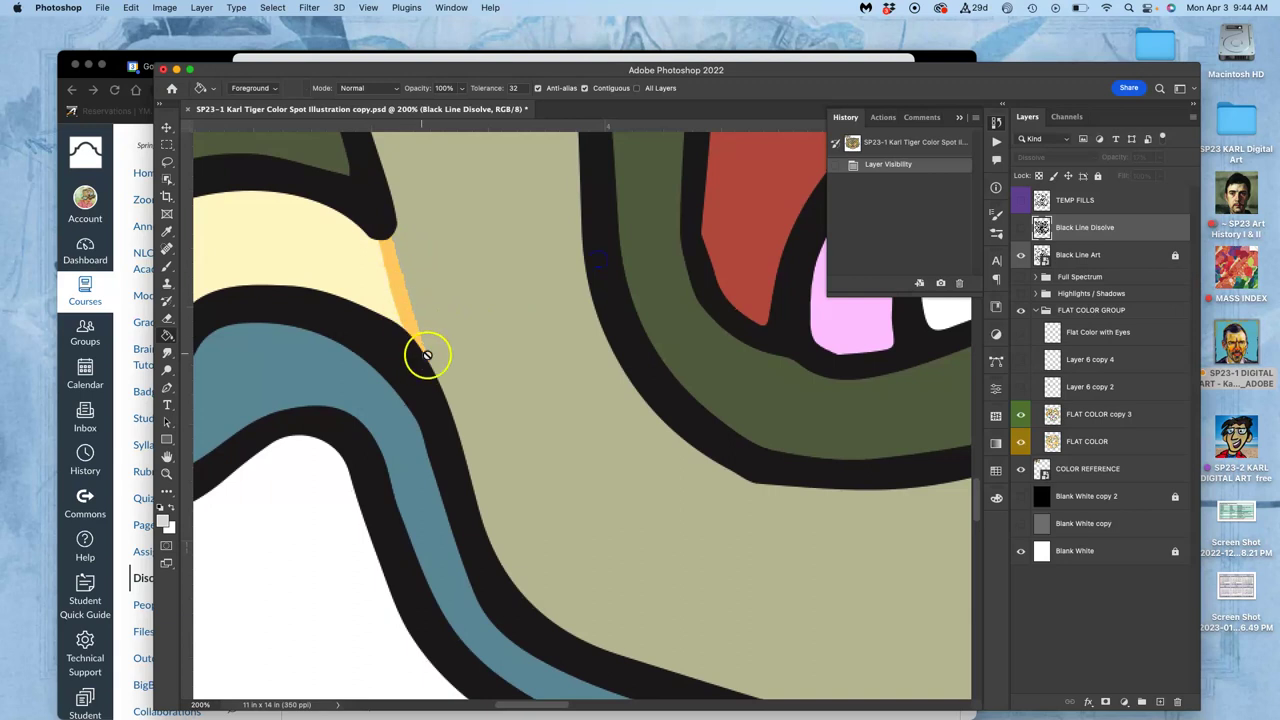
left_click_drag(683, 288, 329, 354)
left_click_drag(536, 276, 250, 200)
left_click_drag(800, 390, 403, 314)
left_click_drag(540, 200, 498, 244)
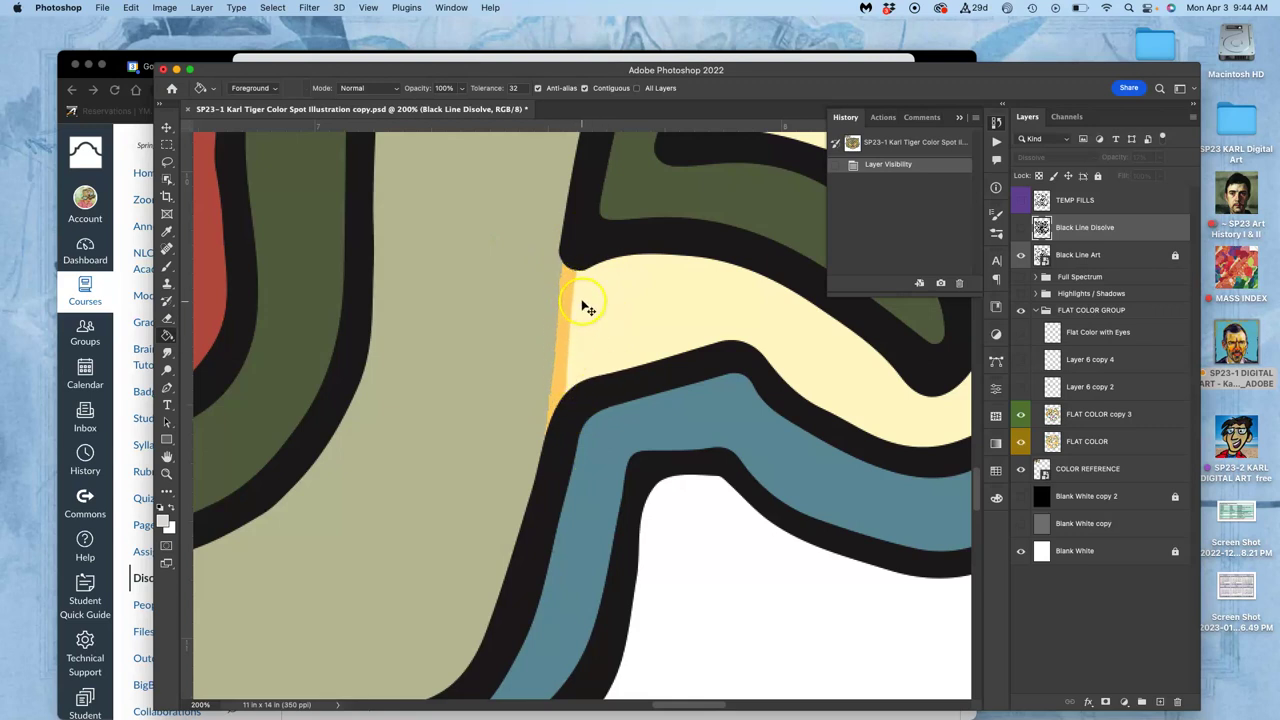
scroll(588, 308, "down", 5)
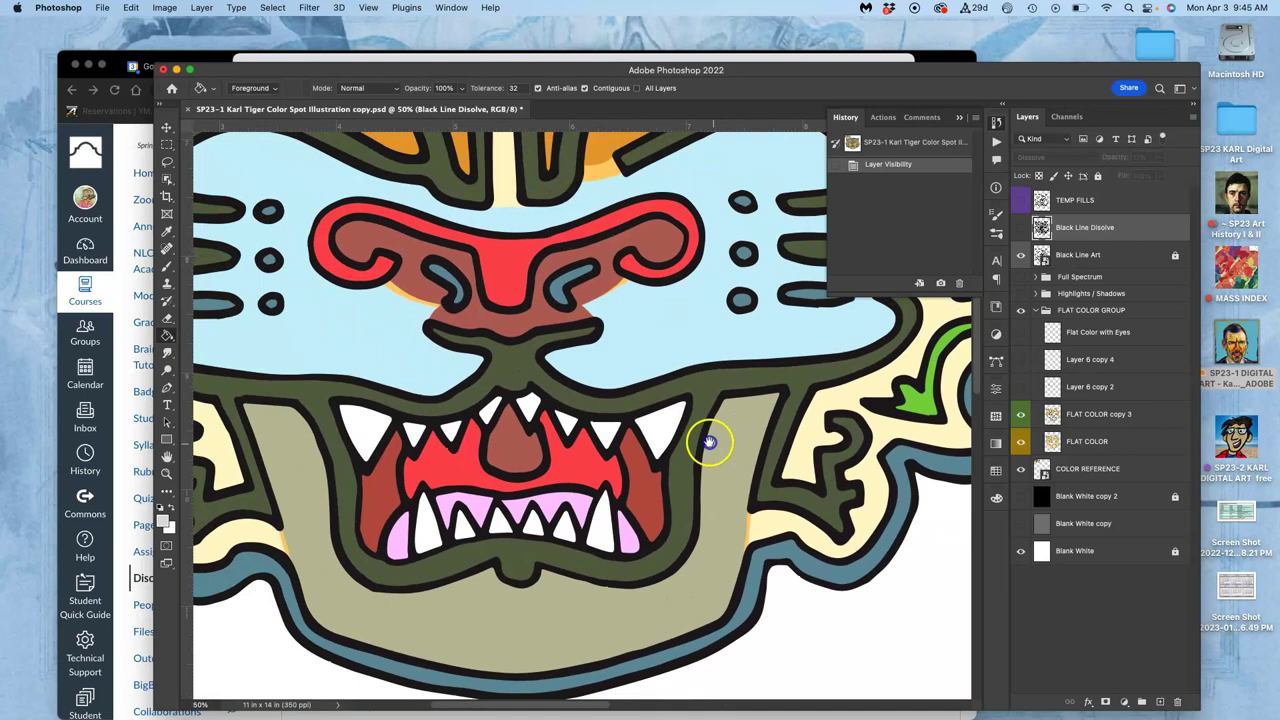
scroll(600, 329, "up", 4)
scroll(600, 329, "left", 4)
scroll(606, 300, "up", 3)
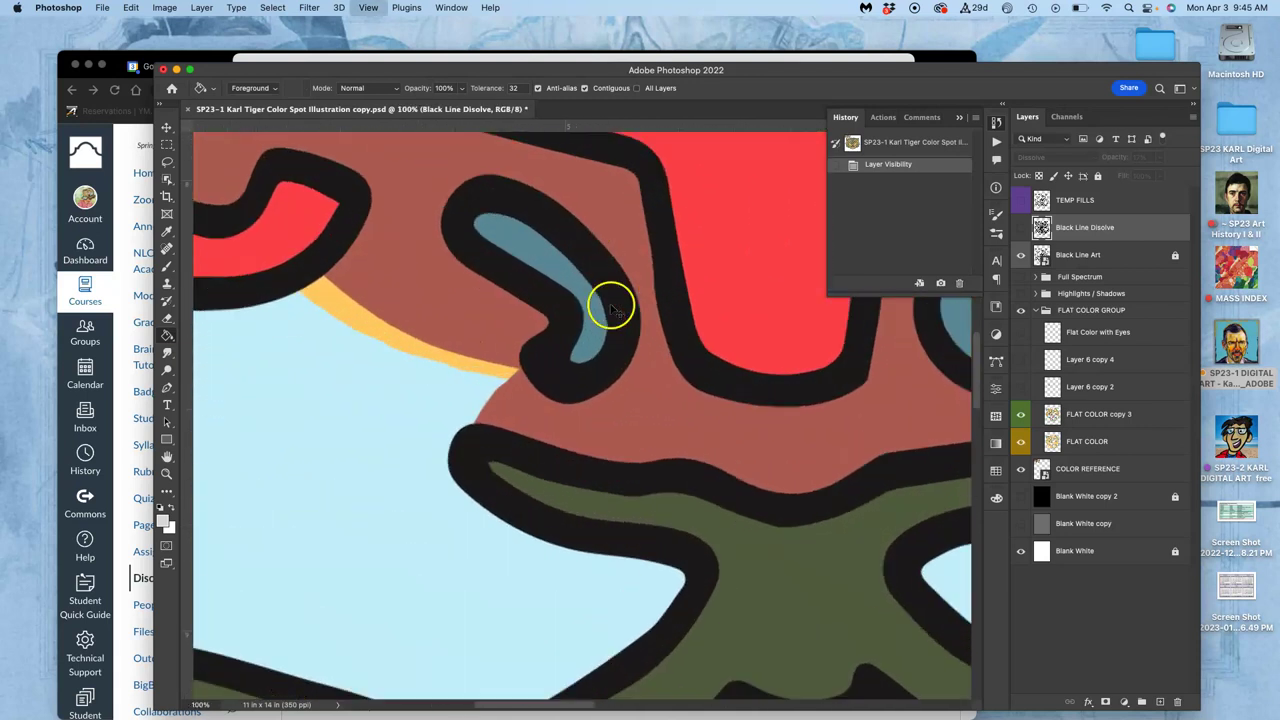
scroll(610, 310, "up", 3)
left_click(1021, 442)
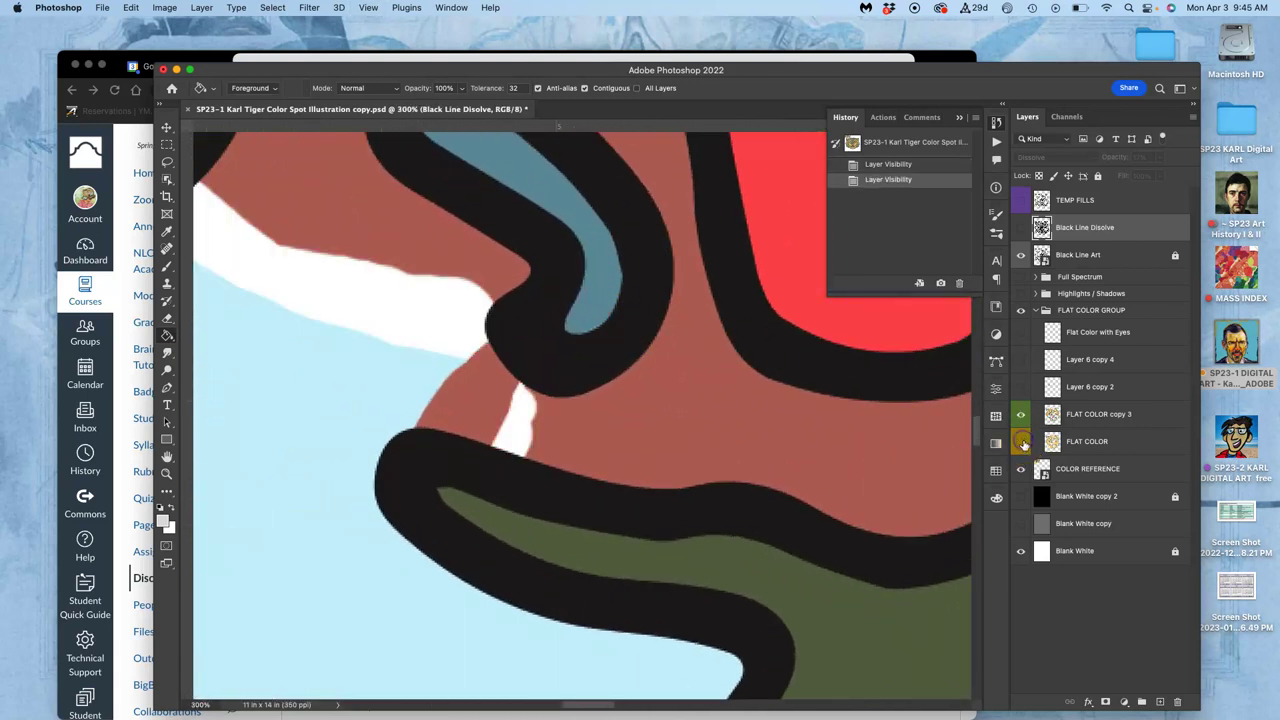
left_click(1021, 442)
Duplicate the FLAT COLOR layer and merge the duplicate with the FLAT COLOR copy 3 layer
left_click(1085, 420)
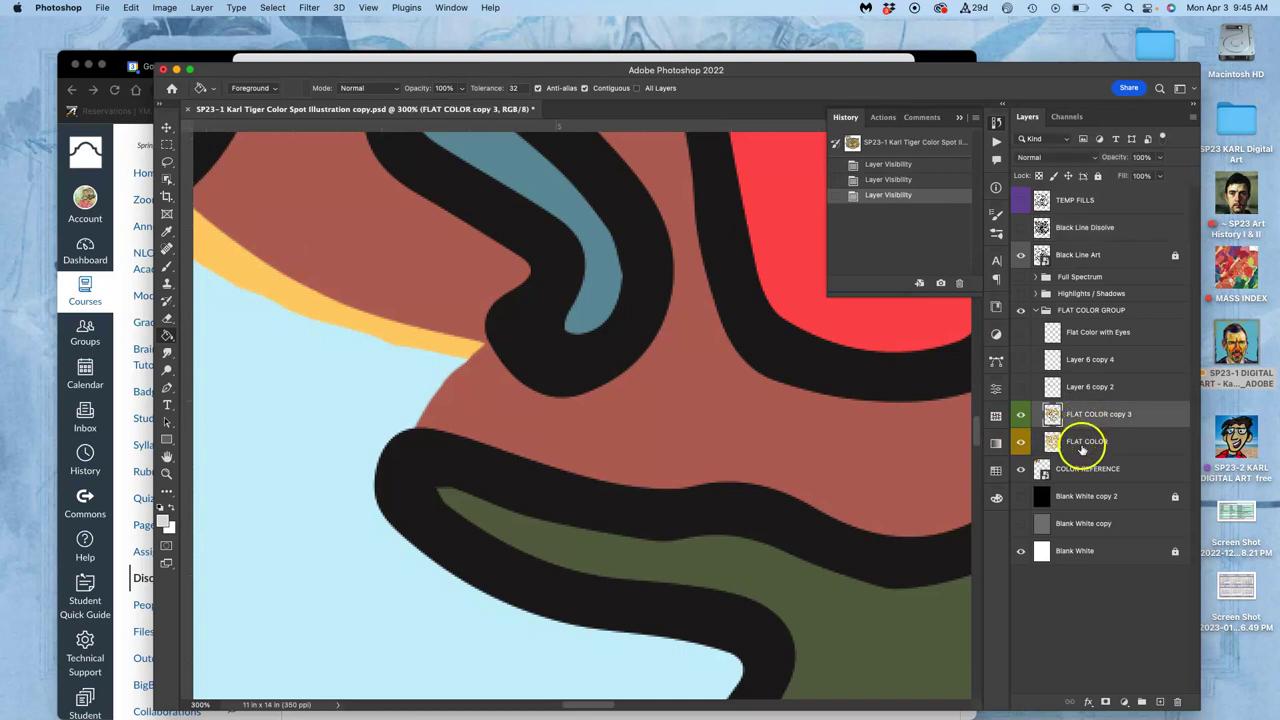
left_click(1081, 445)
key("super+j")
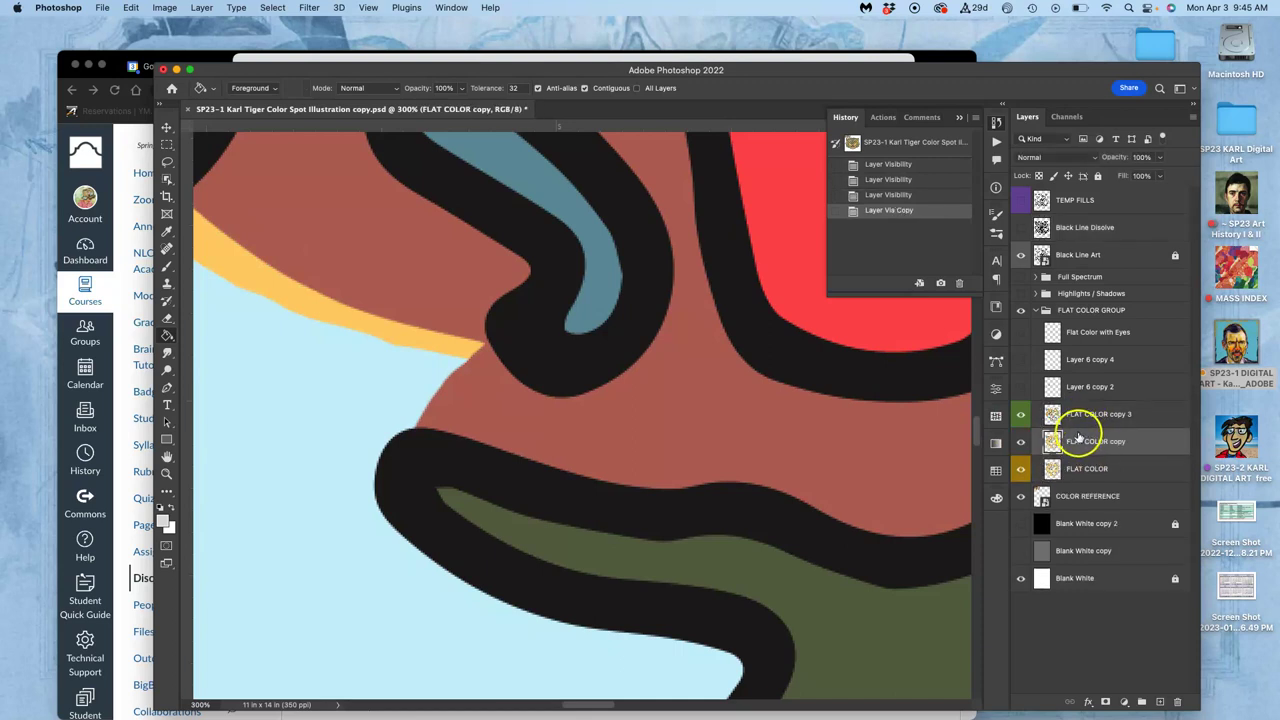
left_click(1078, 417, "shift")
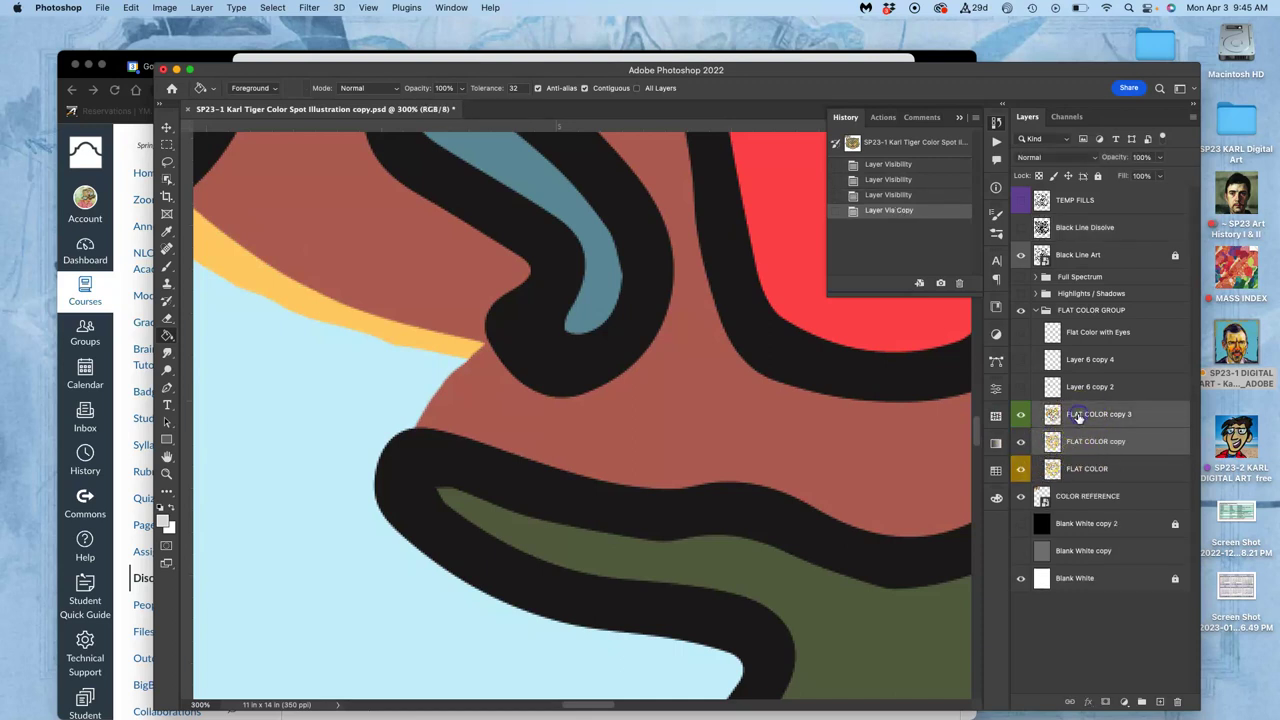
key("super+e")
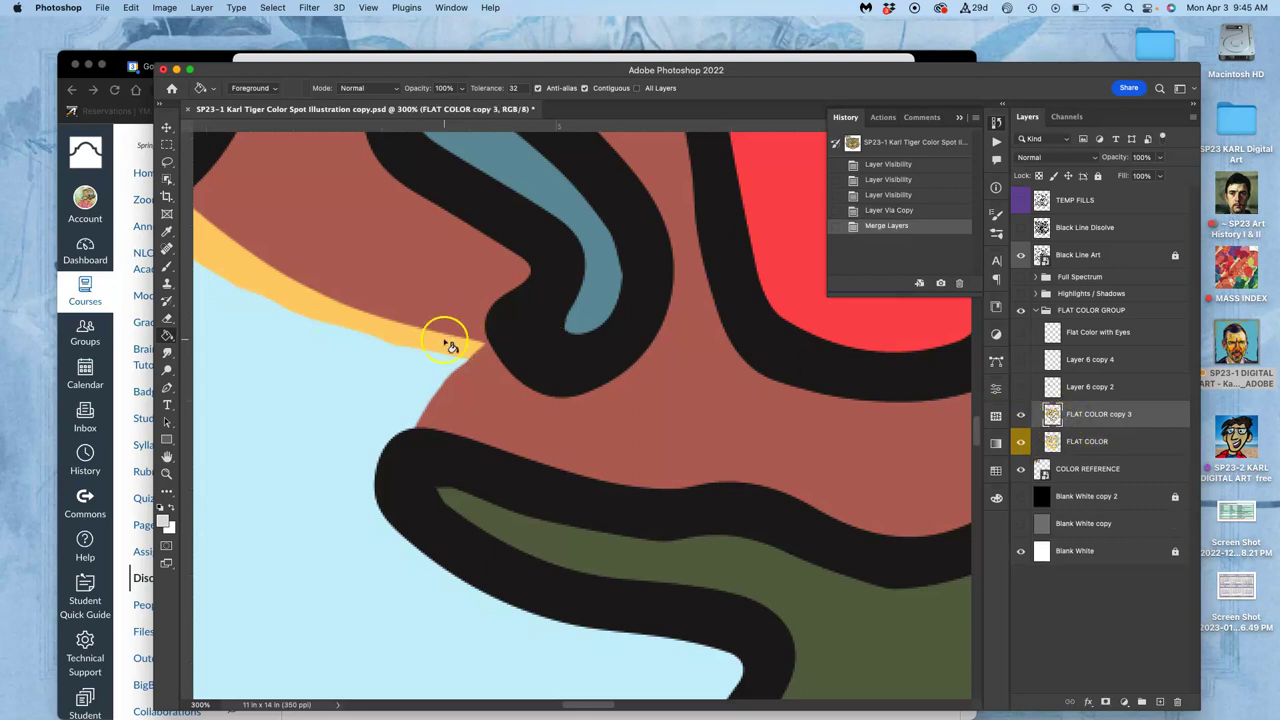
Assign the green color label to the merged FLAT COLOR copy 3 layer
left_click(1021, 413)
right_click(1022, 410)
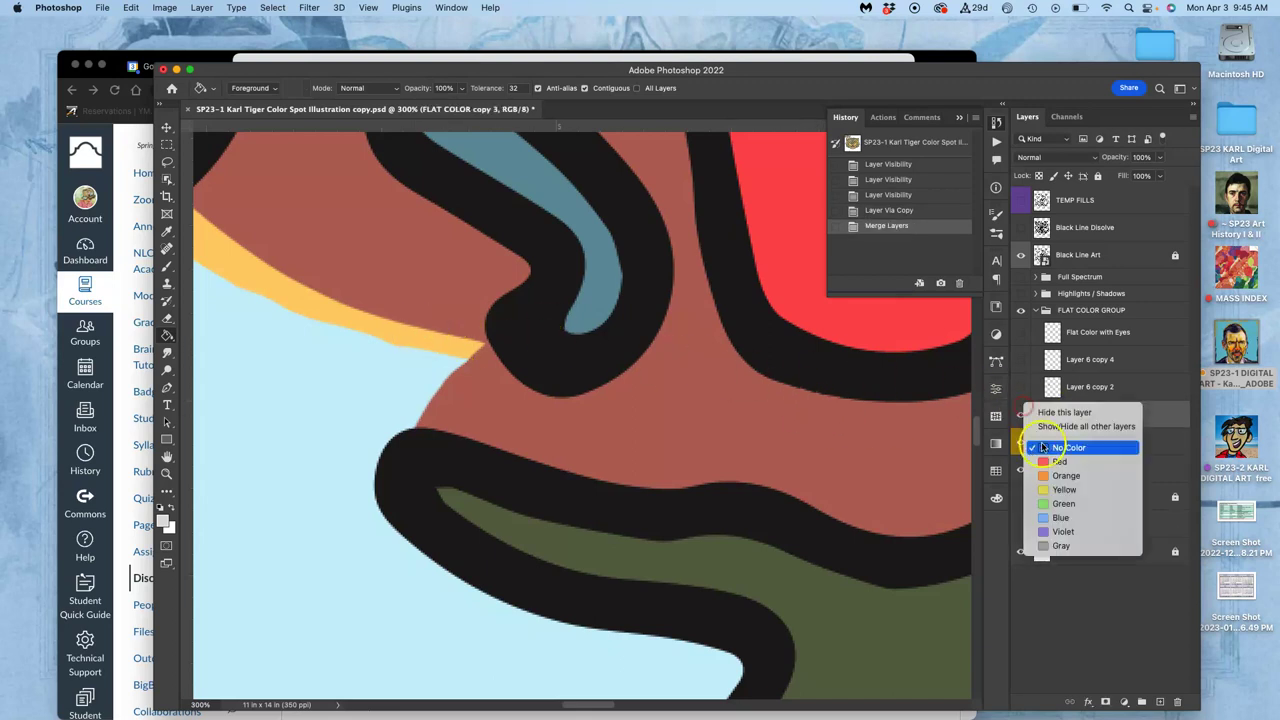
left_click(1047, 503)
Try filling the orange sliver below the left nostril with the face's light blue, and undo the fill
key("super+minus")
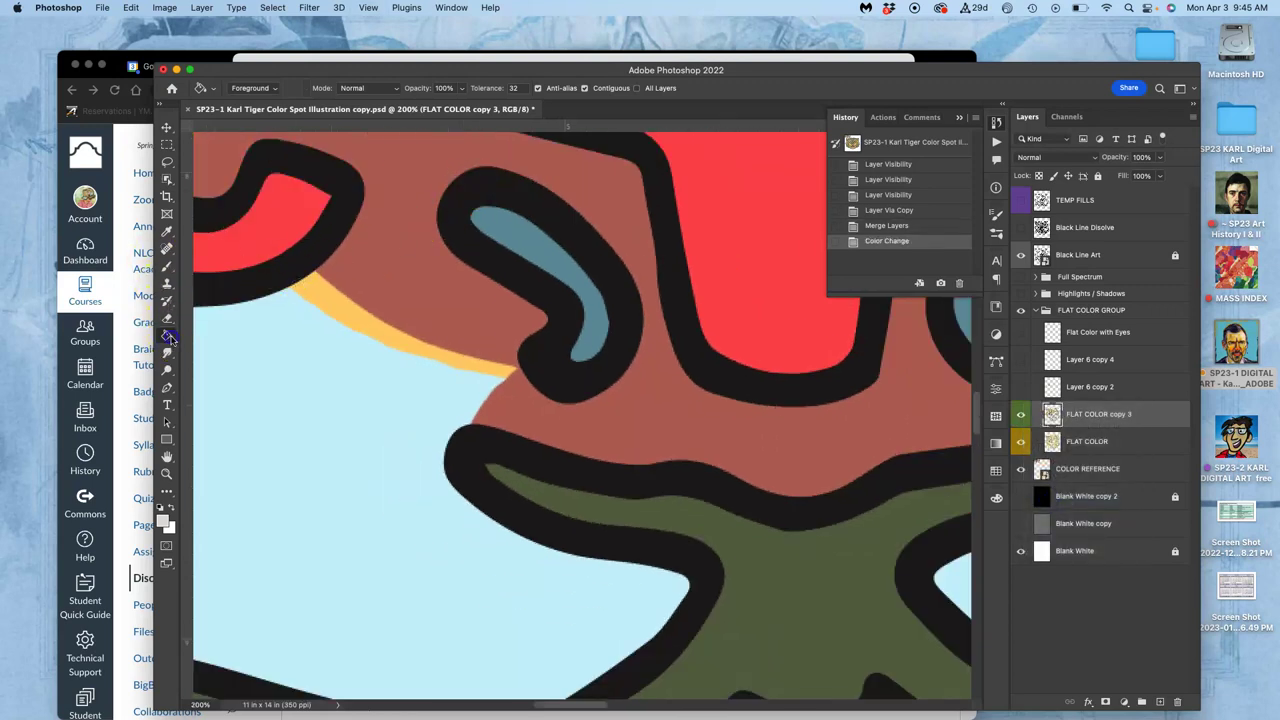
left_click(370, 340)
key("super+minus")
key("super+minus")
key("super+minus")
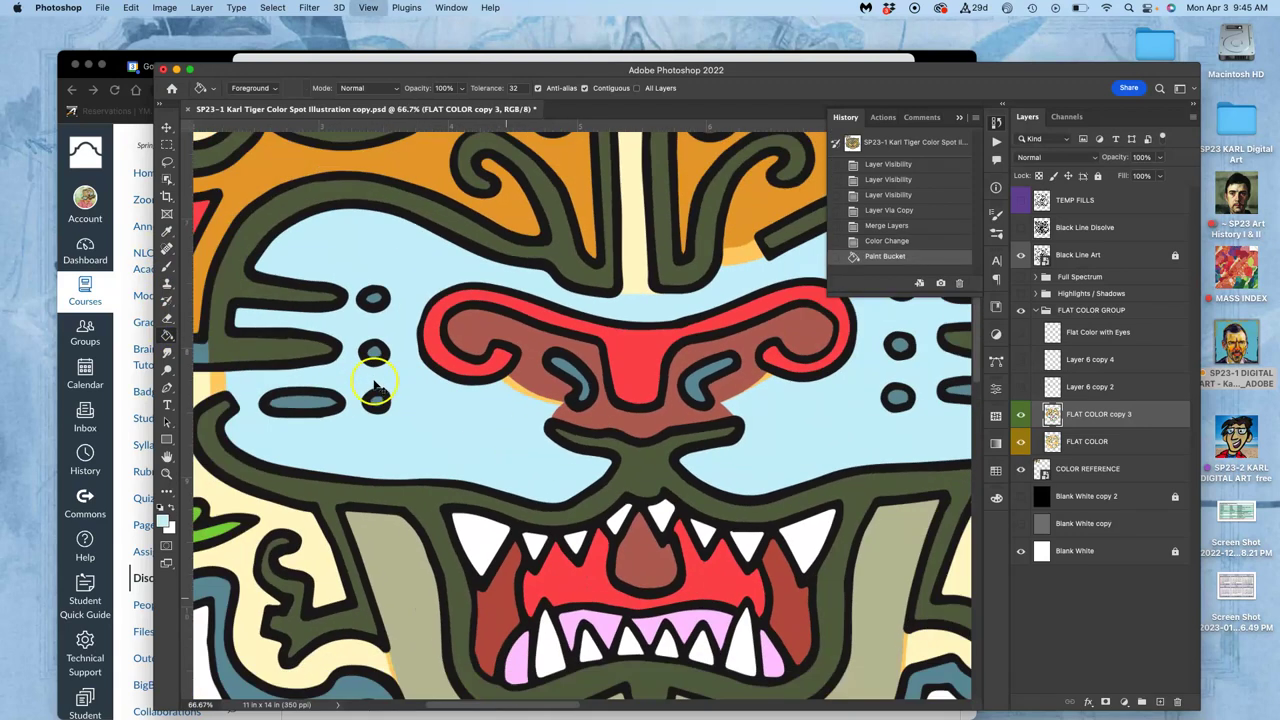
key("super+z")
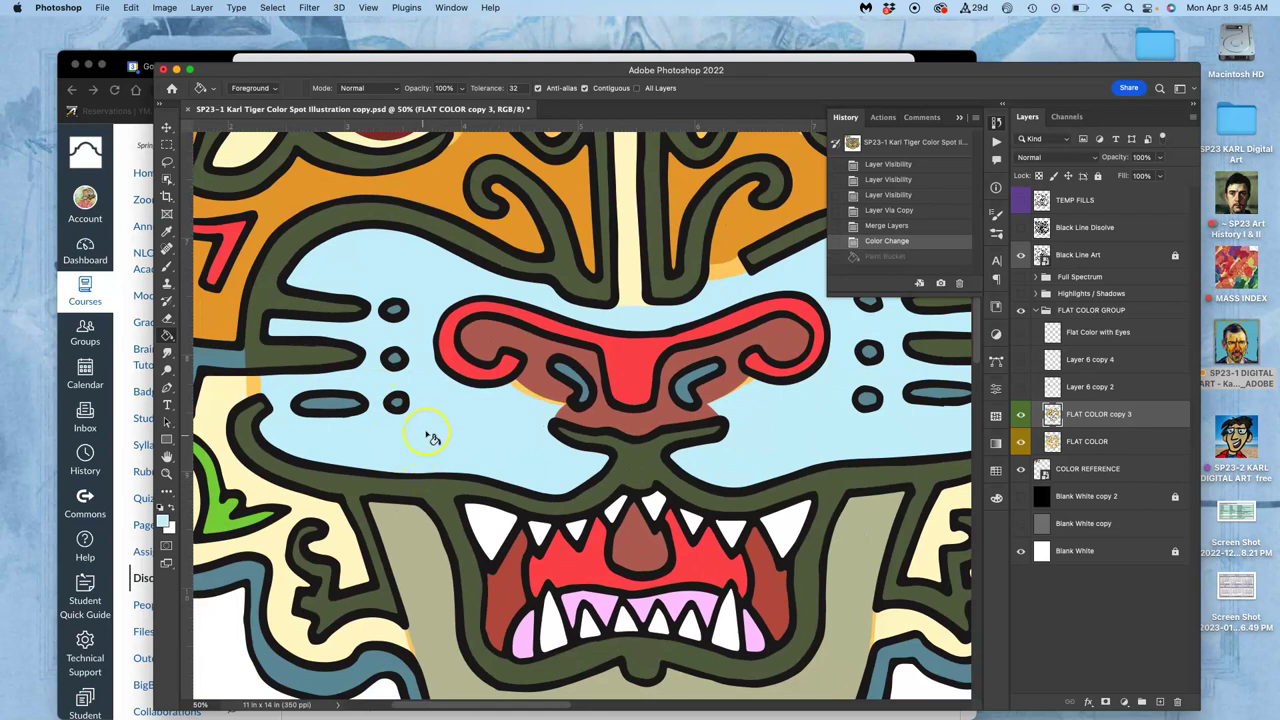
Try filling the same sliver below the left nostril with the nose's reddish brown, and undo the fill
left_click(520, 387)
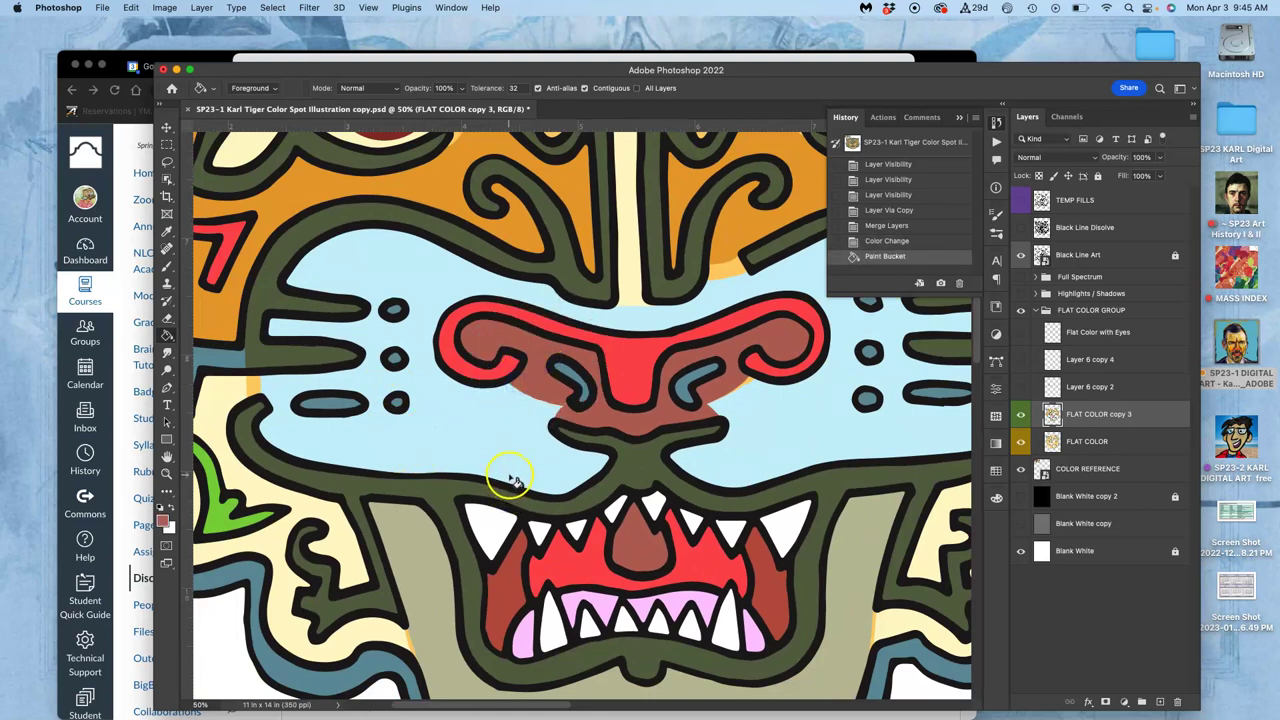
scroll(740, 385, "up", 3)
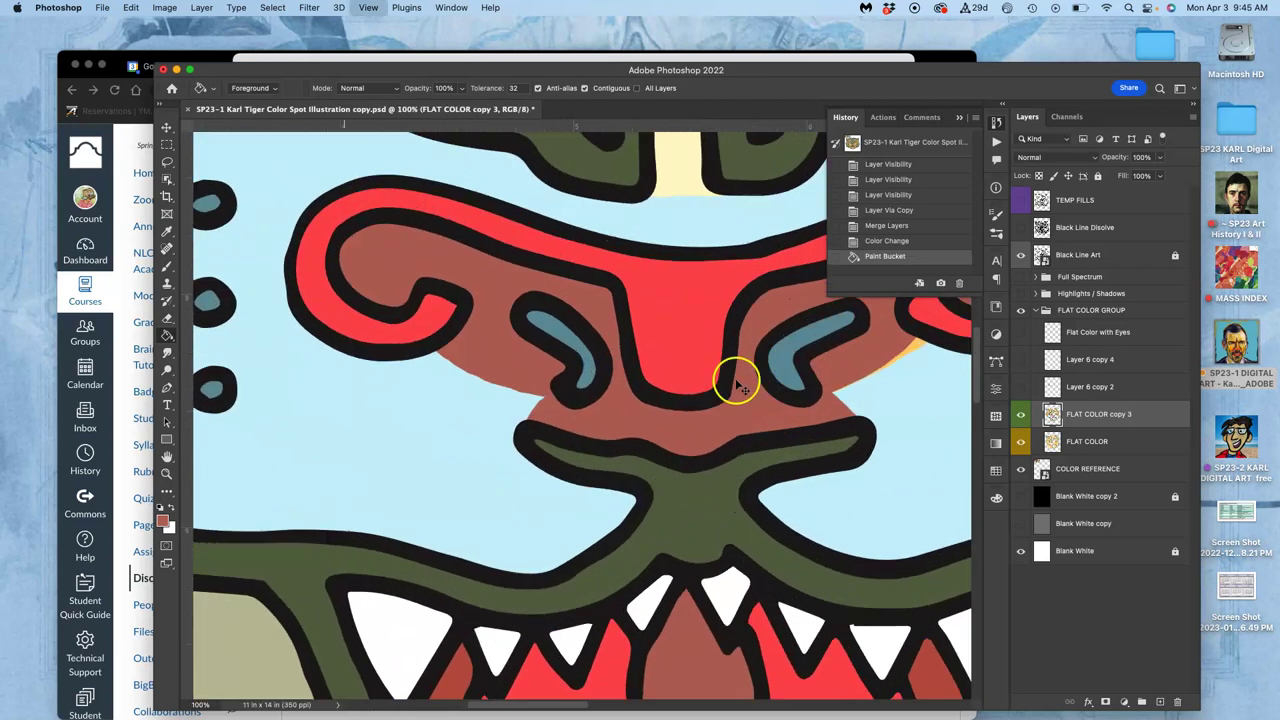
key("super+z")
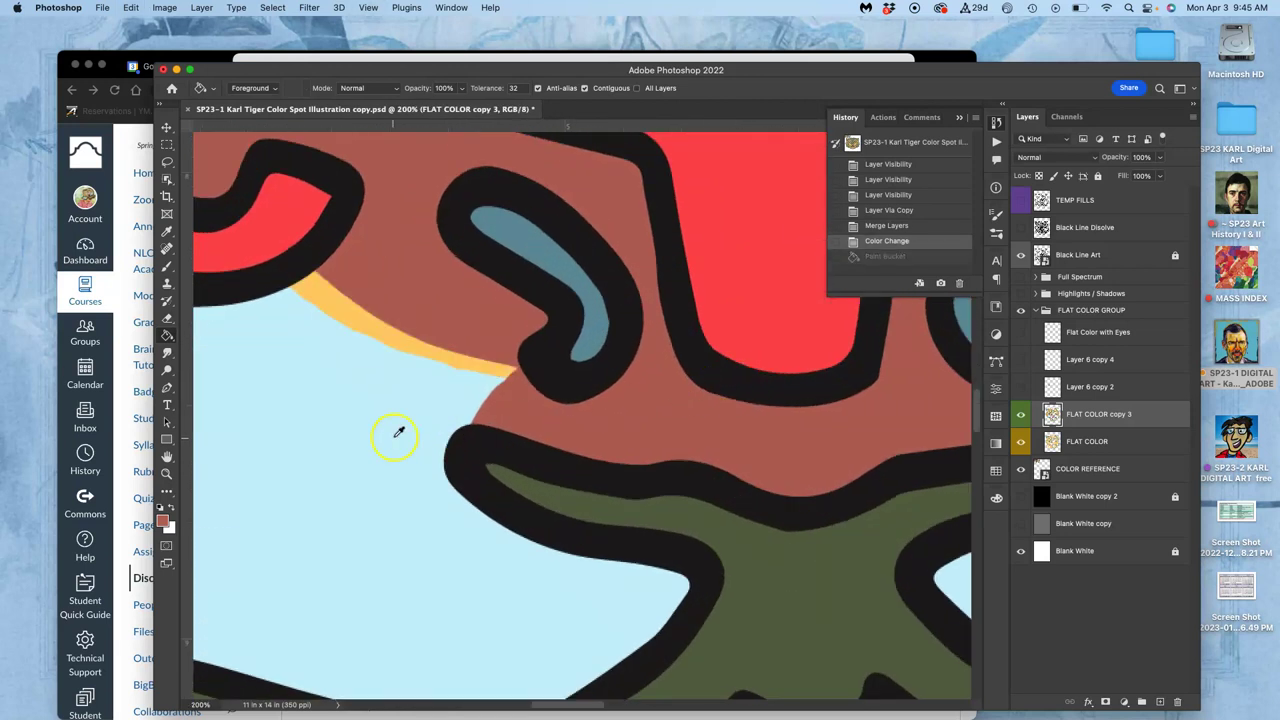
Fill the orange slivers along the lower left and right edges of the nose with the face's light blue
left_click(385, 331)
left_click_drag(647, 369, 300, 305)
left_click_drag(586, 301, 398, 342)
scroll(550, 320, "right", 2)
left_click(688, 293)
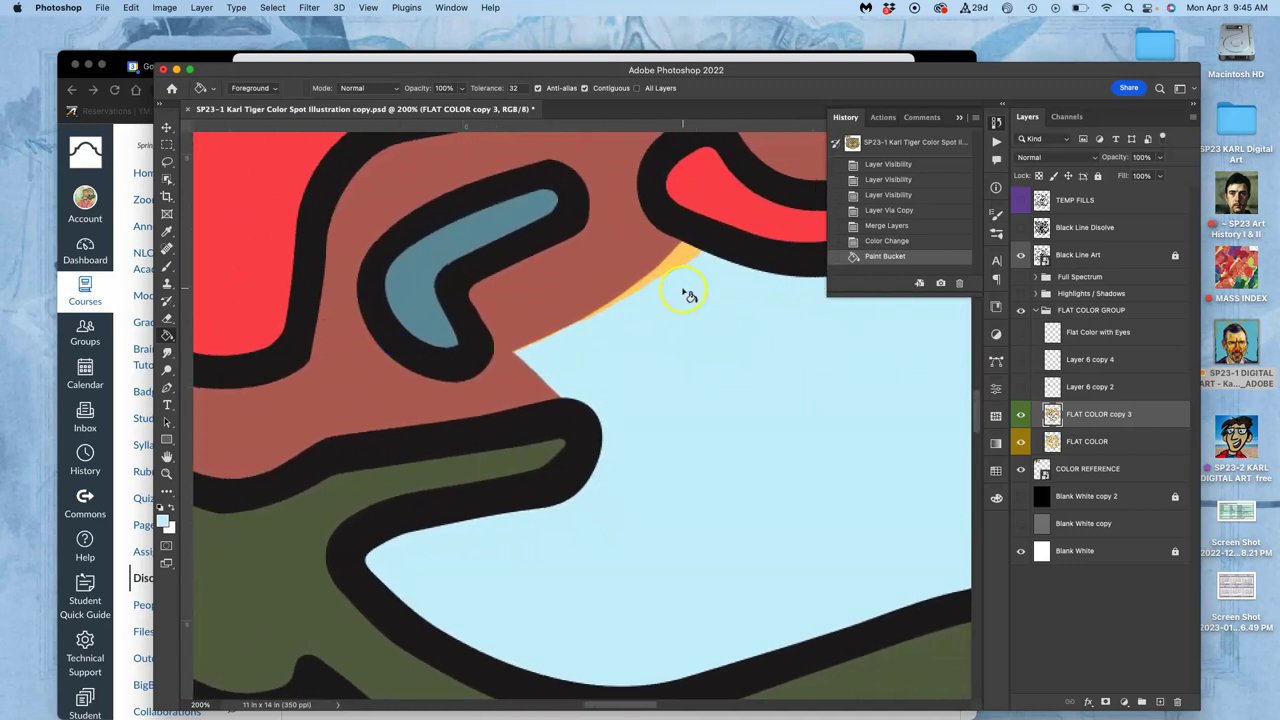
left_click(682, 259)
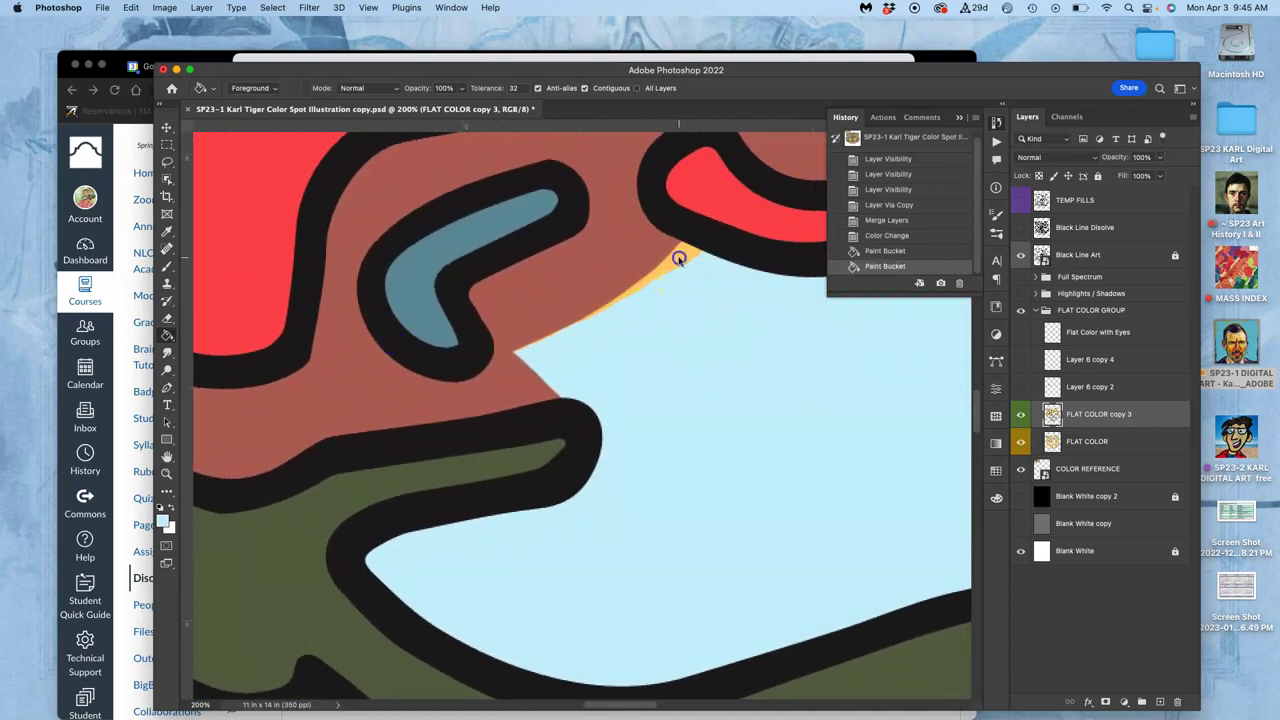
key("super+minus")
key("super+minus")
key("super+minus")
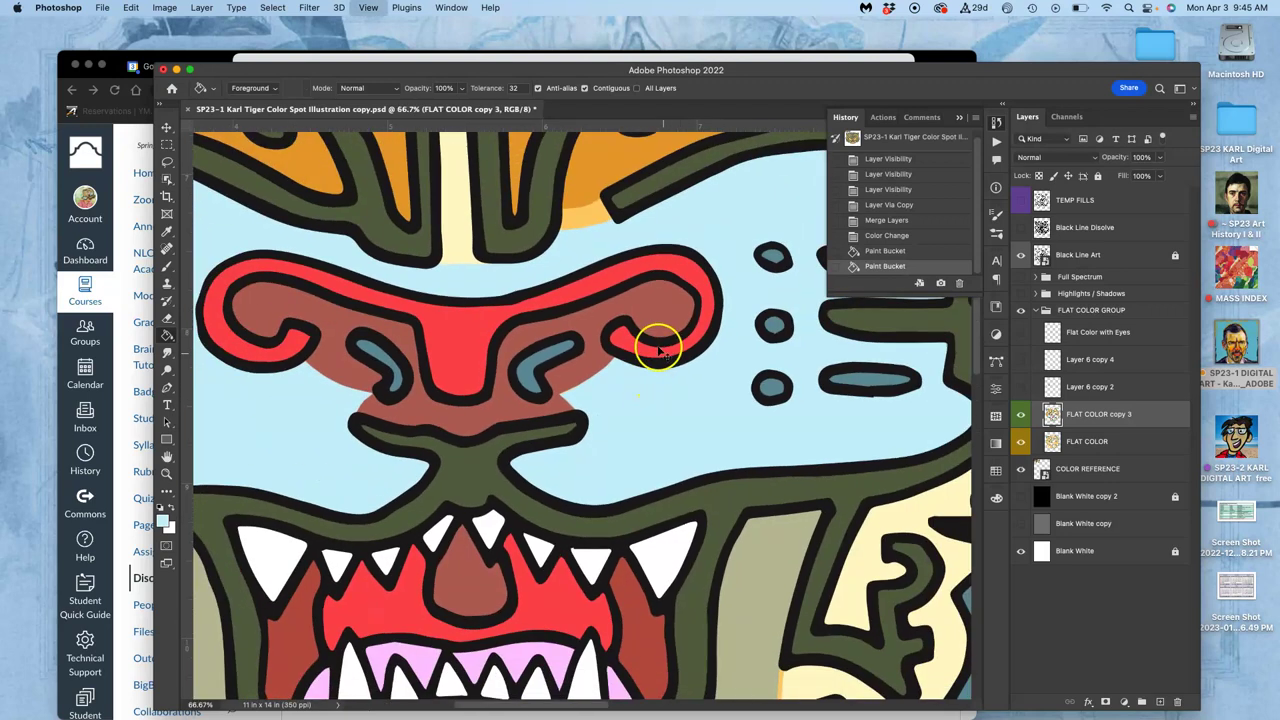
Sample the chin's khaki color and fill the orange sliver between the chin and the cream fur at the right jaw
left_click_drag(655, 329, 510, 199)
left_click_drag(557, 276, 554, 265)
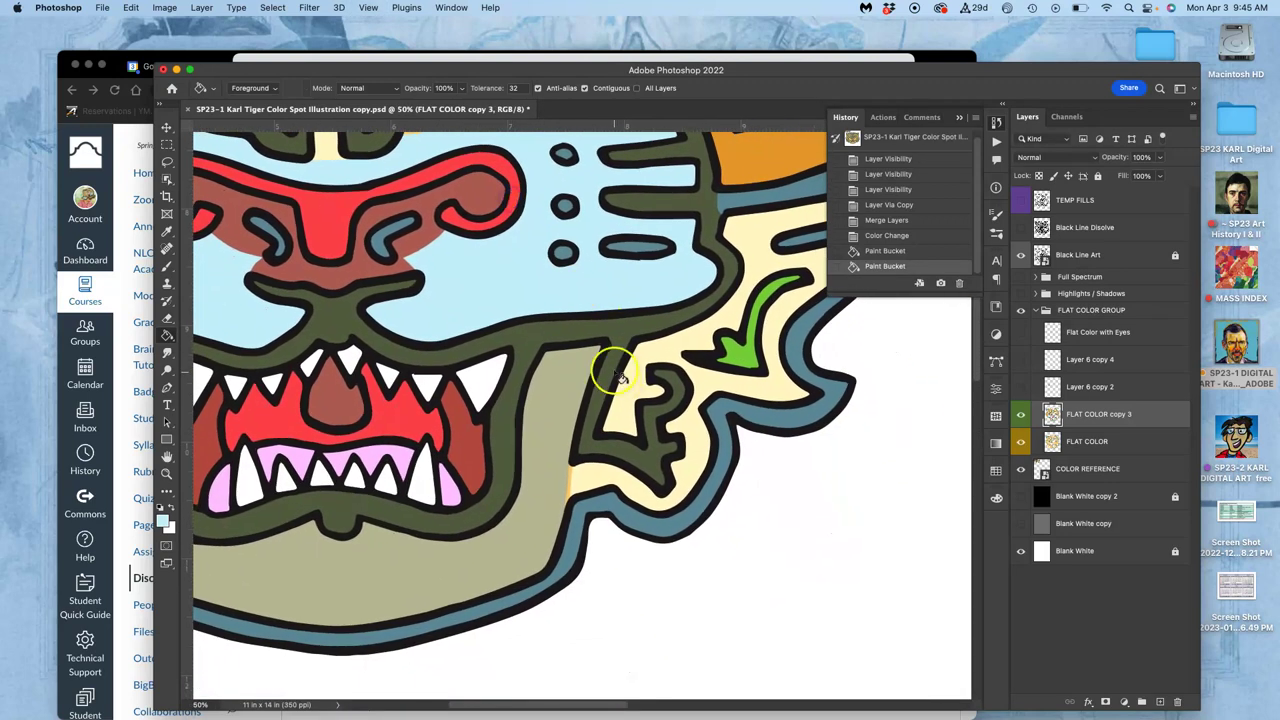
scroll(614, 360, "up", 6)
left_click_drag(572, 404, 549, 178)
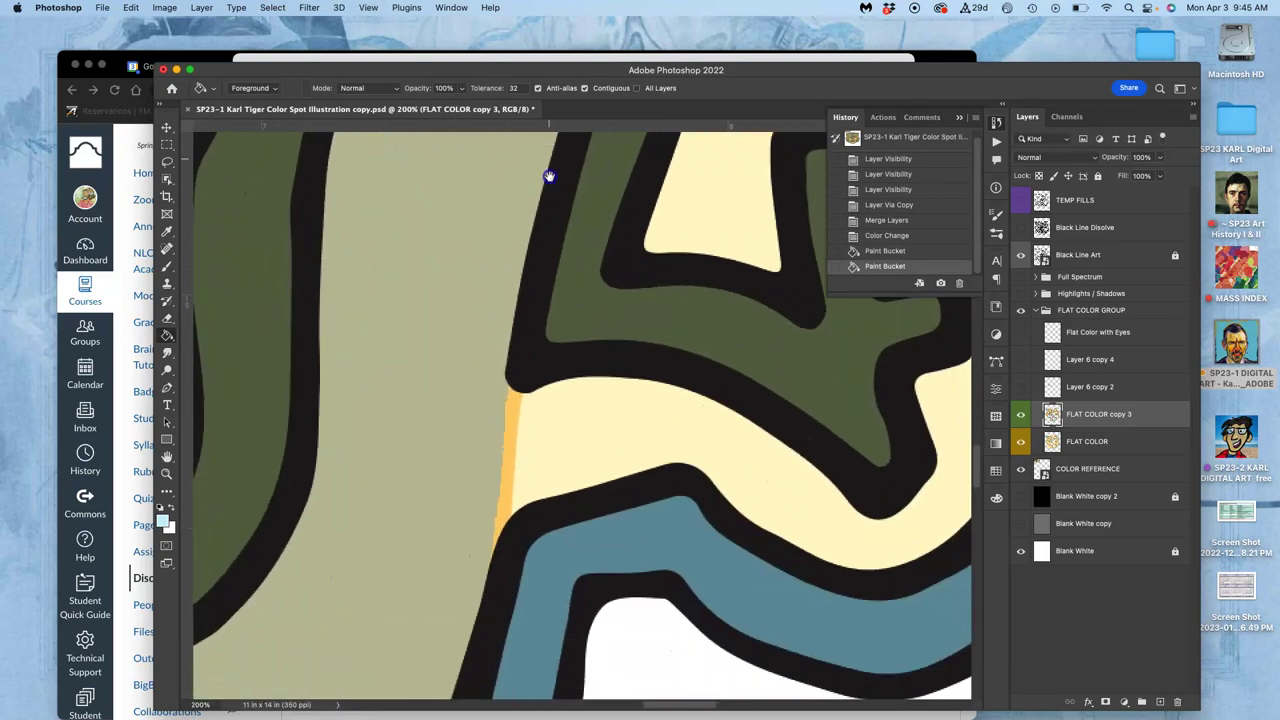
left_click(484, 425, "alt")
left_click(510, 428)
Fill the matching orange sliver between the chin and the cream fur at the left jaw with khaki
left_click_drag(497, 444, 763, 354)
left_click_drag(437, 394, 843, 386)
left_click_drag(527, 360, 758, 448)
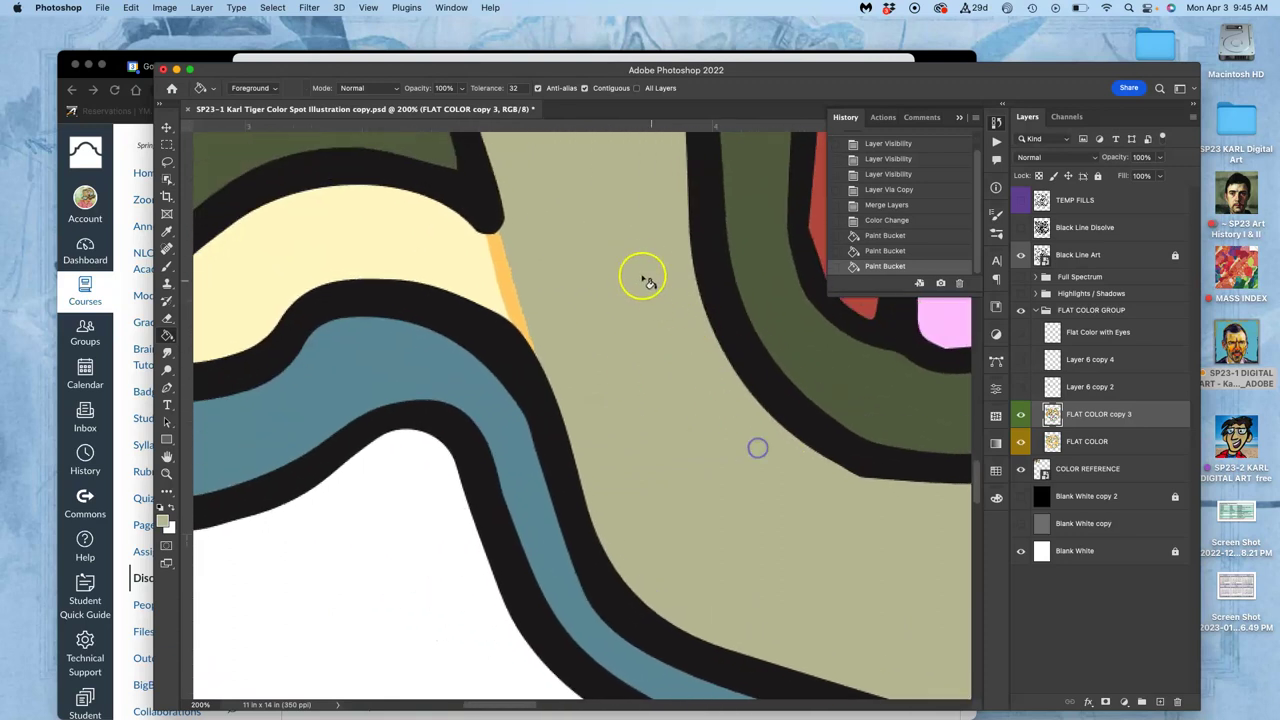
left_click(505, 285)
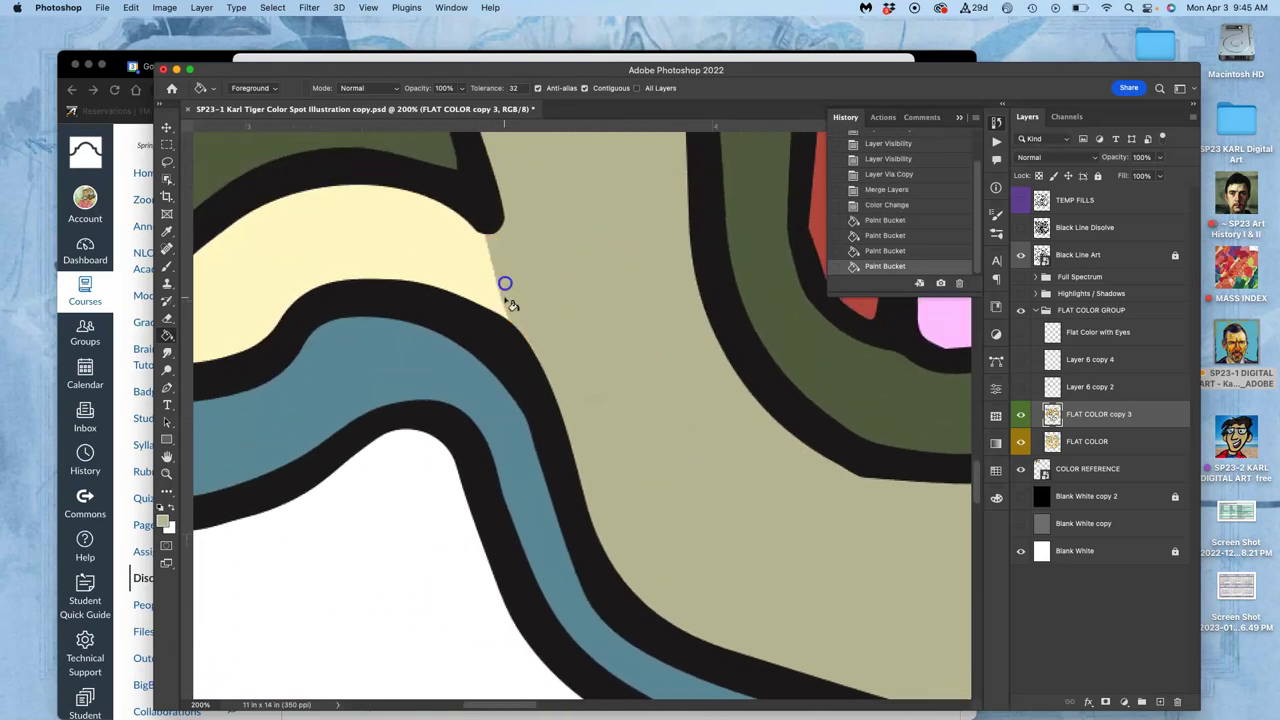
key("super+minus")
key("super+minus")
key("super+minus")
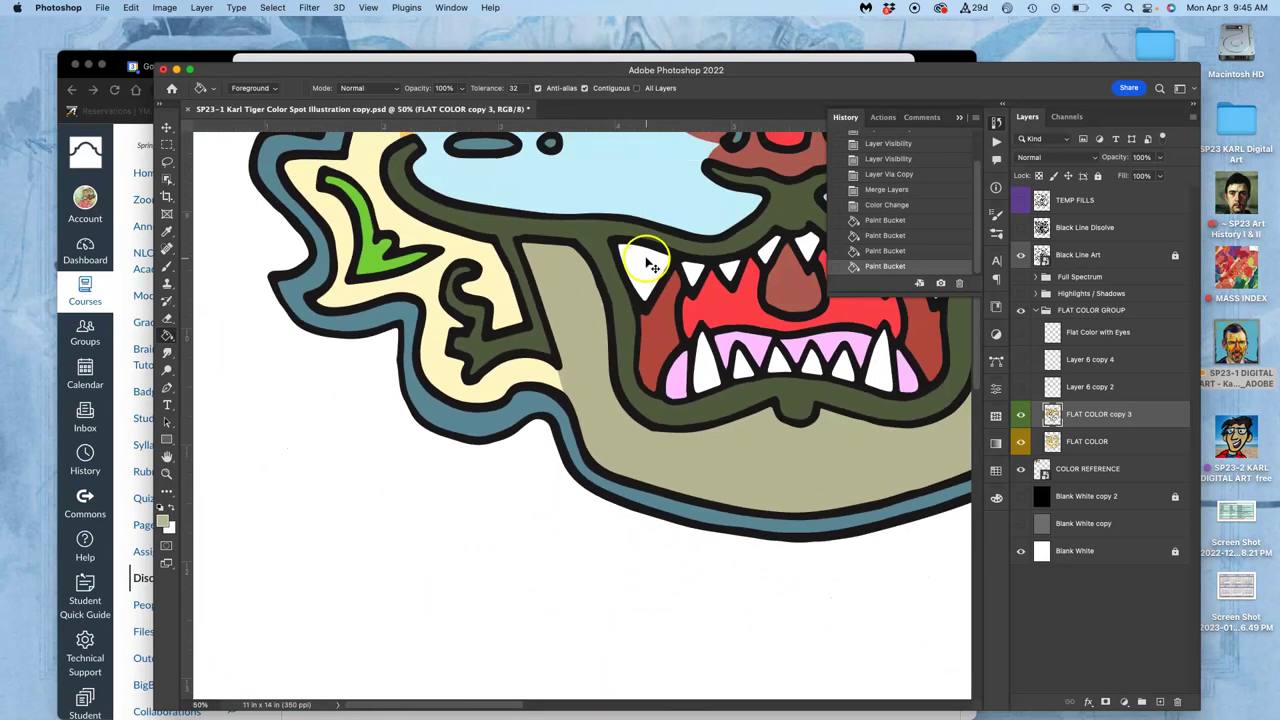
Fill the orange strip between the left cheek and the cream fur with the face's light blue
scroll(650, 255, "up", 10)
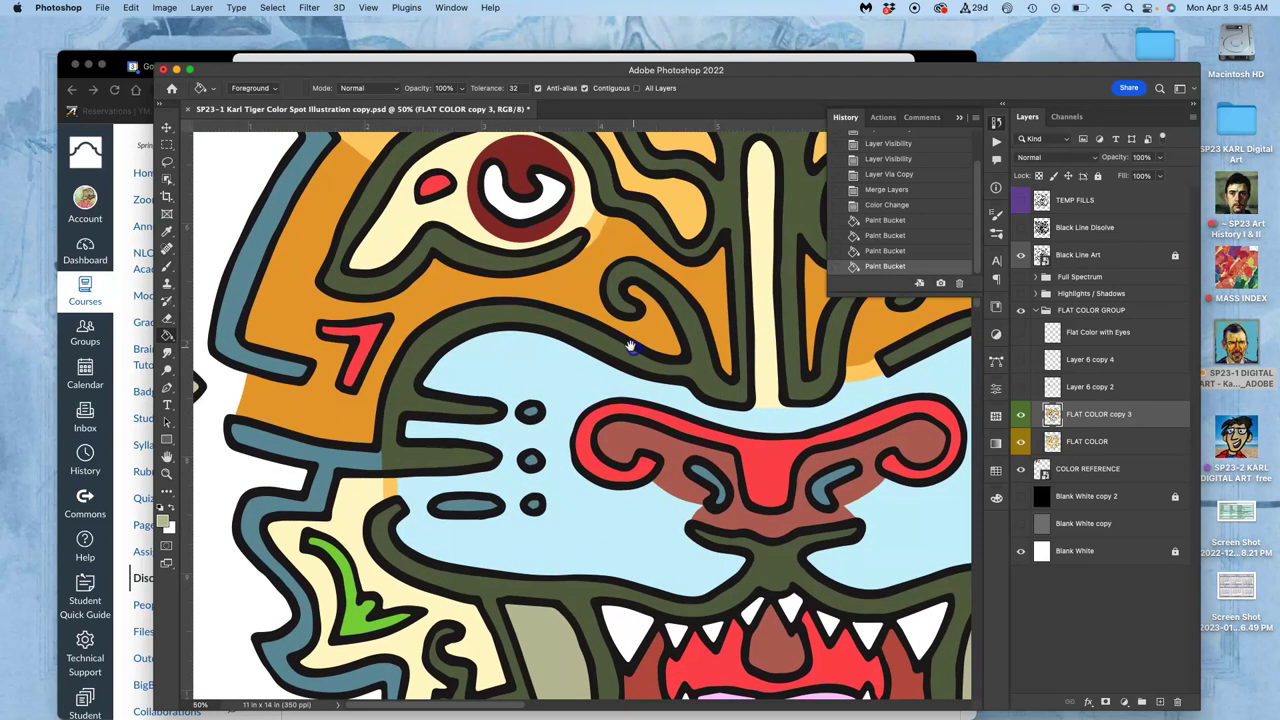
key("super+plus")
key("super+plus")
key("super+plus")
left_click_drag(513, 366, 598, 468)
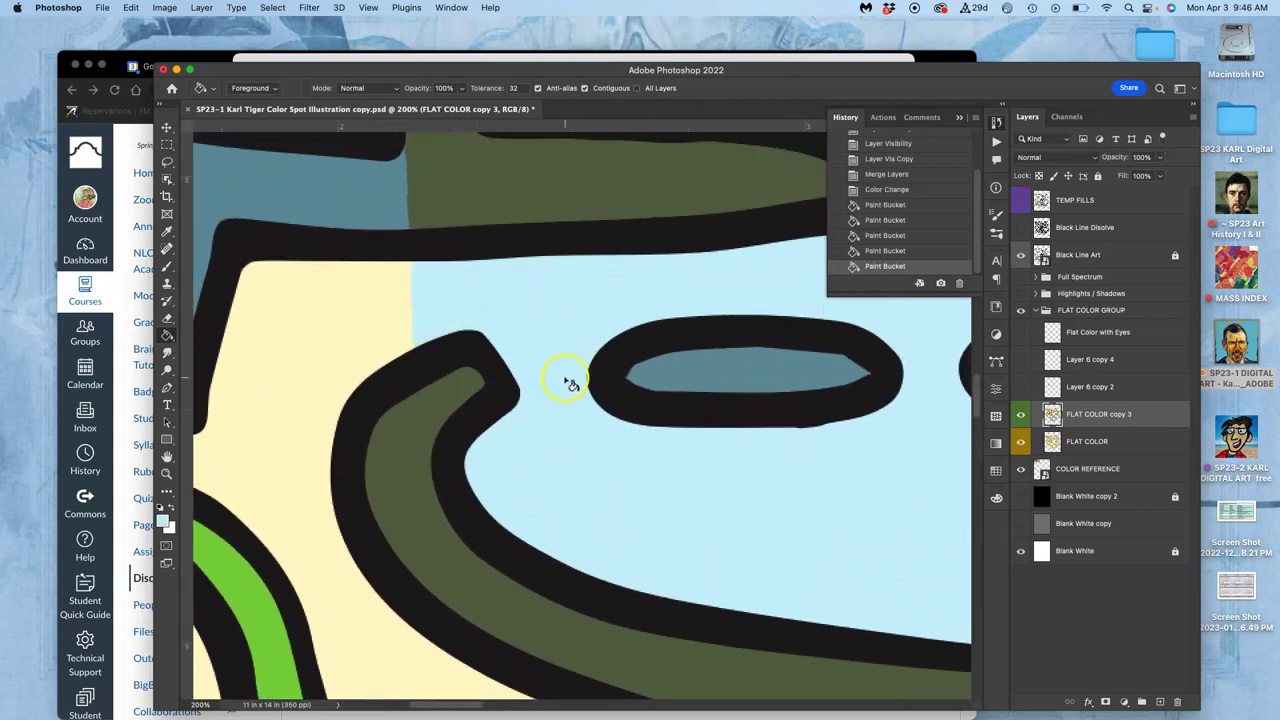
key("super+minus")
key("super+minus")
key("super+minus")
key("super+minus")
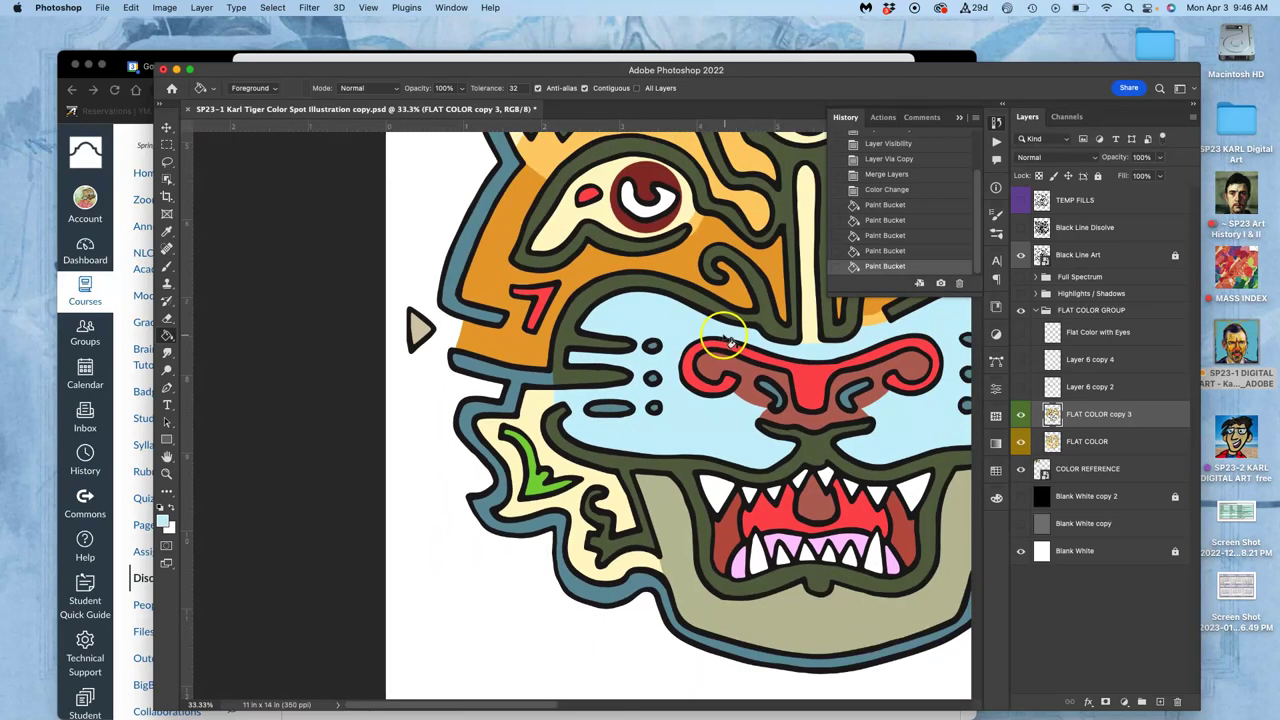
Fill the light orange sliver beside the nose bridge, above the right nostril, with the face's darker orange
left_click_drag(669, 334, 428, 326)
left_click_drag(506, 307, 466, 375)
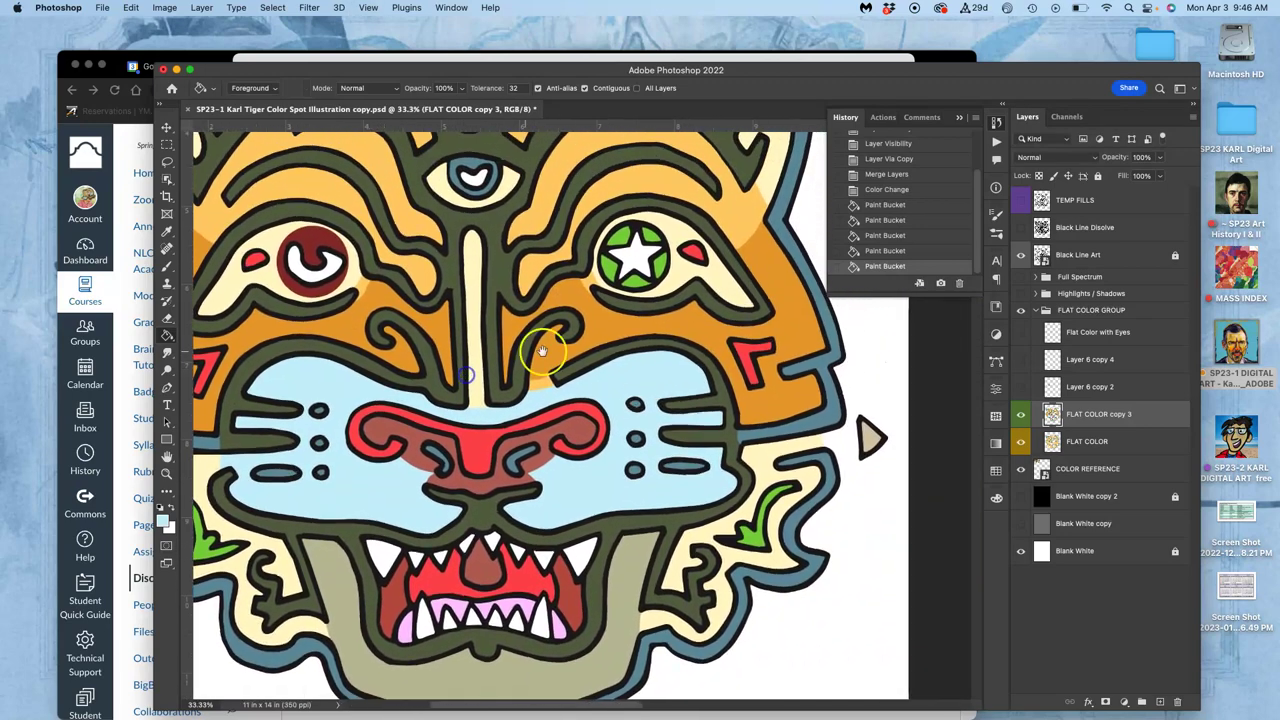
key("super+plus")
key("super+plus")
key("super+plus")
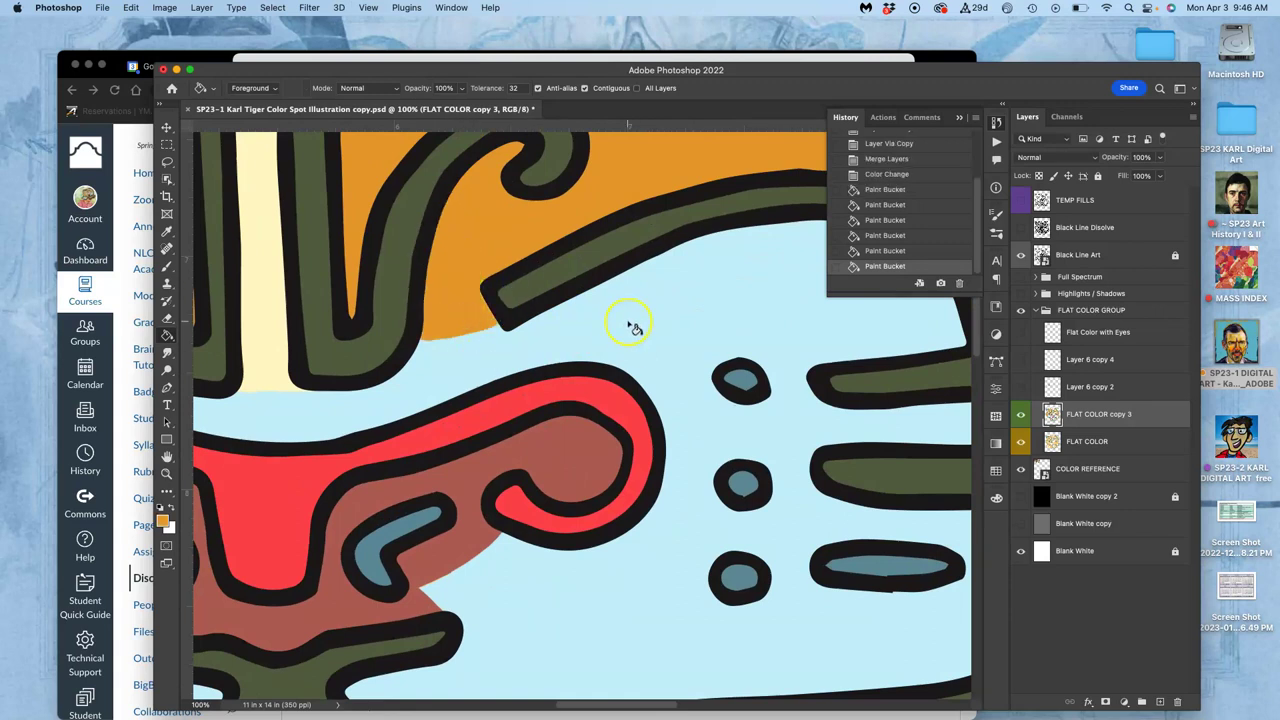
Fill the light orange slivers at the inner corners of the red eye and the green star eye with darker orange
key("super+minus")
key("super+minus")
key("super+minus")
left_click_drag(634, 277, 633, 404)
left_click_drag(615, 334, 643, 357)
left_click_drag(568, 342, 691, 311)
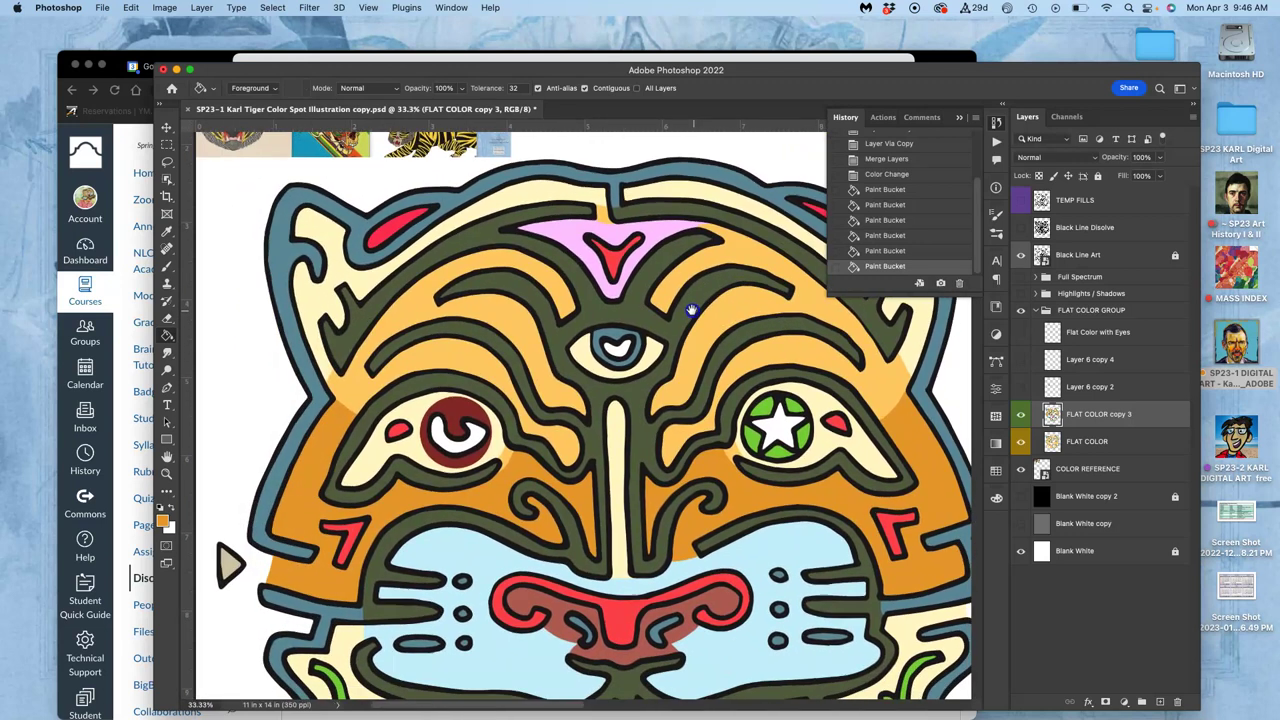
left_click_drag(448, 356, 446, 363)
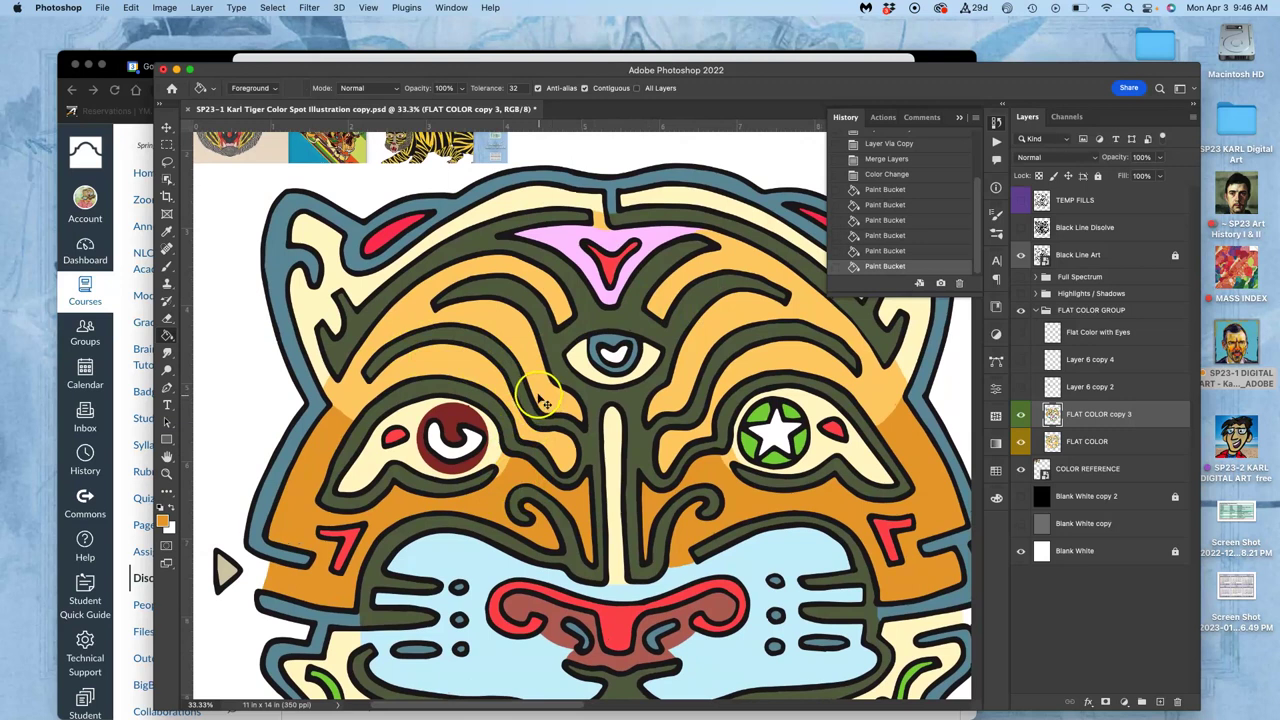
key("super+plus")
key("super+plus")
key("super+plus")
left_click_drag(503, 470, 562, 271)
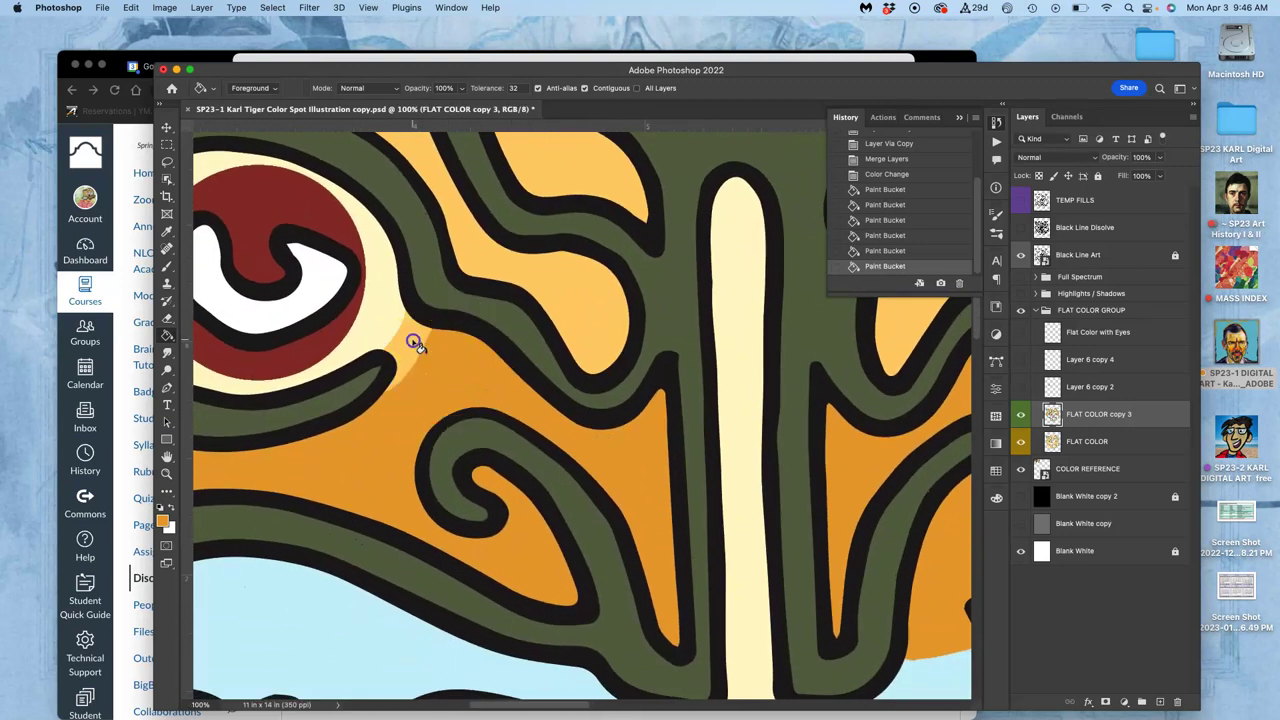
left_click_drag(673, 322, 350, 290)
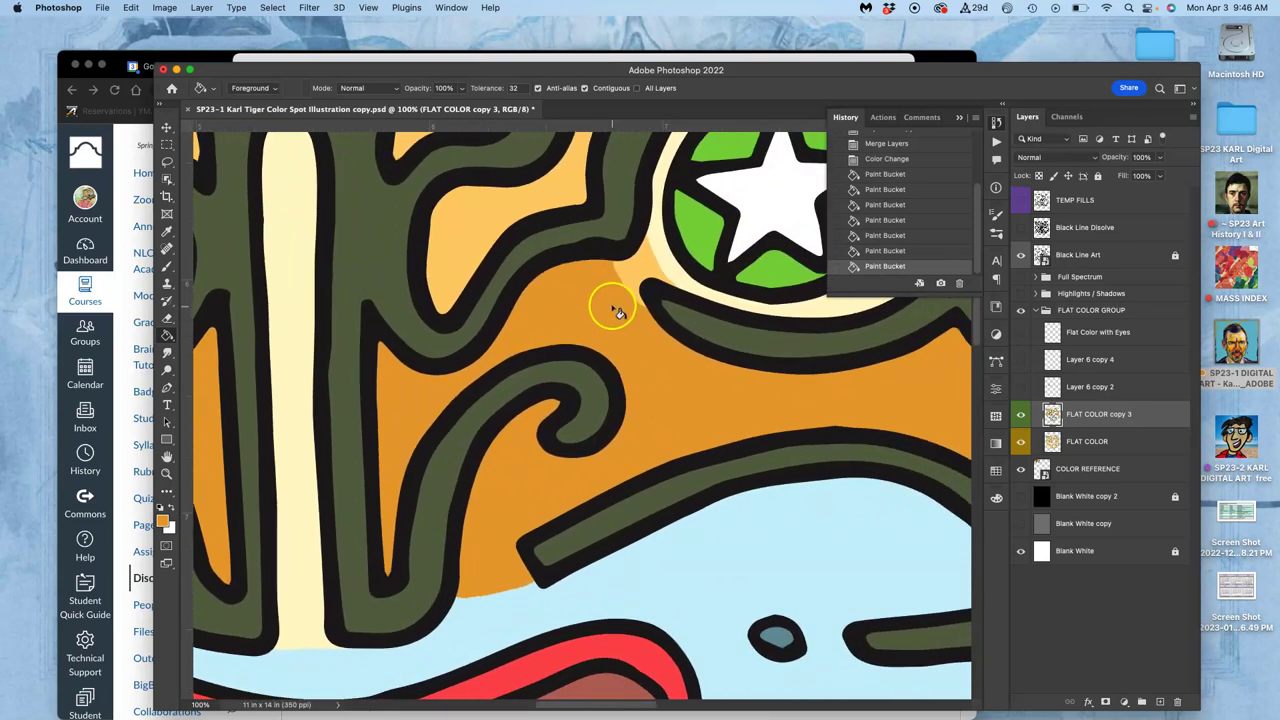
left_click(624, 268)
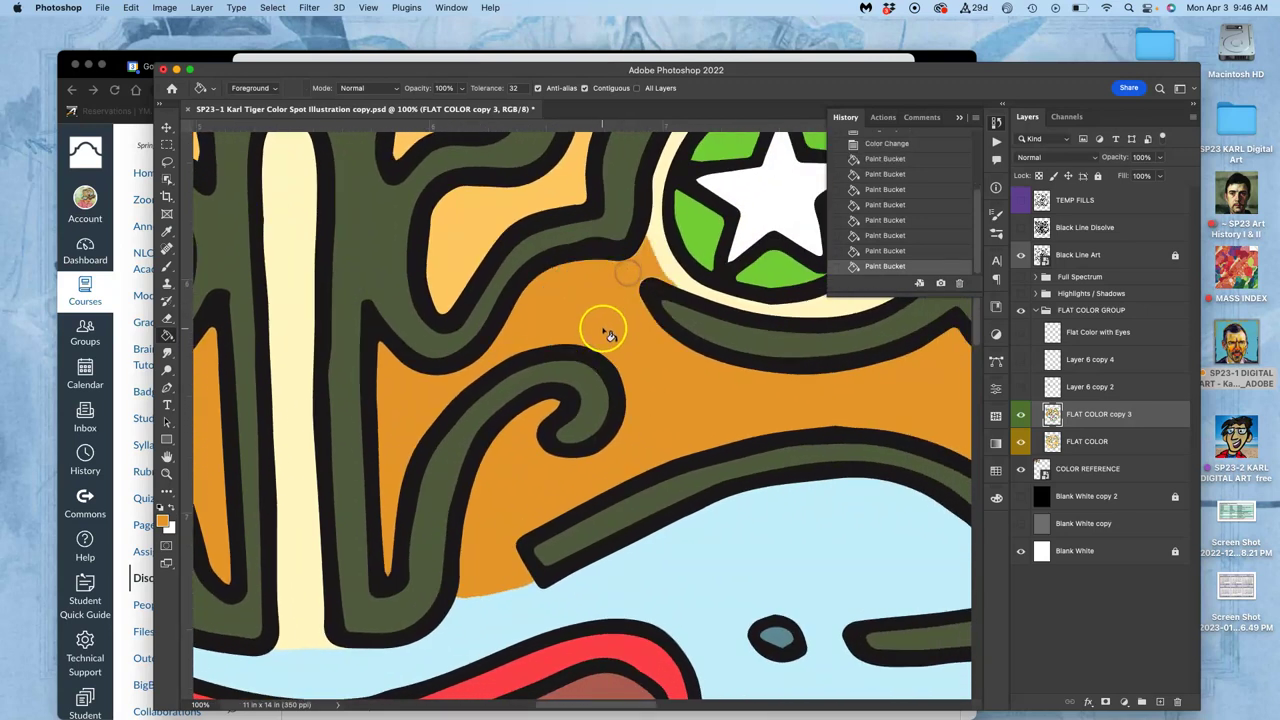
Sample the eye's cream color and brush it over the leftover edge at the green star eye's inner corner
left_click(660, 252, "alt")
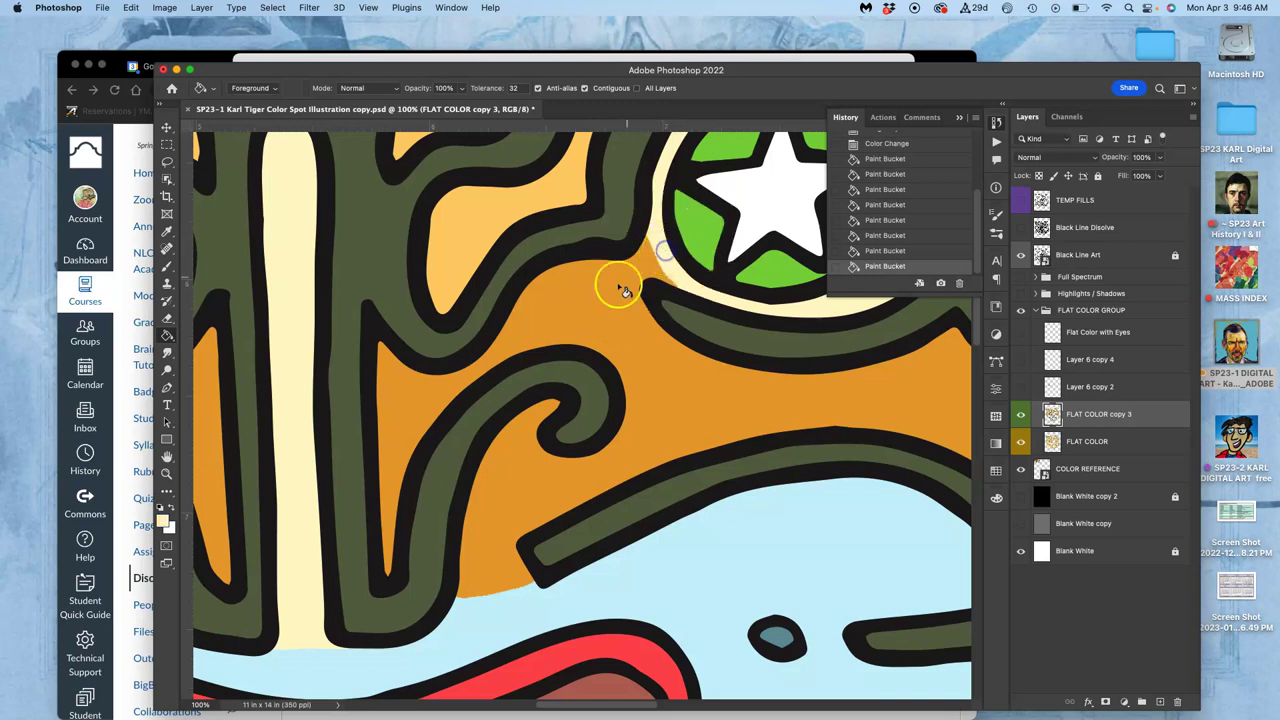
left_click(167, 265)
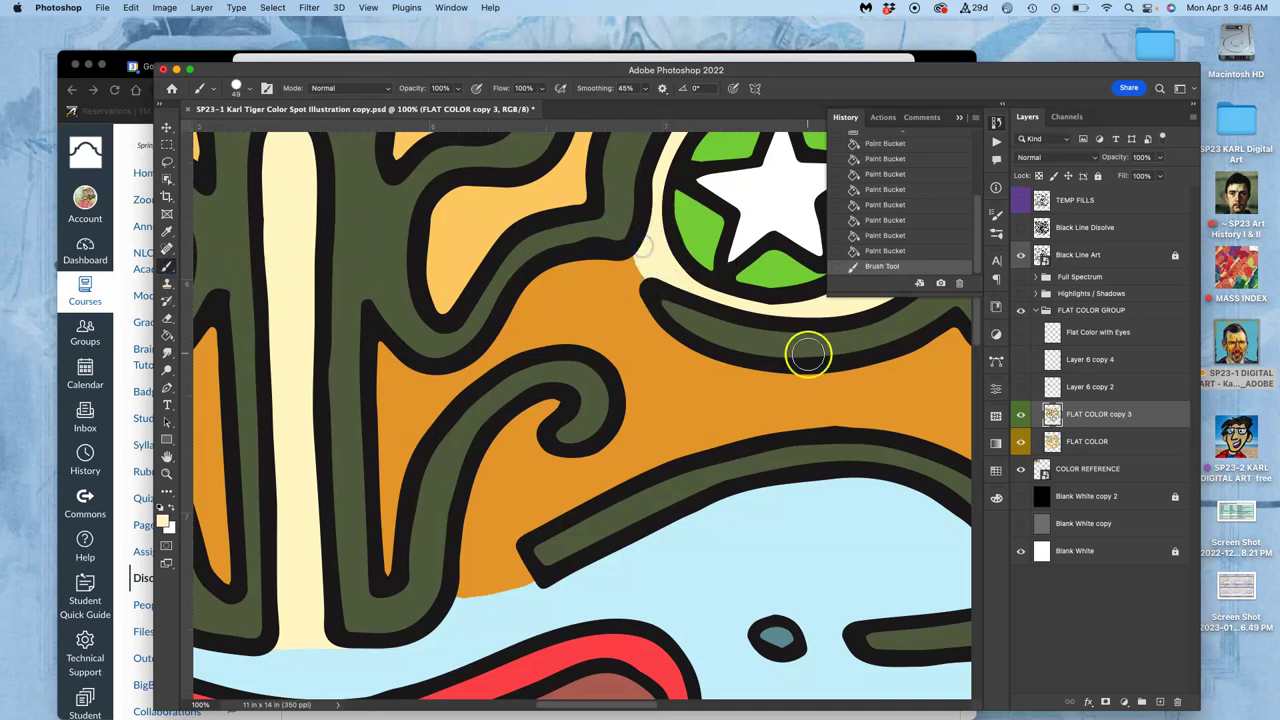
left_click_drag(808, 351, 777, 309)
key("super+minus")
key("super+minus")
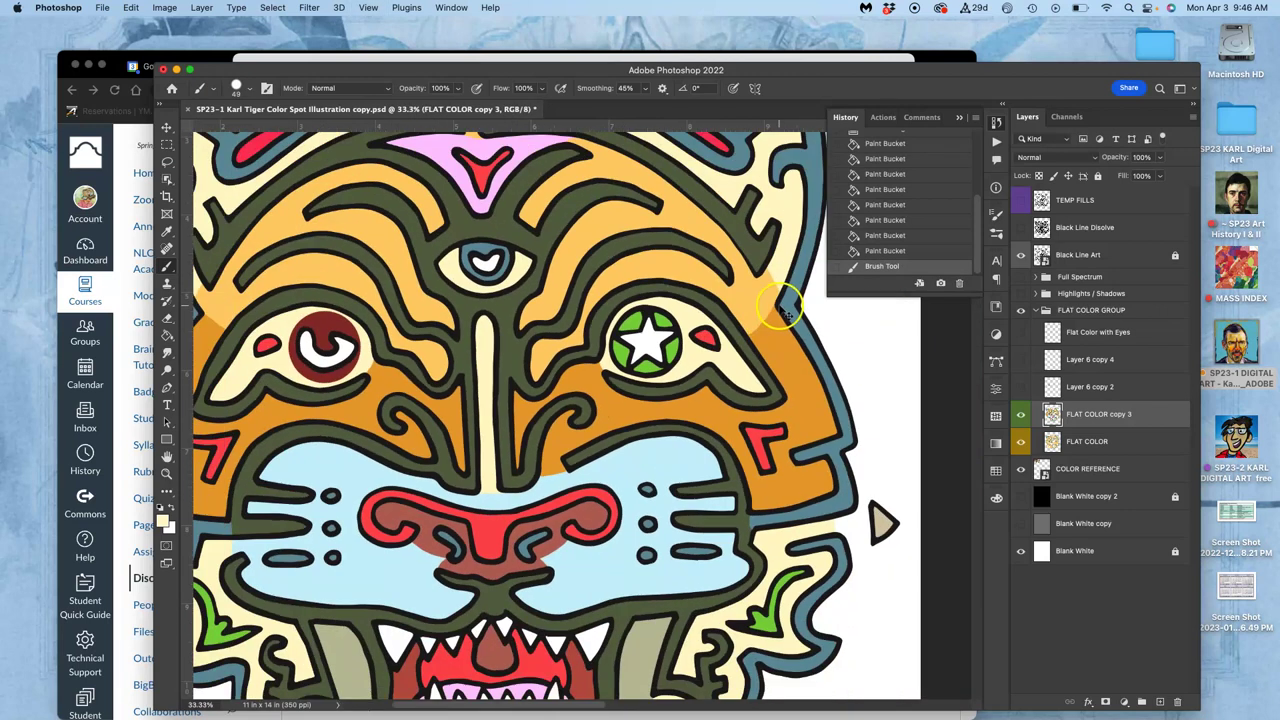
key("super+plus")
key("super+plus")
key("super+plus")
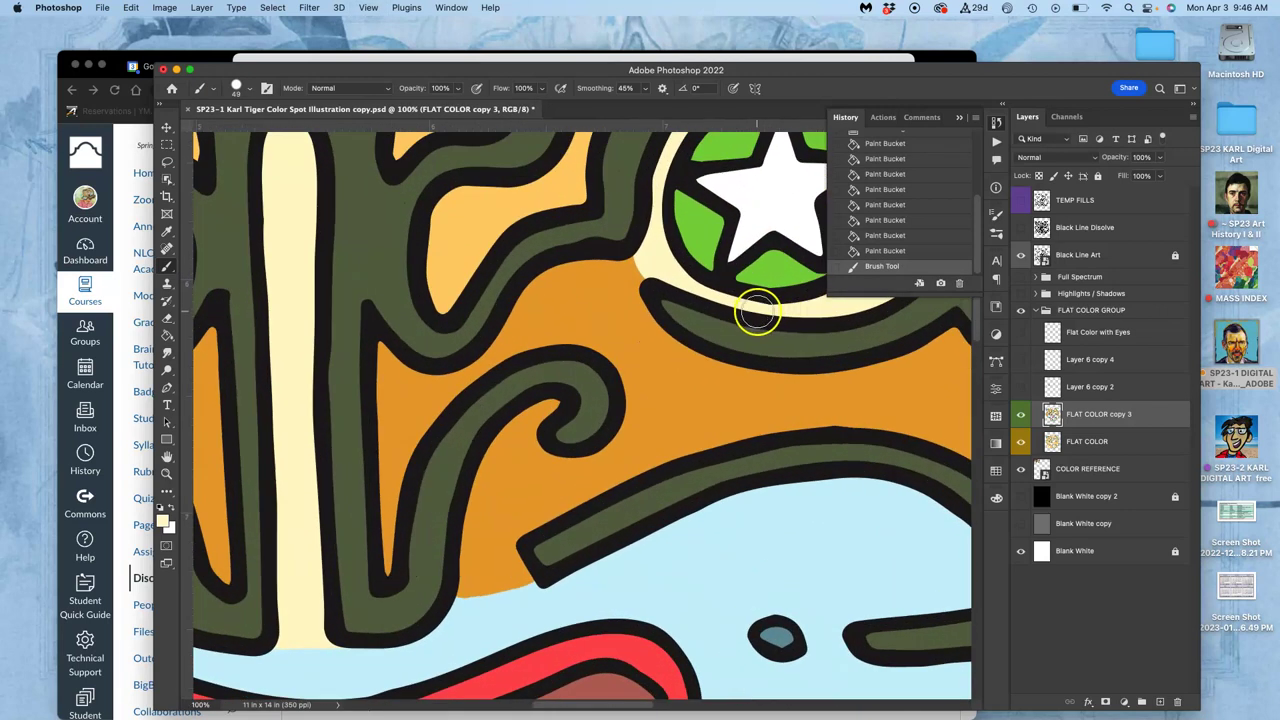
Undo the last brush stroke and repaint the green star eye's inner corner with cream
key("super+z")
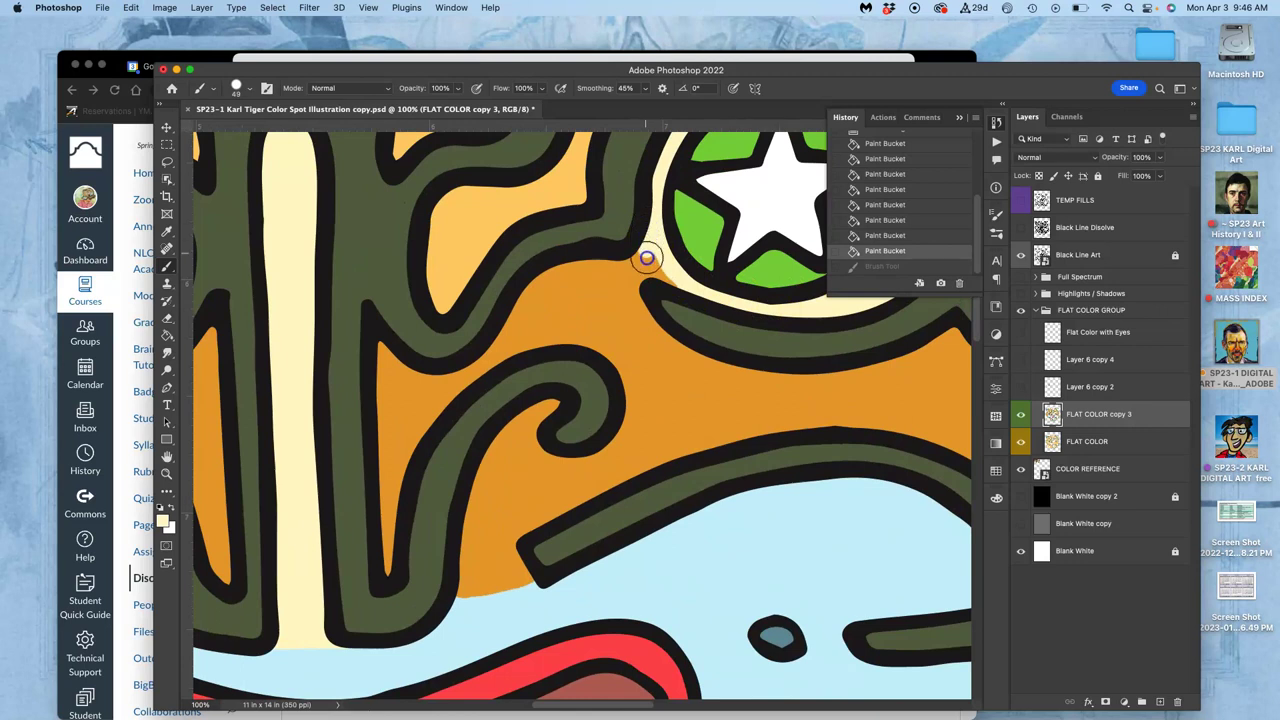
mouse_move(651, 259)
left_mouse_down()
mouse_move(734, 271)
mouse_move(732, 295)
mouse_move(724, 269)
mouse_move(673, 264)
mouse_move(763, 280)
left_mouse_up()
key("super+minus")
key("super+minus")
key("super+minus")
key("super+minus")
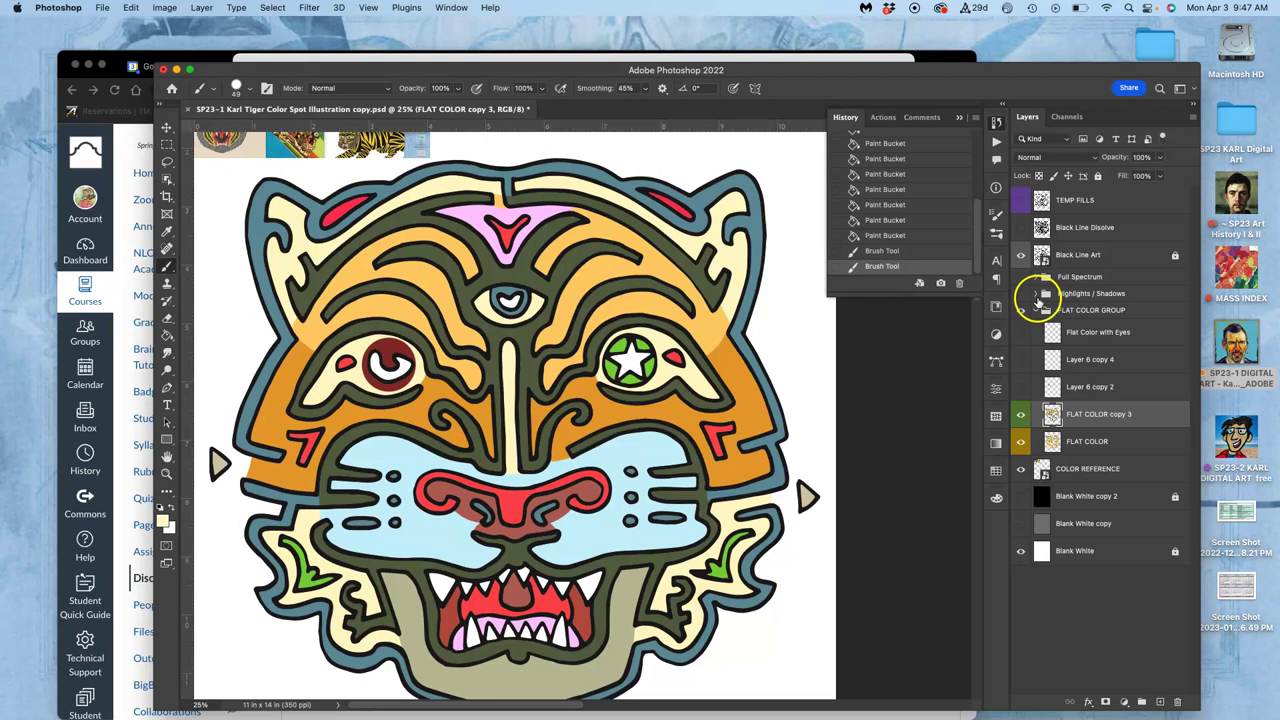
Hide the Black Line Art layer to inspect the flat colors beneath it, and show it again
left_click(1021, 256)
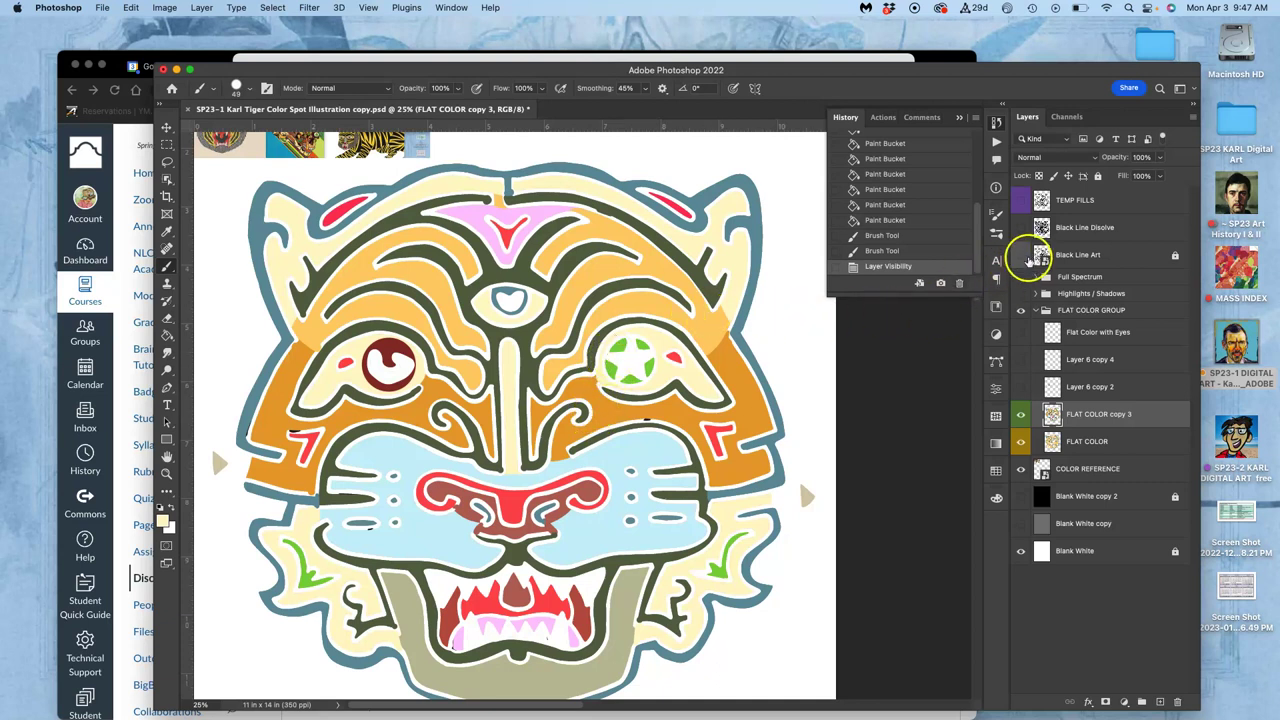
left_click(1021, 255)
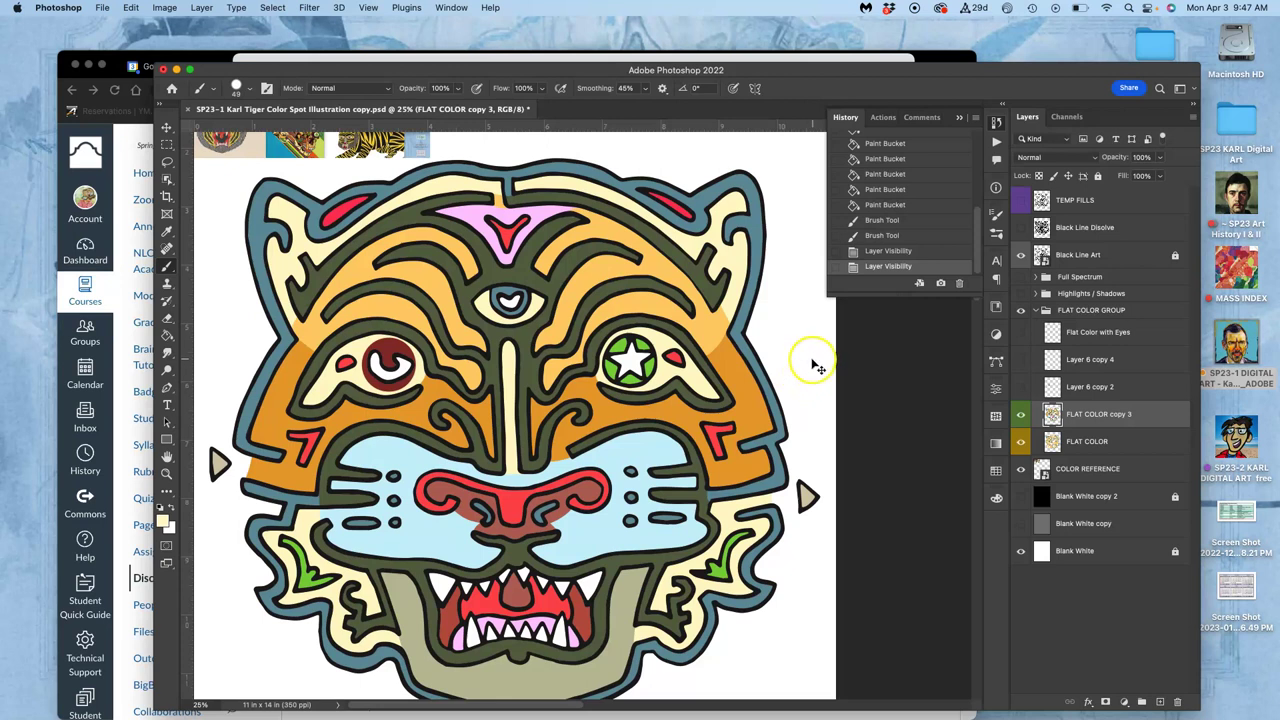
Sample the stripe's olive green and brush over its junction with the teal outline beside the right cheek
key("super+plus")
key("super+plus")
key("super+plus")
left_click_drag(786, 406, 615, 145)
key("super+plus")
key("super+plus")
left_click_drag(666, 314, 283, 371)
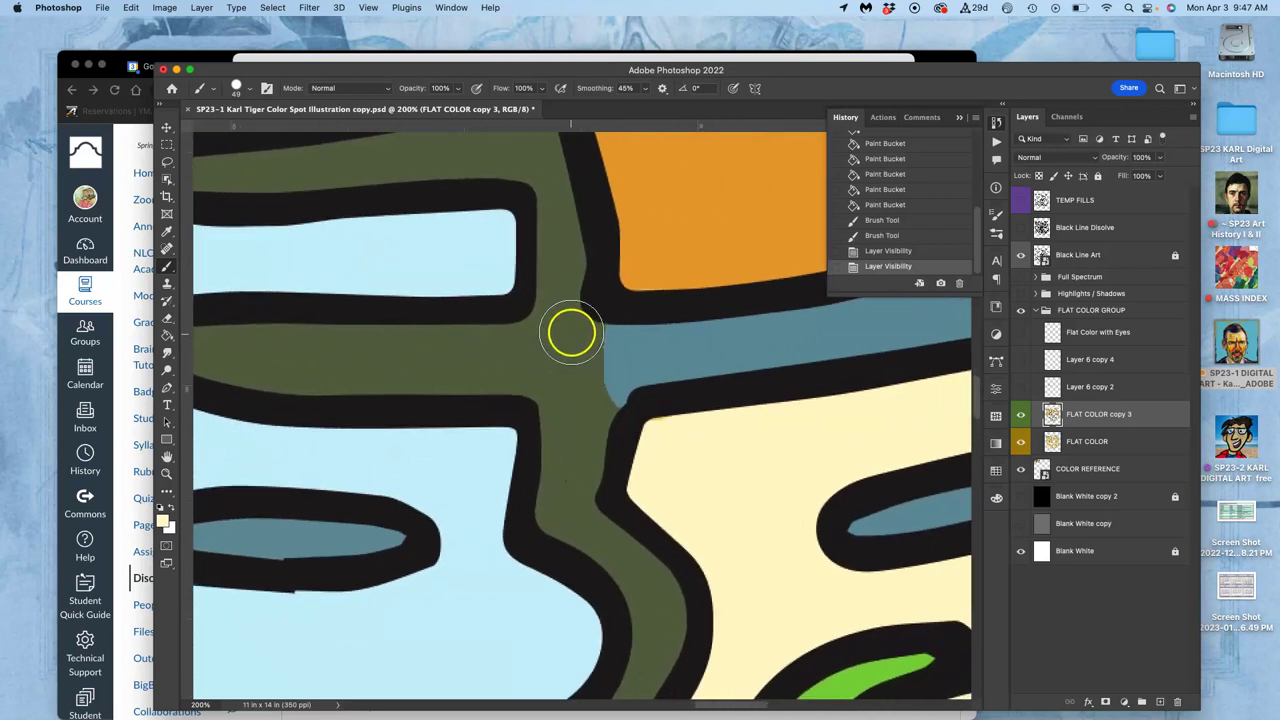
mouse_move(571, 332)
left_mouse_down()
mouse_move(608, 324)
mouse_move(611, 350)
mouse_move(582, 562)
mouse_move(553, 438)
mouse_move(743, 289)
mouse_move(780, 280)
left_mouse_up()
Try to lasso the jagged notches along the lower outline of the teal oval whisker mark on the right cheek
left_click_drag(611, 400, 628, 373)
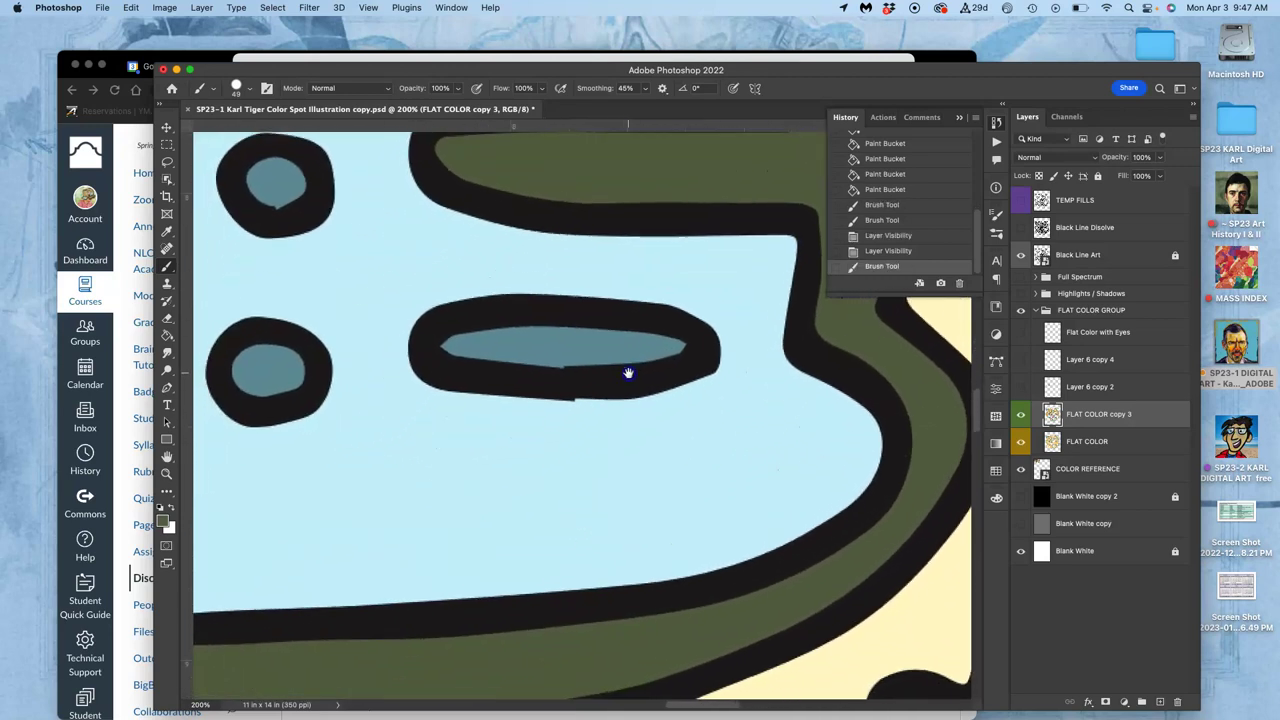
key("super+plus")
key("super+plus")
key("super+plus")
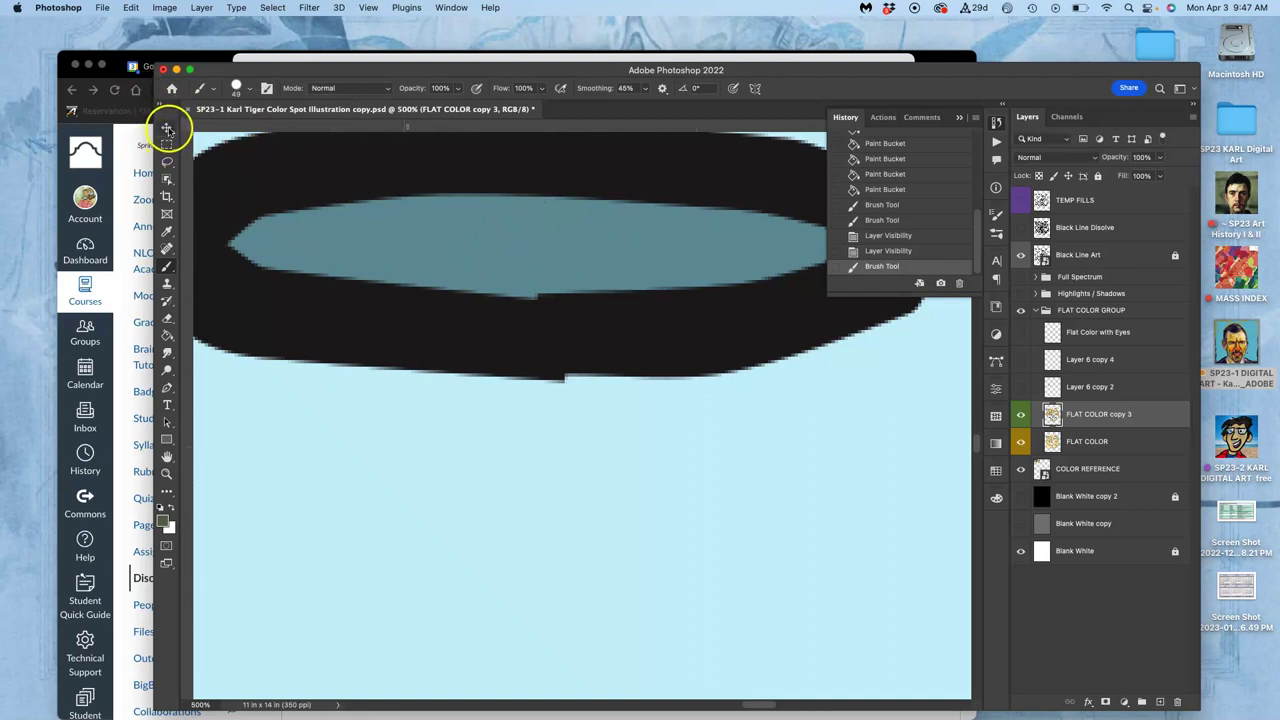
left_click(167, 163)
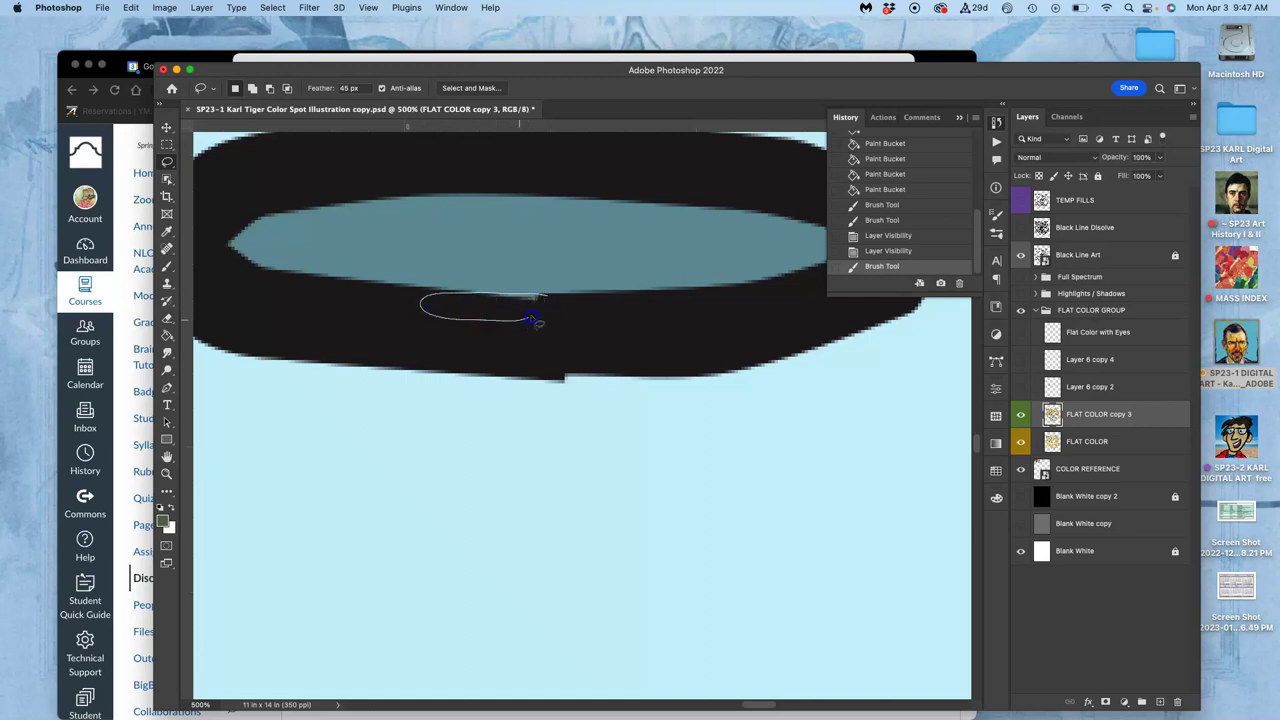
mouse_move(549, 303)
left_mouse_down()
mouse_move(524, 321)
mouse_move(597, 302)
mouse_move(614, 279)
mouse_move(553, 293)
left_mouse_up()
left_click(615, 279)
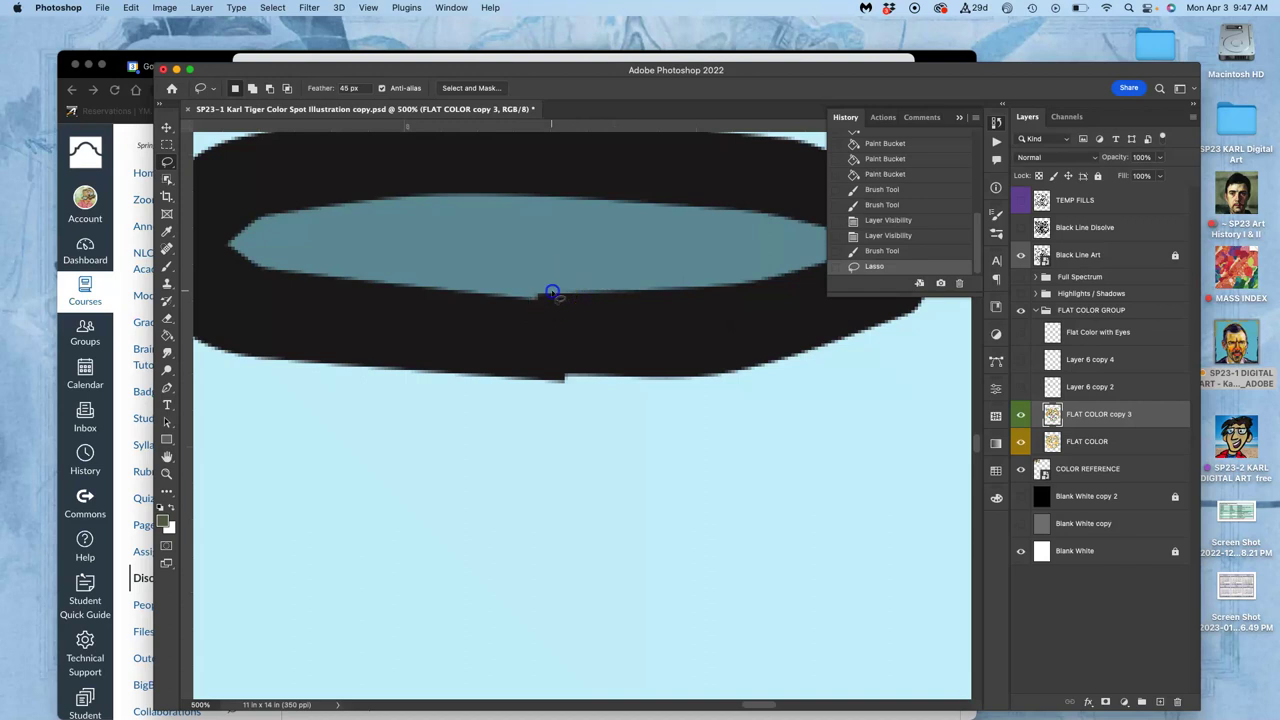
left_click(552, 293)
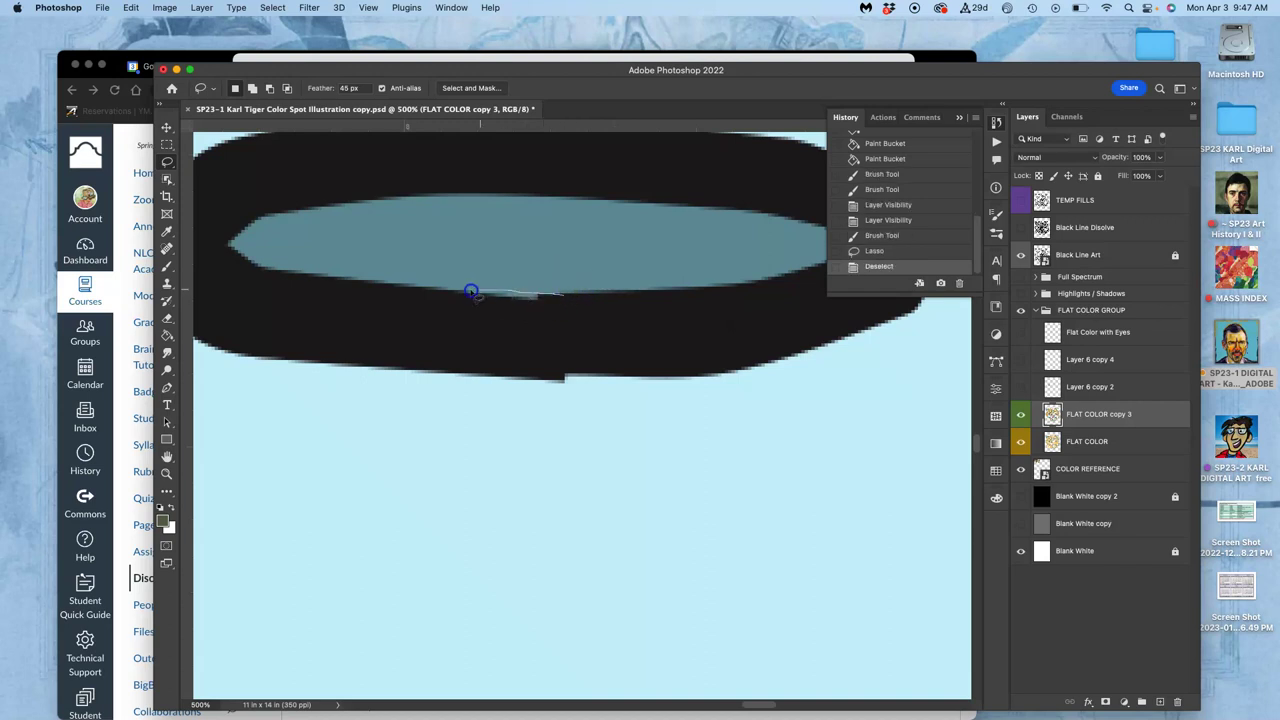
left_click_drag(557, 308, 560, 301)
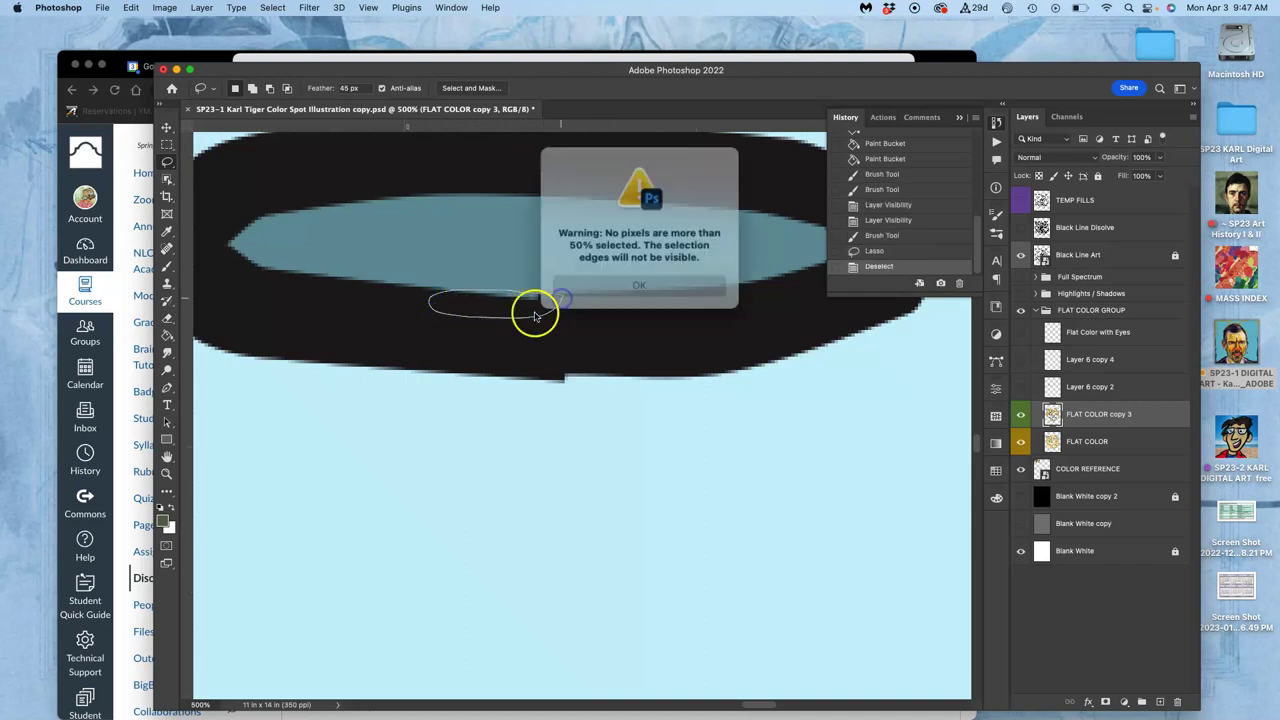
left_click(606, 284)
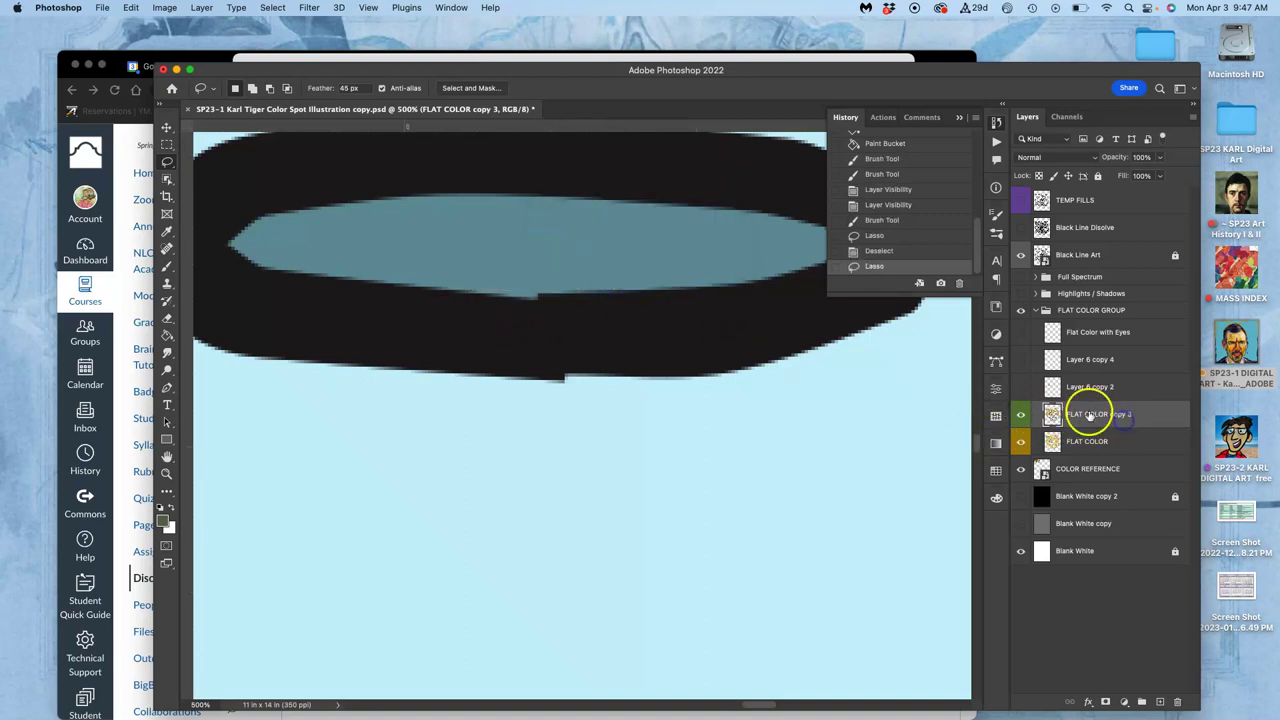
left_click(645, 377)
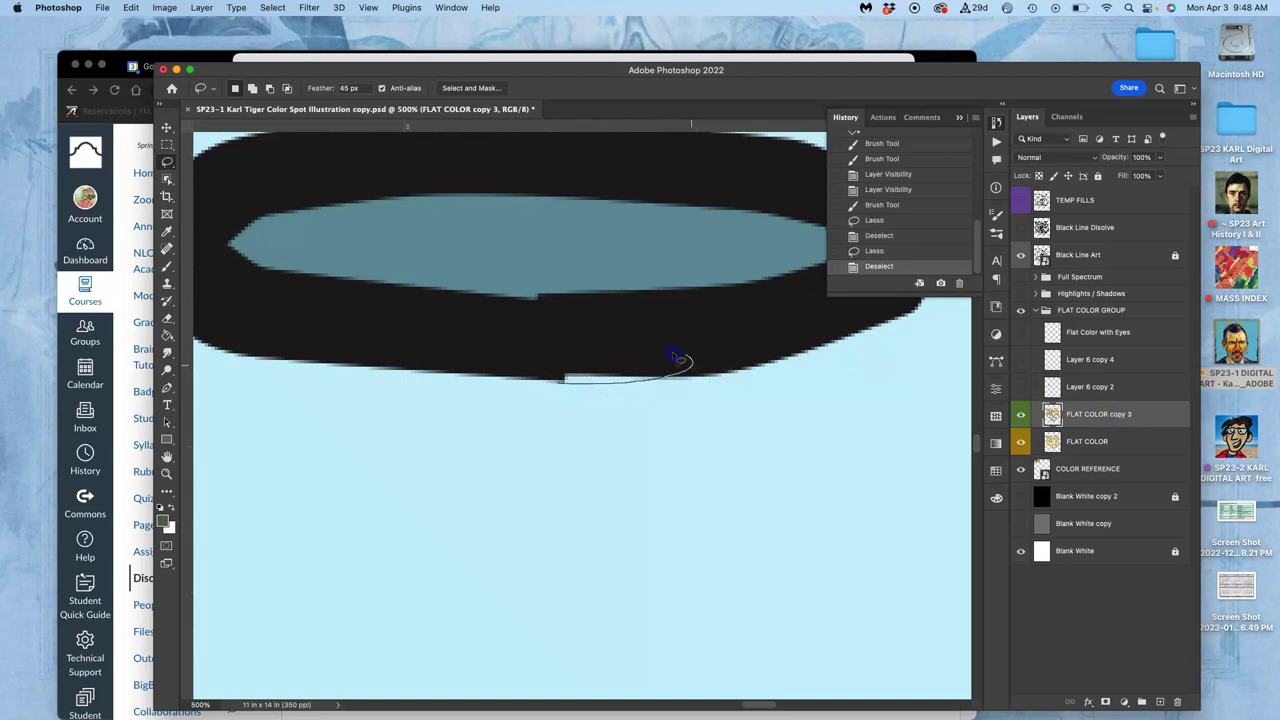
left_click_drag(546, 364, 546, 366)
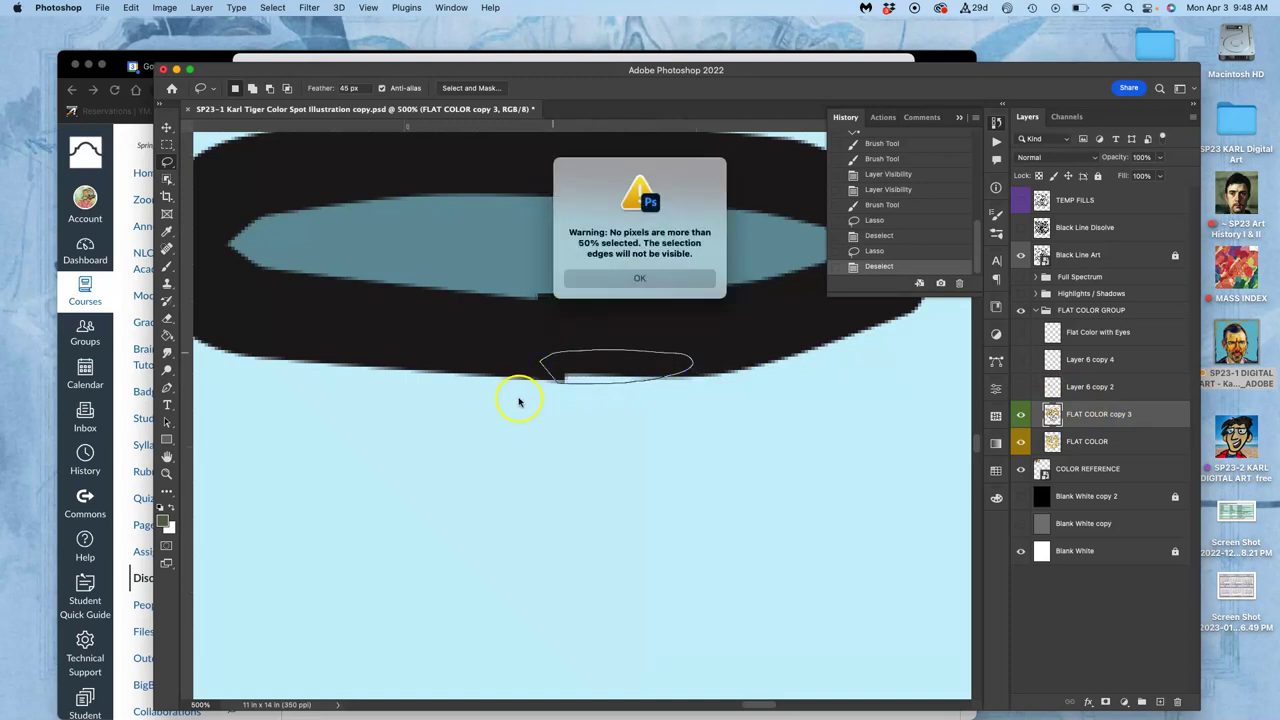
left_click(657, 279)
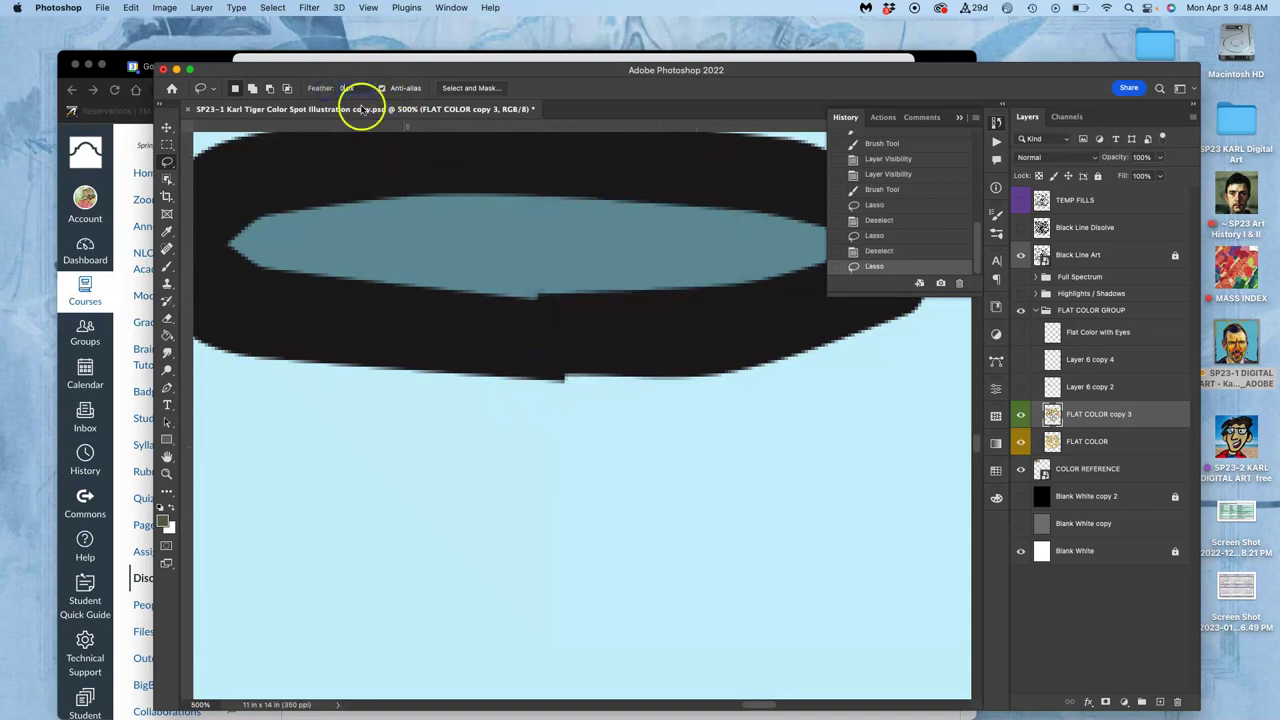
Lasso both jagged notches on the whisker mark's lower outline with a 0 px feather and fill them with black
left_click(560, 313)
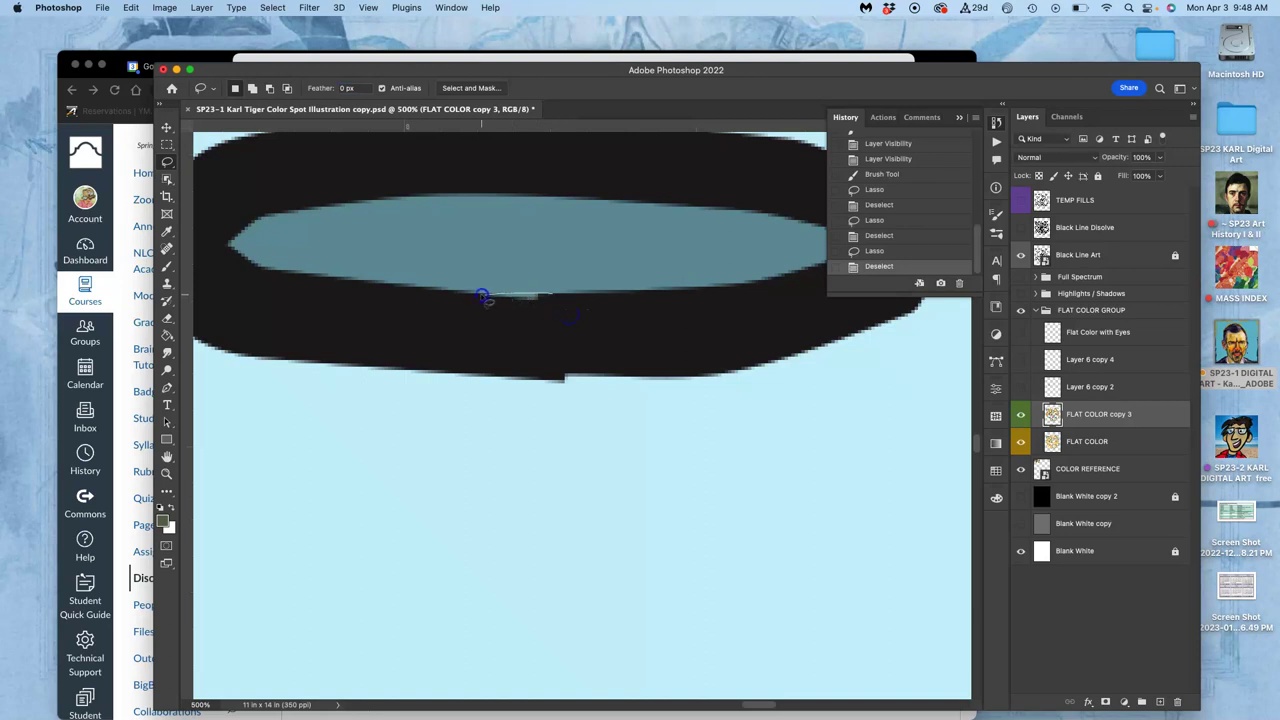
left_click_drag(535, 313, 565, 303)
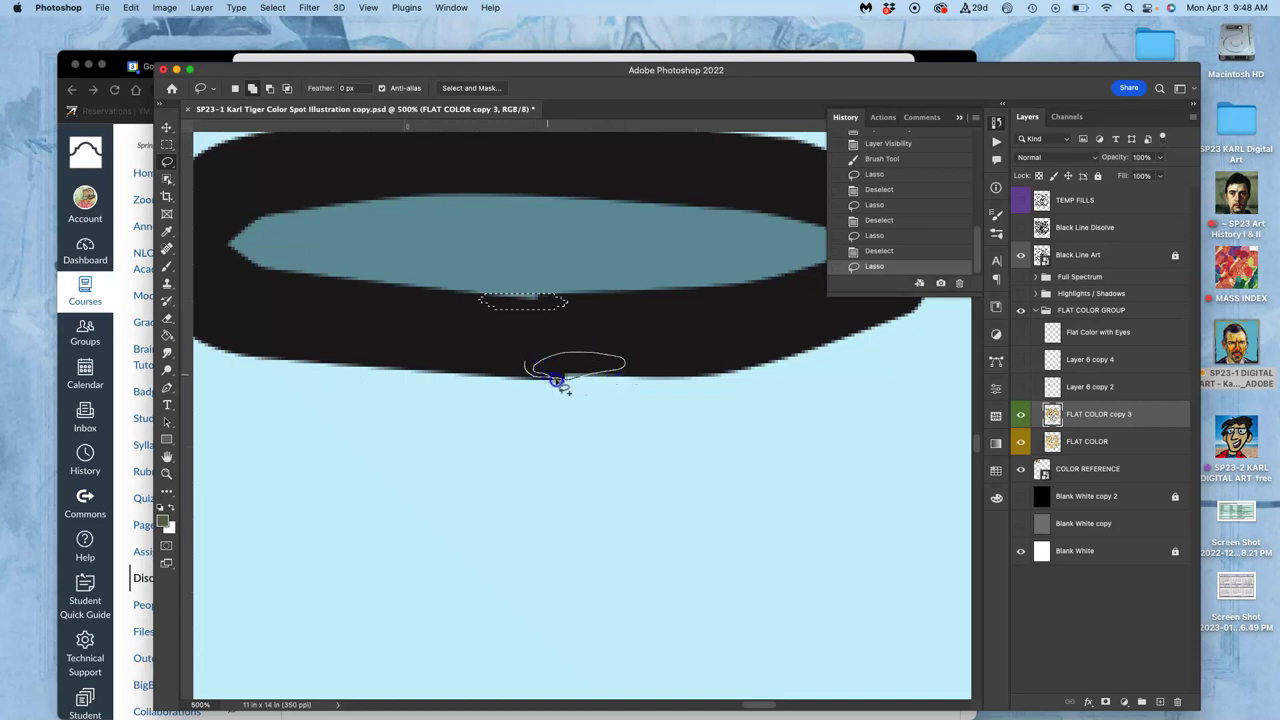
left_click_drag(597, 345, 592, 343)
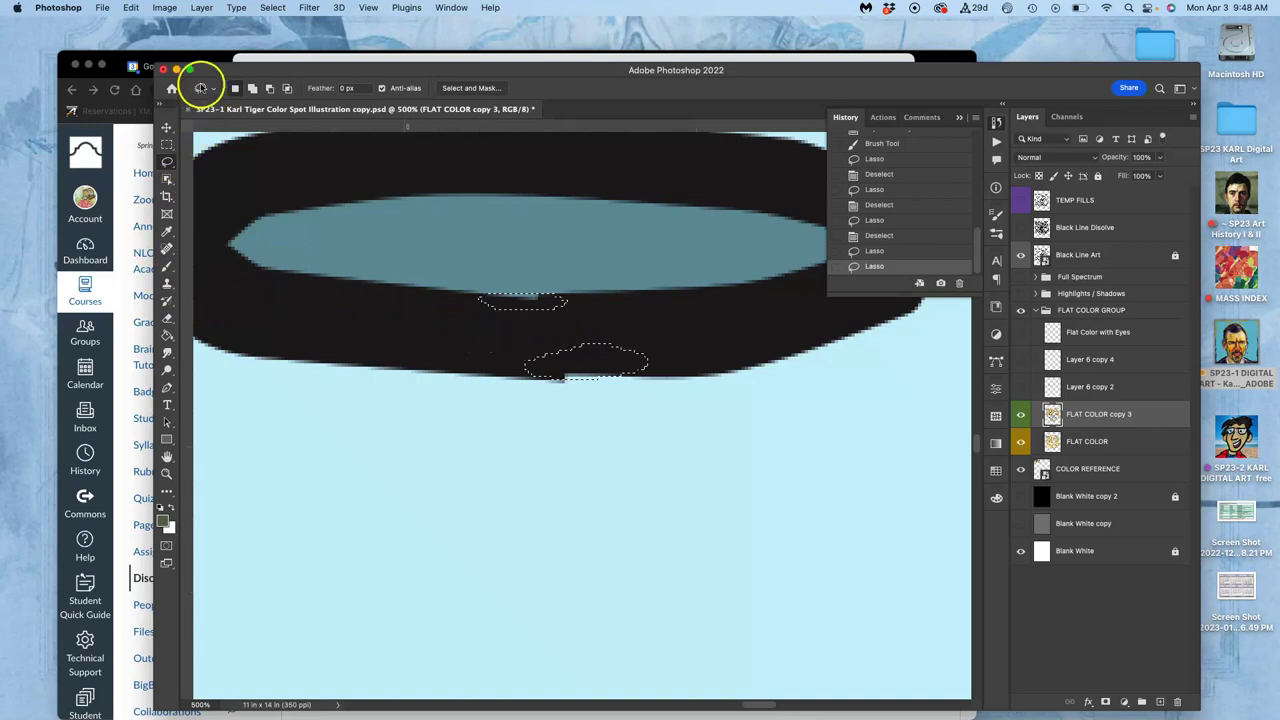
left_click(131, 8)
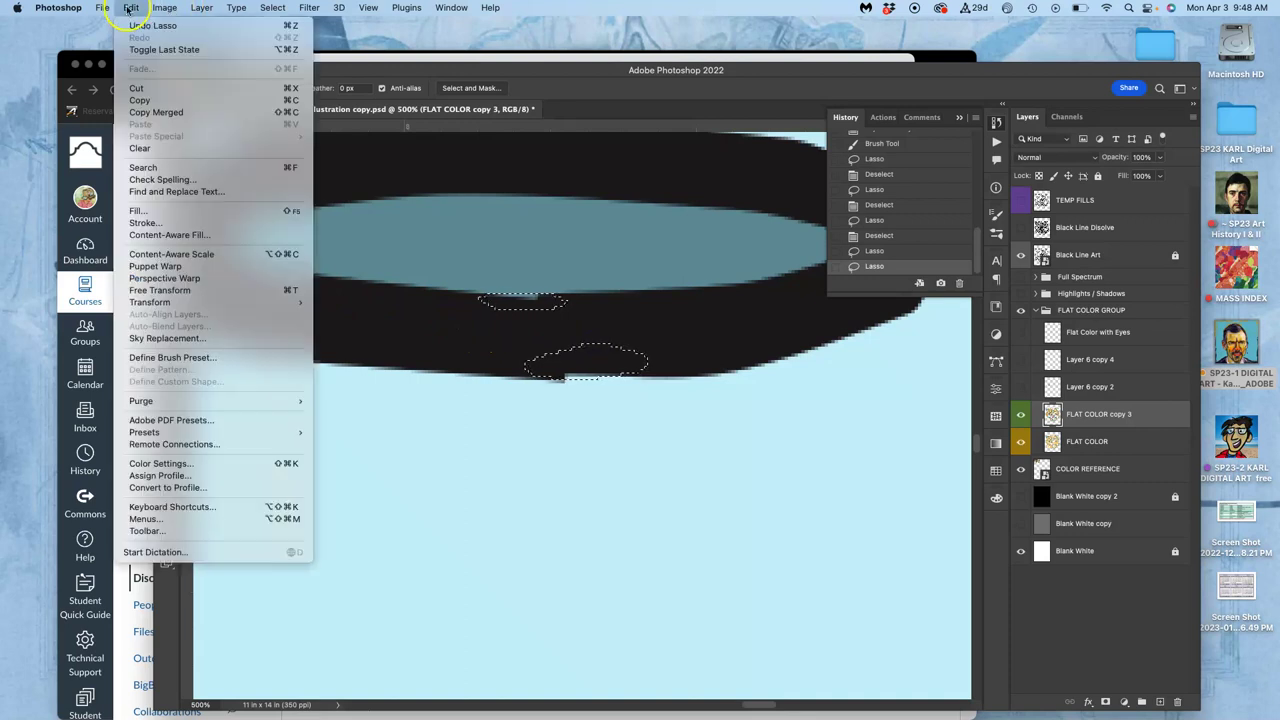
left_click(140, 211)
left_click(486, 368)
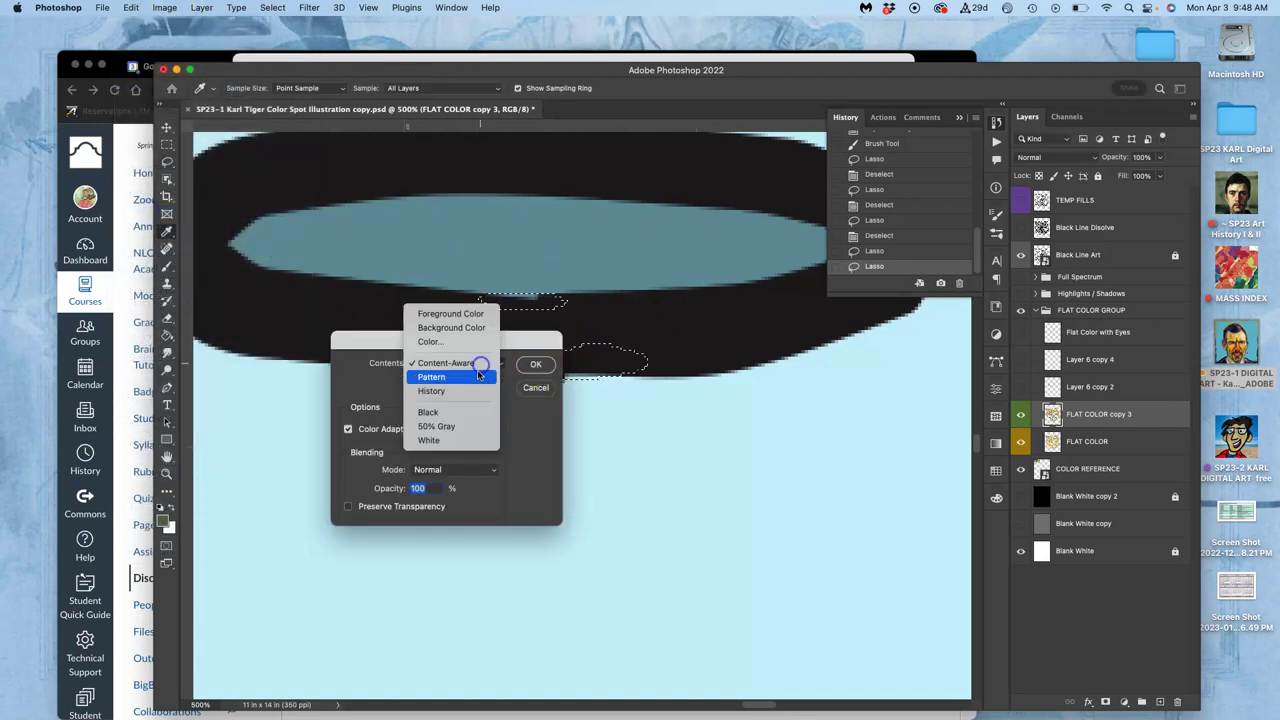
left_click(455, 410)
left_click(537, 366)
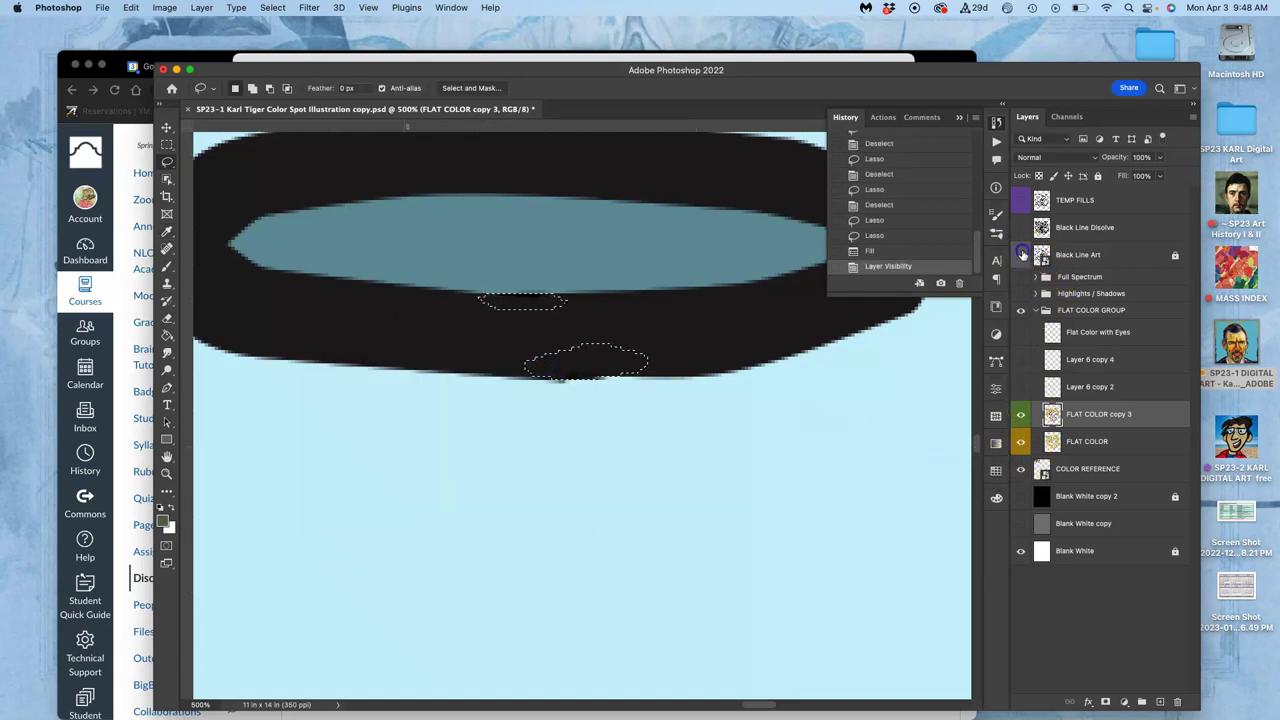
Toggle the Black Line Art and FLAT COLOR copy 3 layers off and on to check the black patches under the whisker mark
left_click(1021, 256)
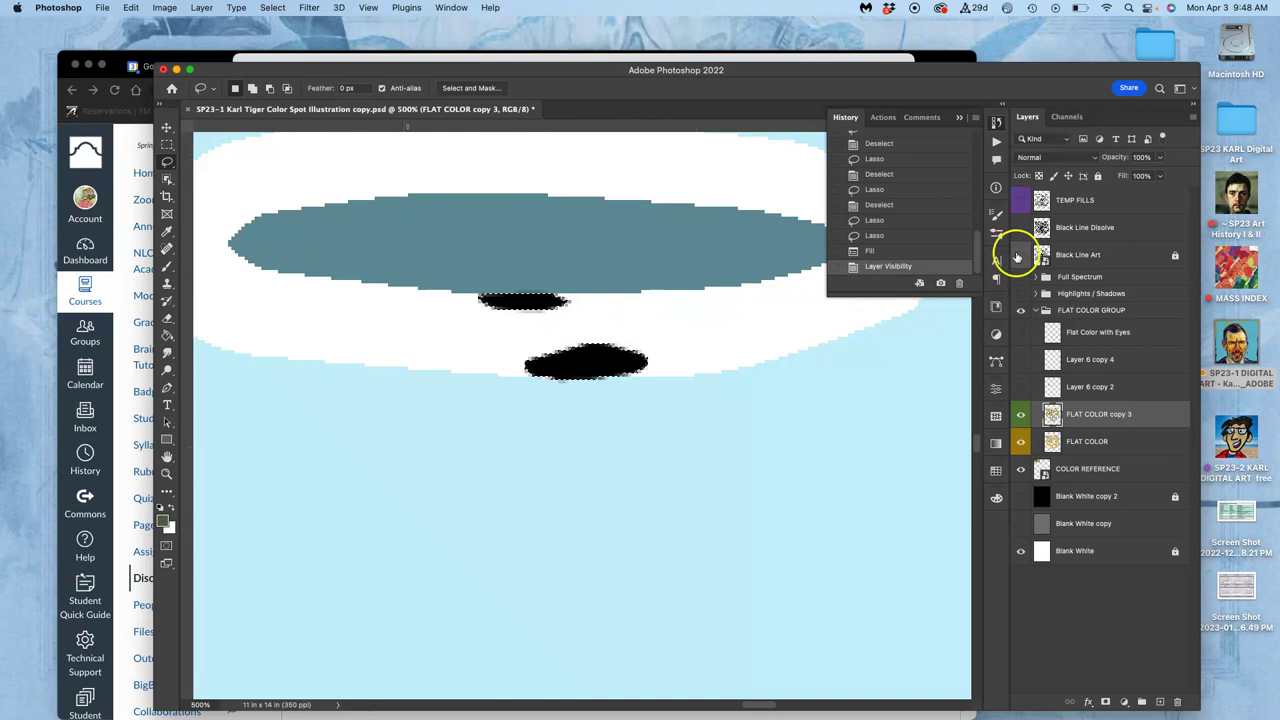
left_click(1021, 256)
left_click(1021, 416)
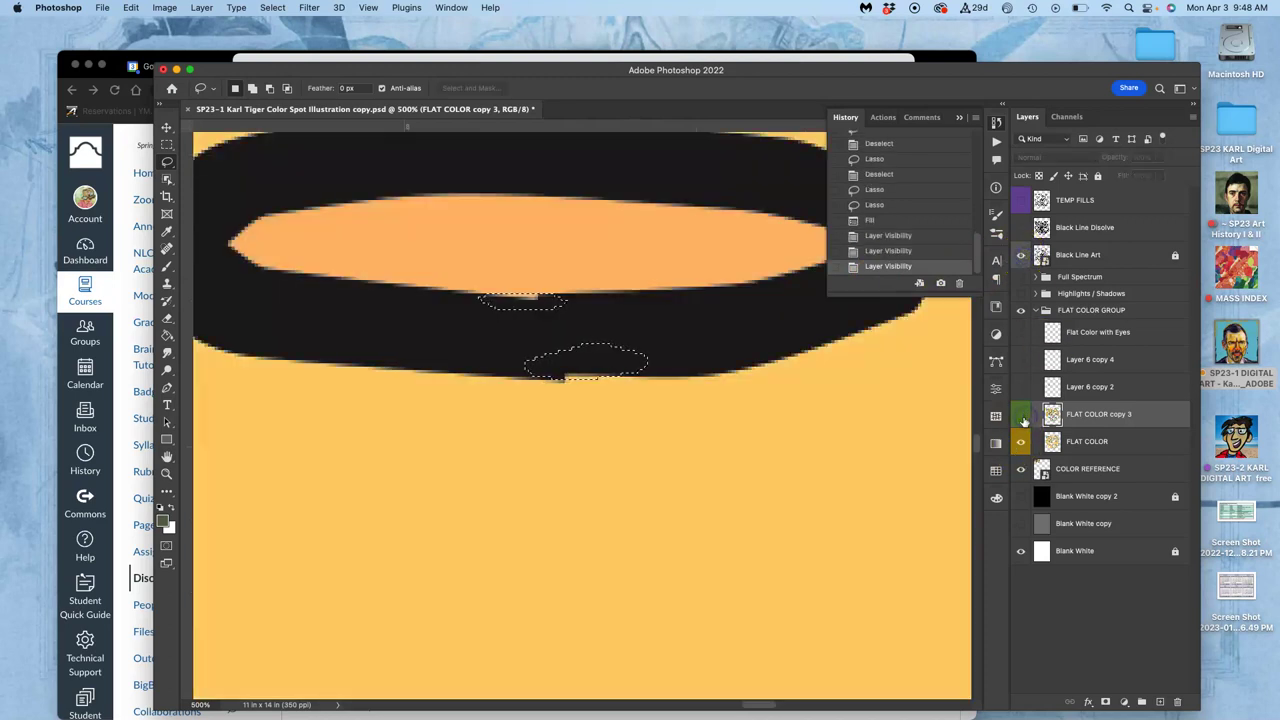
left_click(1021, 416)
key("super+minus")
key("super+minus")
key("super+minus")
key("super+minus")
key("super+minus")
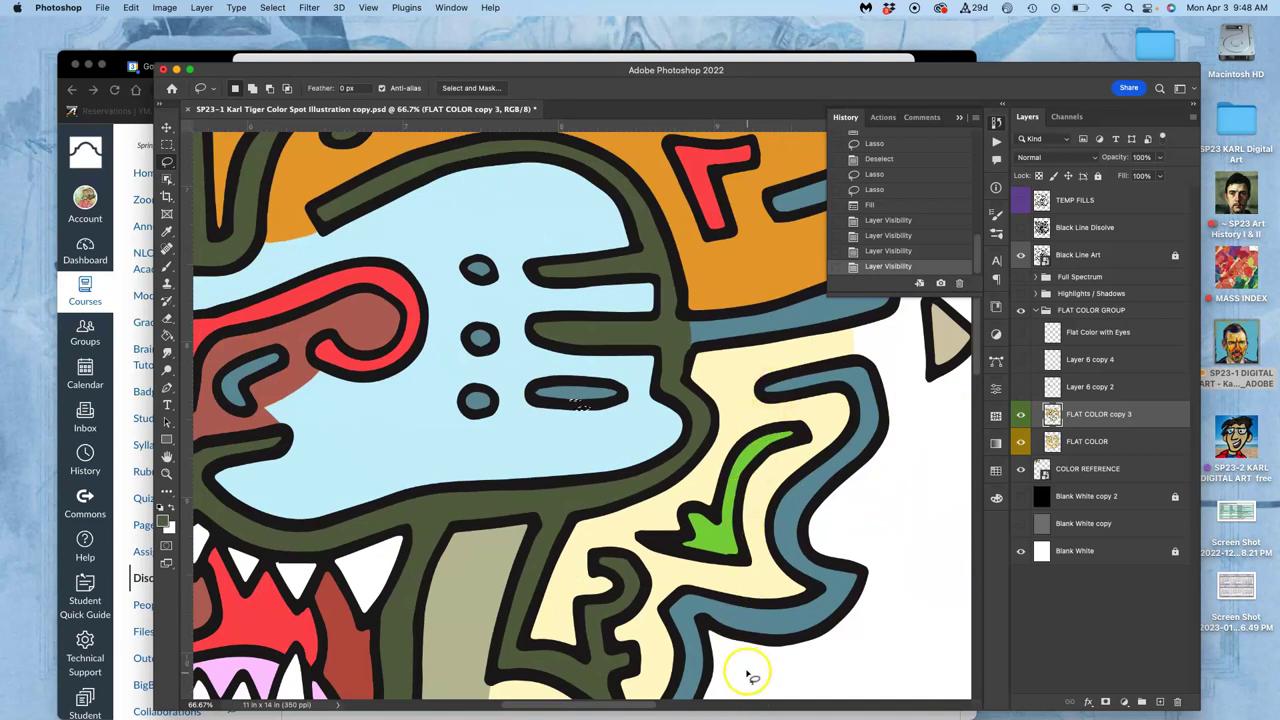
Review the whole tiger illustration, and inspect the green star eye and the dark red eye at 100% zoom
key("super+minus")
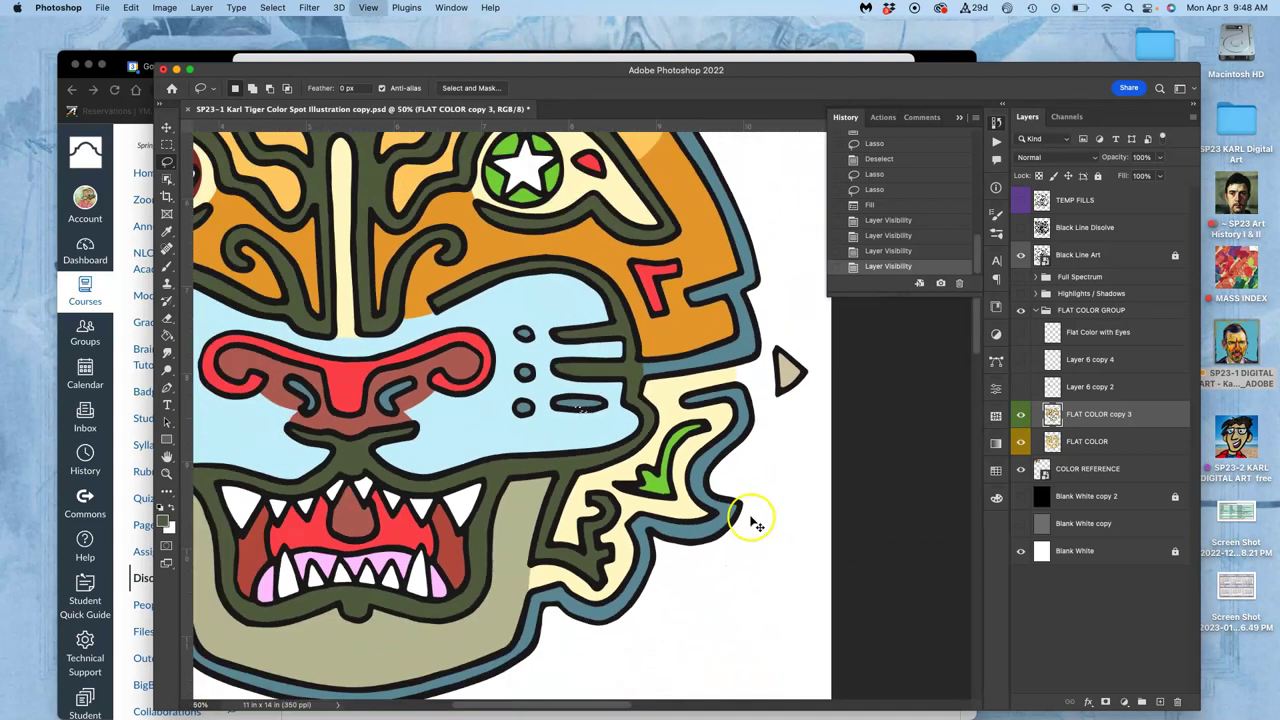
key("super+minus")
key("super+minus")
key("super+minus")
left_click_drag(575, 349, 585, 388)
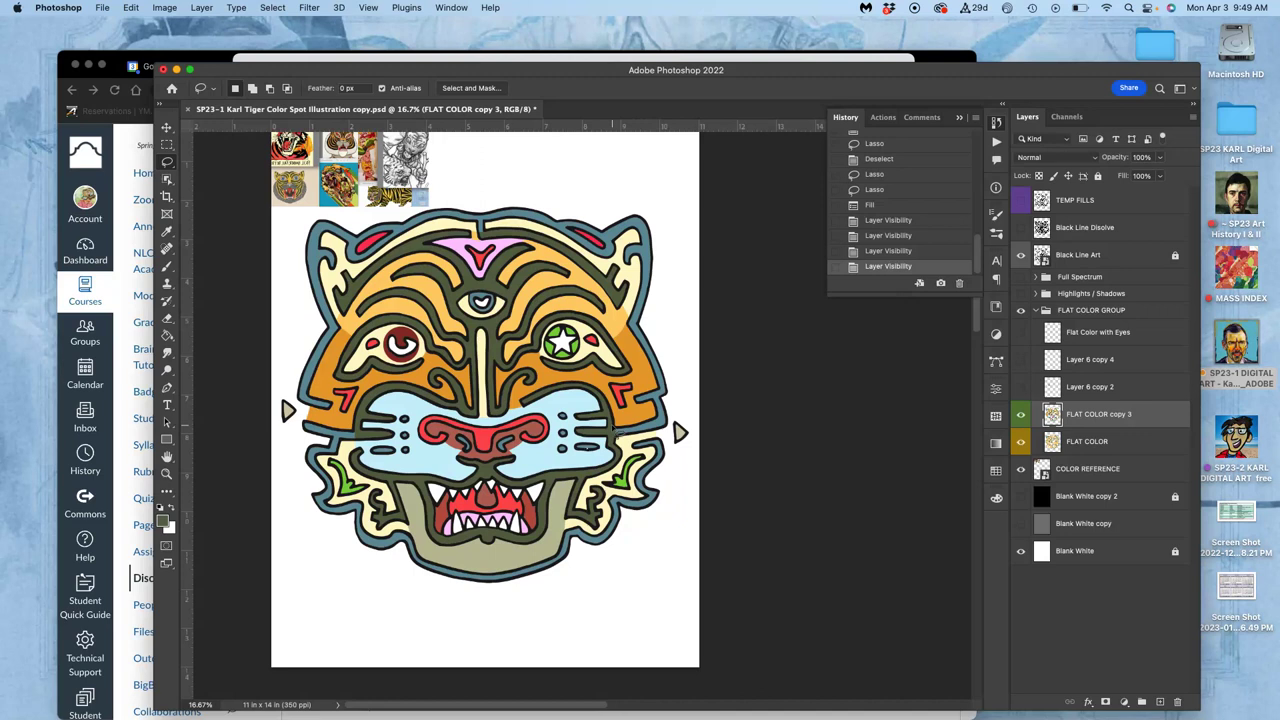
key("super+1")
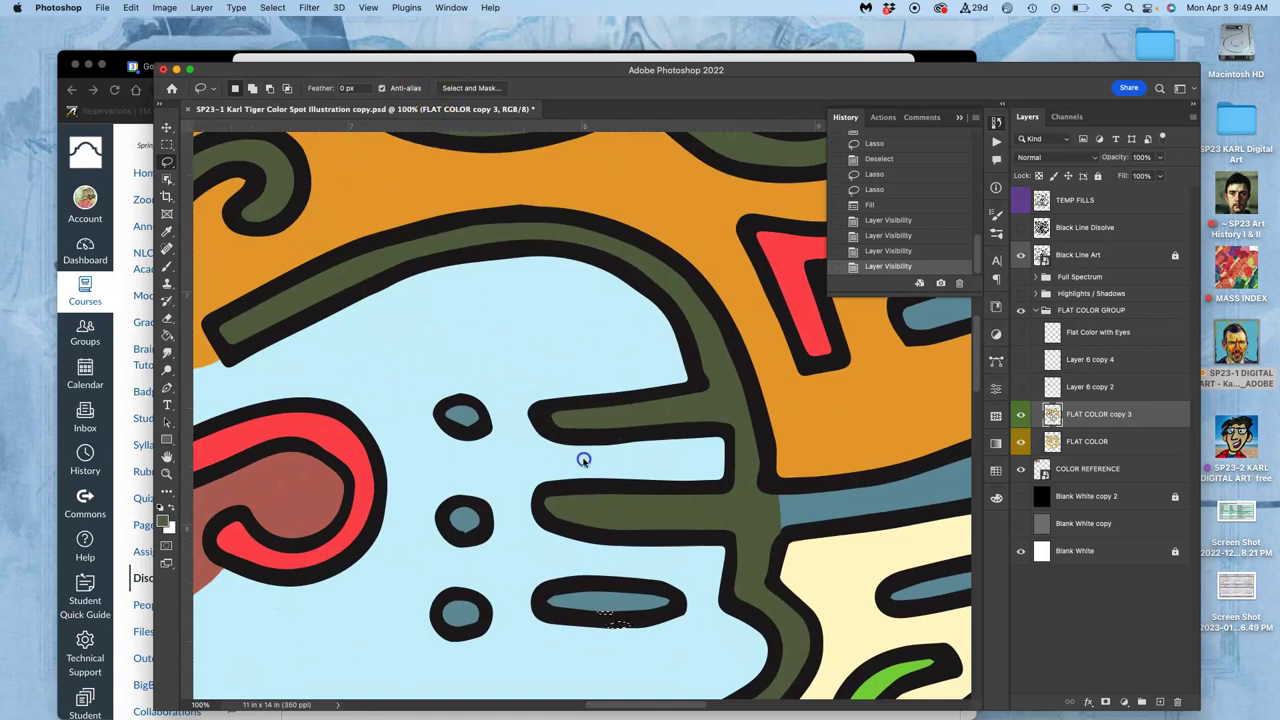
left_click_drag(503, 280, 651, 474)
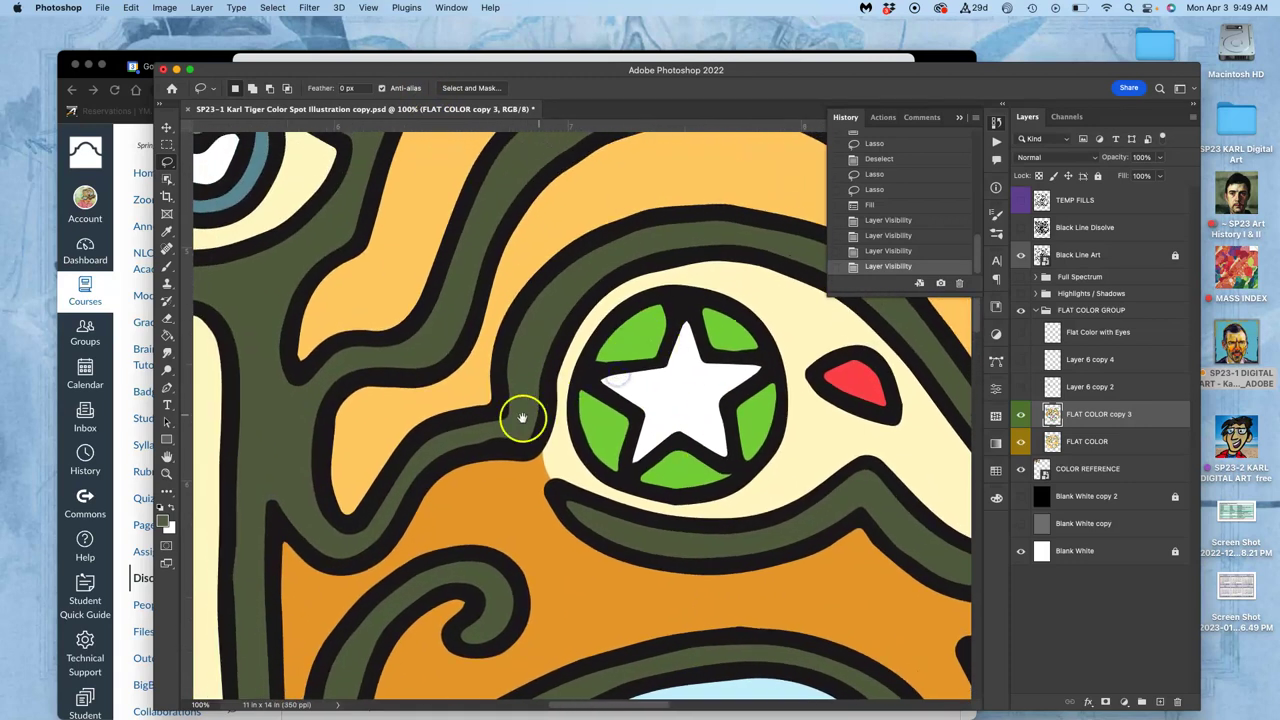
left_click_drag(523, 419, 860, 360)
left_click(540, 389)
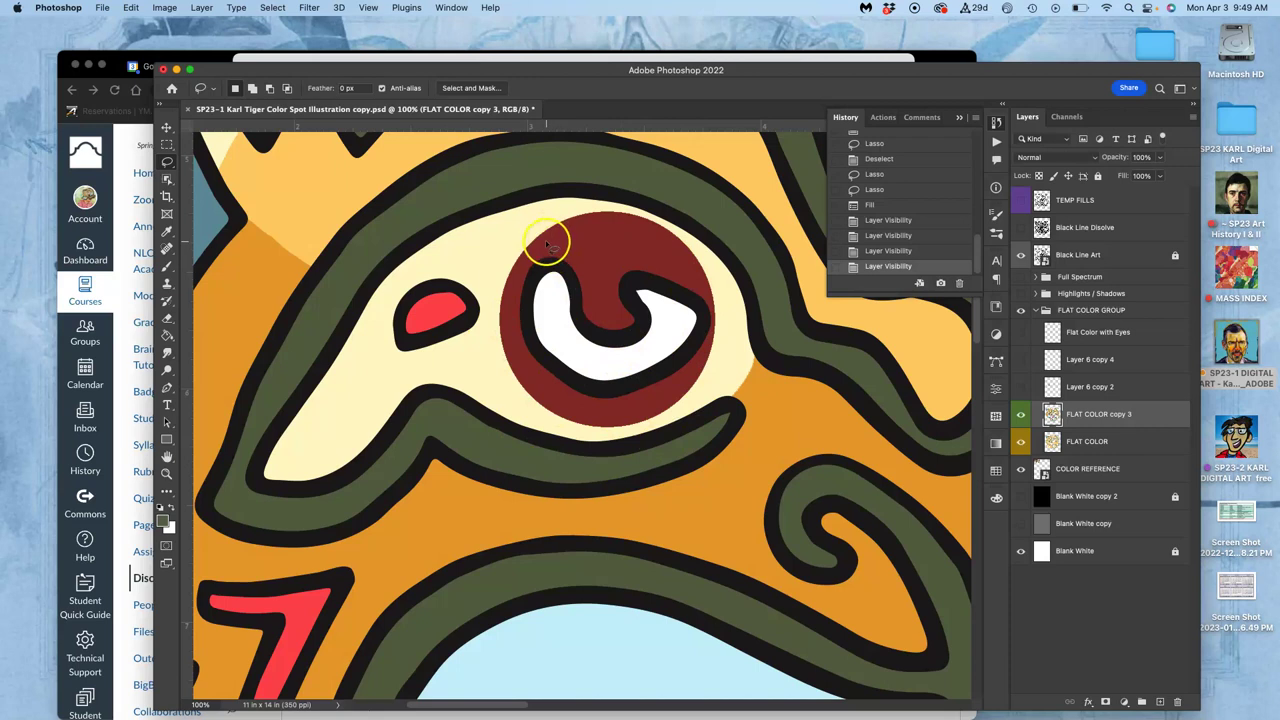
Resize the image to 40 inches wide with resampling off
left_click(162, 8)
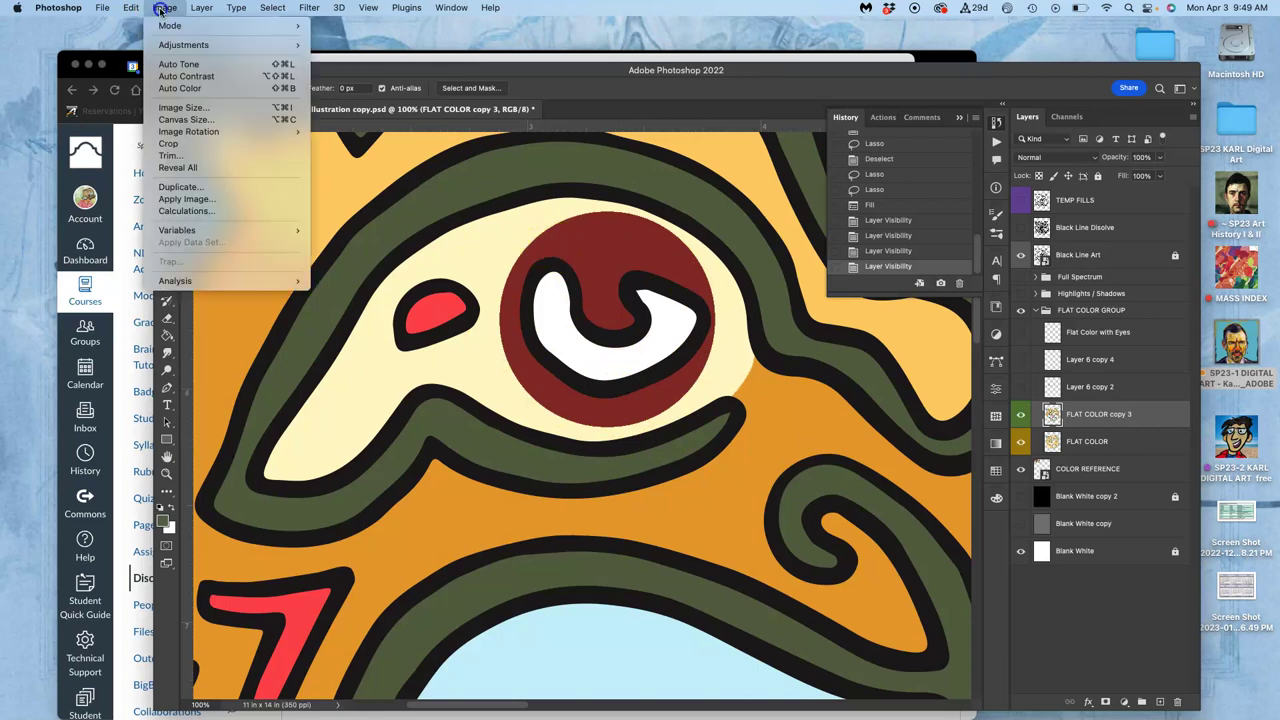
left_click(175, 108)
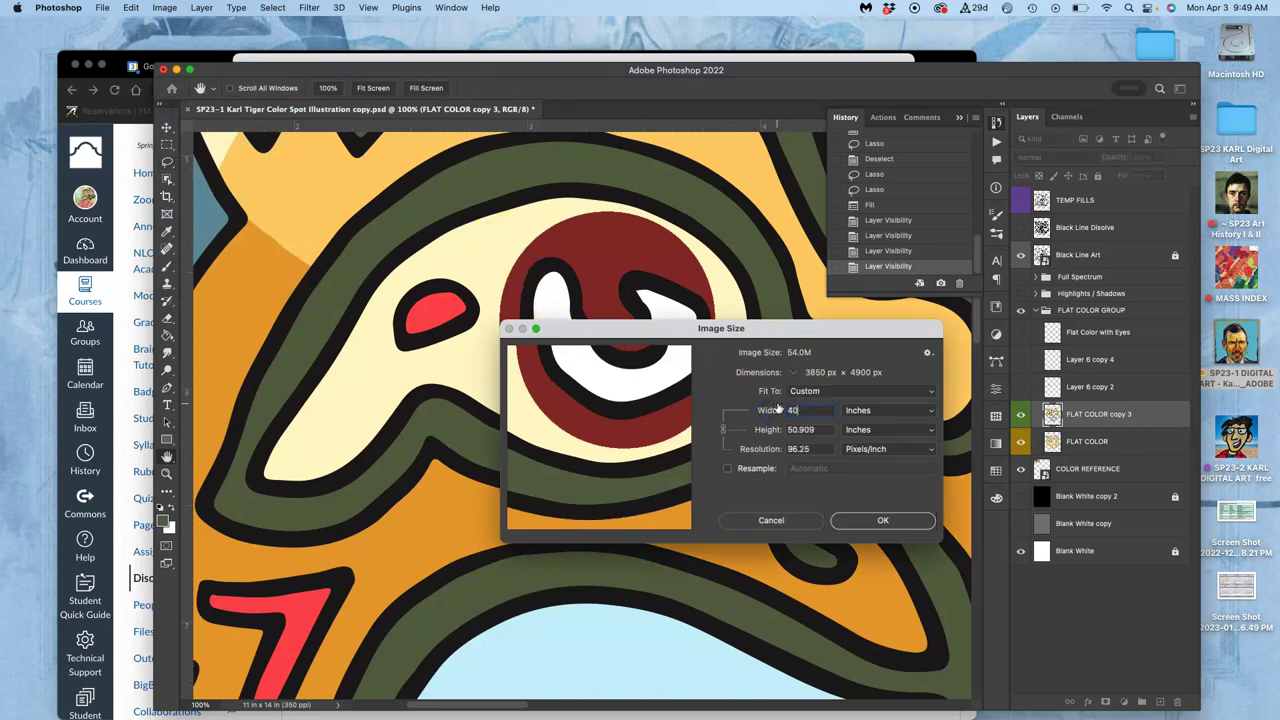
left_click(857, 522)
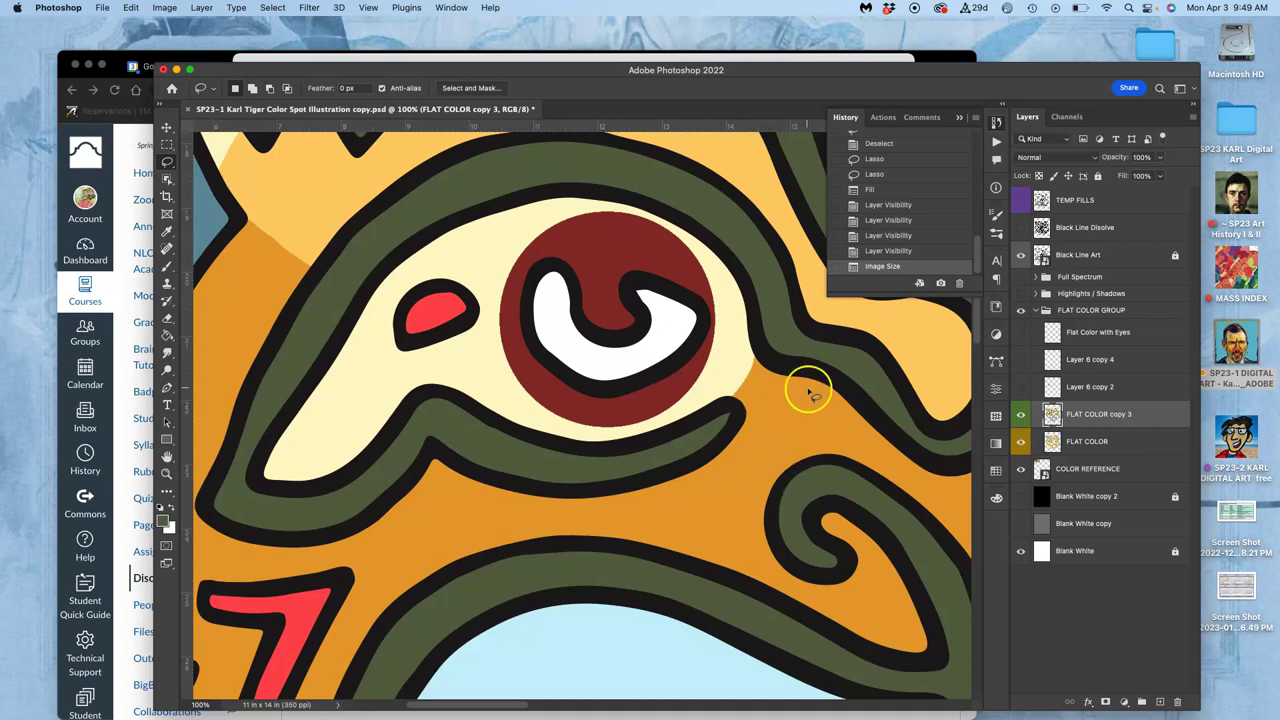
Examine the pixel edges along the bottom of the dark red iris at up to 1200% magnification
key("super+plus")
key("super+plus")
key("super+plus")
key("super+plus")
key("super+plus")
key("super+plus")
key("super+plus")
key("super+plus")
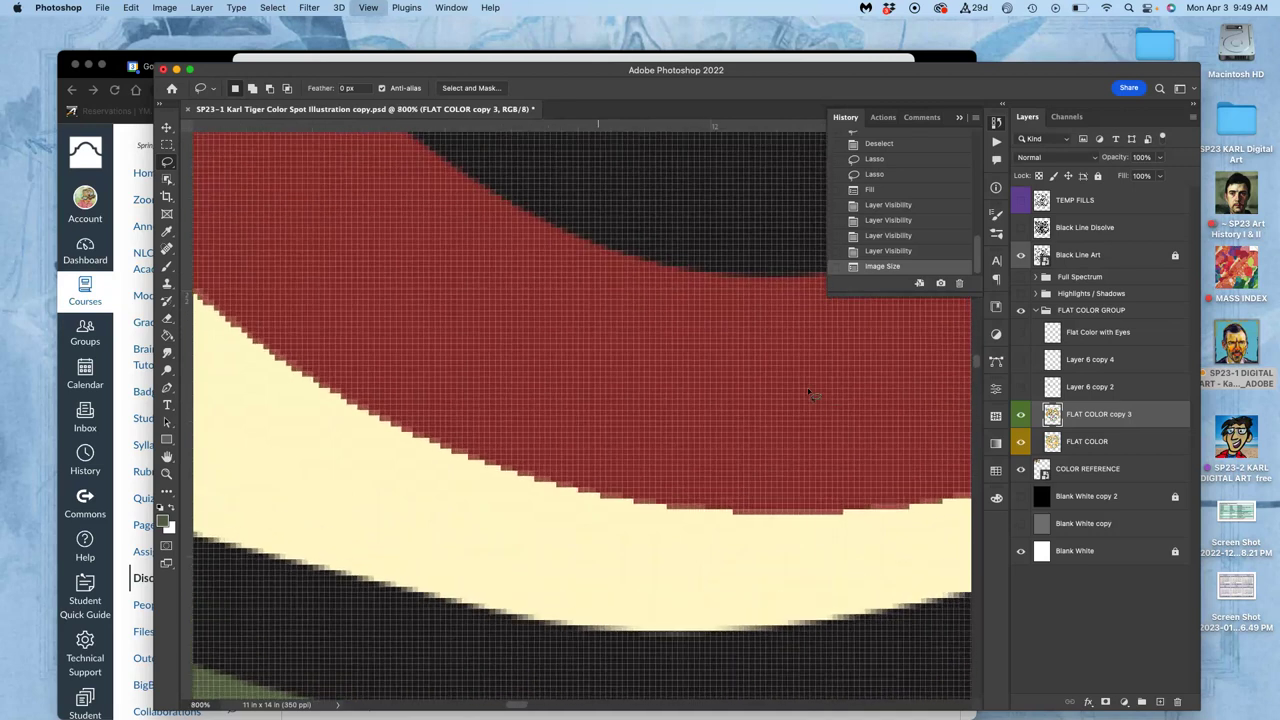
scroll(807, 387, "down", 3)
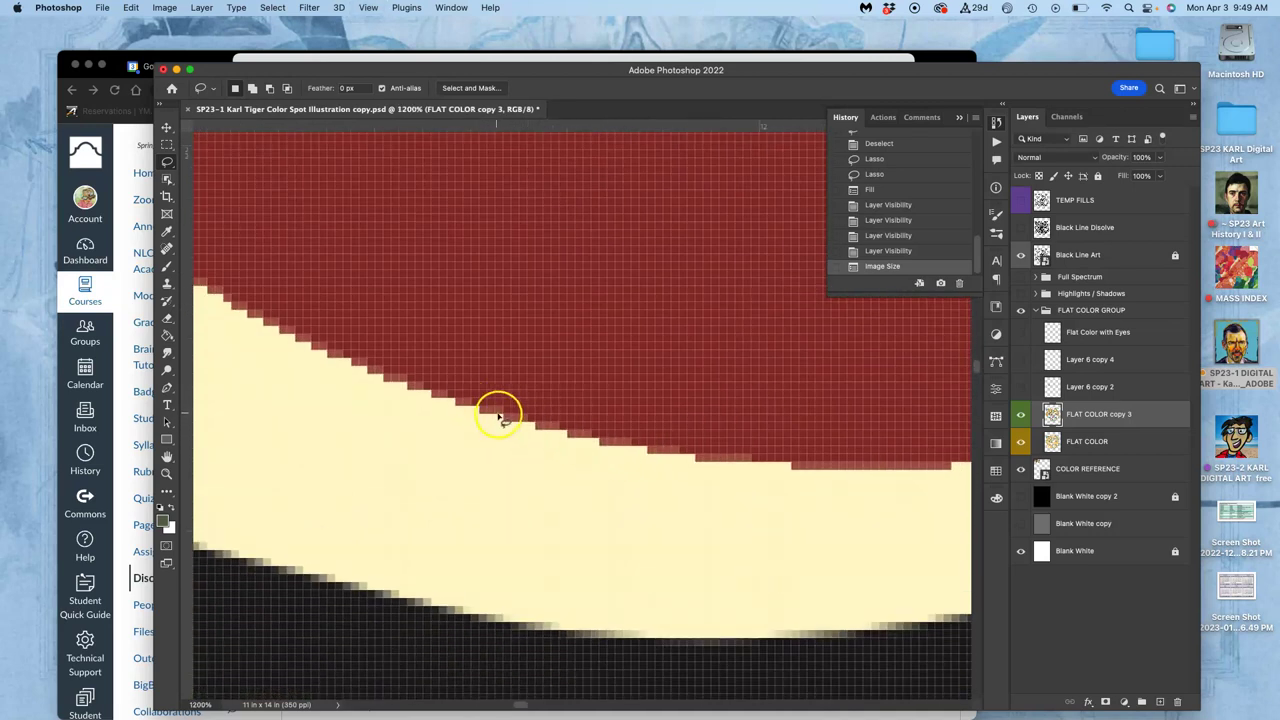
key("super+minus")
key("super+minus")
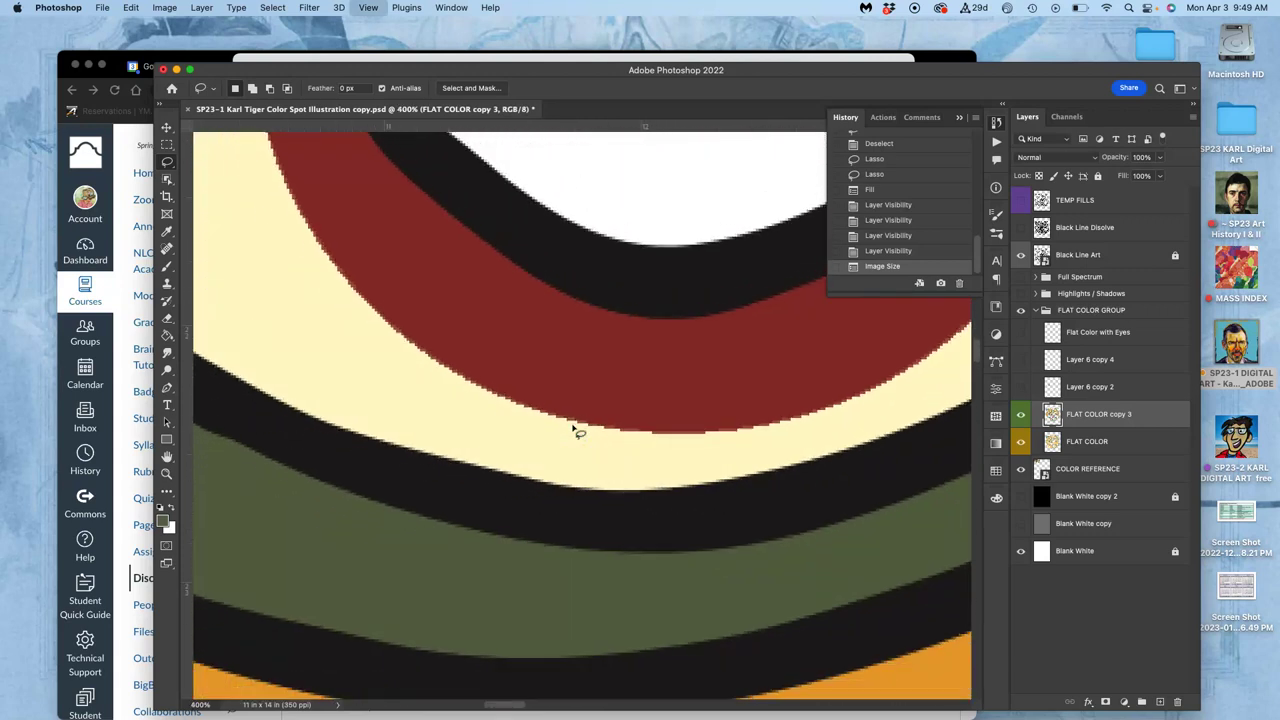
key("super+1")
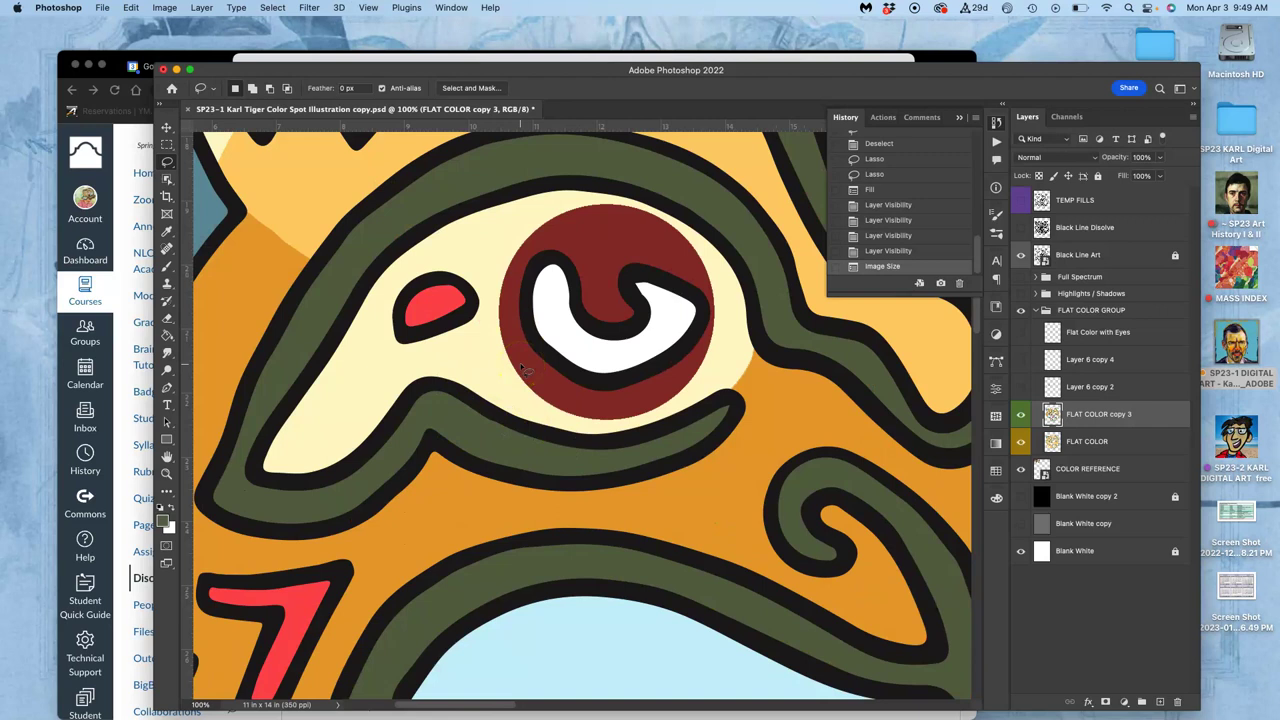
Undo the image resize, compare the iris edge pixels at 800%, and reapply the resize from the history
key("super+z")
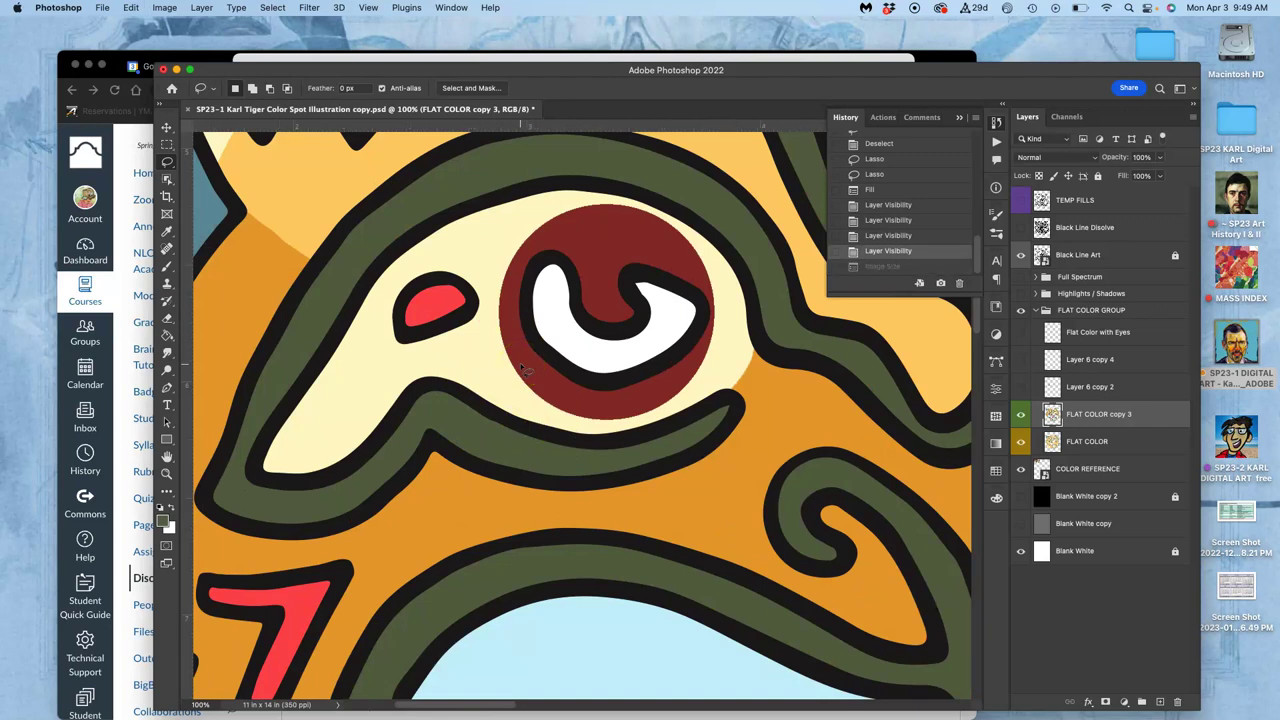
scroll(522, 369, "up", 10)
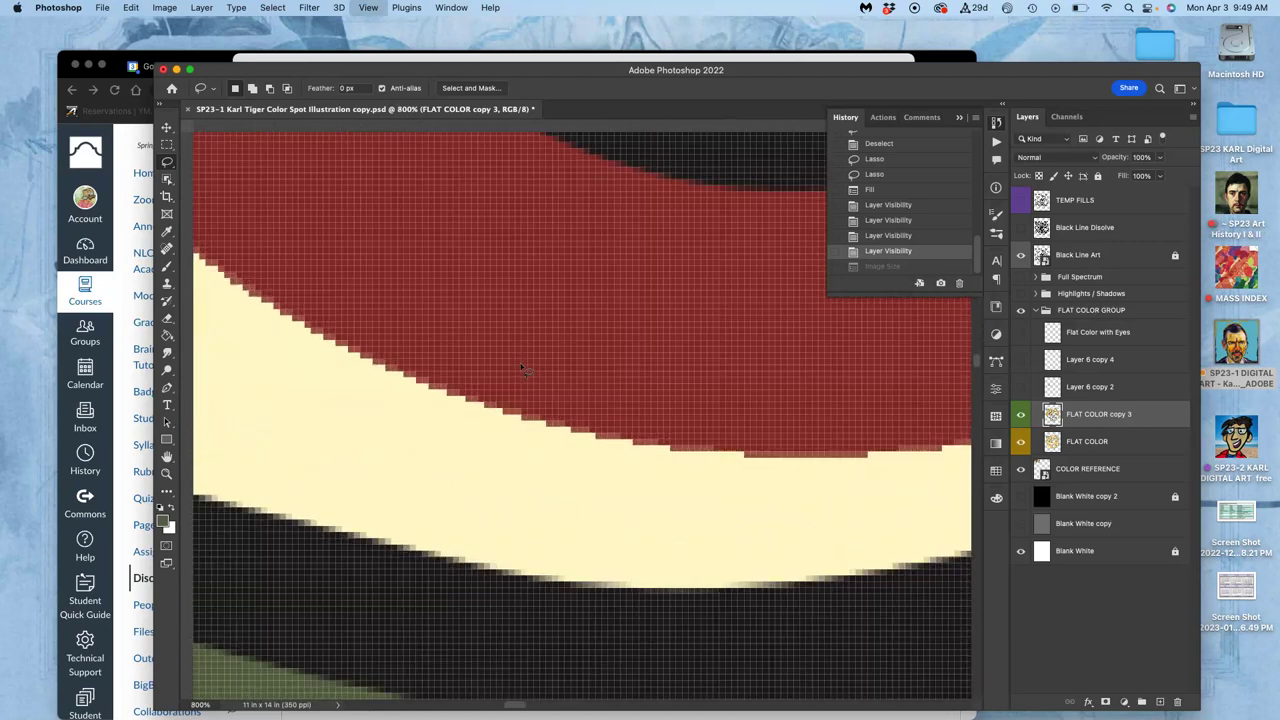
scroll(522, 369, "down", 3)
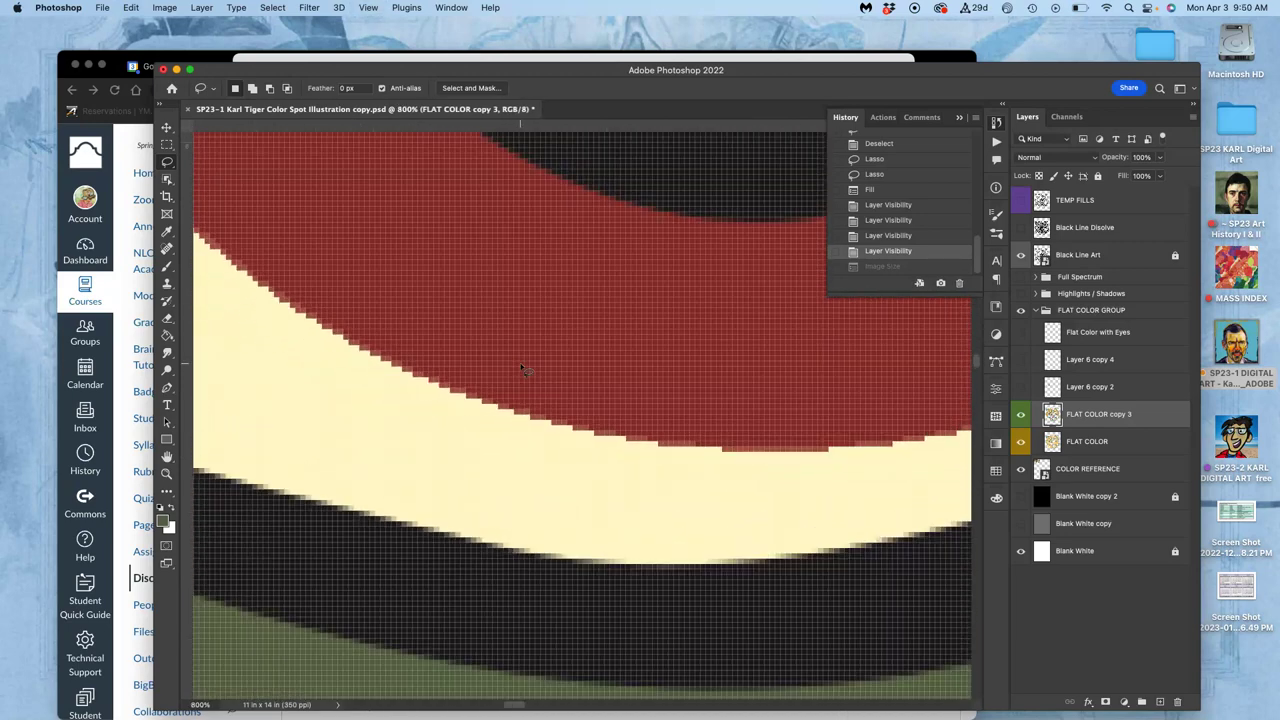
left_click(897, 268)
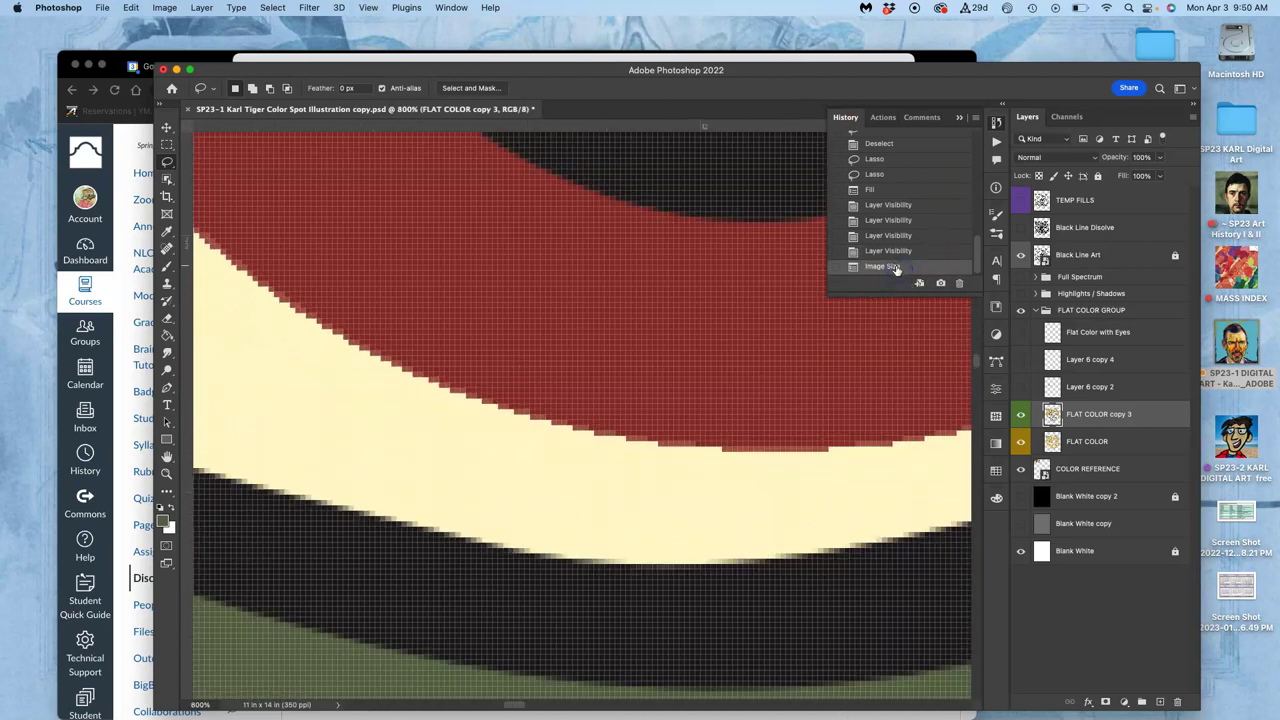
Check the document's Image Size settings without changing them, and revert to the history state before the resize
left_click(164, 8)
left_click(183, 108)
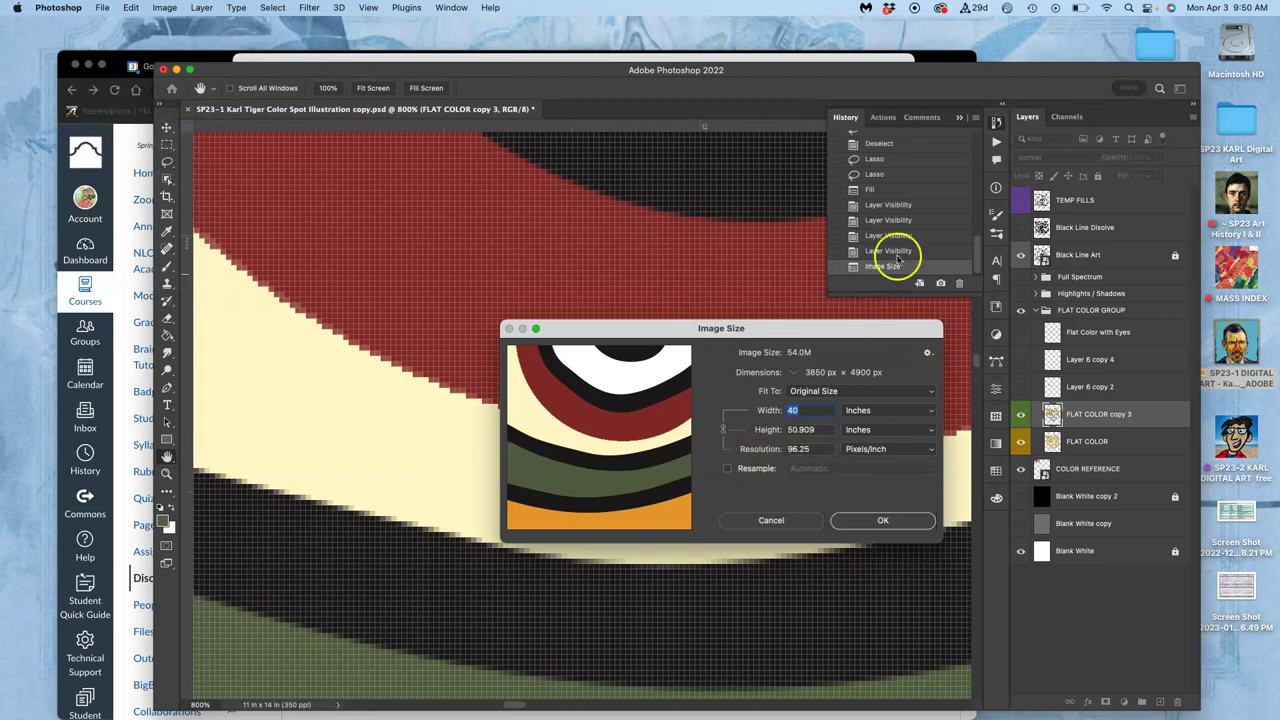
left_click(814, 519)
left_click(886, 251)
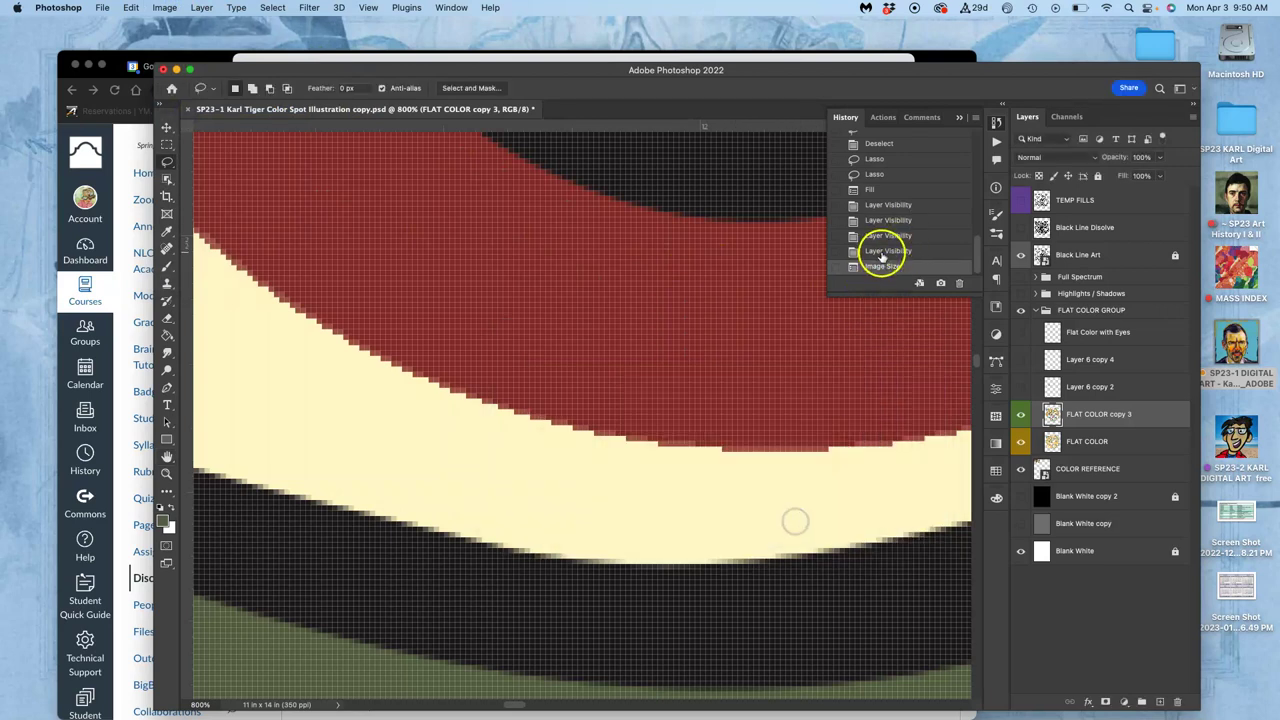
Resize the image to 40 inches wide with Resample turned on and set to Automatic
left_click(166, 8)
left_click(565, 295)
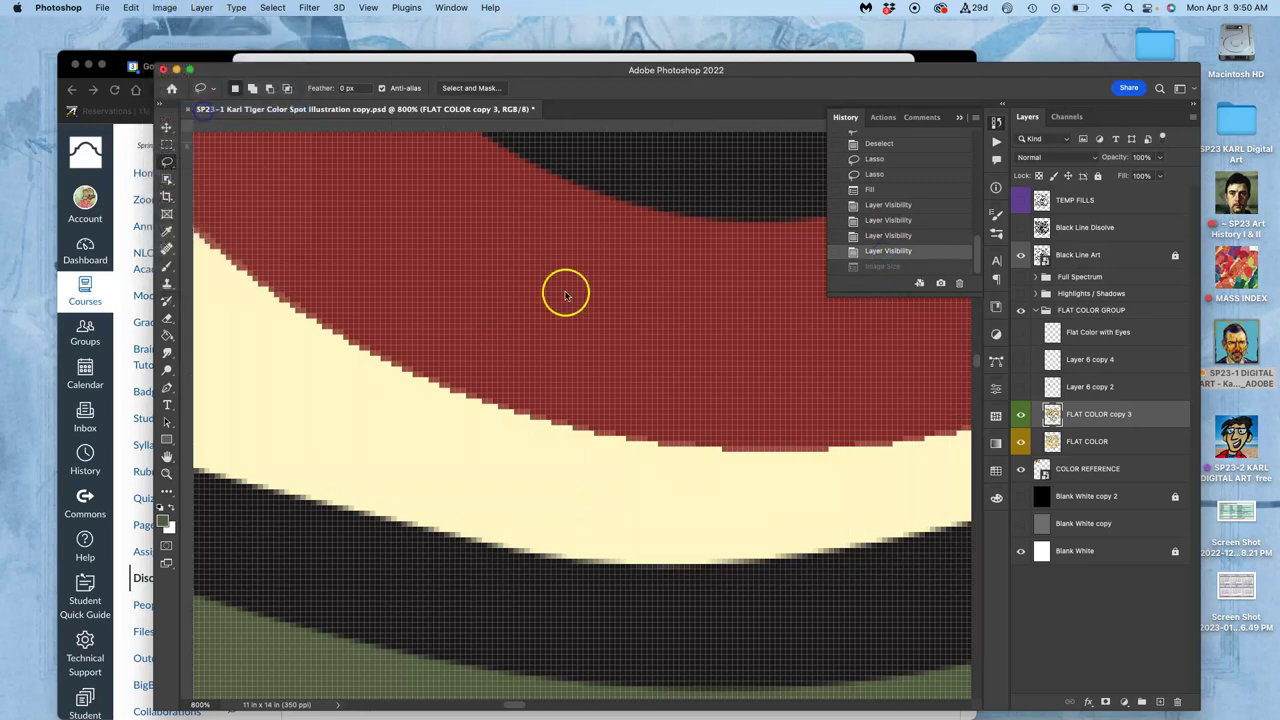
left_click(728, 468)
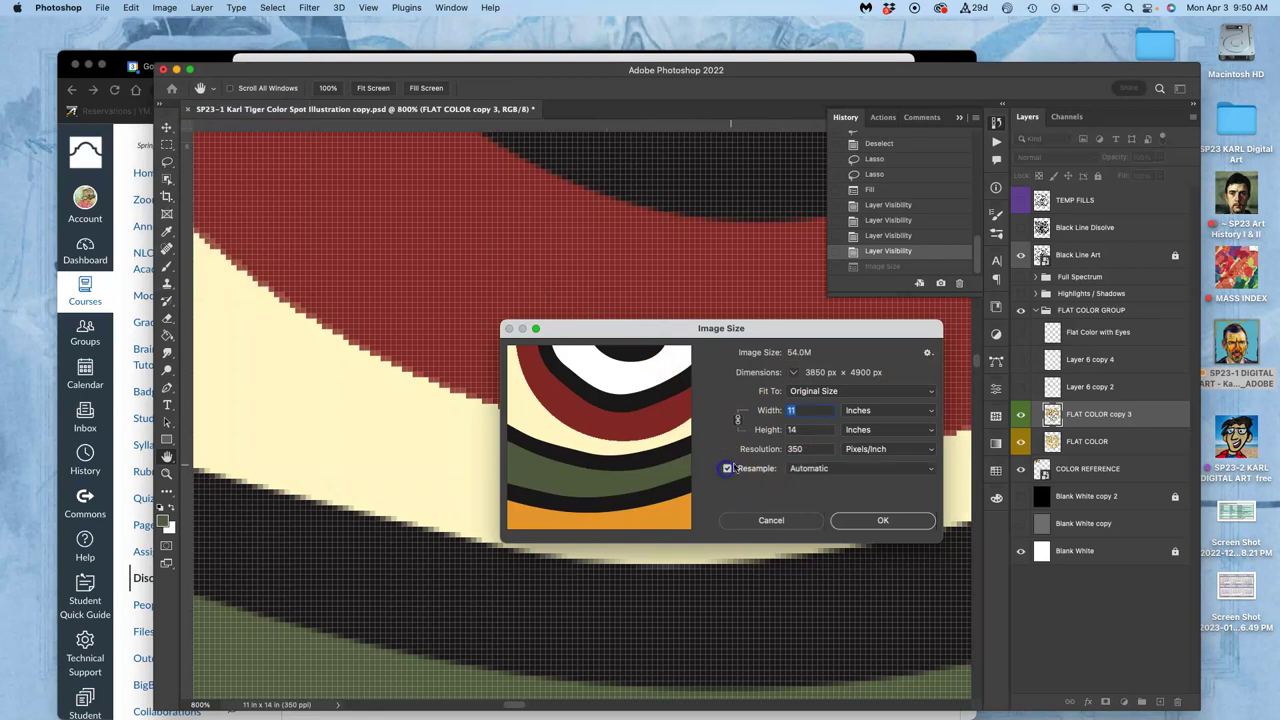
left_click_drag(775, 419, 806, 362)
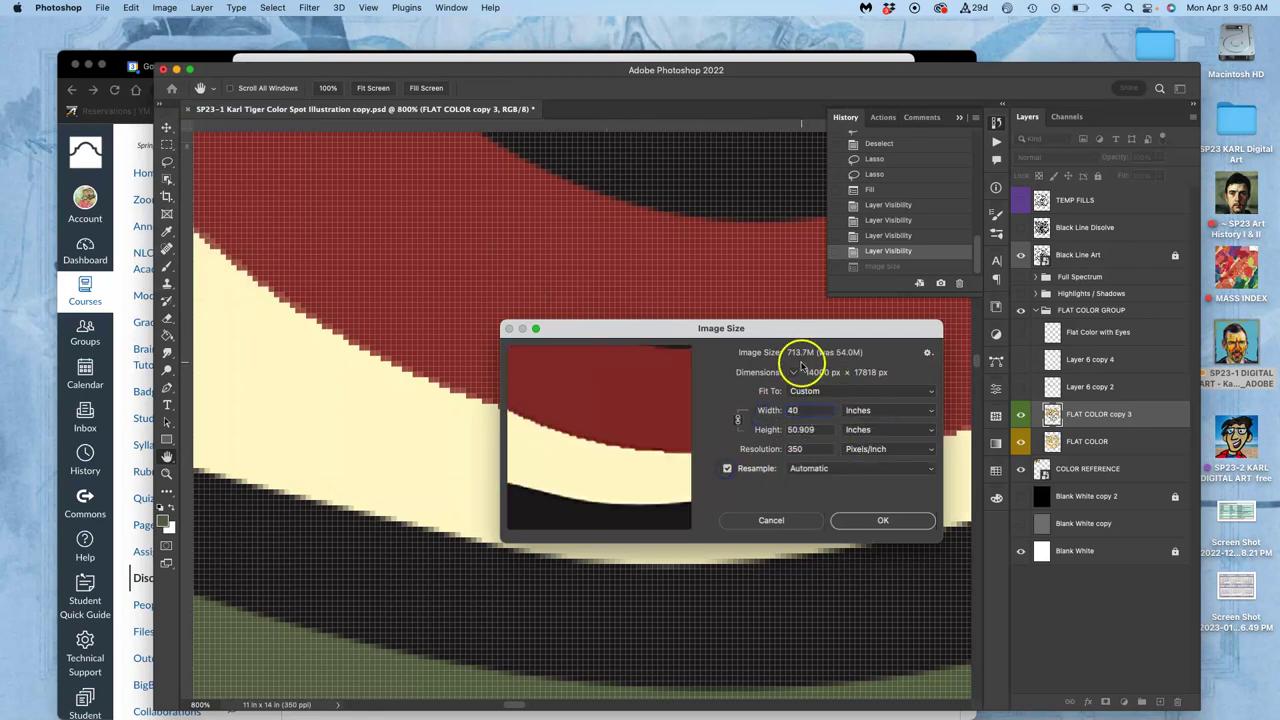
left_click(876, 519)
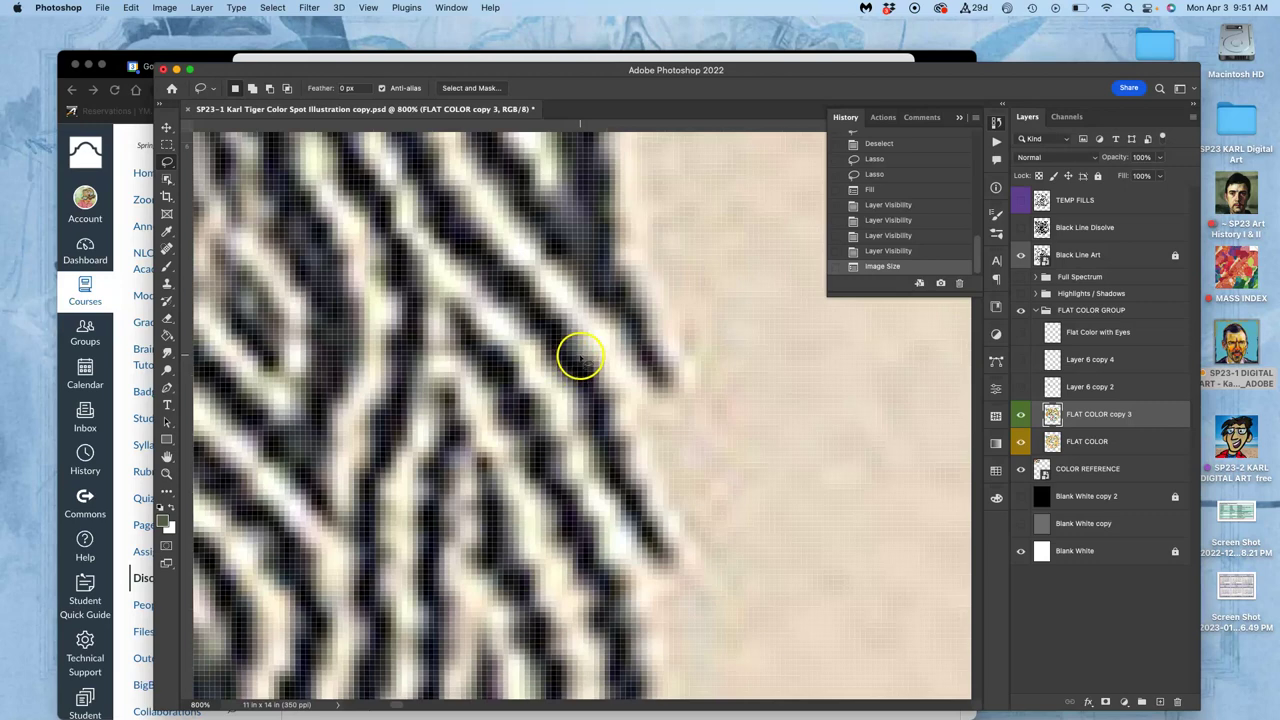
Examine the resampled artwork around the dark red eye, comparing the iris edge and black outlines at 200% and 50%
scroll(580, 358, "down", 10)
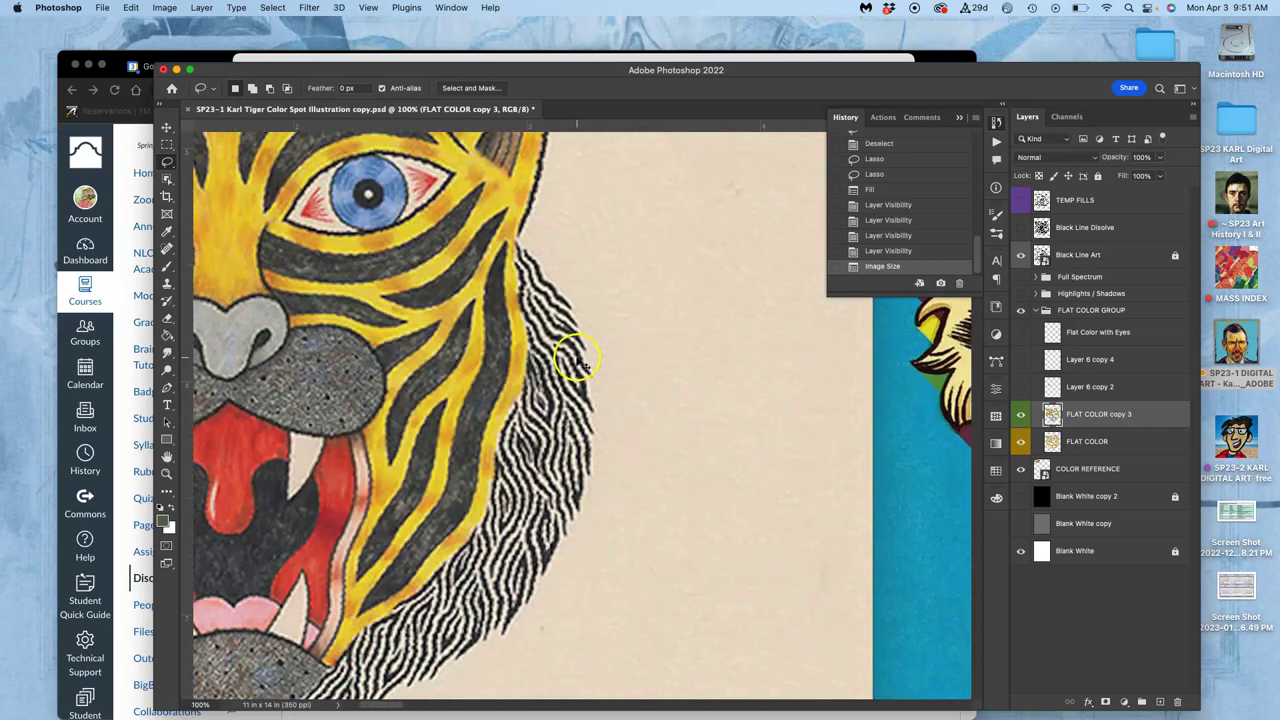
scroll(578, 362, "down", 8)
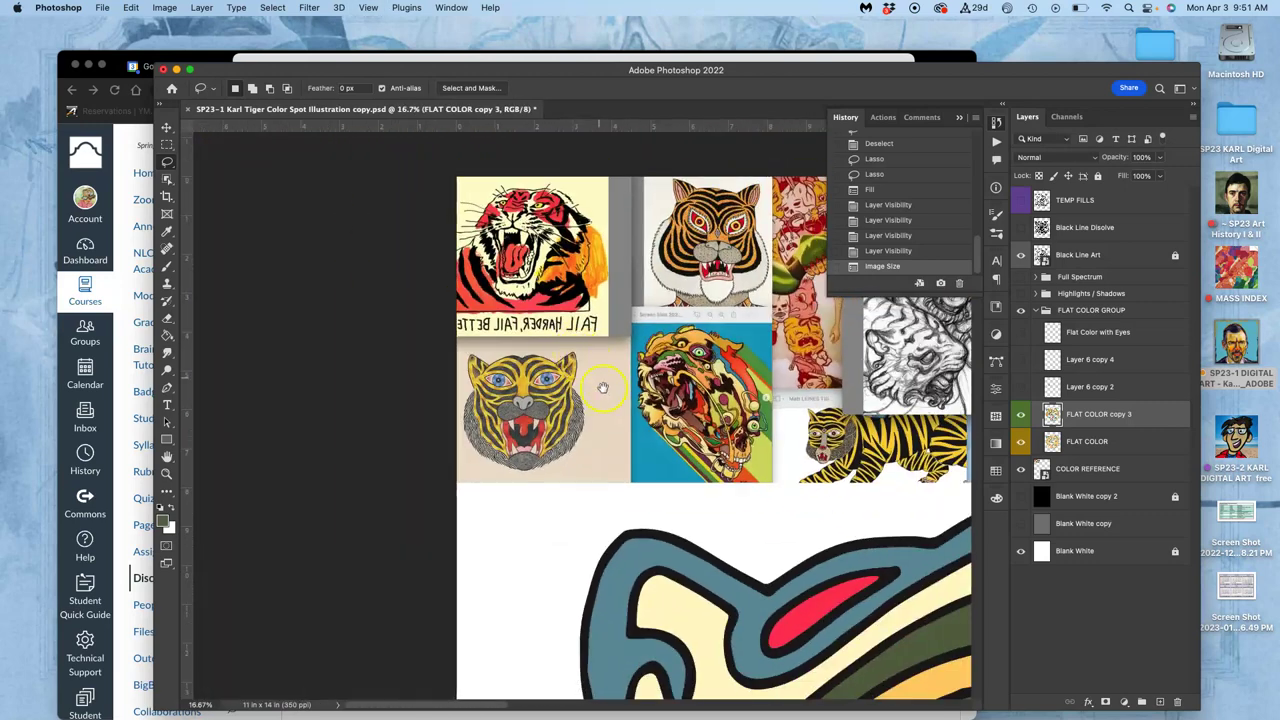
left_click_drag(741, 519, 397, 183)
left_click_drag(834, 426, 634, 154)
left_click_drag(514, 211, 714, 149)
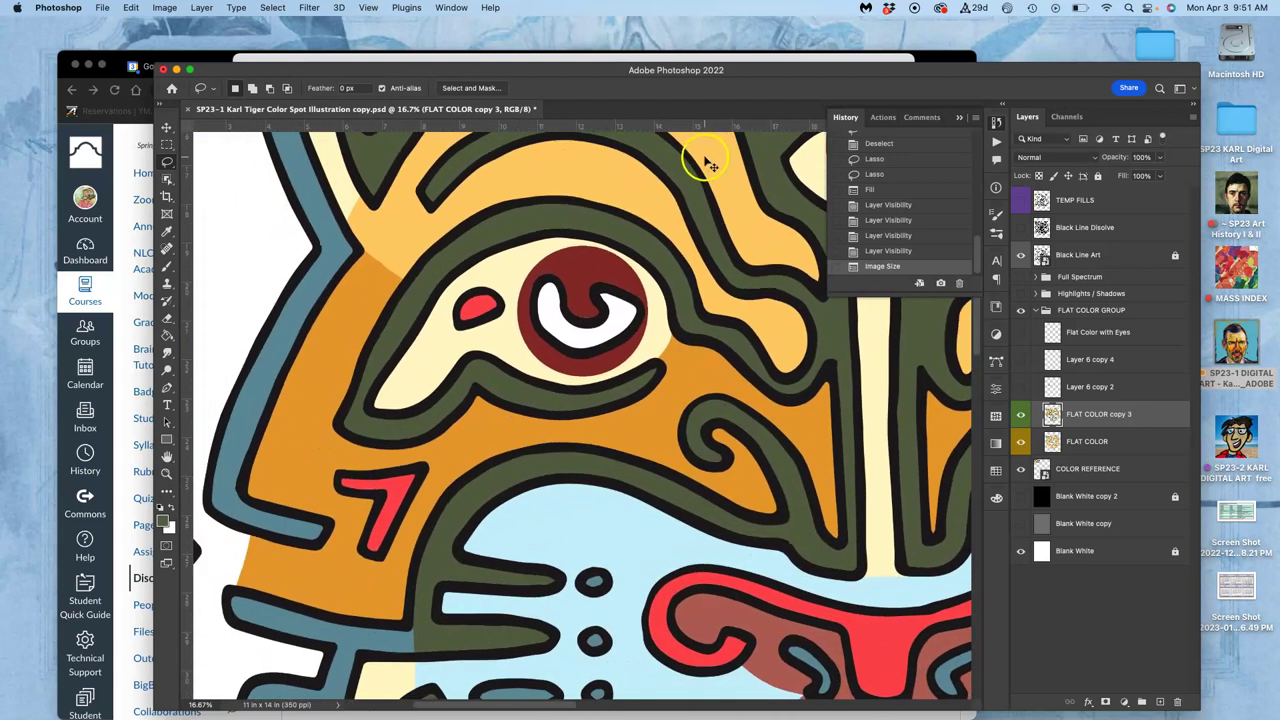
scroll(705, 163, "up", 10)
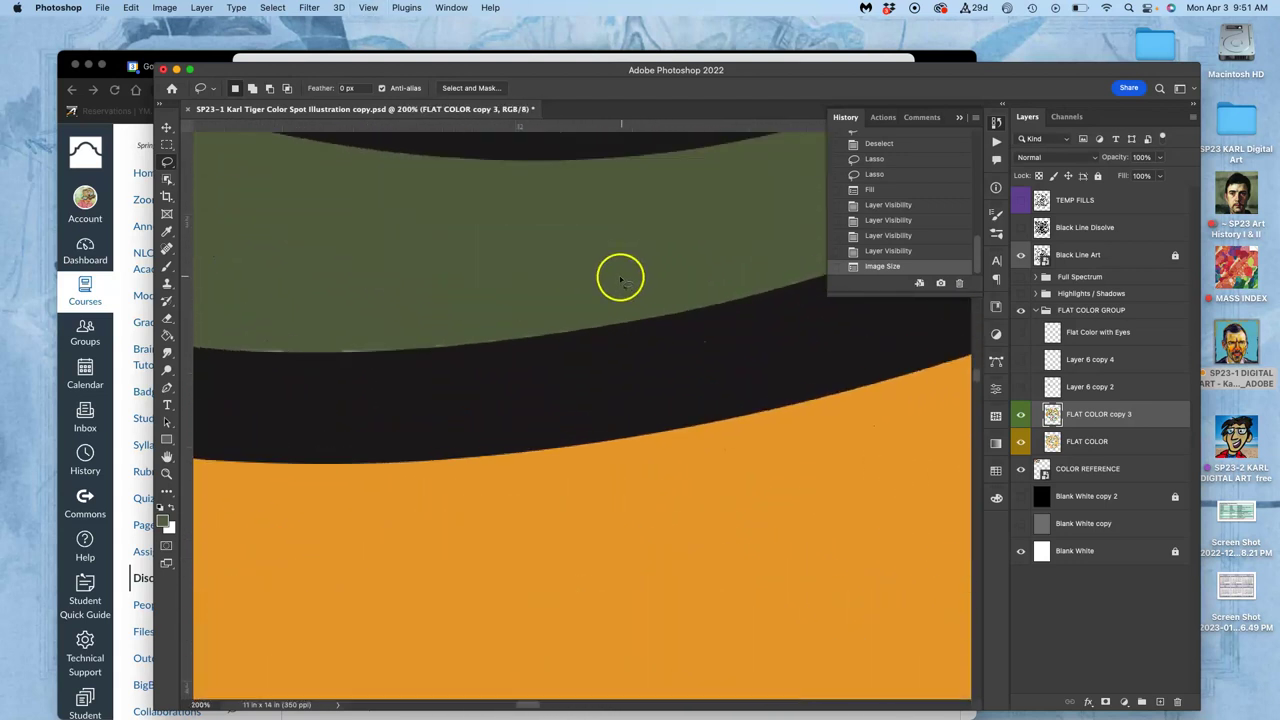
left_click_drag(571, 309, 680, 460)
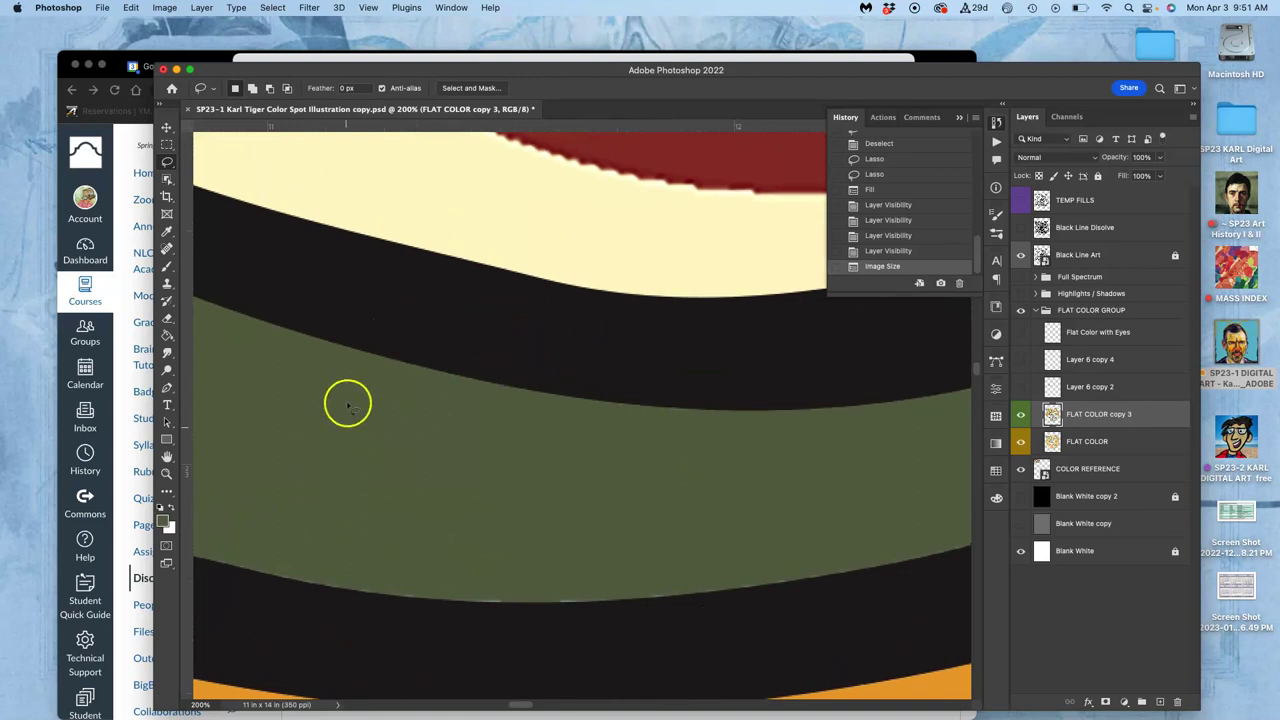
left_click_drag(533, 327, 418, 566)
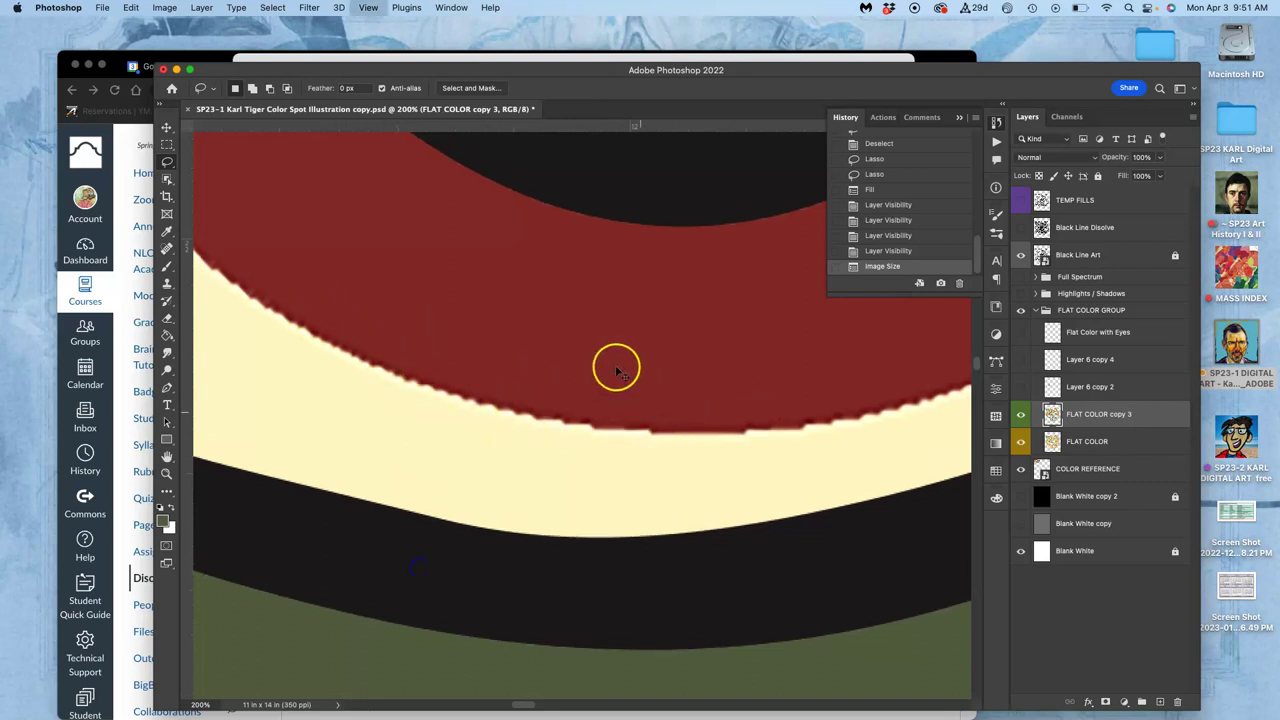
key("super+minus")
key("super+minus")
key("super+minus")
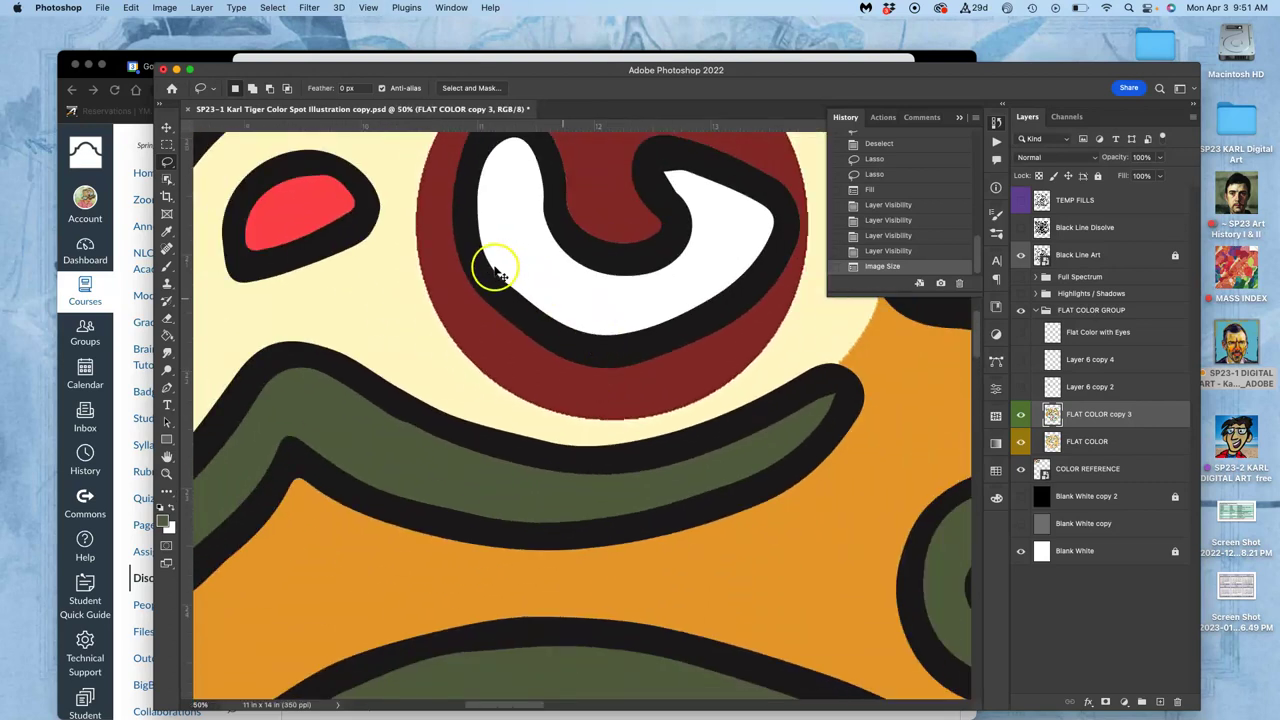